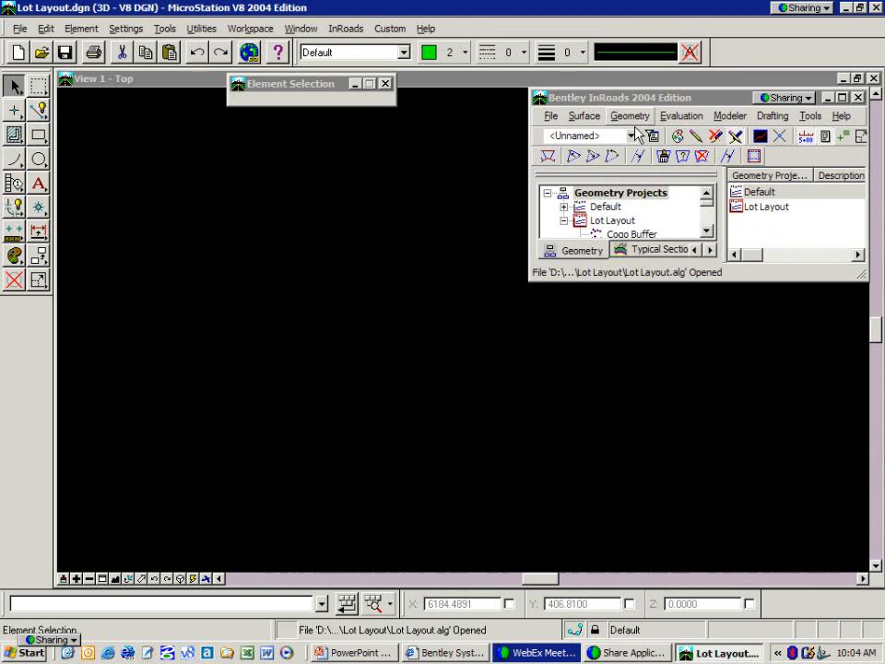
click(630, 115)
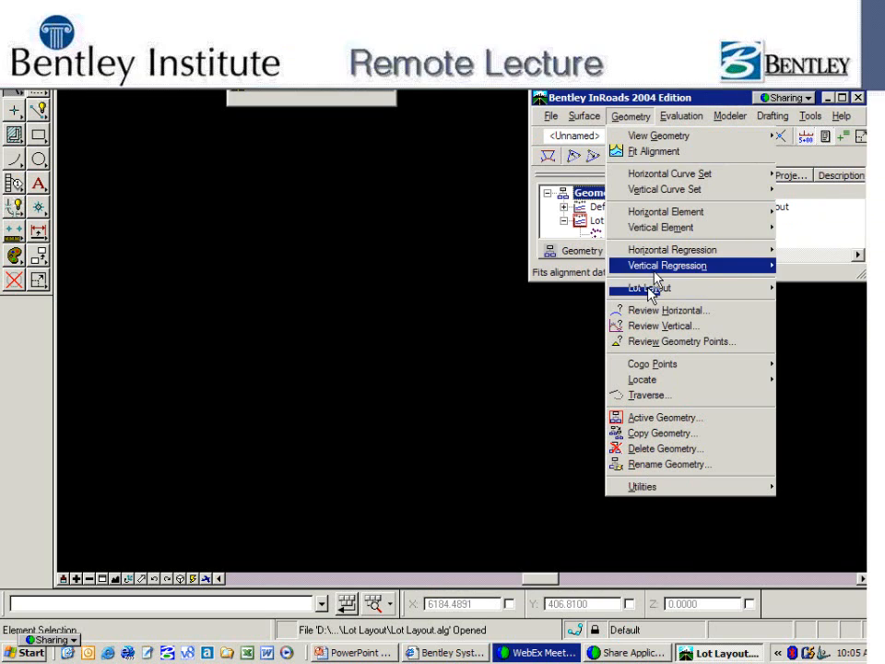
mouse_move(652, 287)
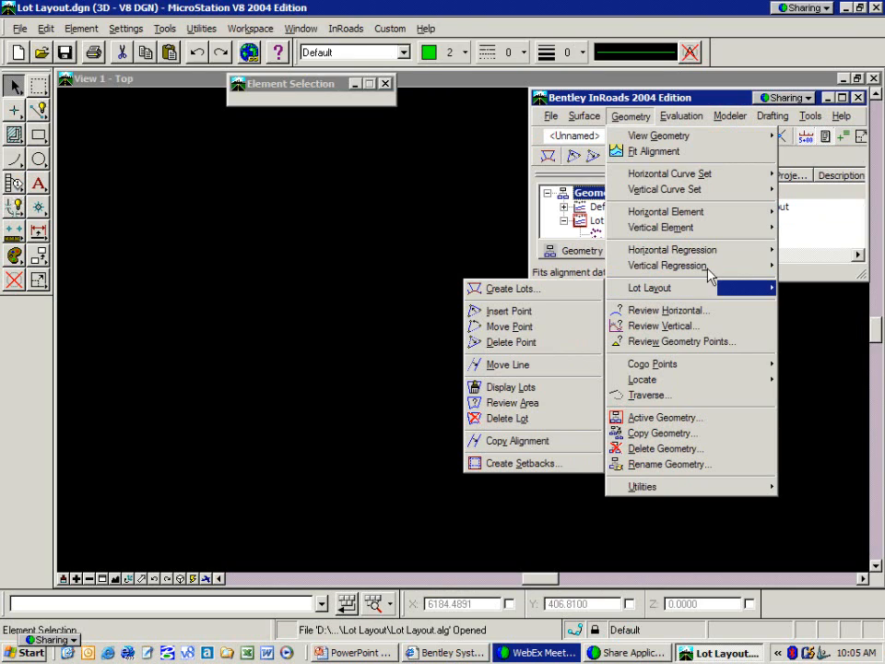
click(634, 103)
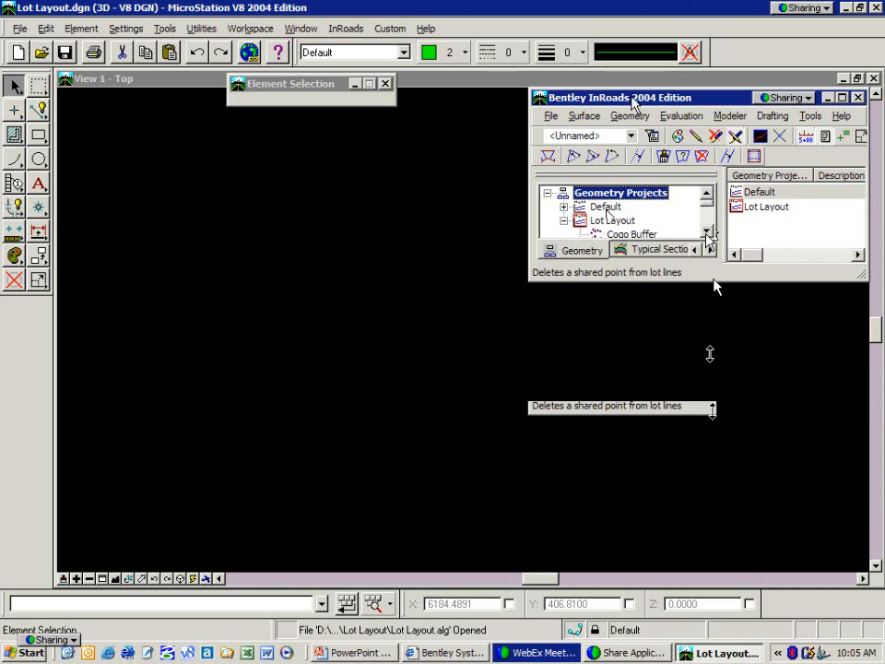
Step: Enlarge the InRoads window to list all Lot Layout alignments, and display the Parcel alignment in the drawing view
drag(715, 280, 715, 403)
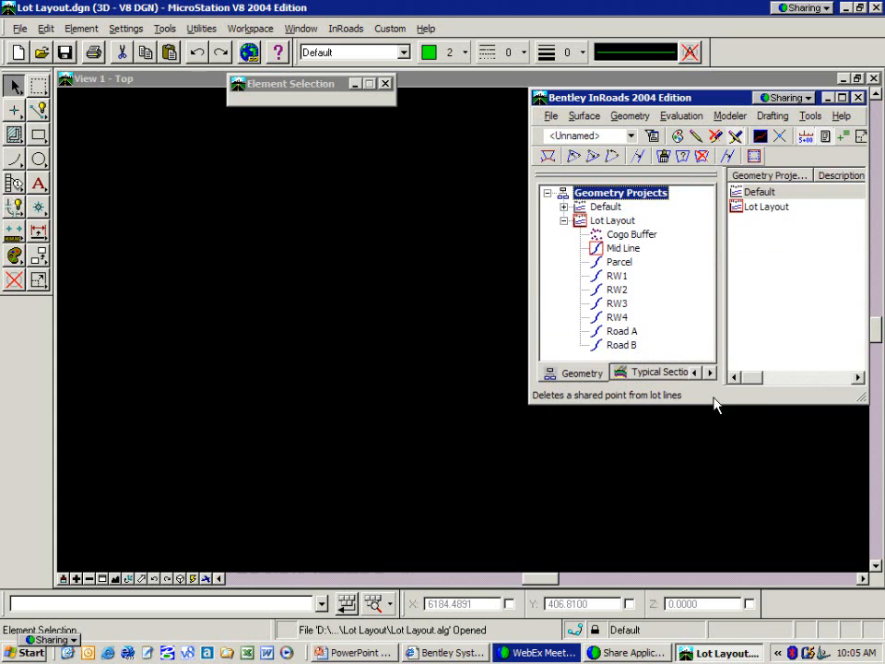
click(630, 115)
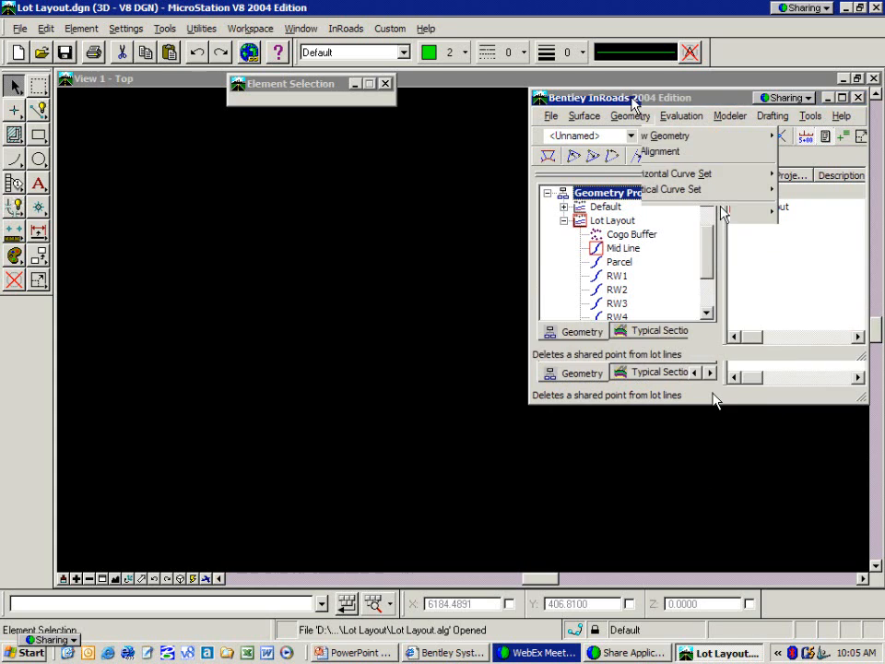
click(618, 263)
right_click(616, 264)
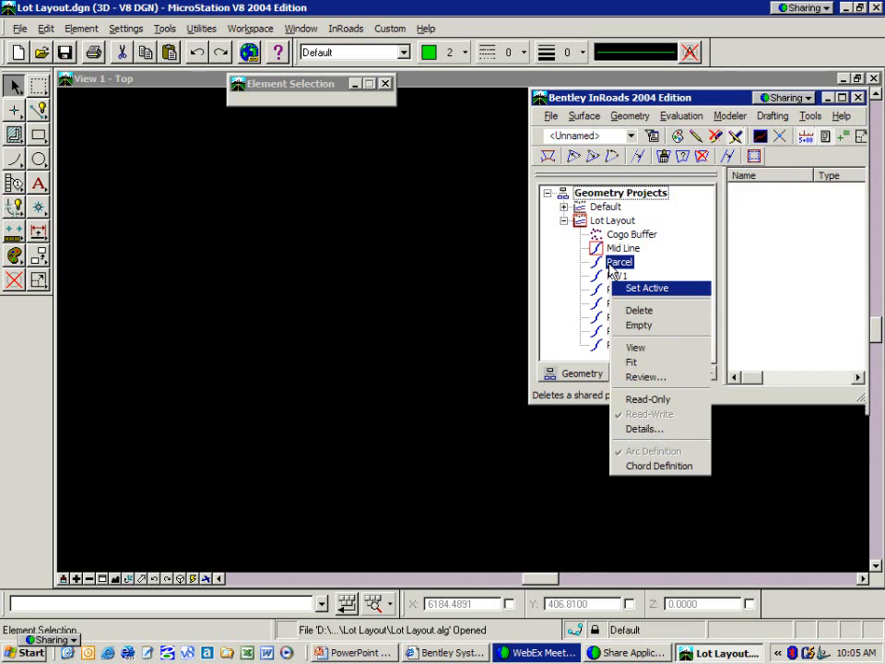
click(638, 348)
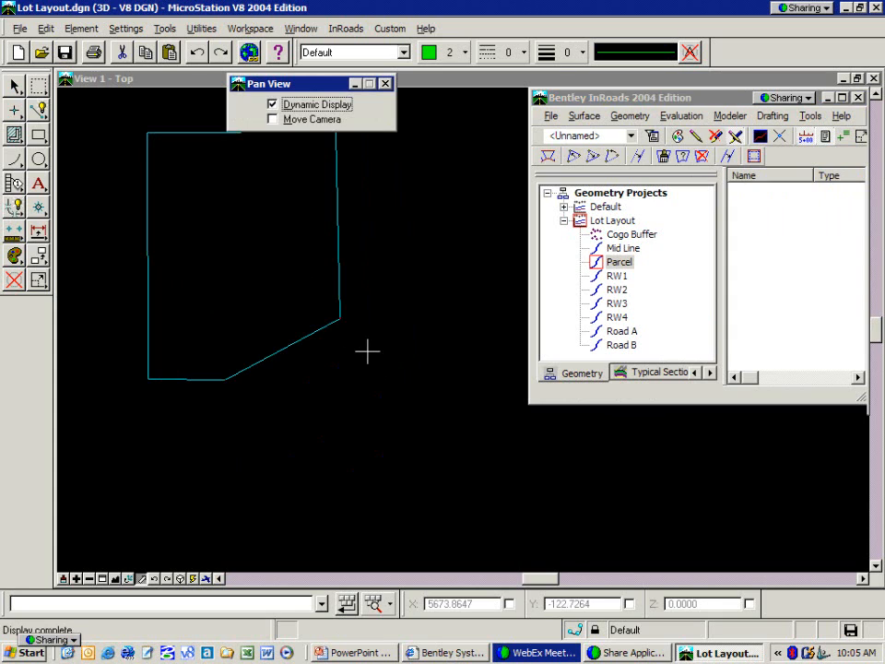
click(316, 290)
click(380, 368)
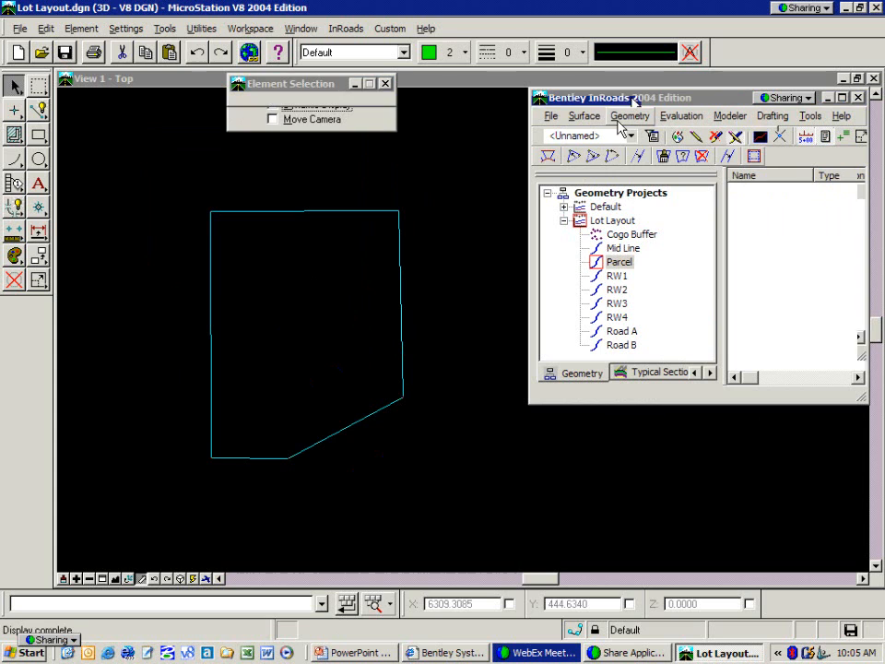
Step: Set up View Horizontal Annotation in automatic alignment mode to display elements as complex, without on-alignment points
click(628, 117)
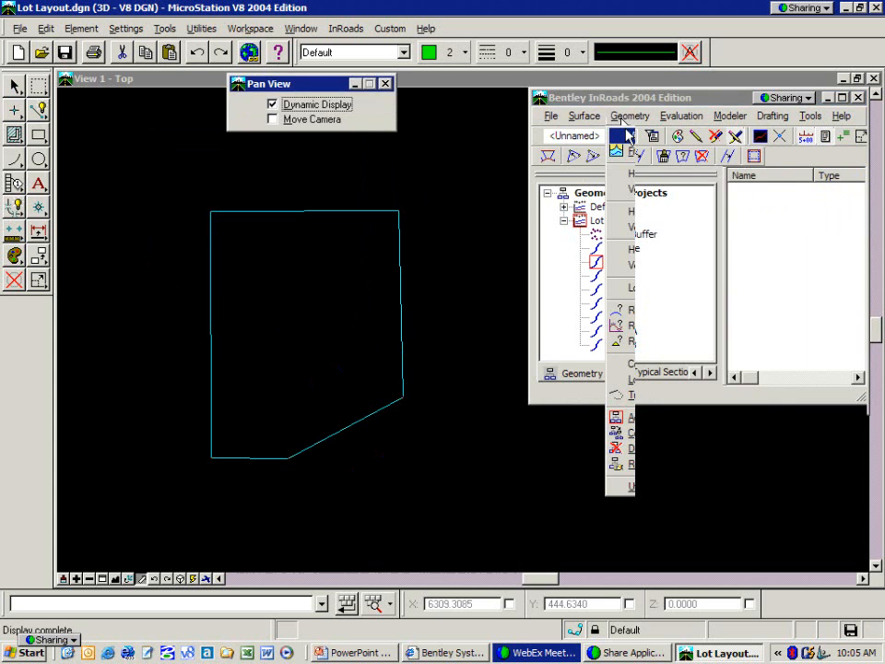
mouse_move(627, 137)
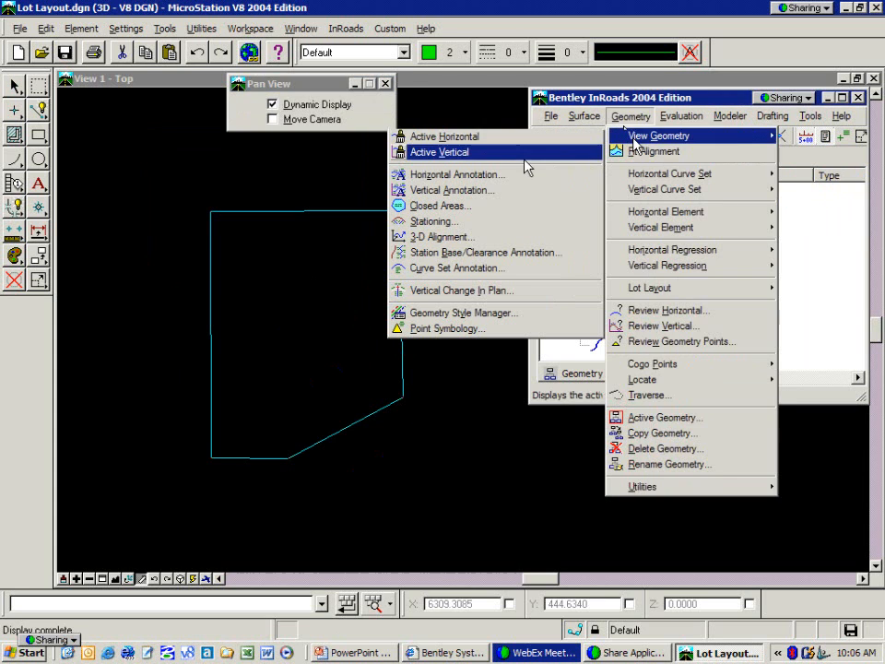
click(521, 177)
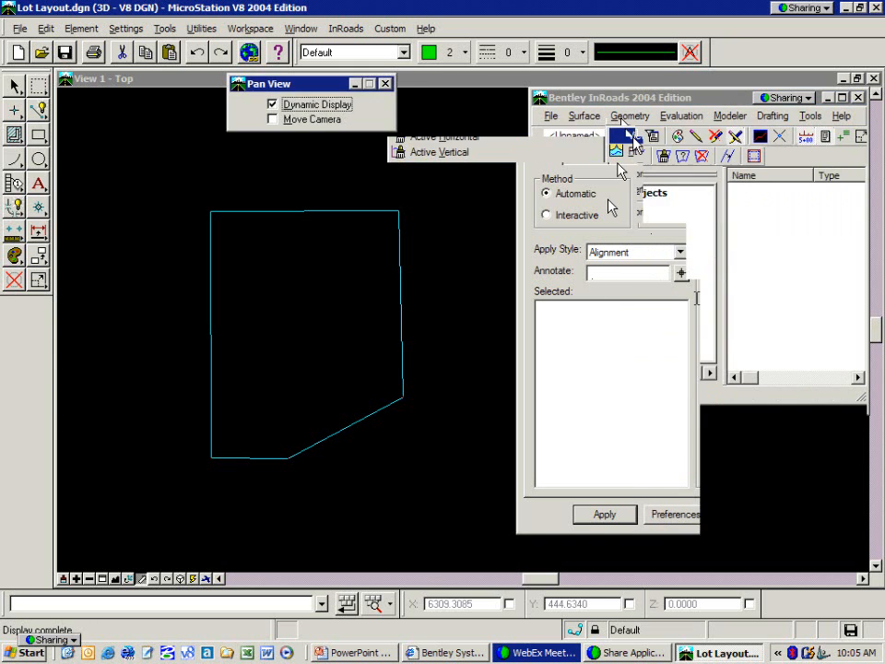
click(707, 349)
click(722, 328)
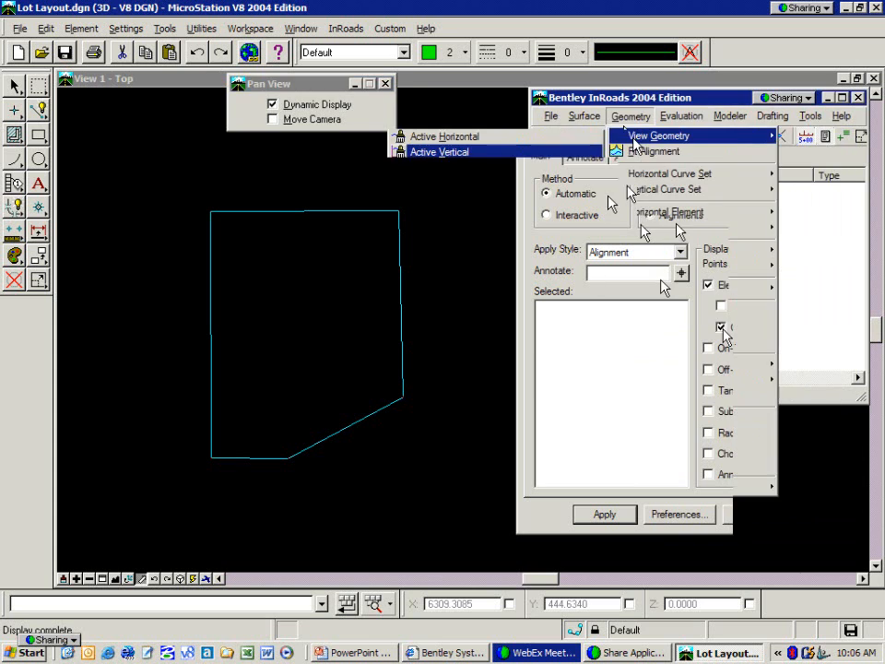
click(723, 329)
click(593, 158)
click(640, 159)
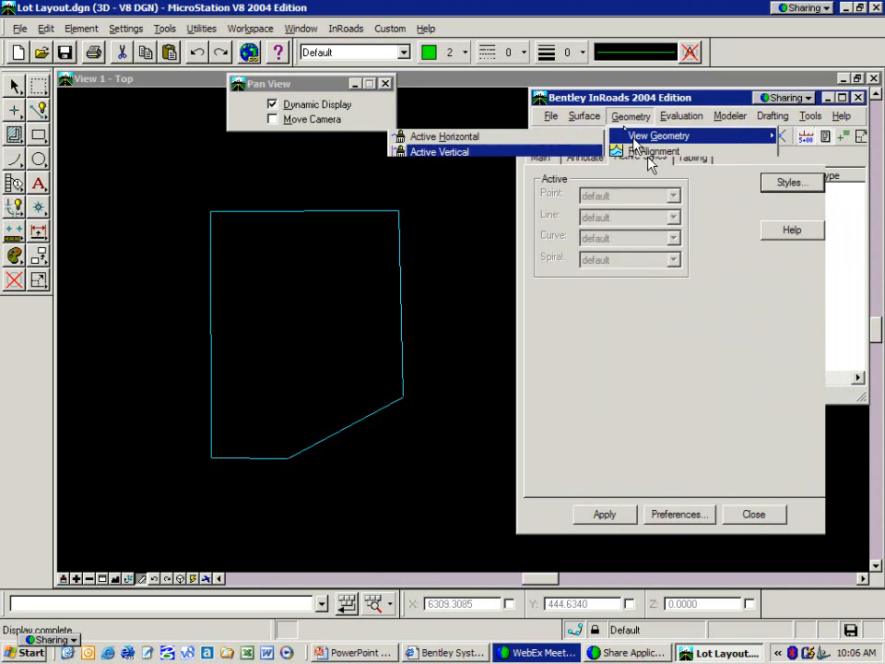
click(690, 158)
click(555, 158)
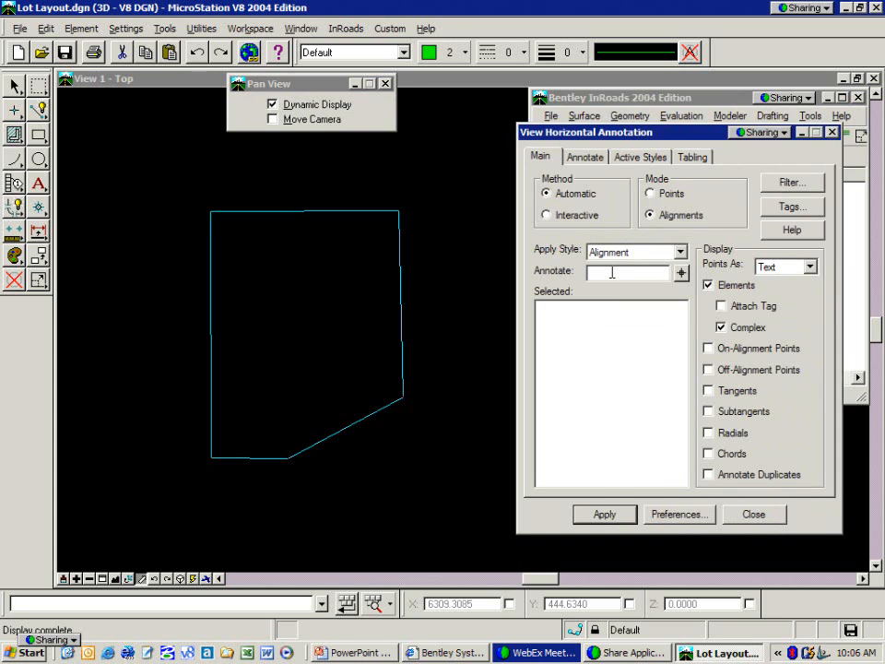
Step: Display all horizontal alignments of the project by annotating with the wildcard *
text(*)
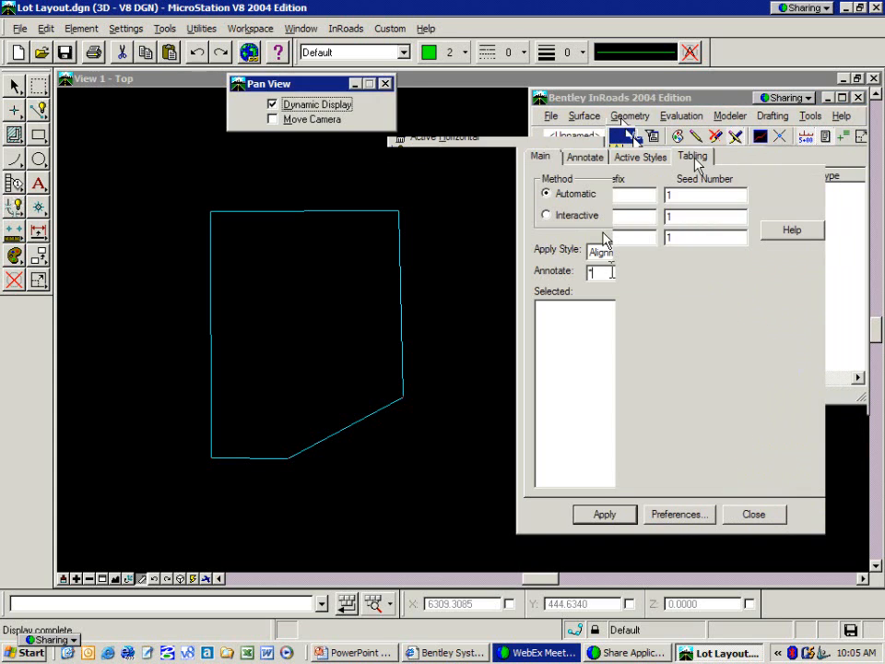
click(598, 347)
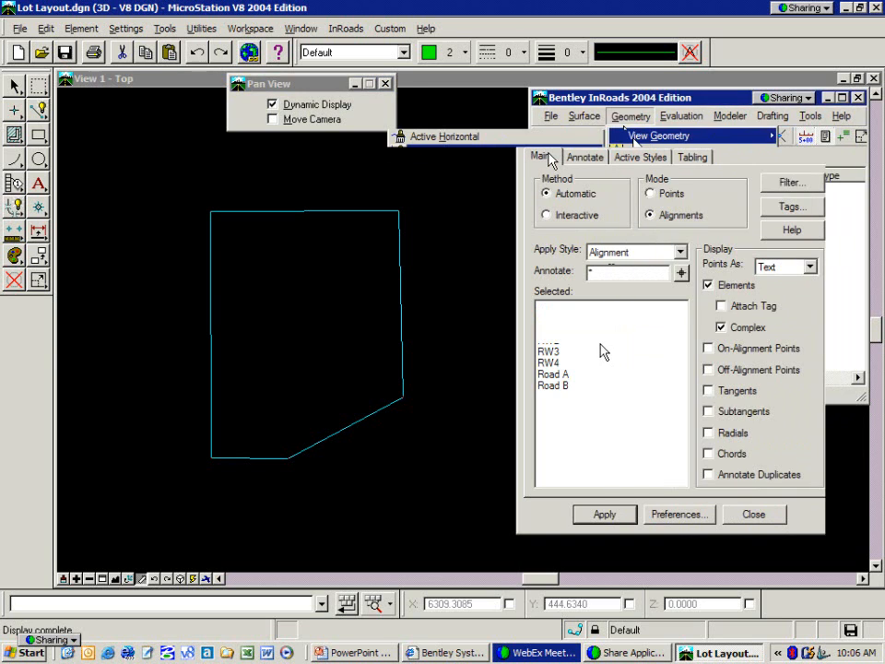
click(601, 514)
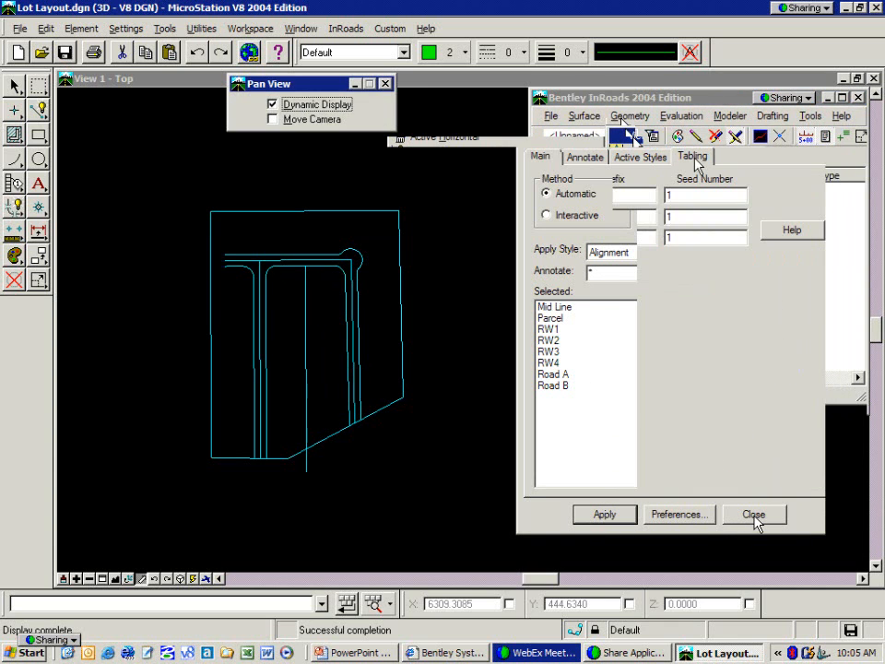
click(754, 515)
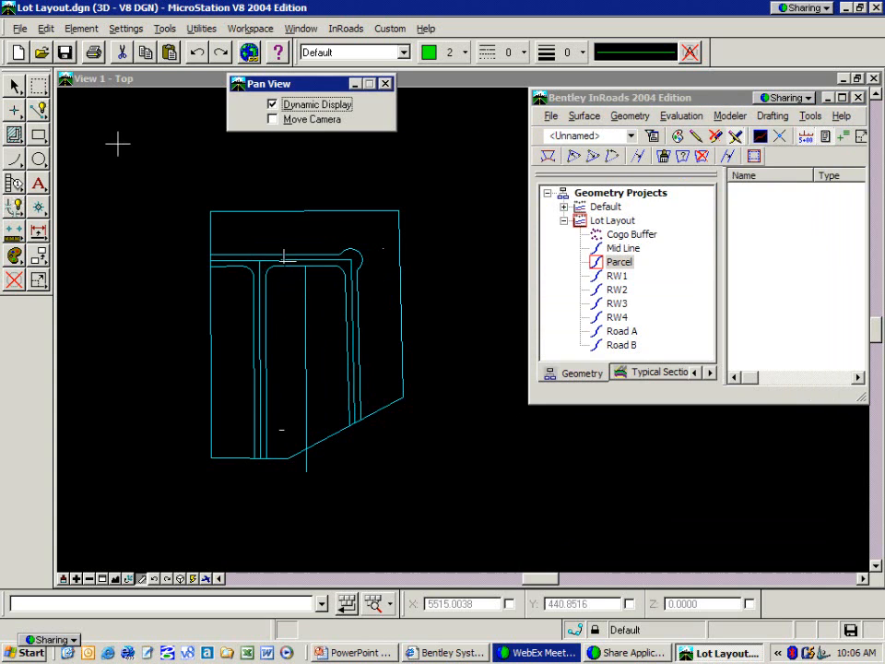
Step: Examine the mid line and the right-of-way alignments in the drawing, highlighting each one and locating RW1 in the project tree
key(Escape)
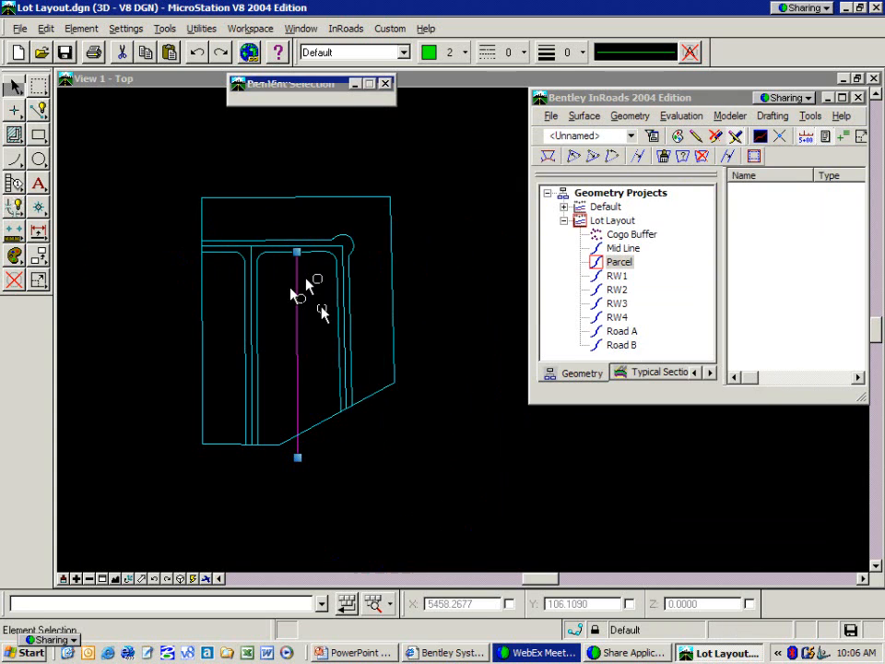
click(297, 293)
click(313, 276)
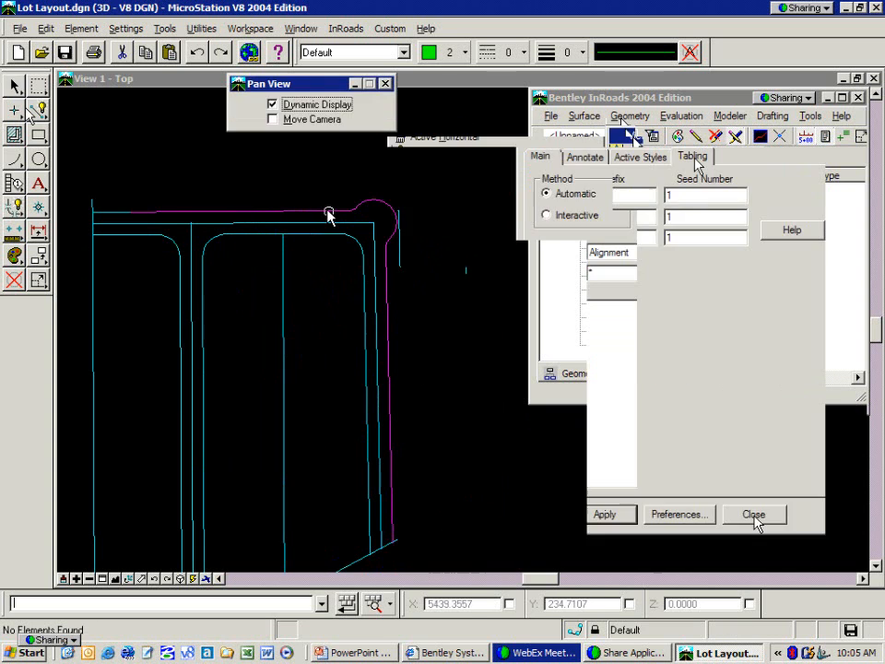
click(329, 211)
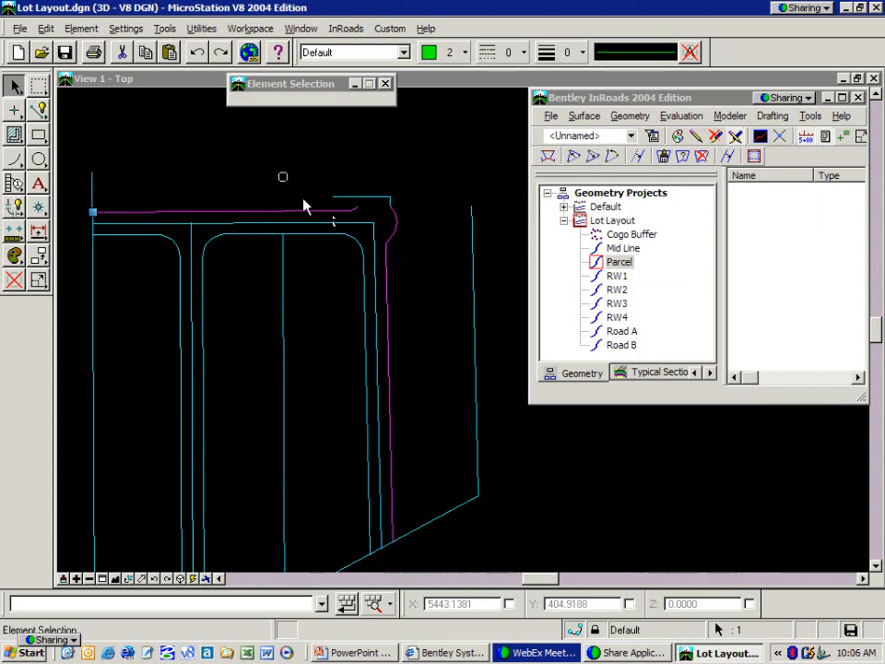
click(283, 181)
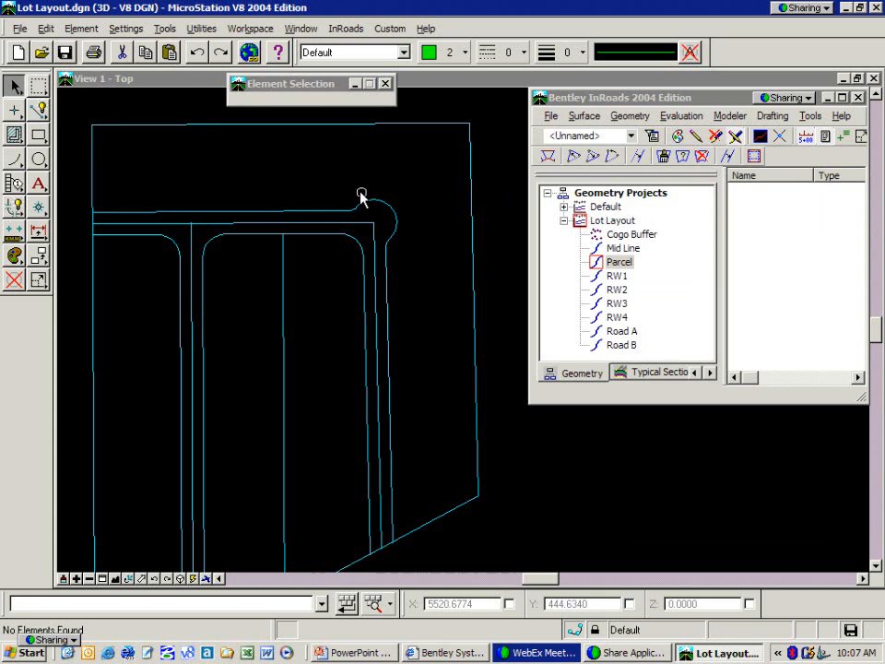
click(304, 213)
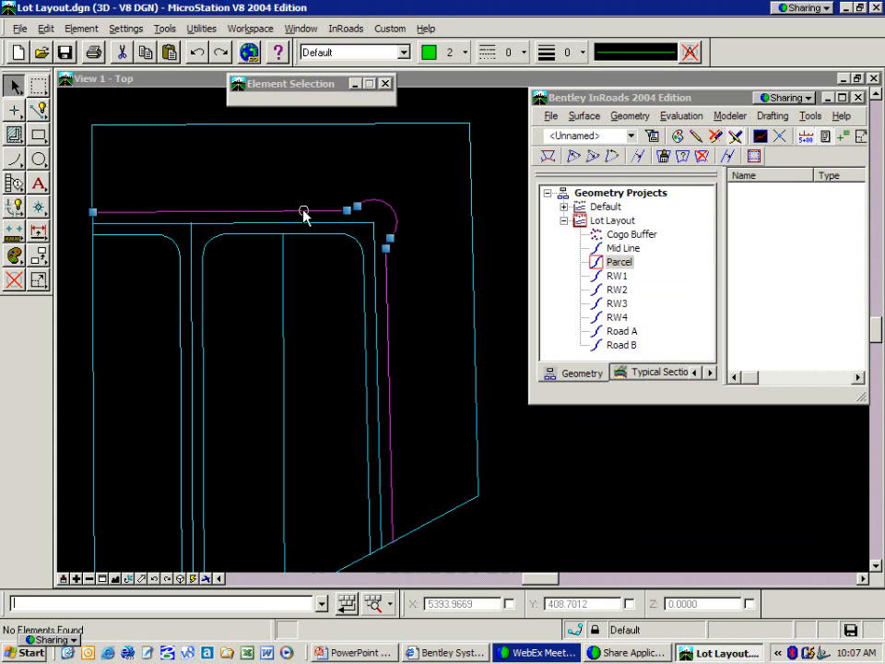
click(300, 187)
click(306, 234)
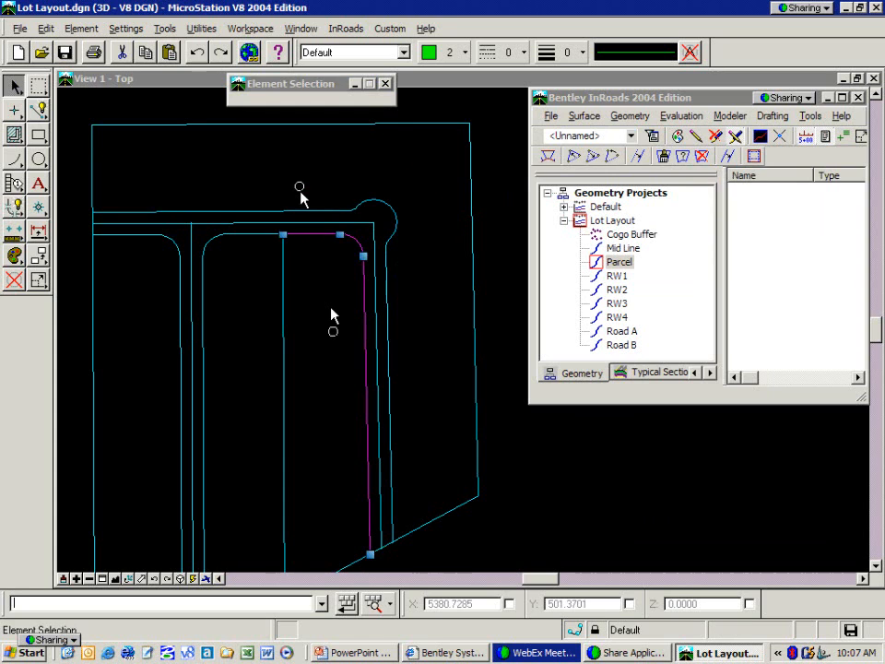
middle_click(335, 336)
right_click(344, 279)
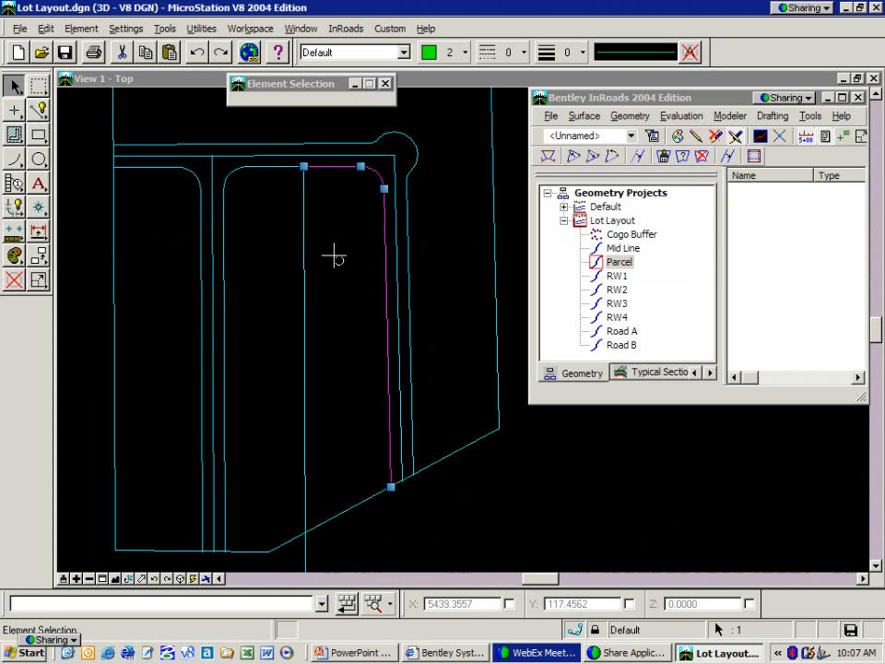
click(272, 167)
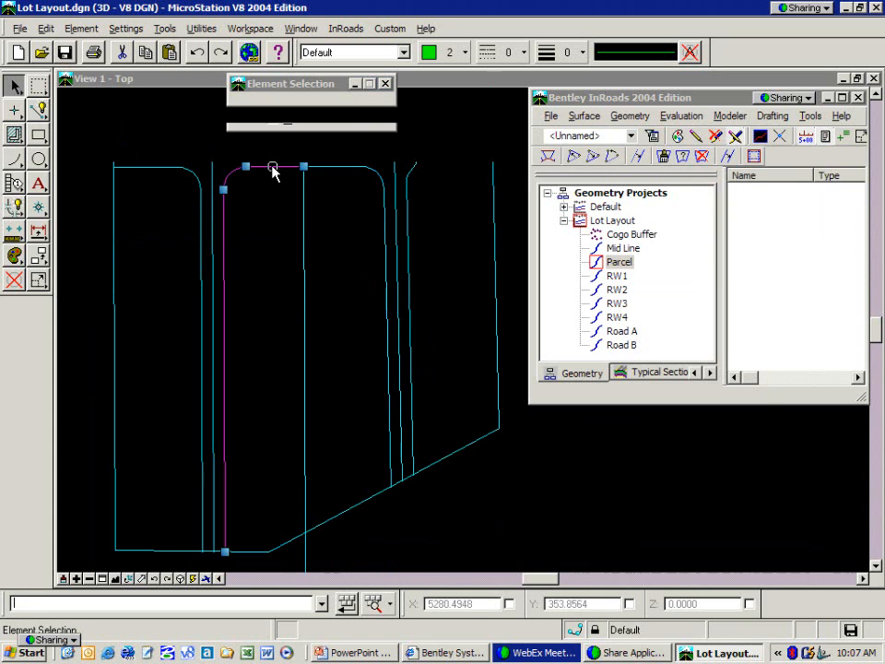
click(171, 168)
click(331, 287)
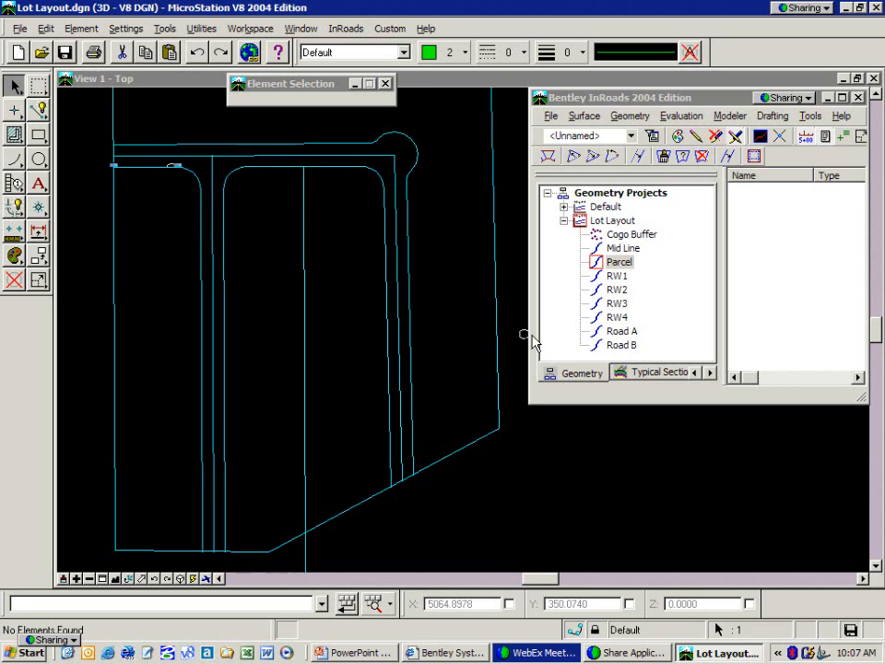
click(616, 276)
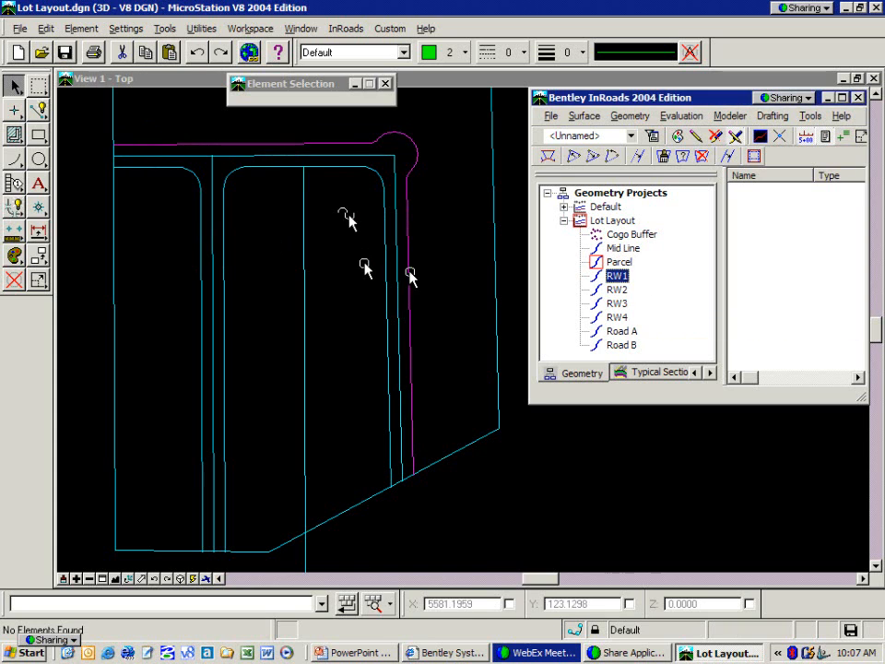
Step: Delete the displayed graphics of the two road centerlines between the right-of-way lines
click(390, 158)
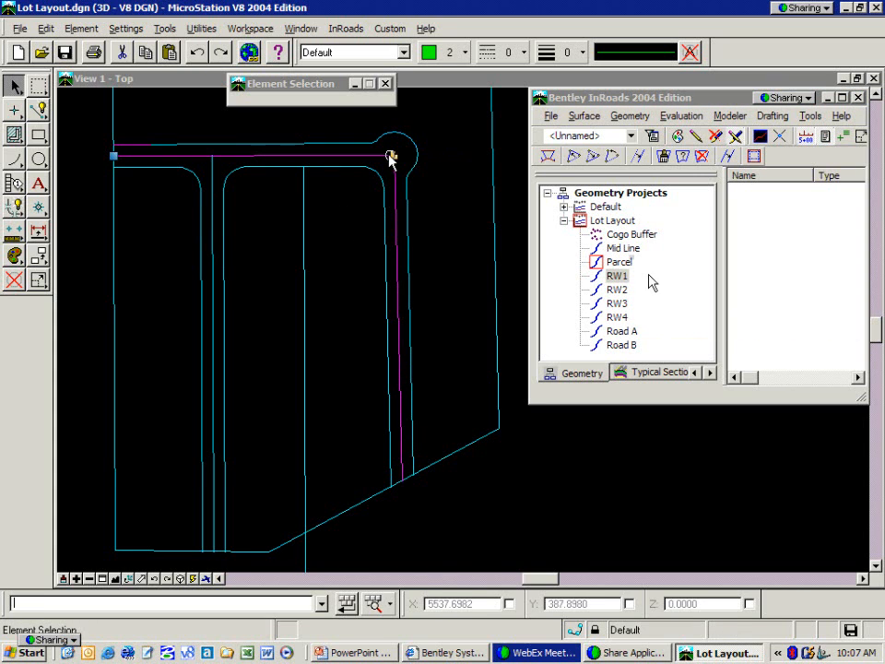
key(Delete)
click(214, 157)
key(Delete)
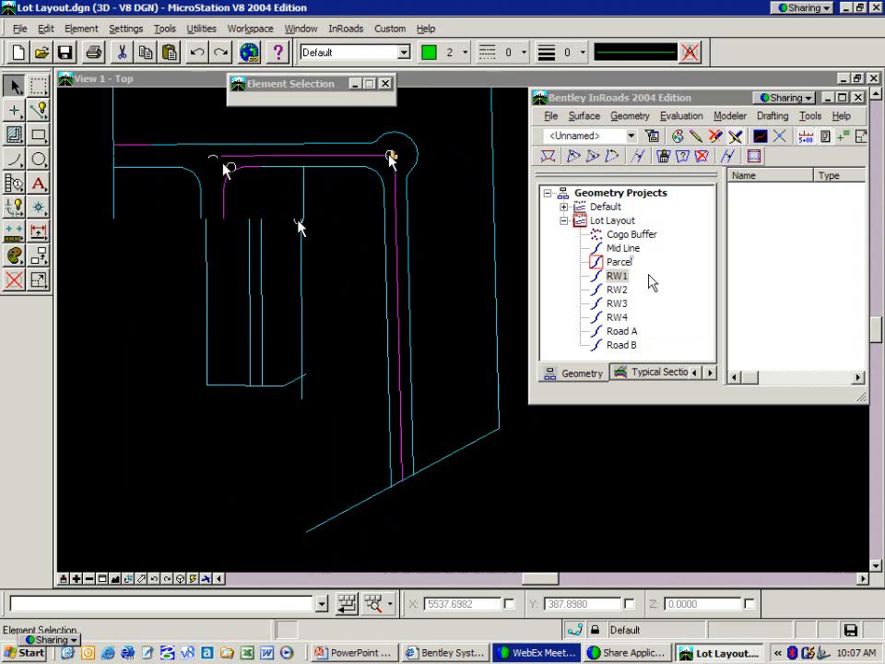
middle_drag(319, 234, 355, 303)
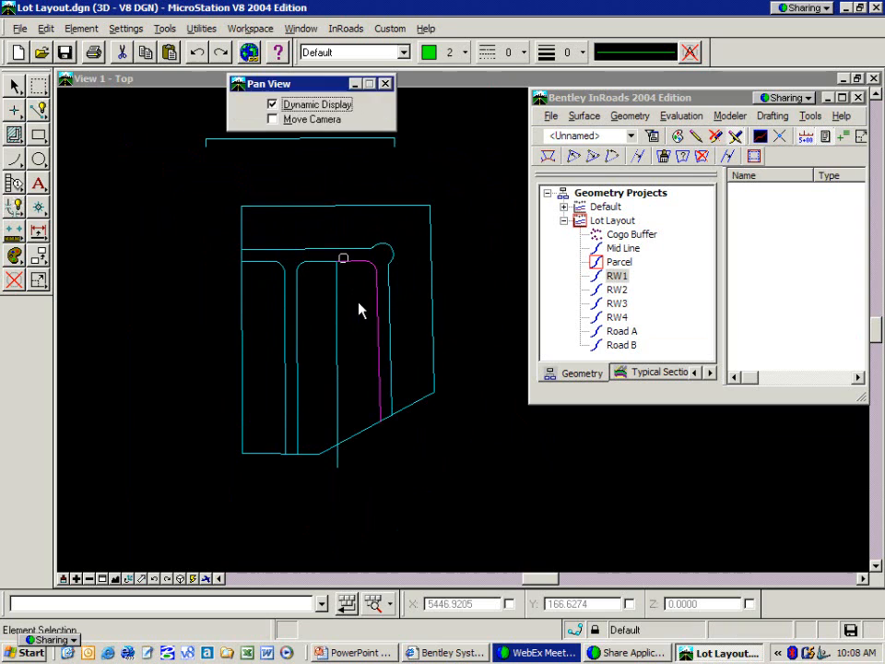
click(351, 211)
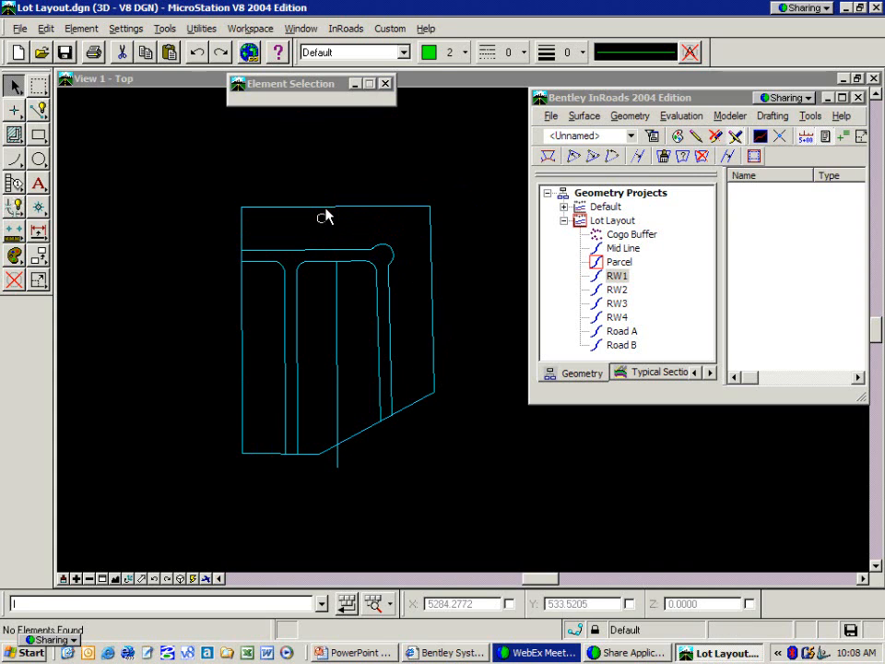
click(324, 210)
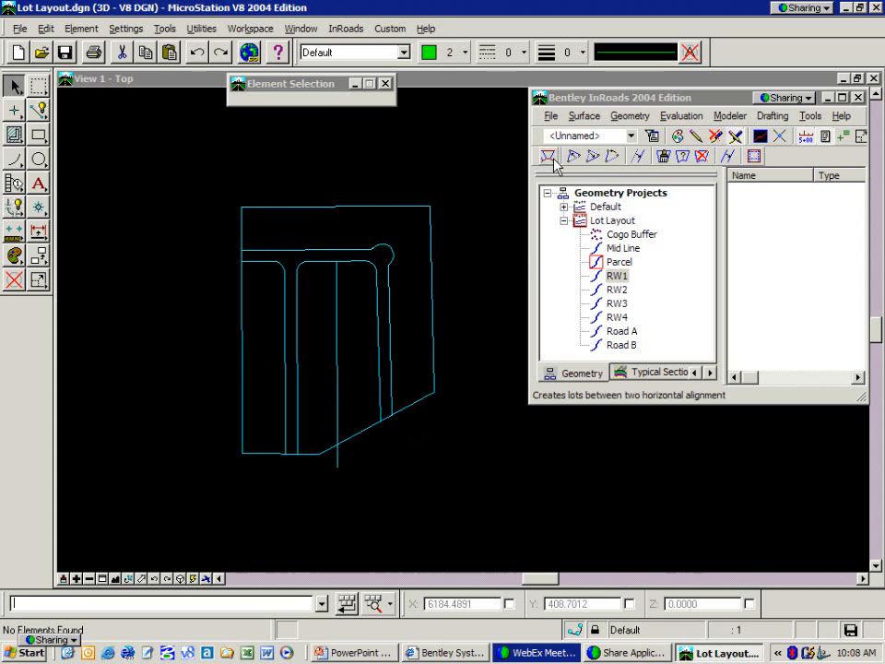
Step: Undock the Lot Layout toolbar as a floating toolbar below the InRoads window, and shorten the InRoads window
drag(535, 157, 518, 450)
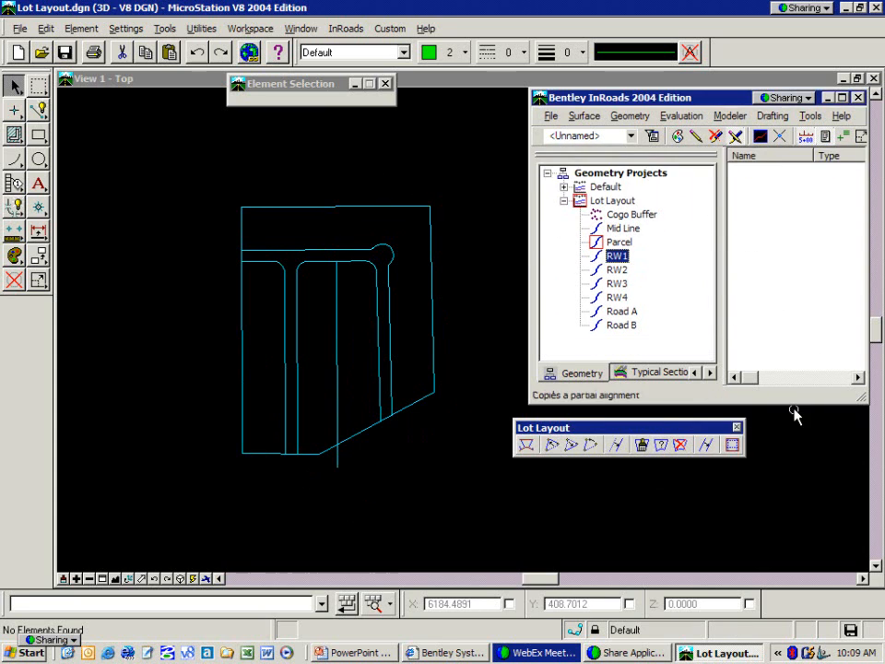
drag(804, 403, 778, 206)
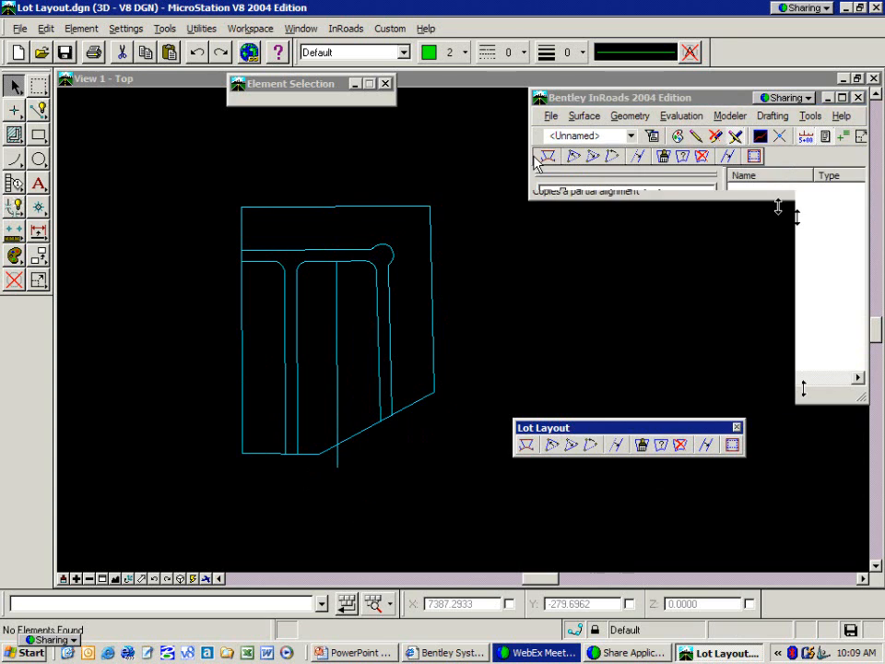
Step: Move the Lot Layout toolbar beneath the InRoads window and copy the parcel's upper boundary line as a partial alignment
drag(645, 428, 669, 227)
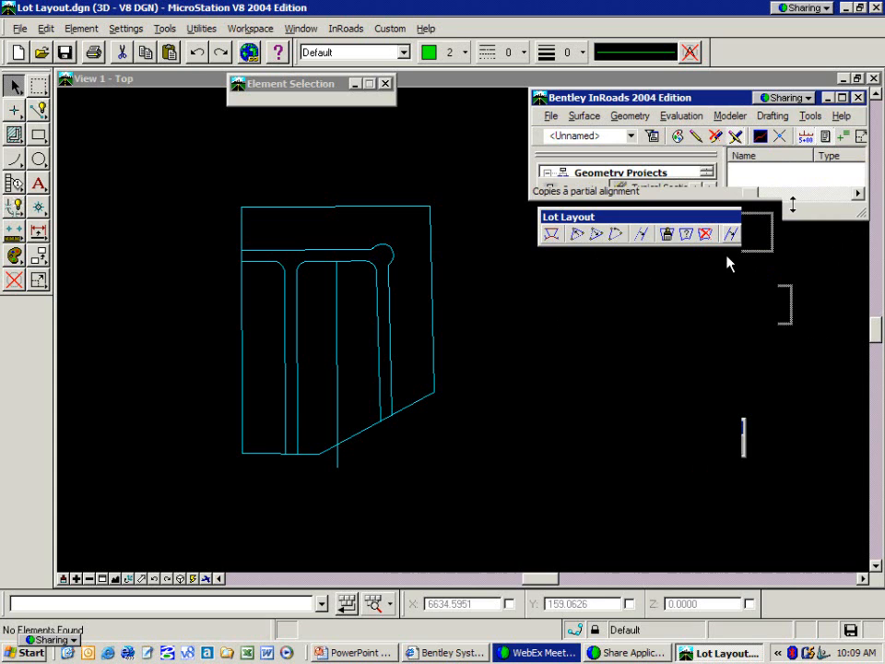
double_click(670, 218)
click(731, 236)
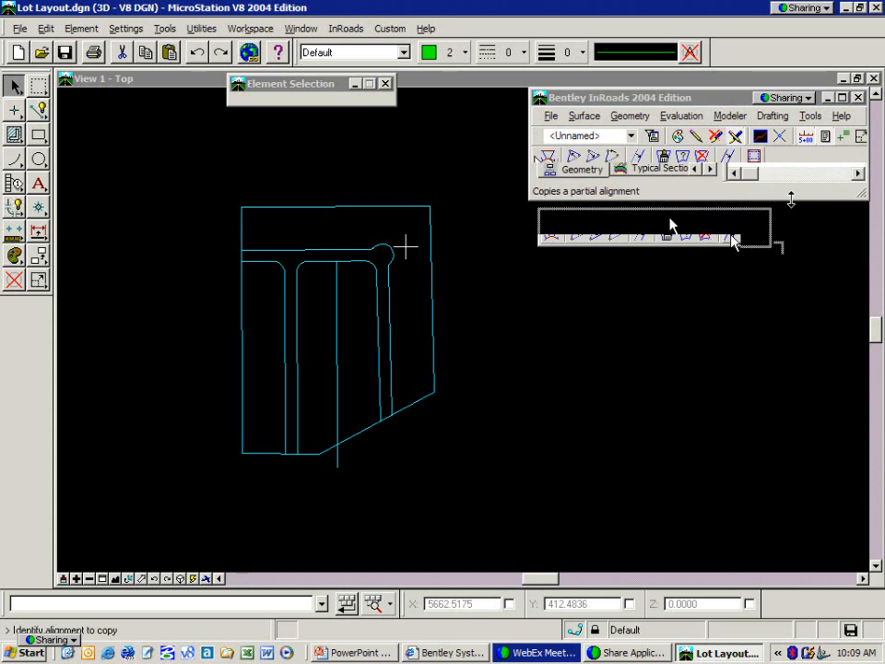
click(320, 201)
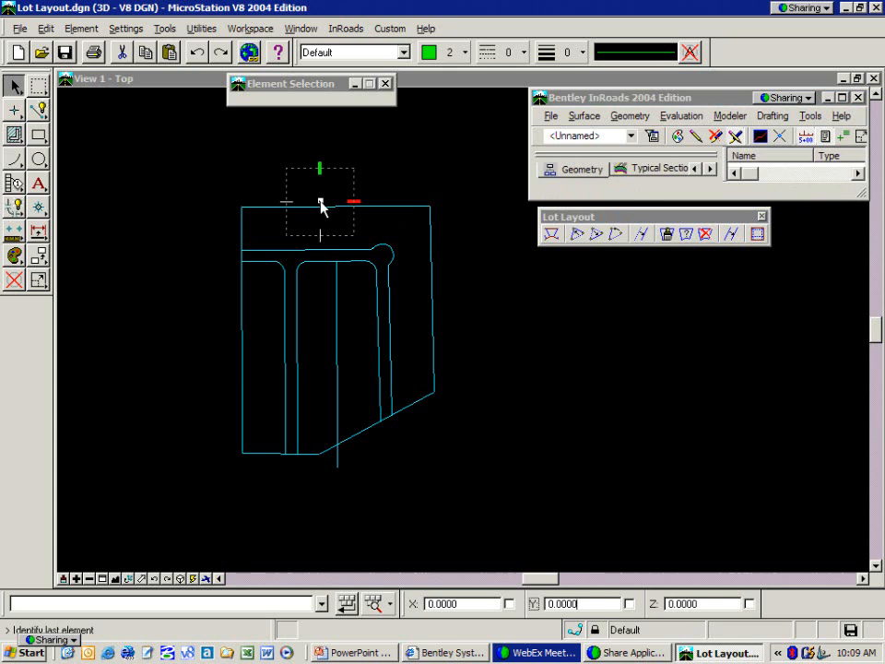
click(320, 201)
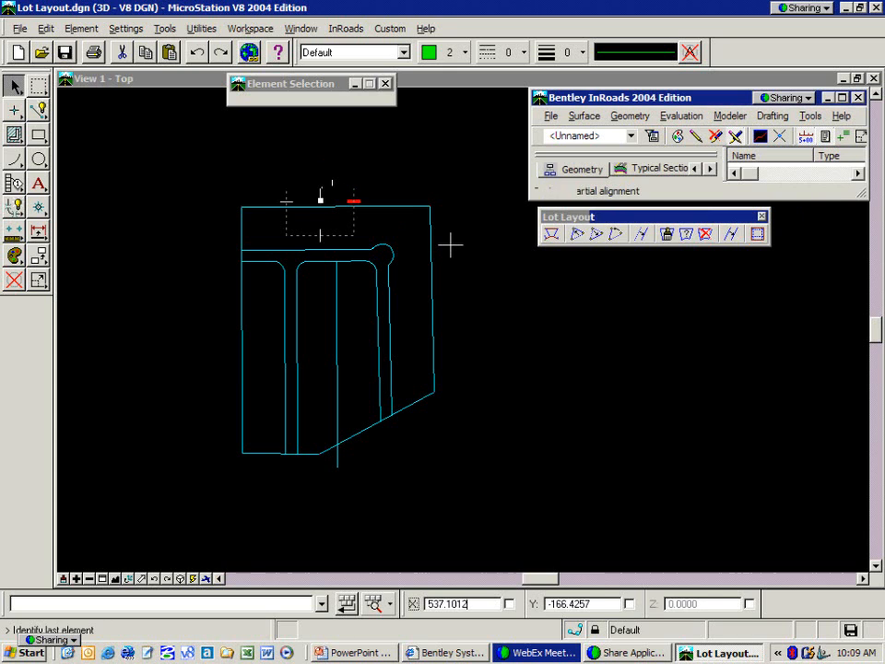
Step: Copy the parcel's east, south and west boundary lines as separate partial alignments
click(441, 296)
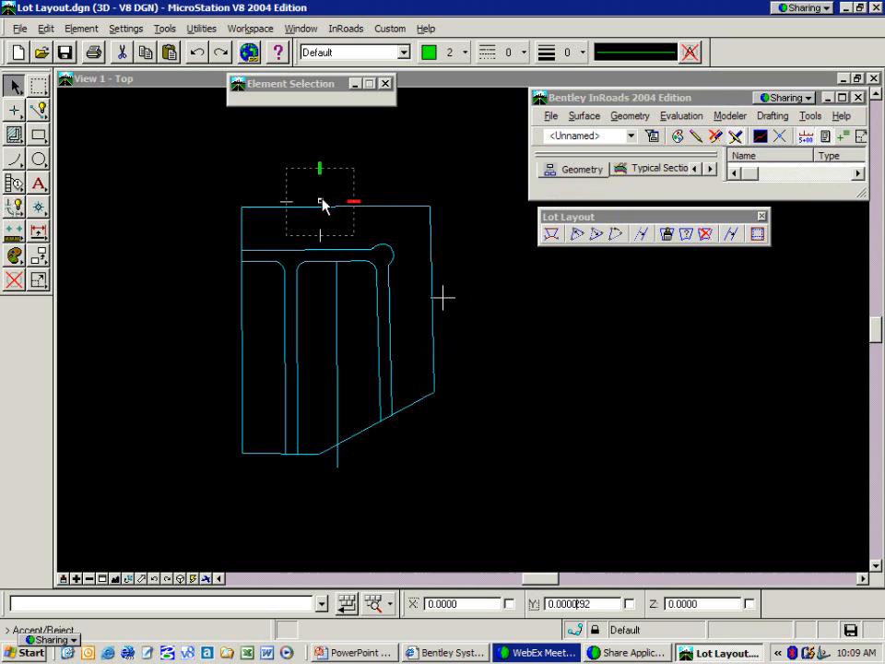
click(441, 295)
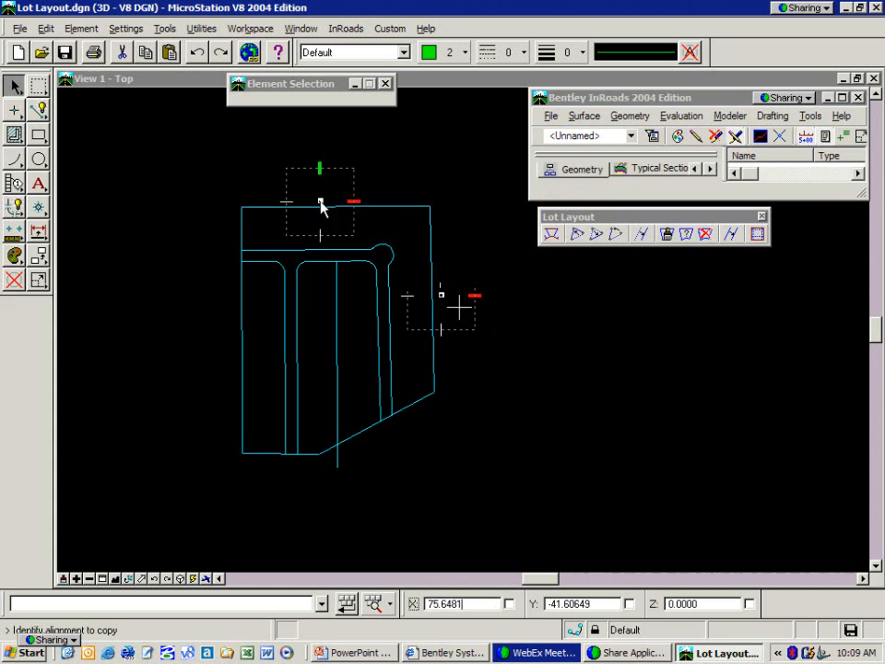
right_click(408, 416)
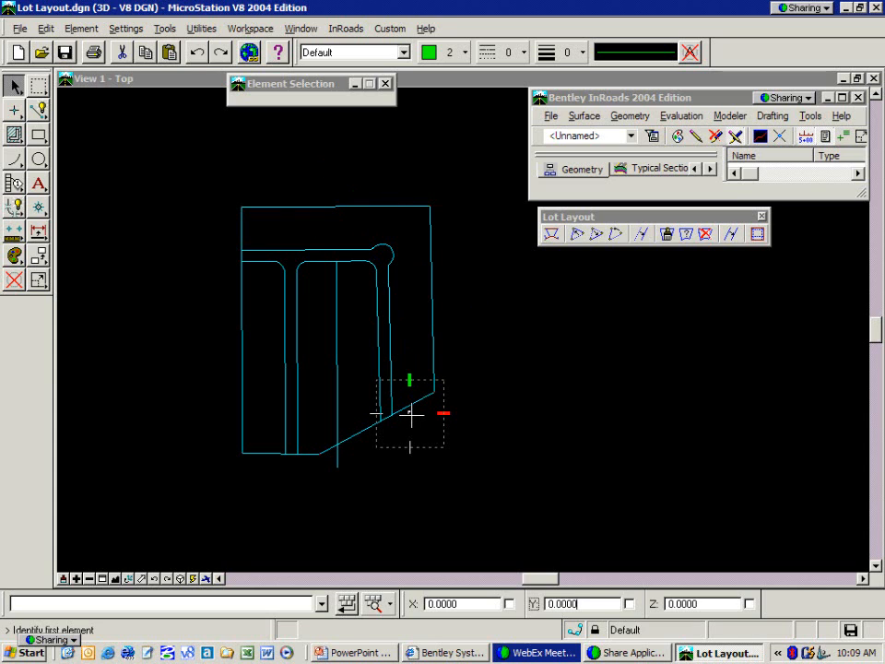
click(292, 469)
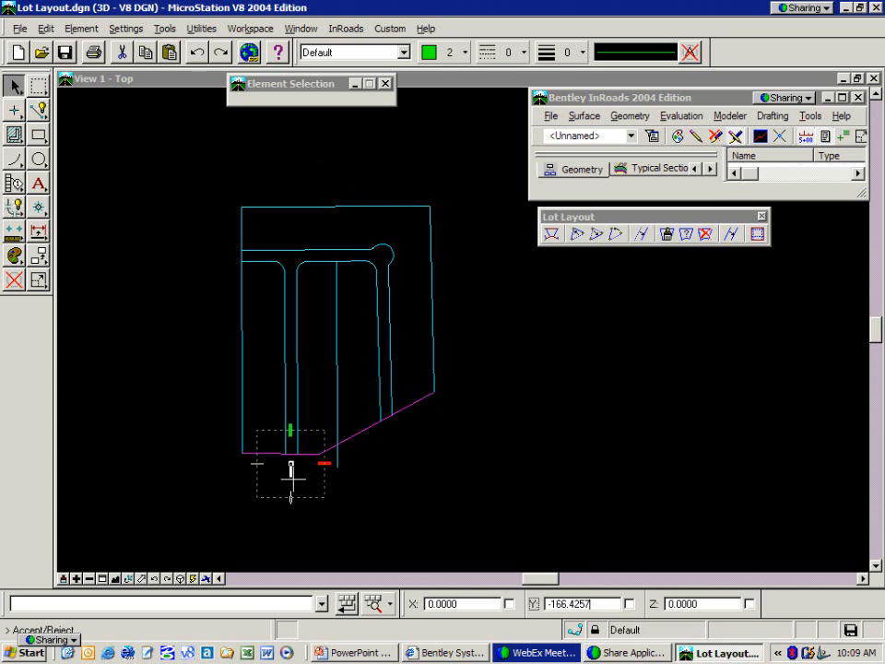
click(292, 468)
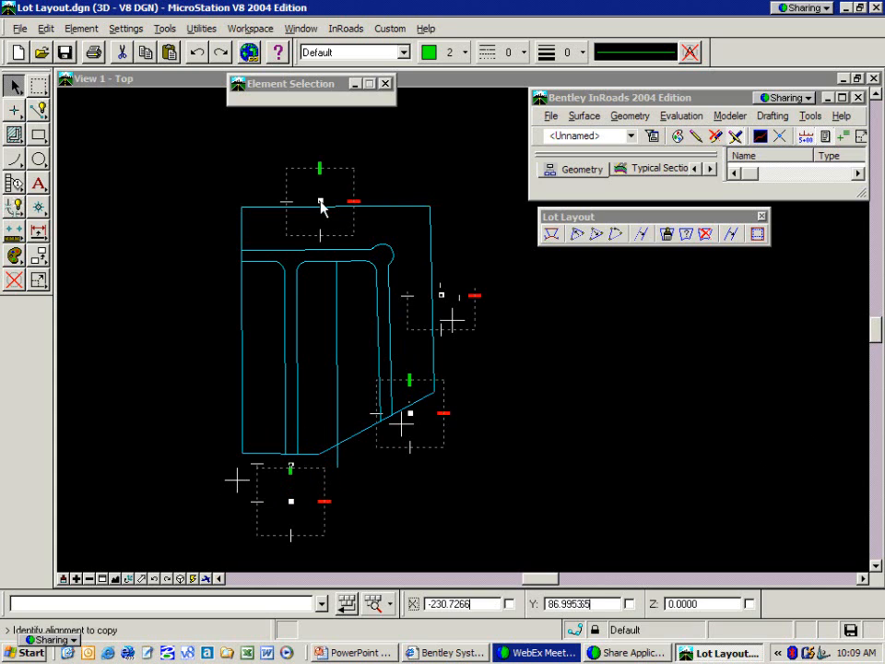
click(238, 338)
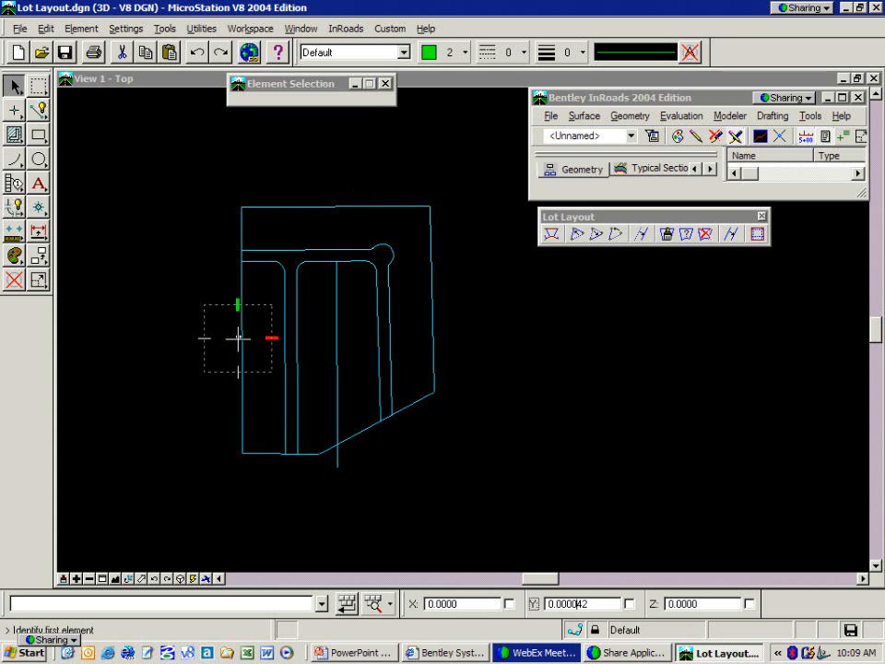
click(237, 340)
click(237, 339)
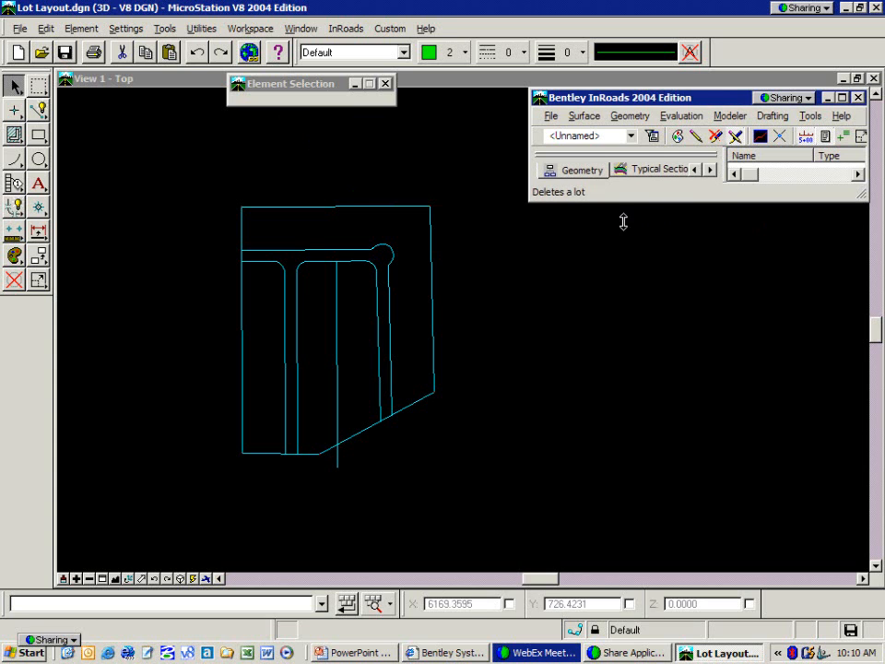
Step: Enlarge the InRoads window to show the project tree and delete the Parcel alignment from the Lot Layout project
drag(624, 222, 641, 437)
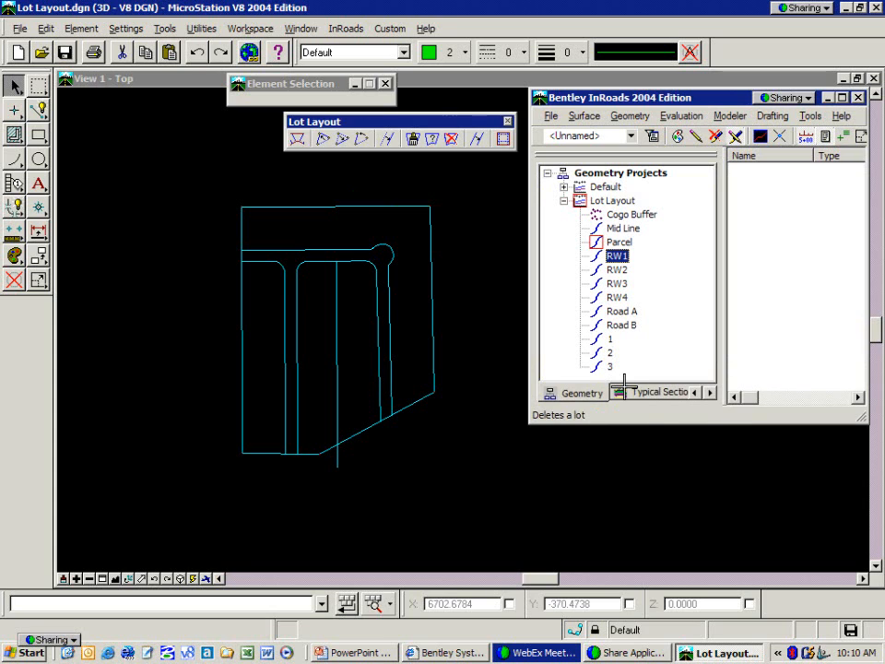
right_click(616, 242)
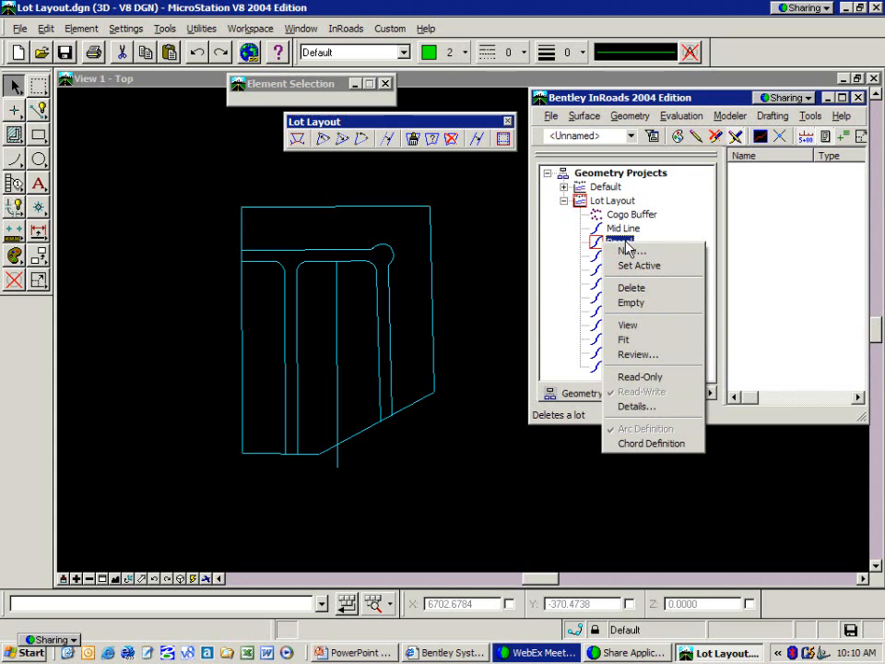
click(632, 289)
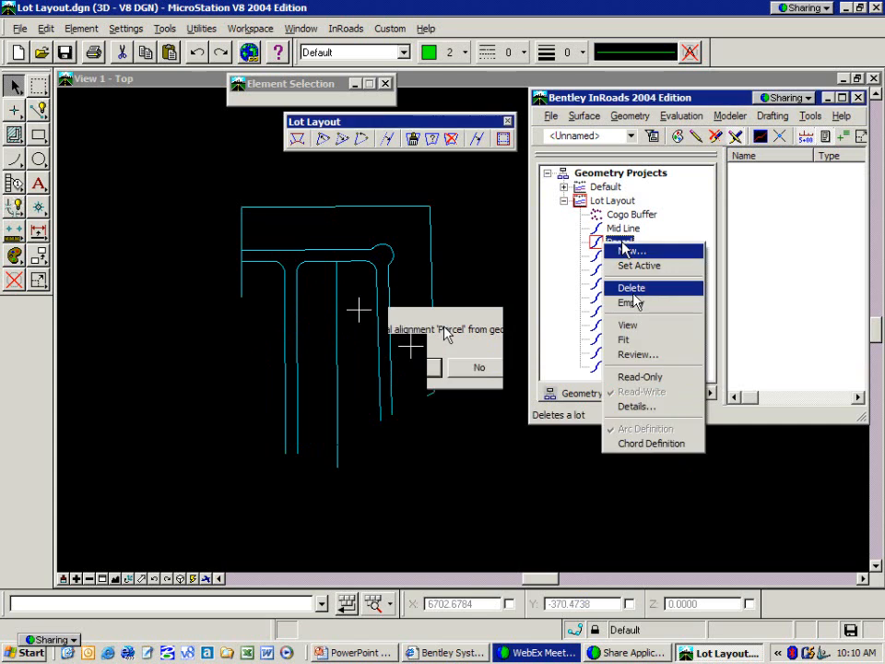
click(413, 365)
scroll(357, 309, down, 1)
scroll(357, 309, up, 1)
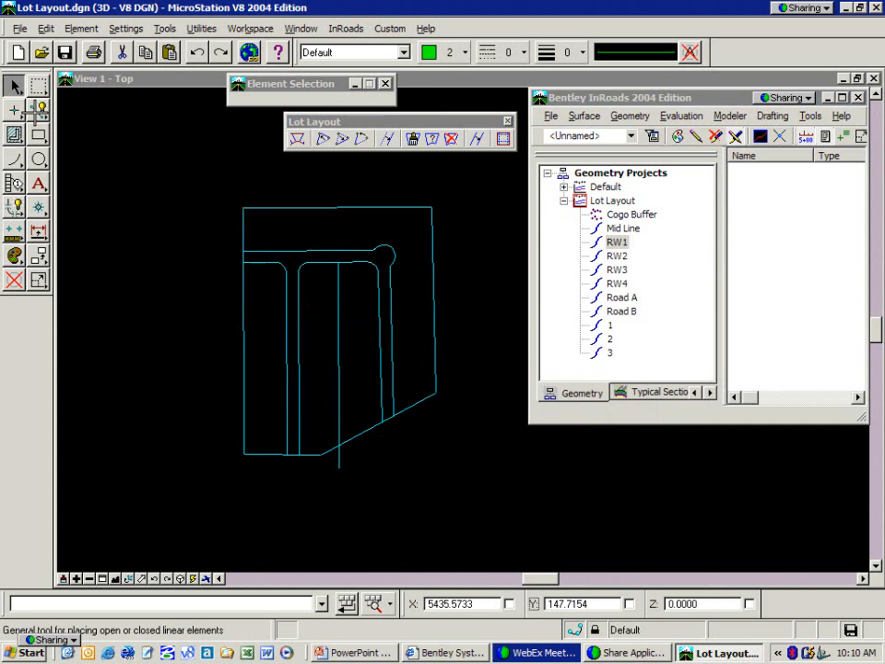
Step: Check the parcel boundary in the drawing by selecting its upper line
click(15, 89)
click(347, 206)
click(429, 236)
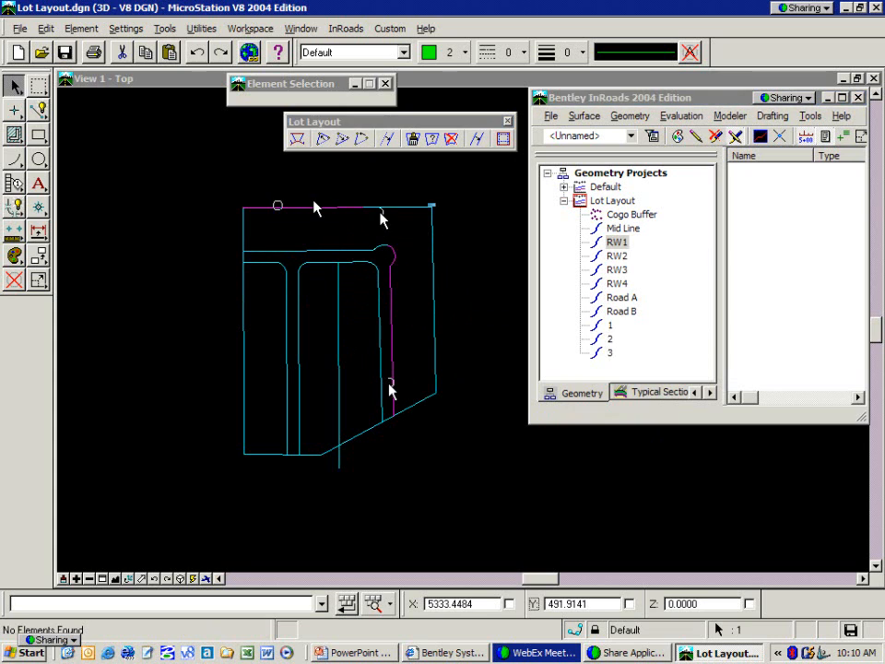
Step: Start the Create Lots tool for the parcel's northern area and choose the Parallel method
scroll(276, 228, up, 2)
middle_drag(383, 242, 322, 321)
click(15, 90)
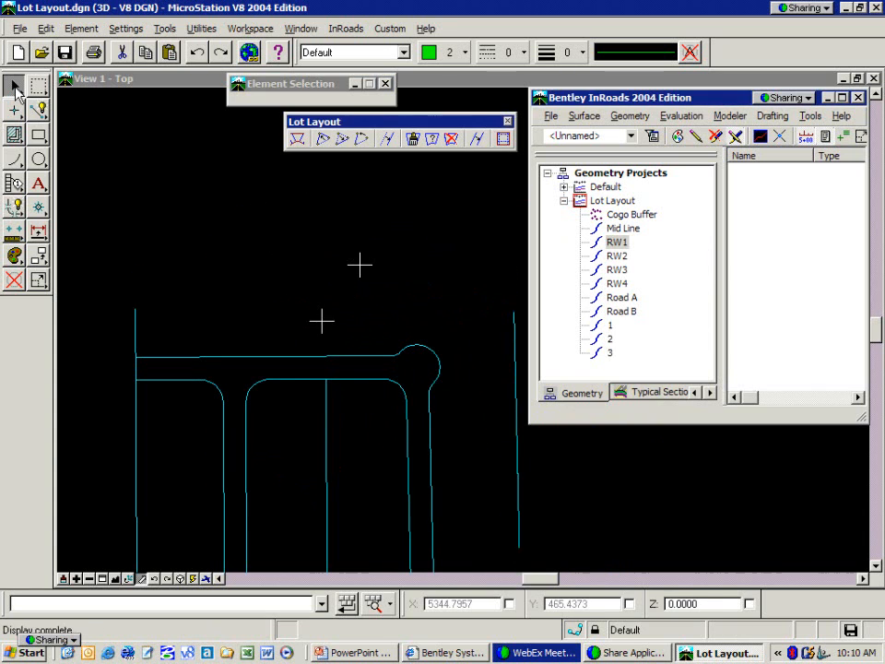
click(297, 139)
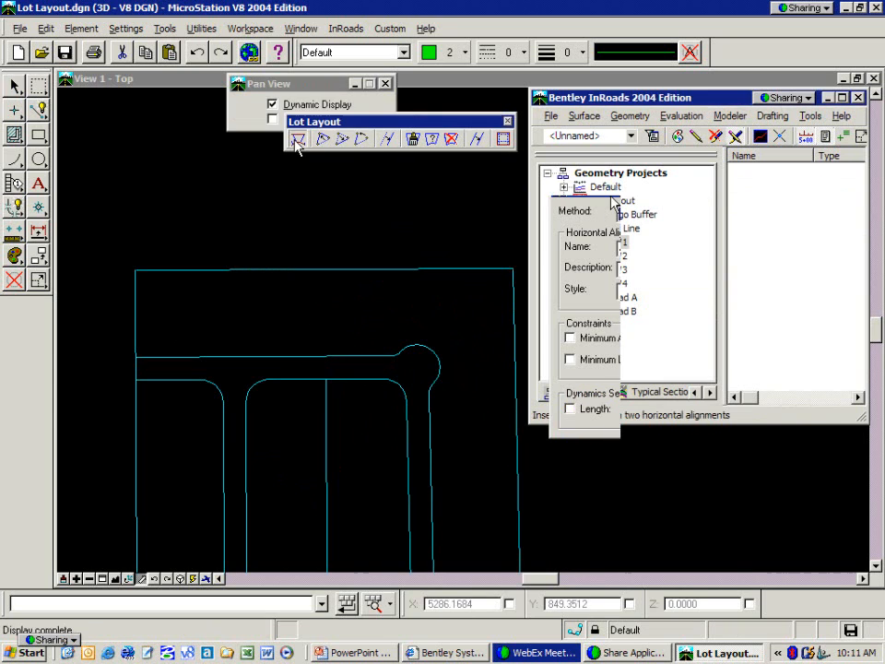
click(750, 214)
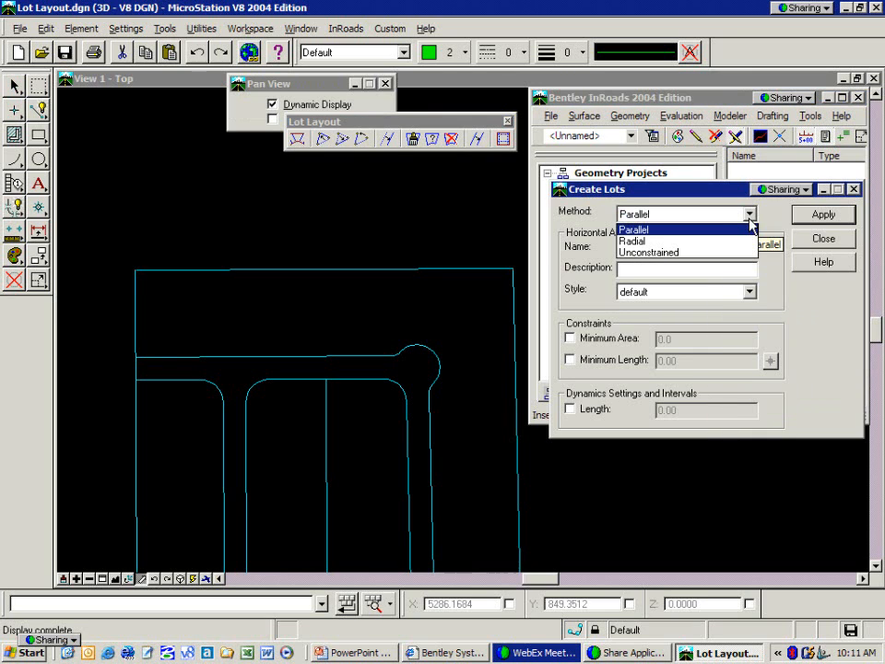
click(297, 140)
click(687, 230)
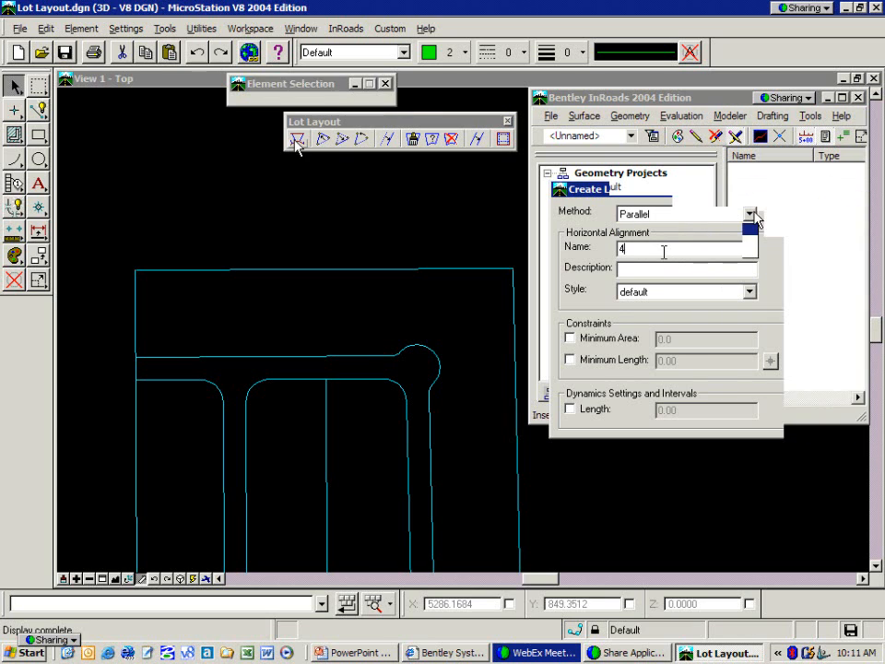
Step: Name the new lot alignment Lot 1 and assign it the Lots style
double_click(664, 252)
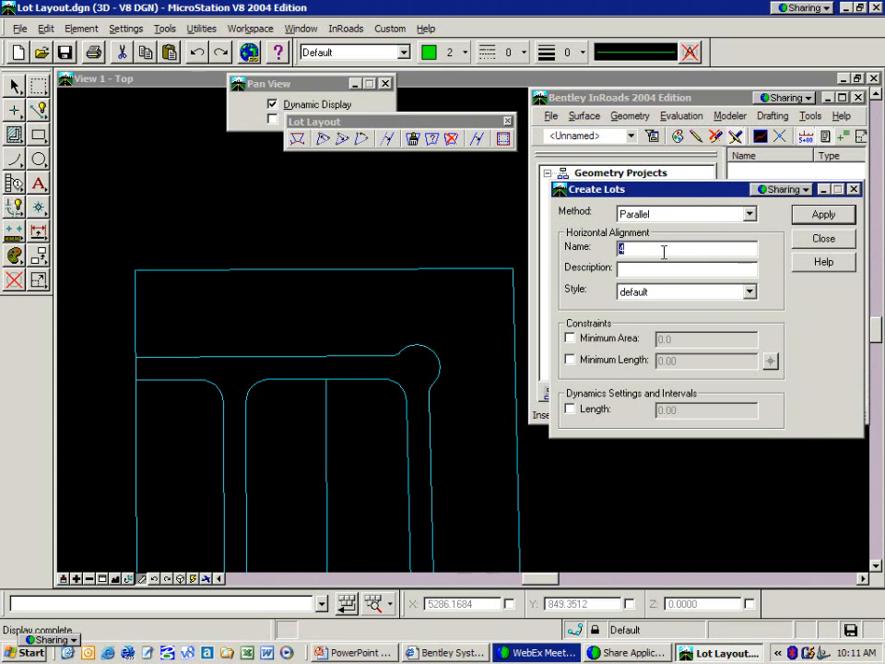
text(Lot 1)
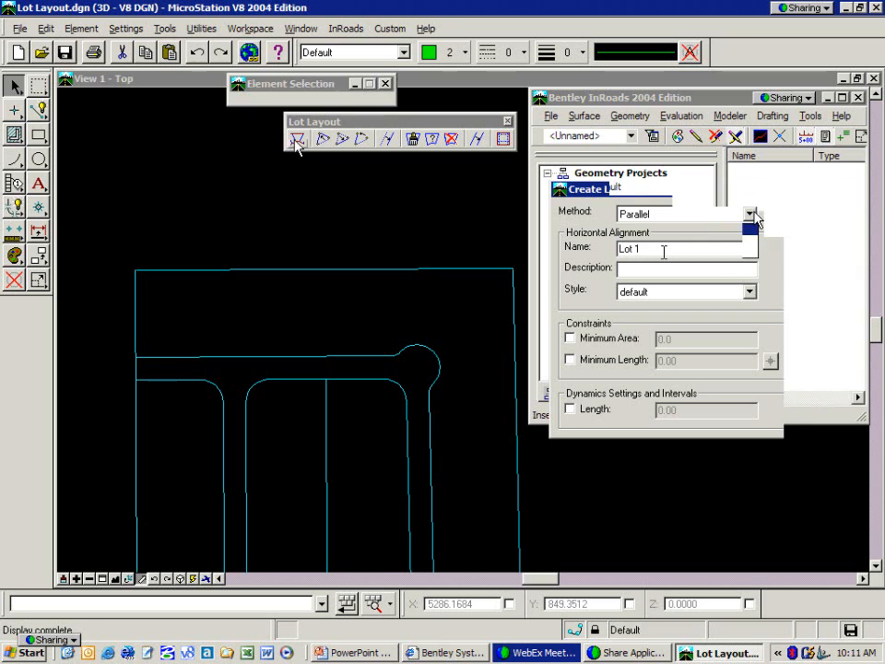
click(665, 269)
click(749, 291)
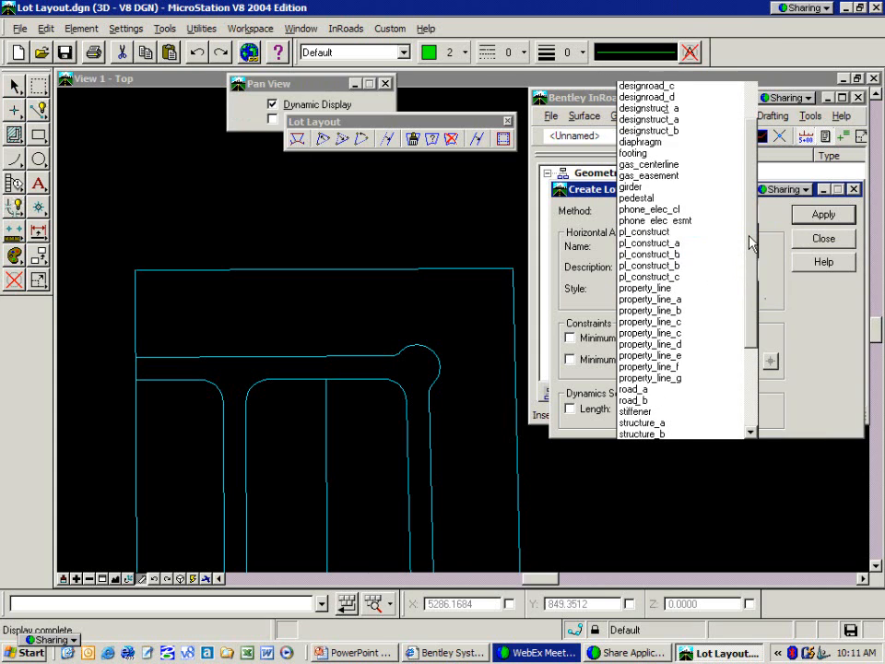
scroll(750, 242, up, 8)
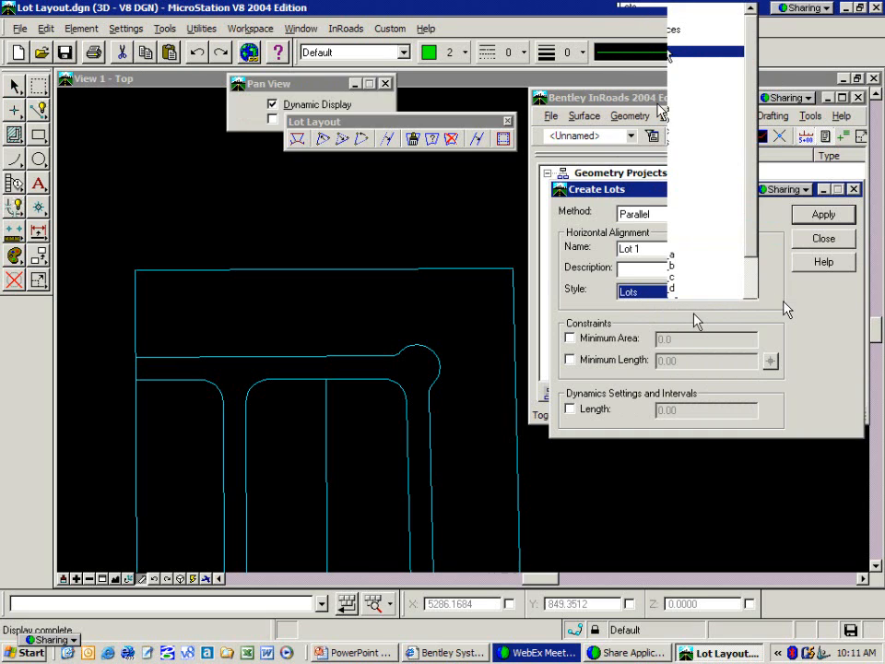
Step: Enable the minimum area constraint and set it to 43560/2
click(570, 337)
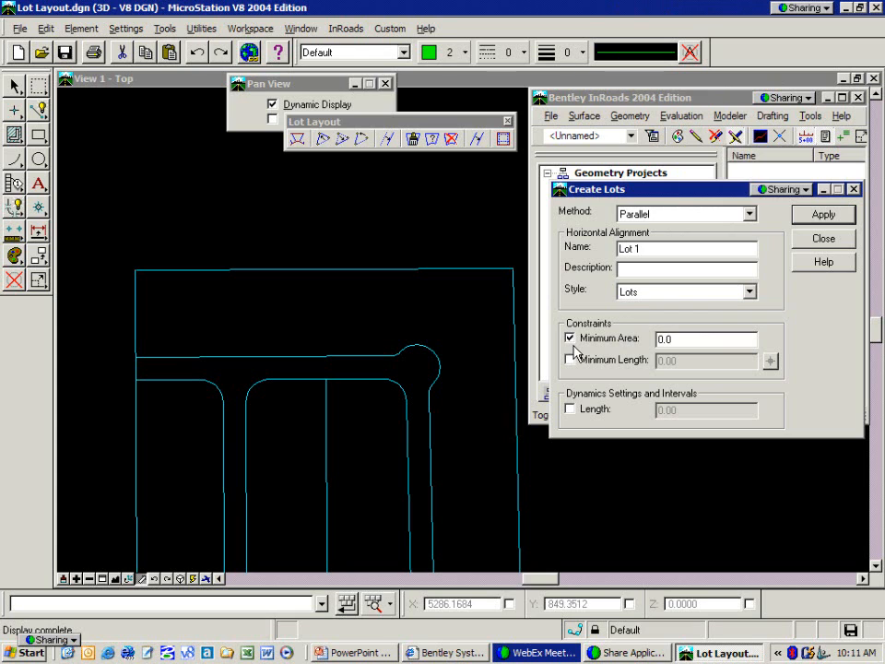
click(691, 340)
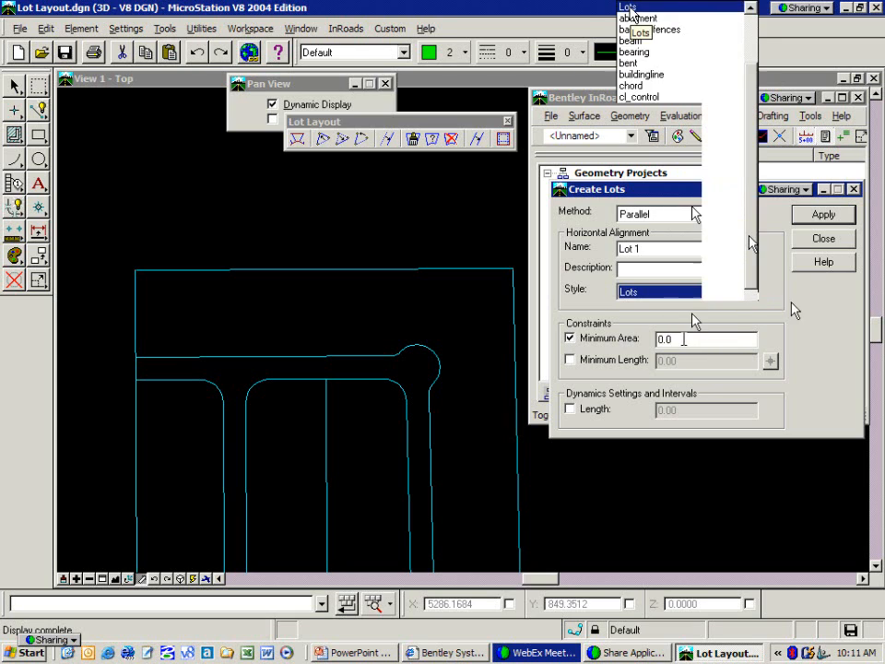
double_click(683, 339)
text(4356)
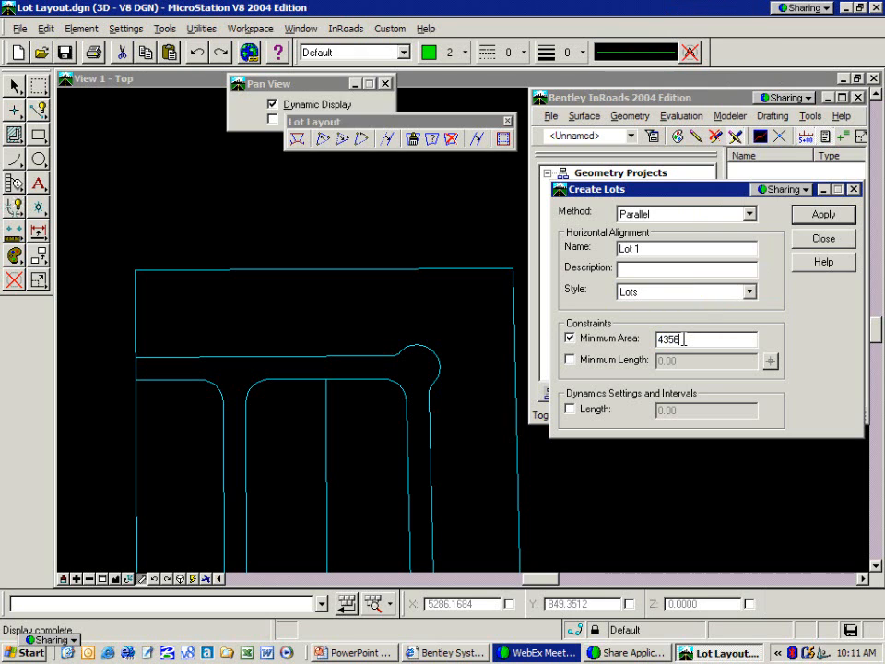
text(0/2)
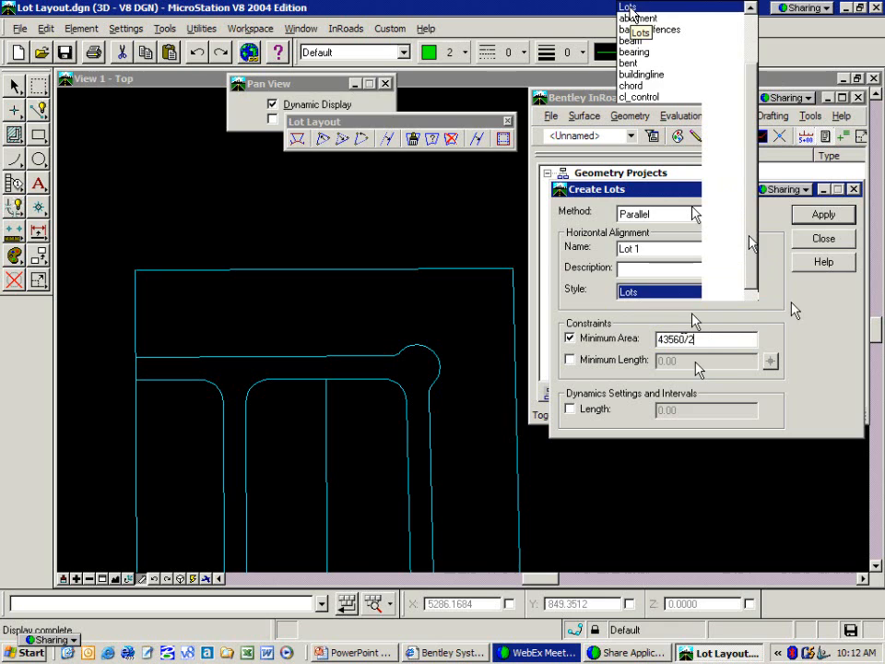
click(657, 271)
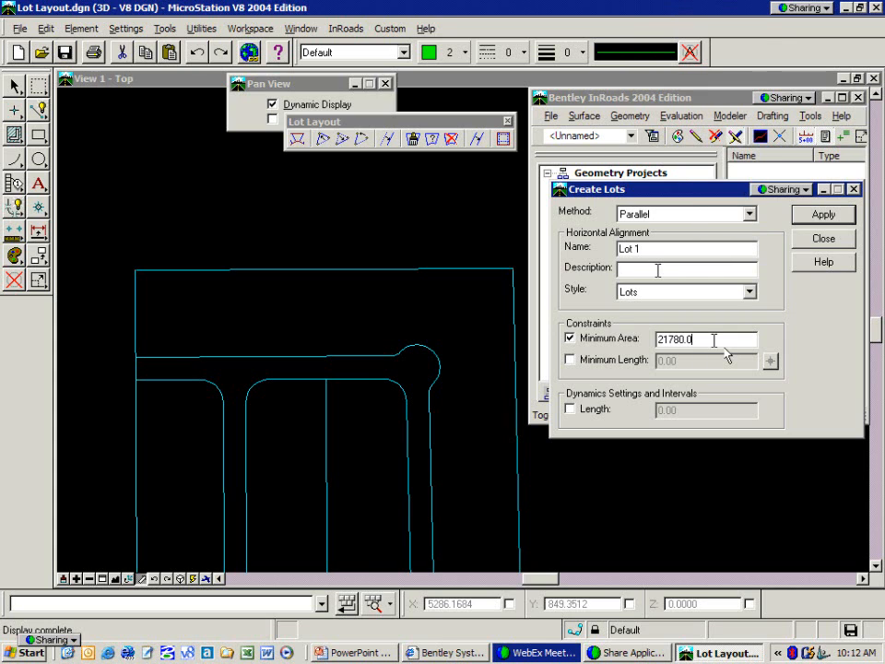
click(657, 270)
click(725, 351)
Step: Try to create Lot 1, identifying the upper right-of-way line as front, the parcel's north boundary as back and its west boundary as side
click(821, 214)
right_click(180, 336)
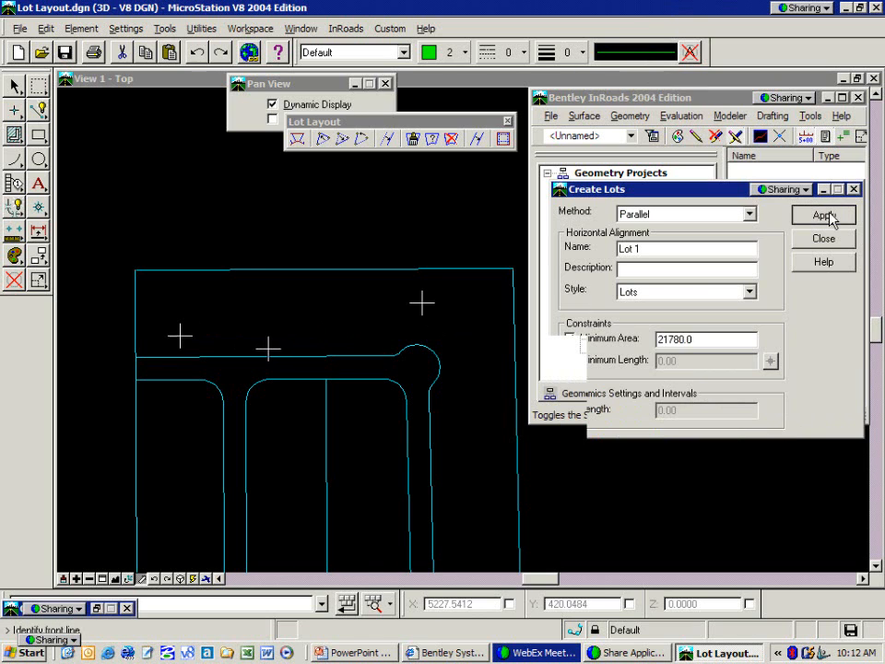
click(833, 220)
right_click(264, 357)
click(830, 219)
right_click(436, 348)
click(831, 219)
right_click(439, 371)
click(815, 214)
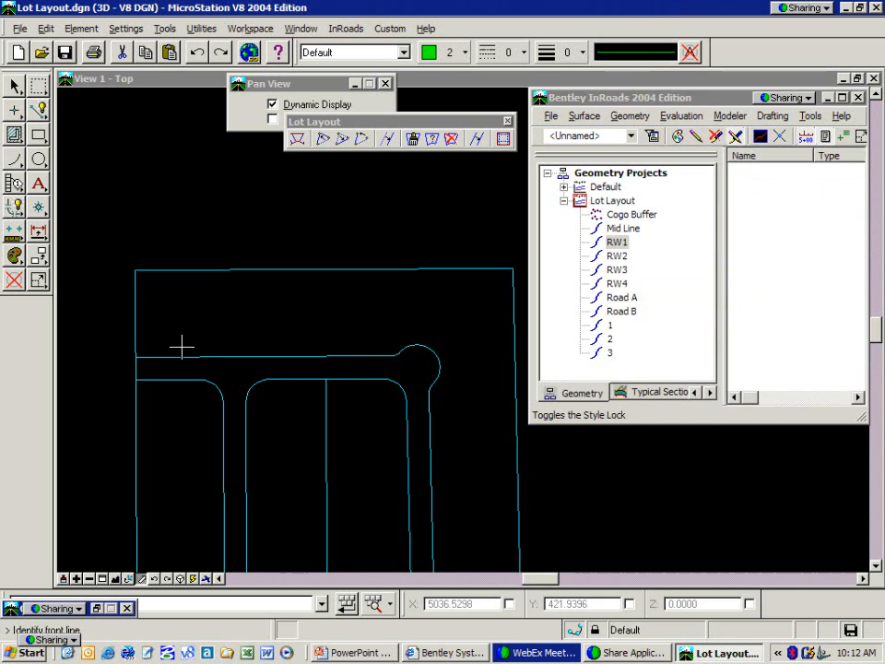
right_click(182, 346)
click(815, 214)
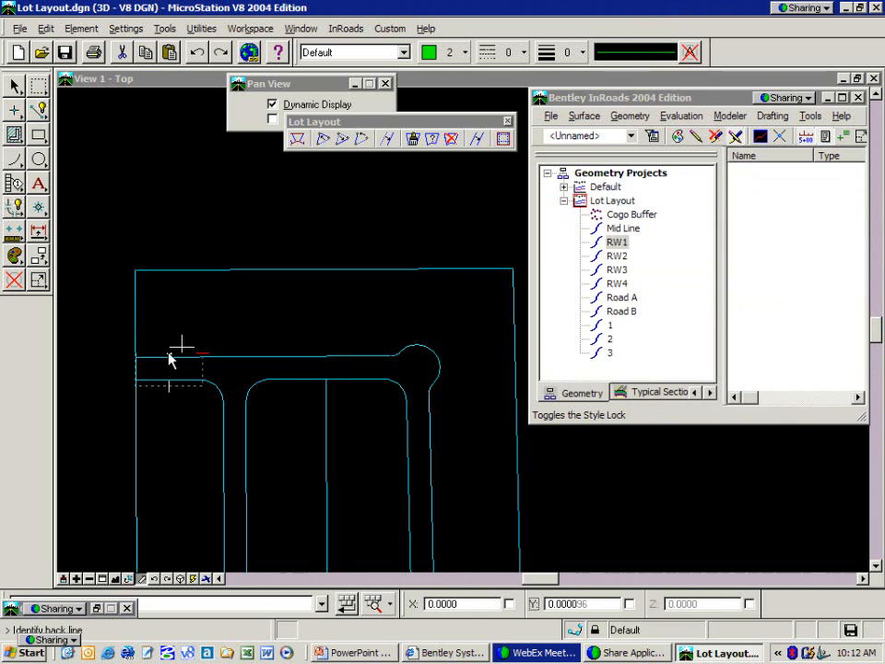
right_click(175, 353)
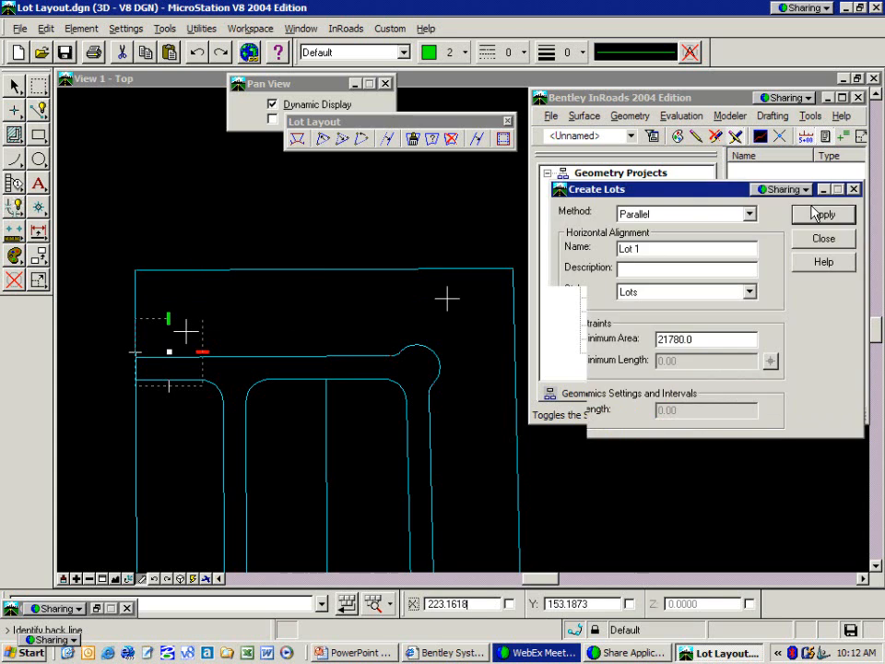
click(189, 273)
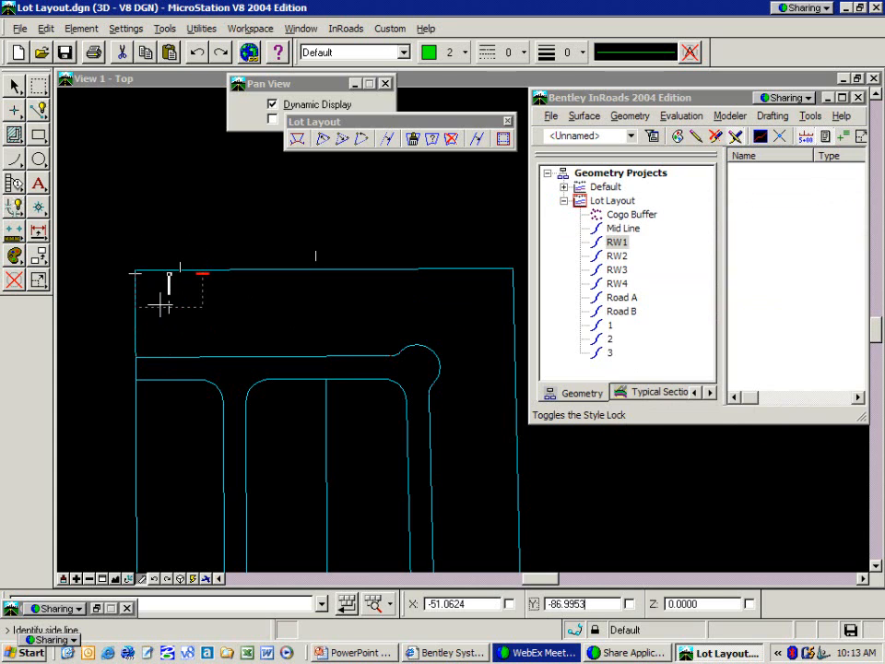
click(117, 310)
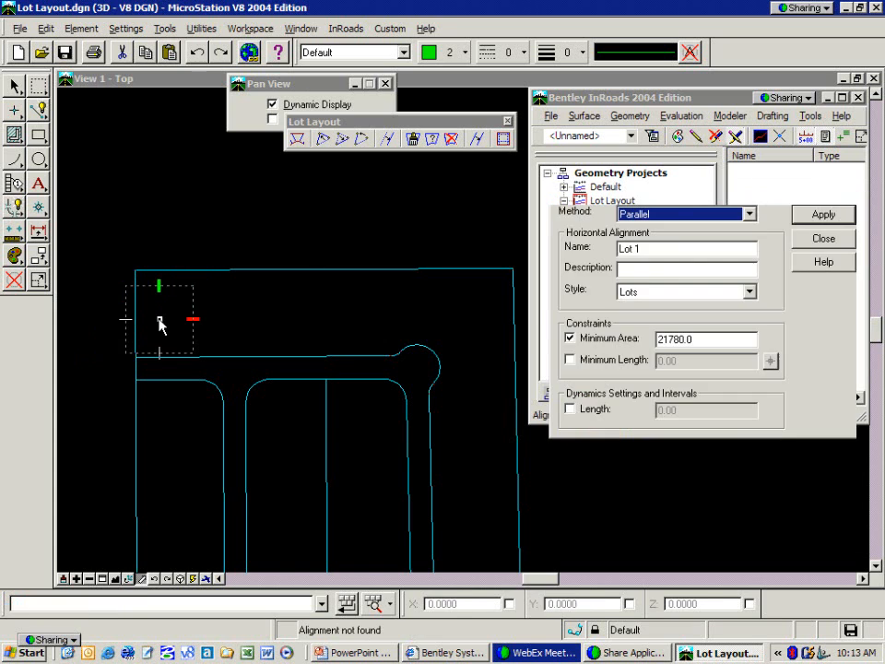
Step: Create Lot 1 using the upper right-of-way line as front, the parcel's north boundary as back and its west boundary as side
click(806, 218)
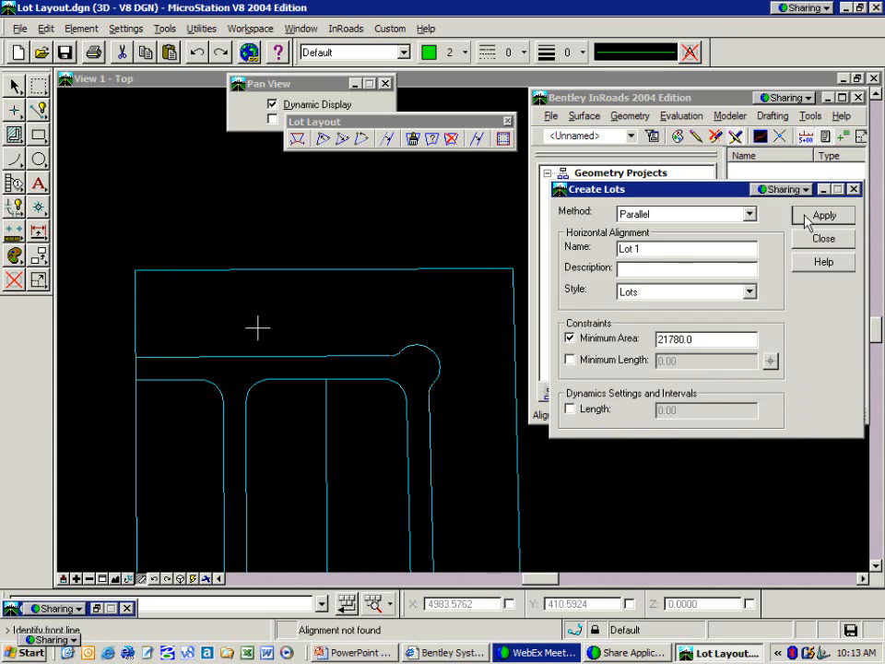
click(159, 354)
click(176, 273)
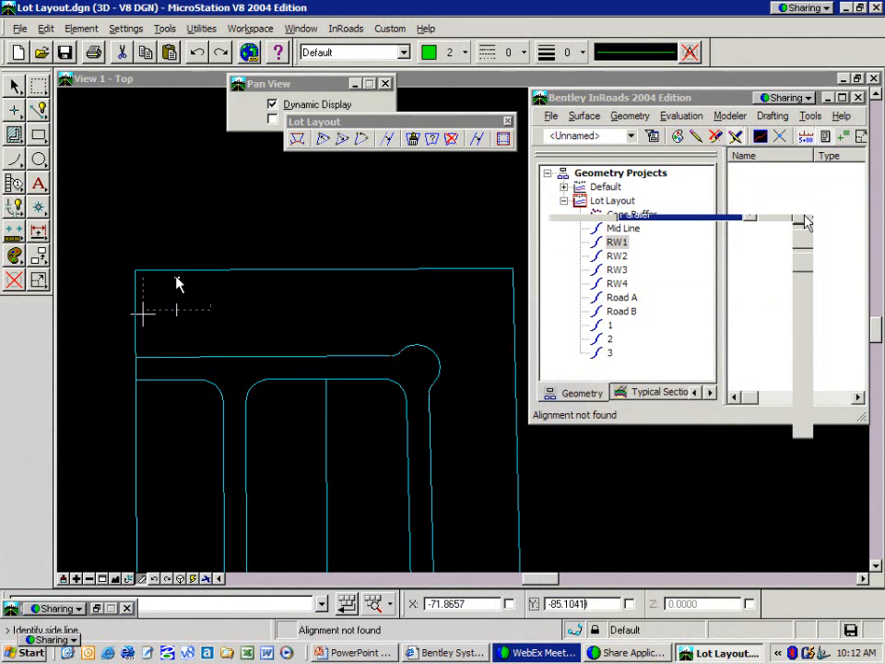
click(143, 314)
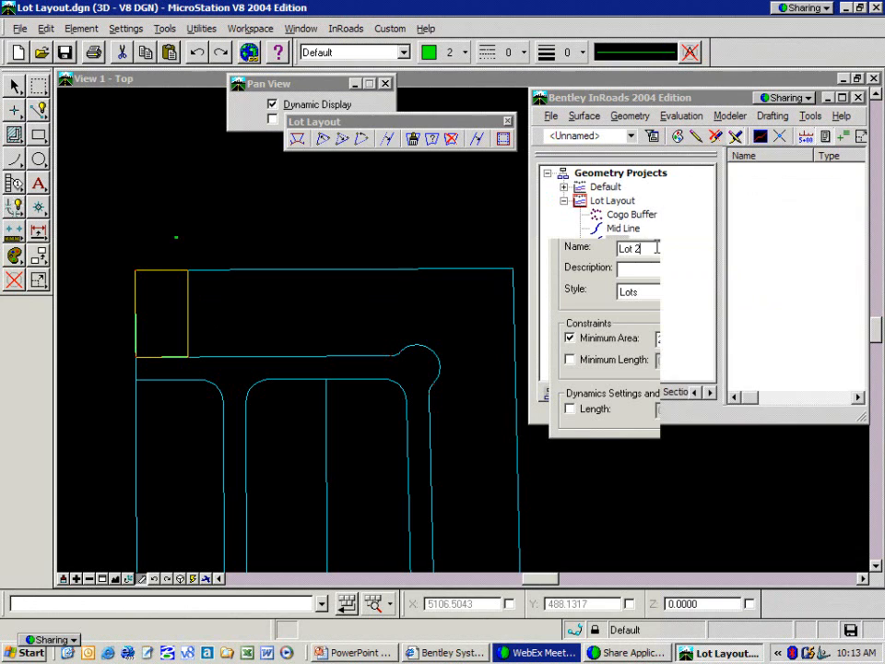
Step: Replace the minimum area constraint with a minimum length constraint of 150 for the lots that follow Lot 1
click(569, 337)
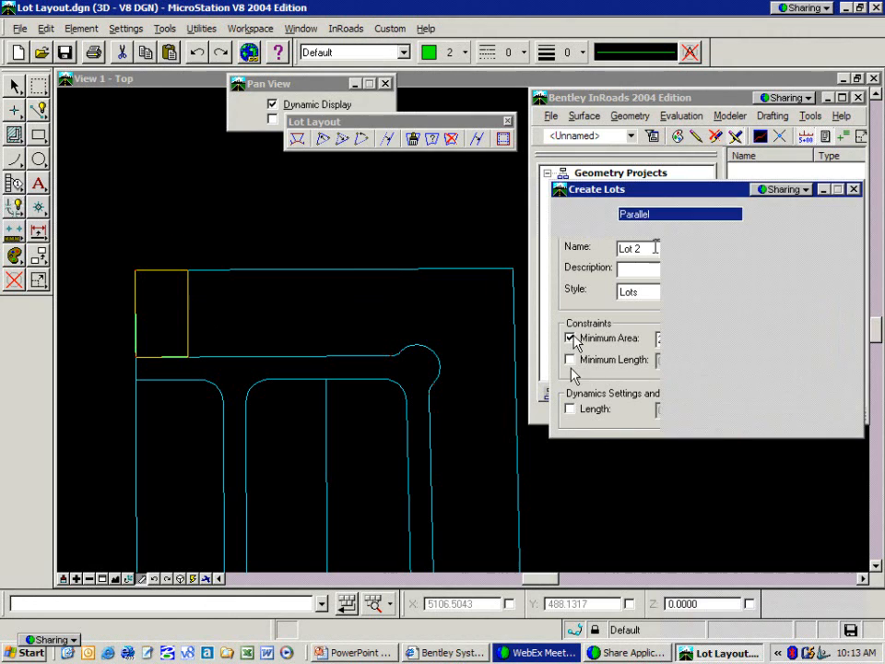
click(570, 361)
click(694, 365)
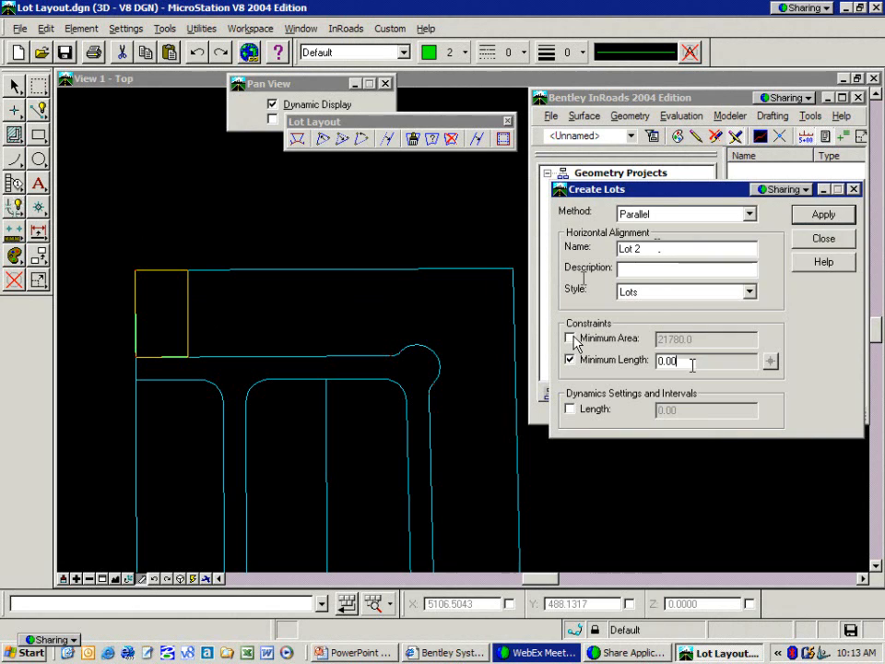
double_click(688, 361)
text(150)
click(571, 339)
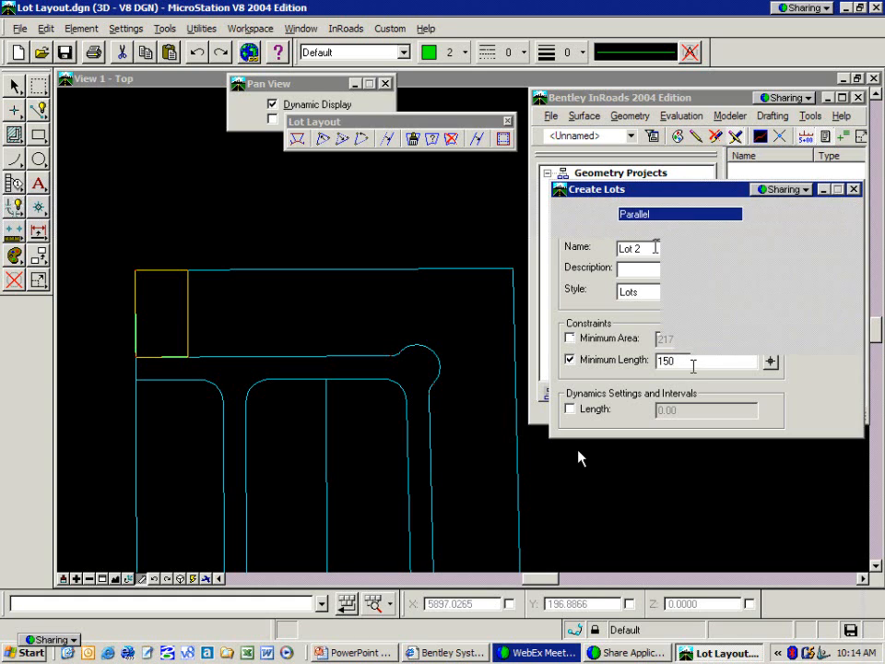
Step: Create Lot 2 directly east of Lot 1 between the upper right-of-way line and the parcel's north boundary
click(817, 217)
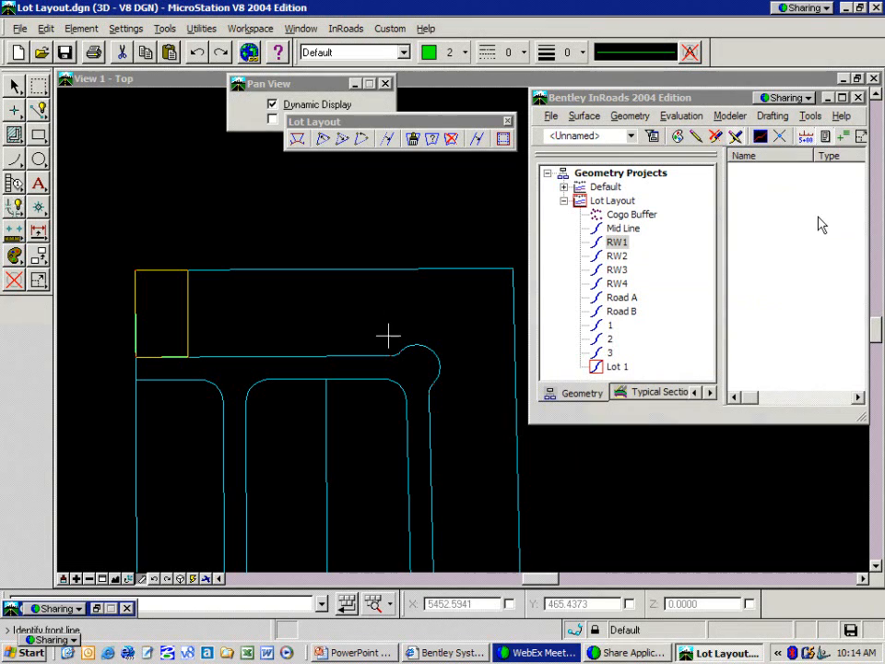
click(213, 352)
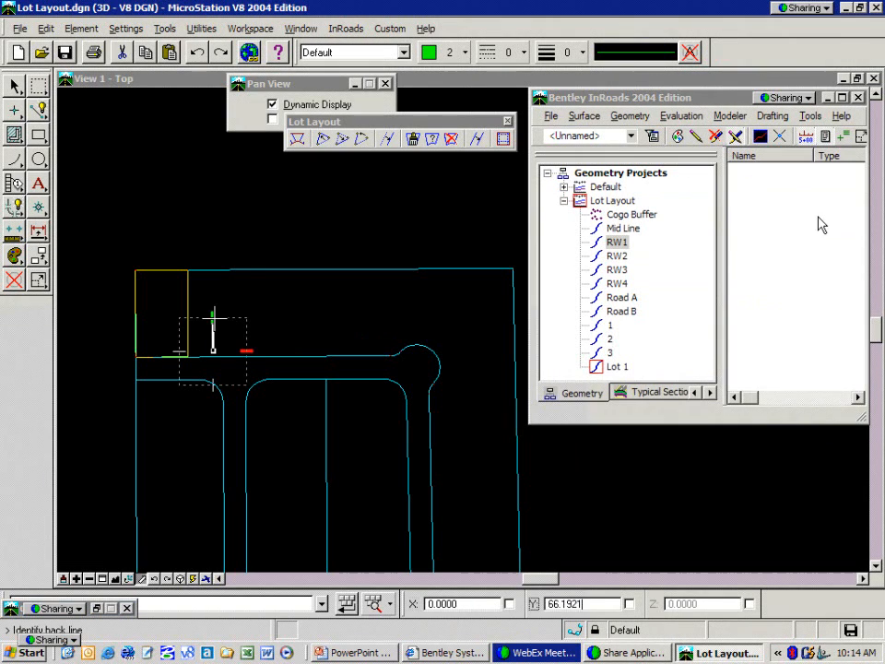
click(219, 271)
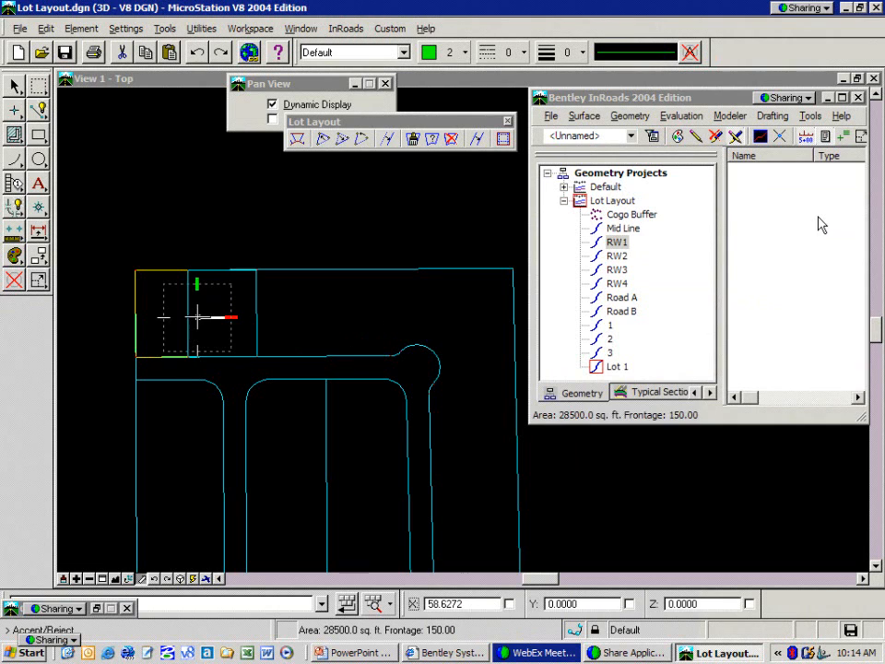
click(214, 298)
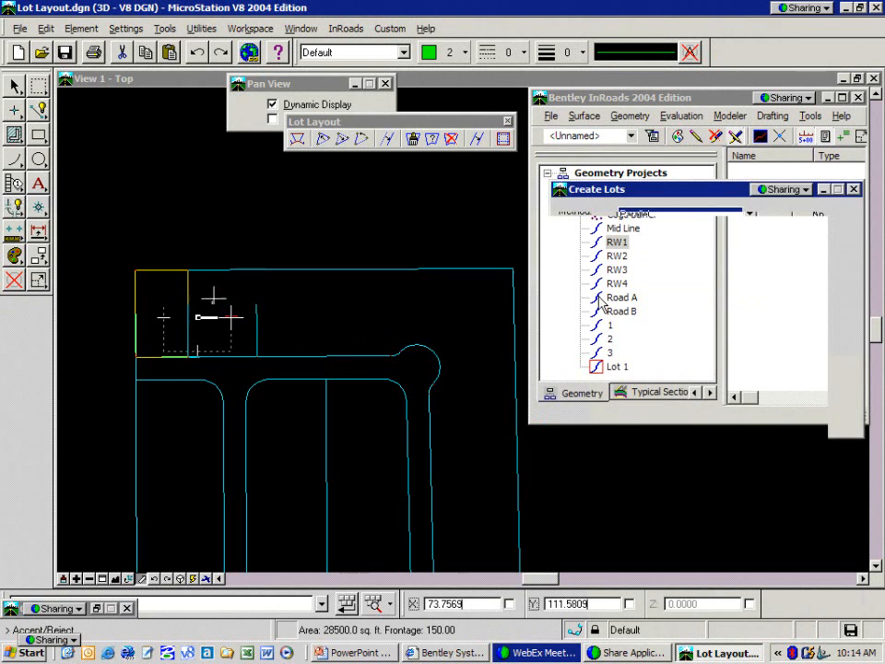
click(234, 310)
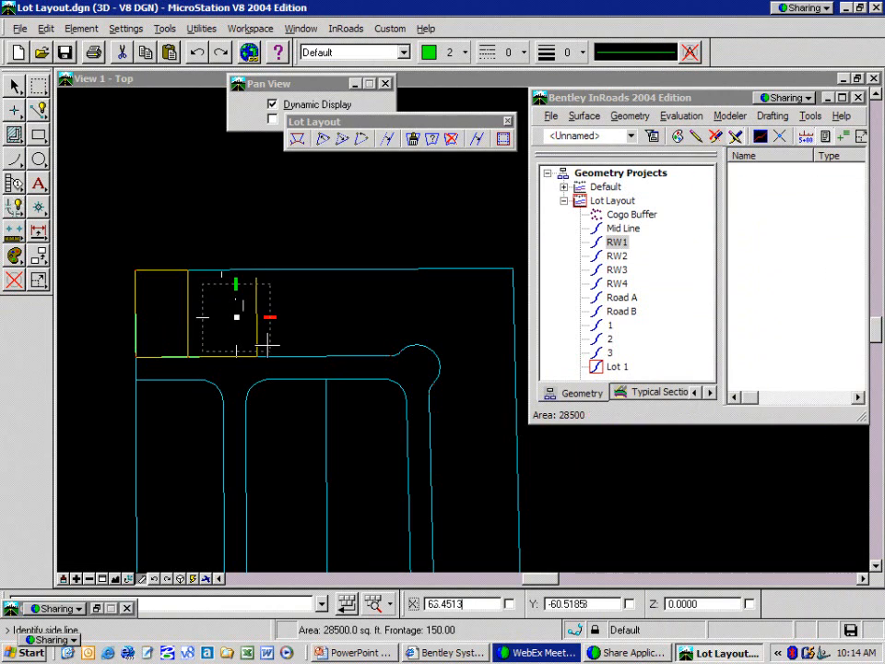
Step: Add two more lots with 150 ft frontage eastward from Lot 2, ending near the cul-de-sac
click(277, 316)
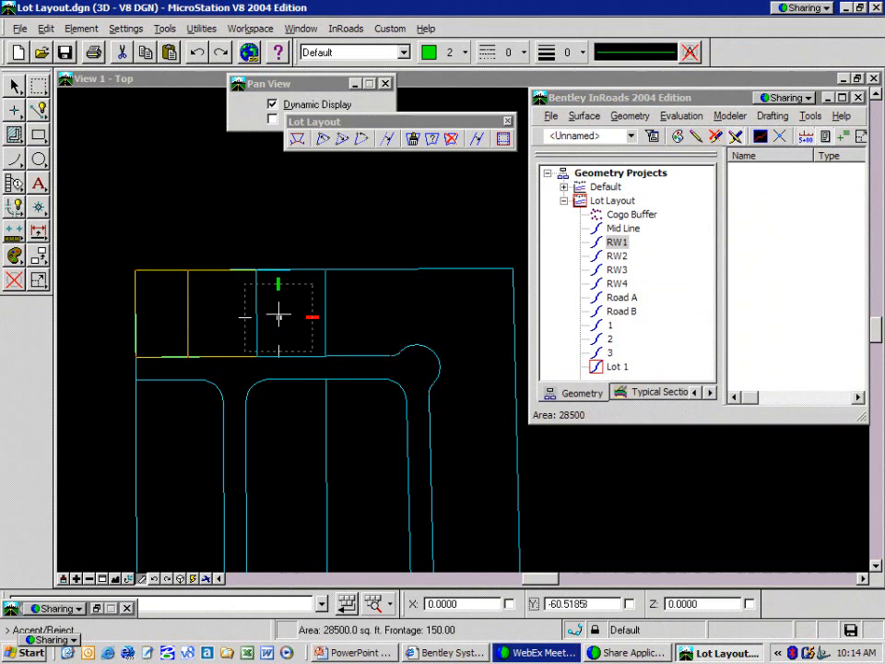
click(278, 314)
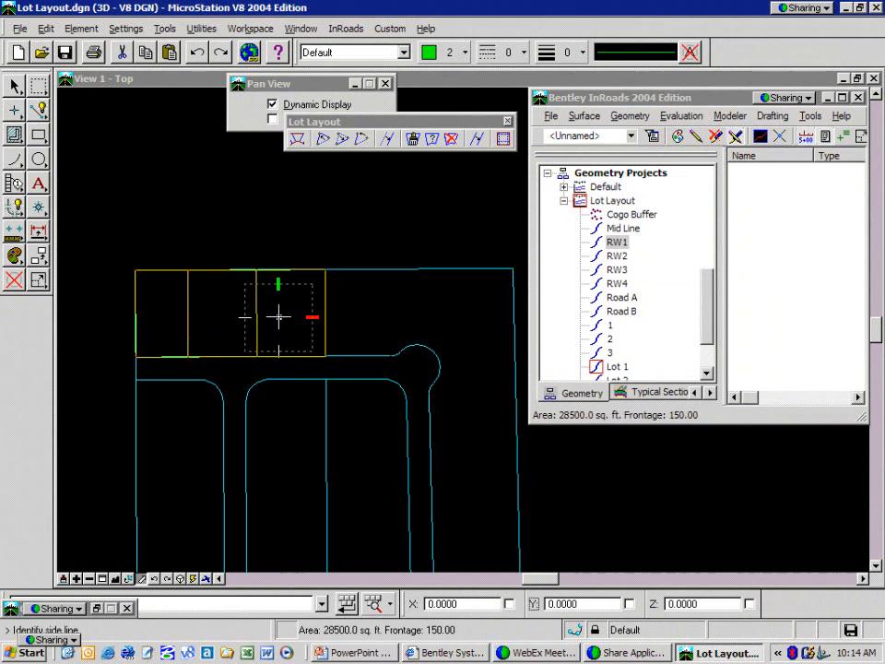
click(341, 318)
click(343, 317)
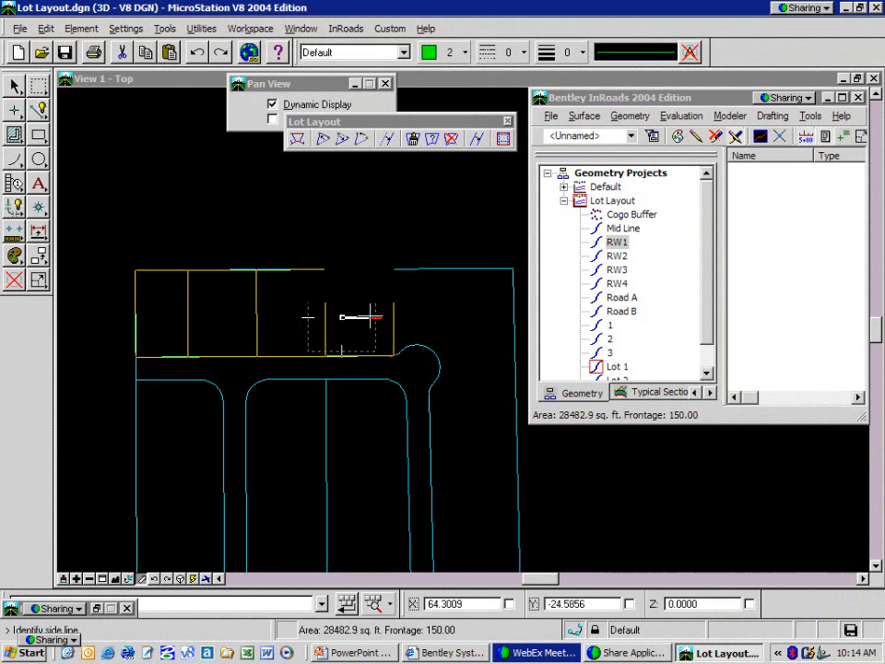
right_click(367, 316)
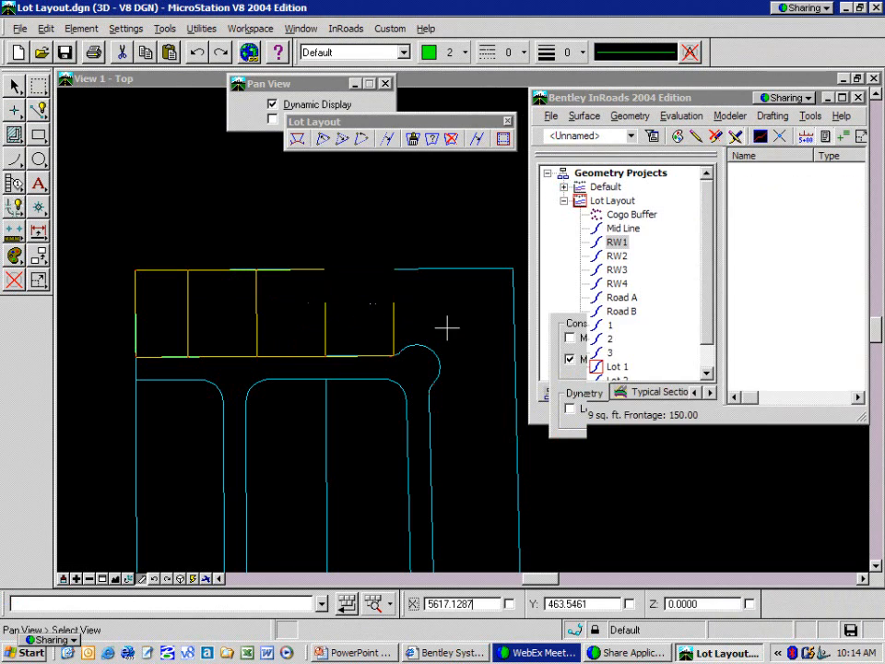
Step: Switch the lot creation method to Radial and turn off the minimum length constraint for Lot 5
mouse_move(447, 327)
middle_down()
mouse_move(406, 267)
mouse_move(403, 242)
middle_up()
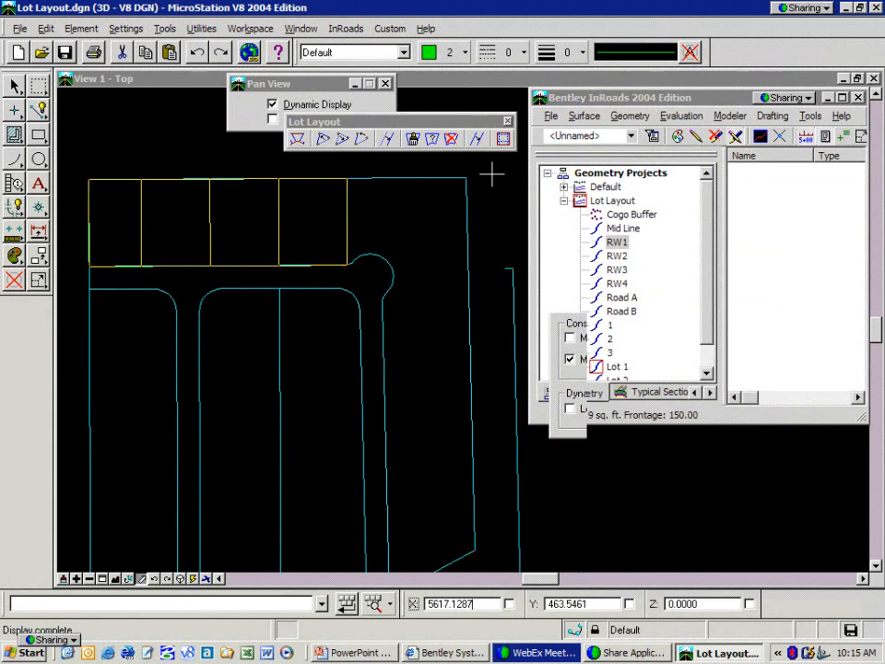
click(713, 214)
click(685, 242)
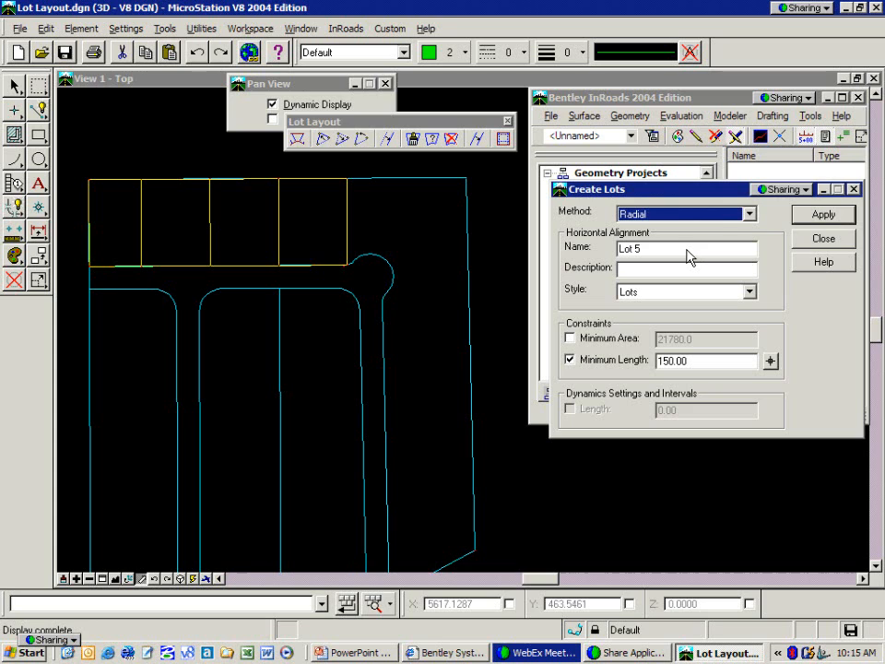
click(716, 213)
click(701, 238)
click(572, 361)
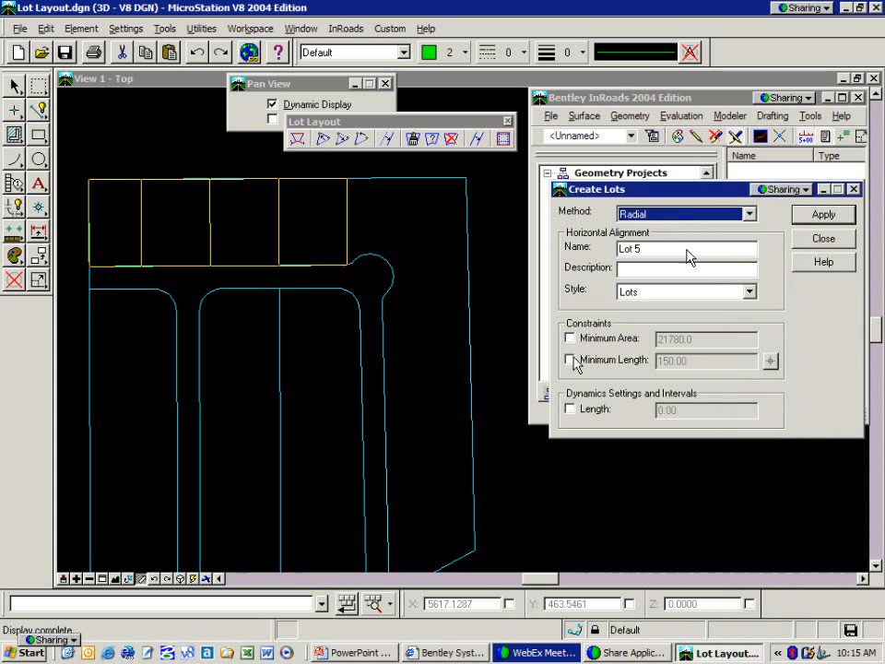
click(571, 362)
click(571, 361)
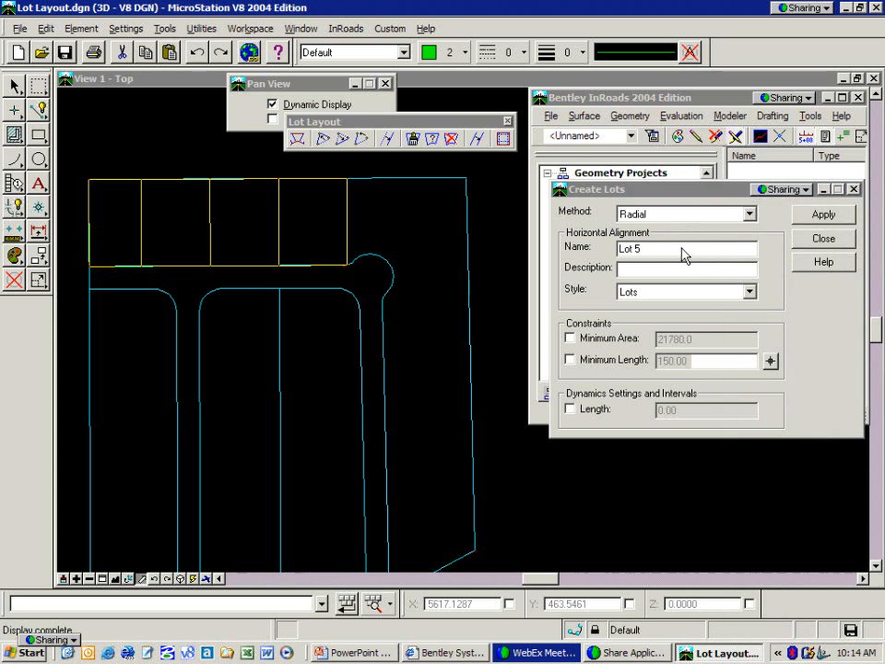
Step: Create Lot 5 from the cul-de-sac to the north boundary beside Lot 4, ending at the parcel's northeast corner with about 96 ft frontage
click(822, 215)
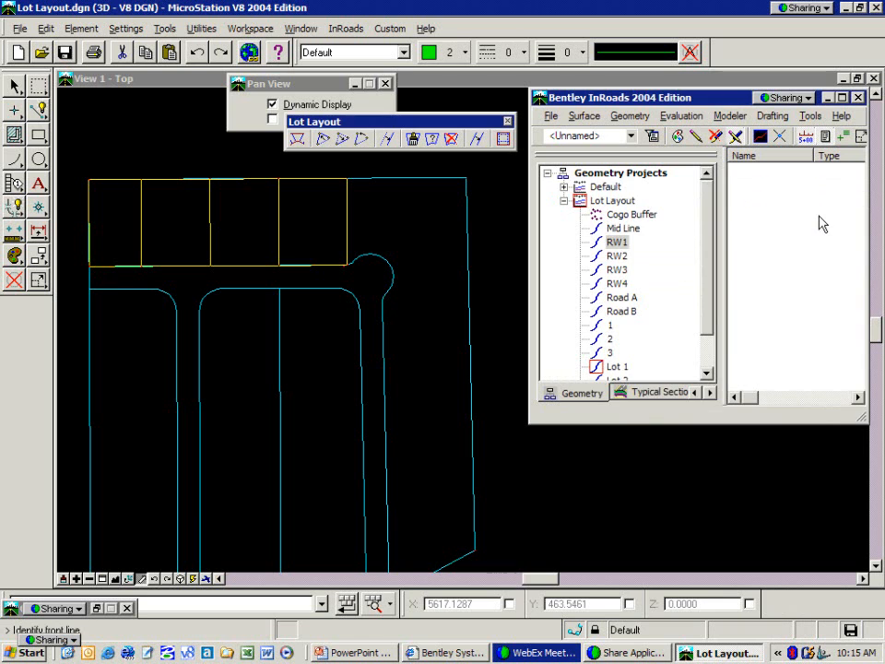
click(375, 251)
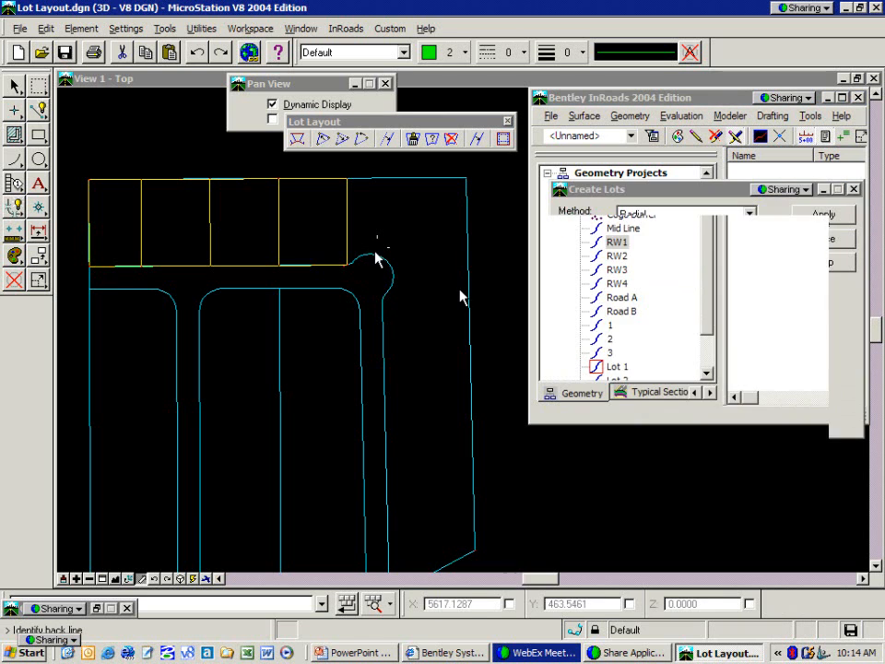
click(434, 183)
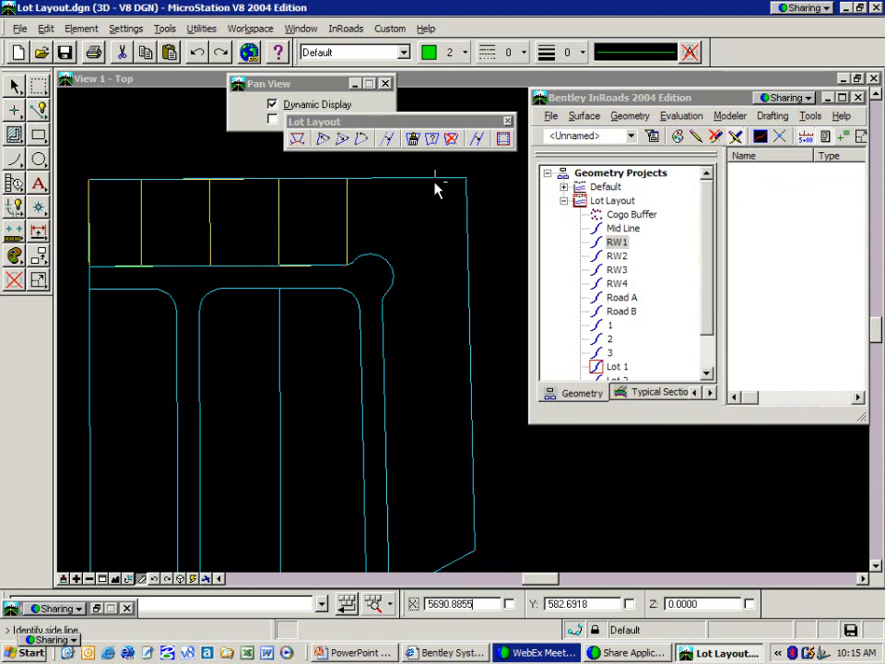
click(352, 223)
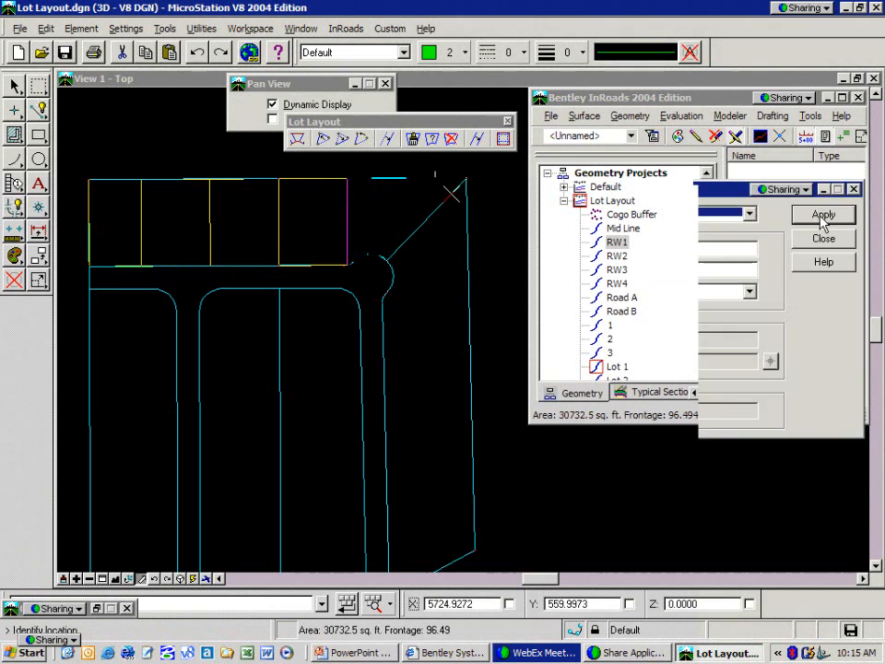
click(444, 229)
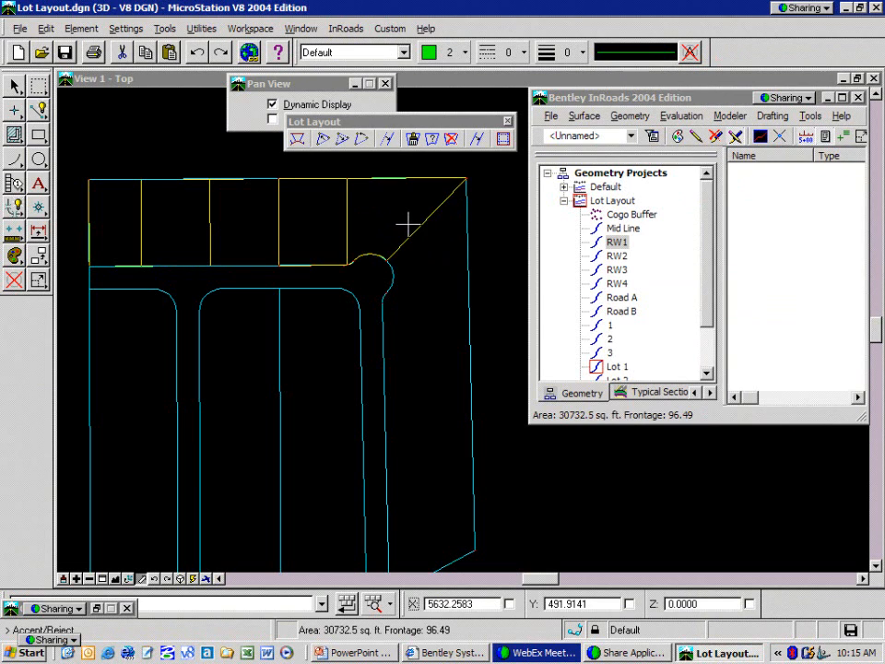
click(408, 225)
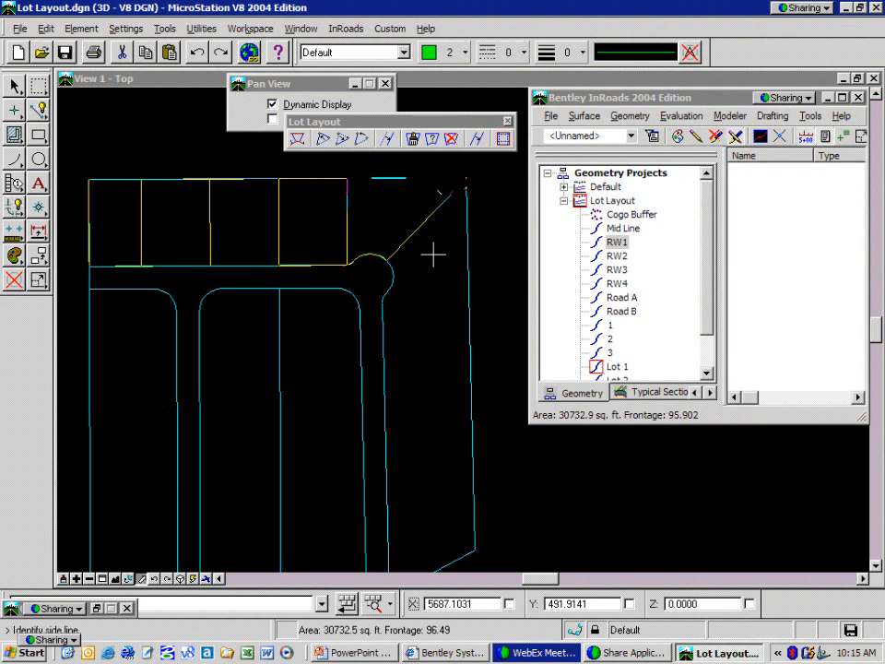
Step: Create Lot 6 radially between the cul-de-sac and the east boundary, with about 39 ft frontage and about 21559 sq ft area
click(427, 246)
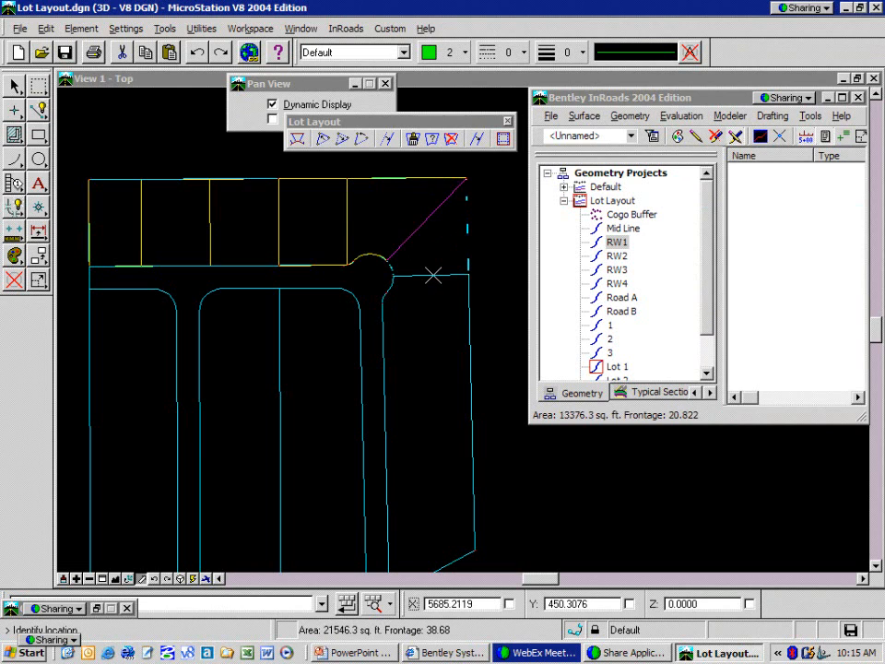
click(435, 275)
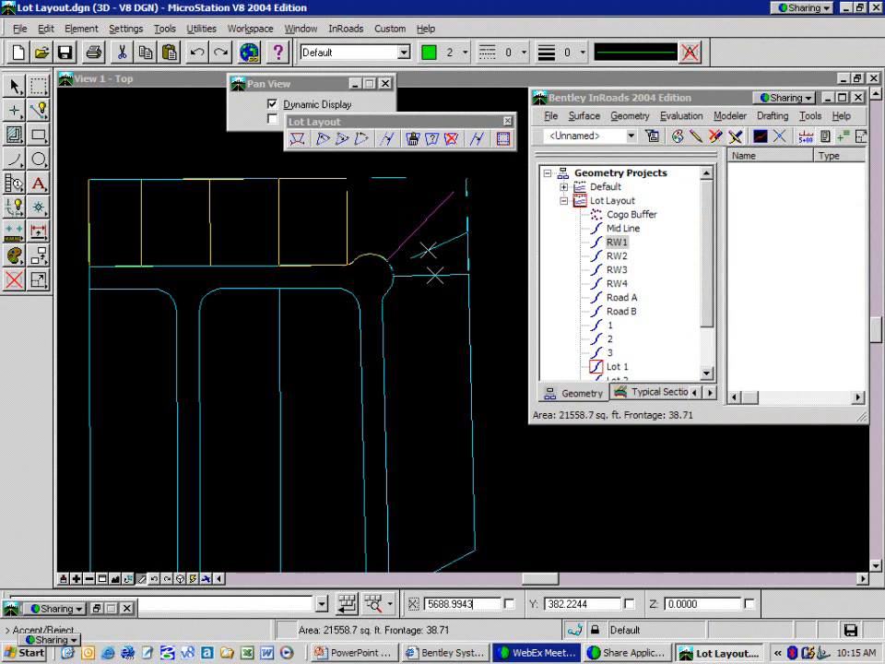
click(435, 261)
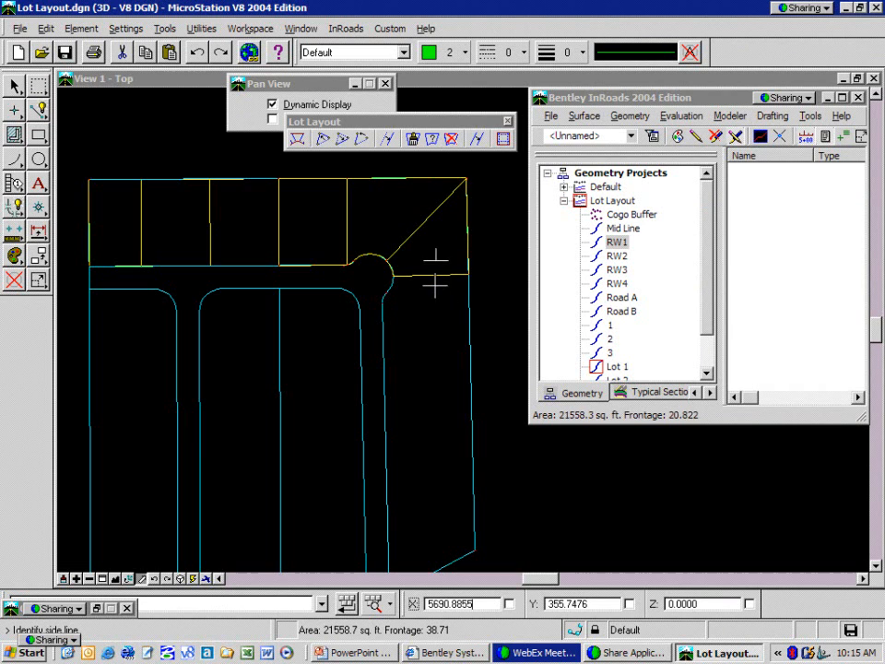
Step: Create Lot 7 south of Lot 6 along the east boundary with about 180 ft frontage, ending the radial series
click(442, 300)
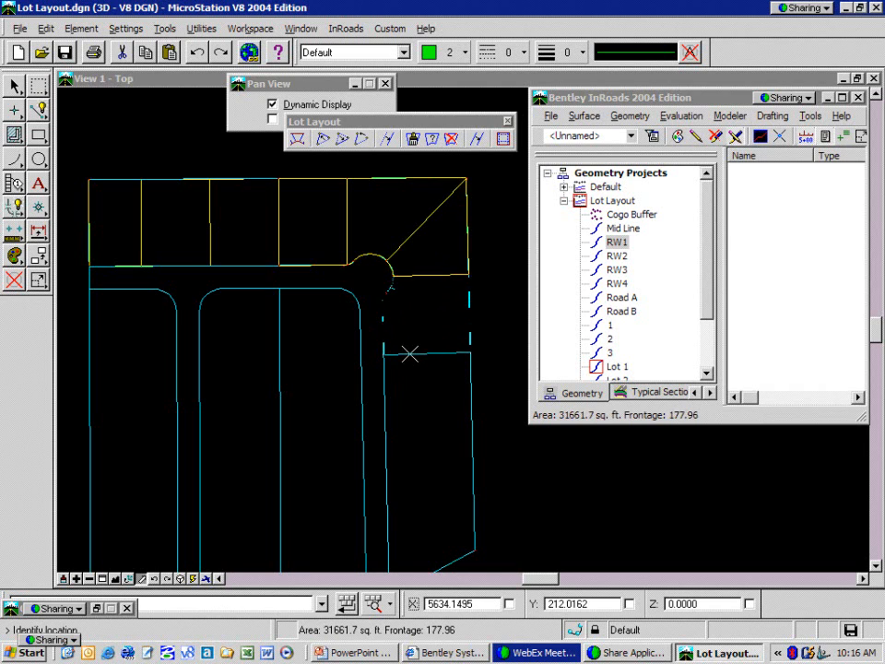
click(409, 357)
click(426, 334)
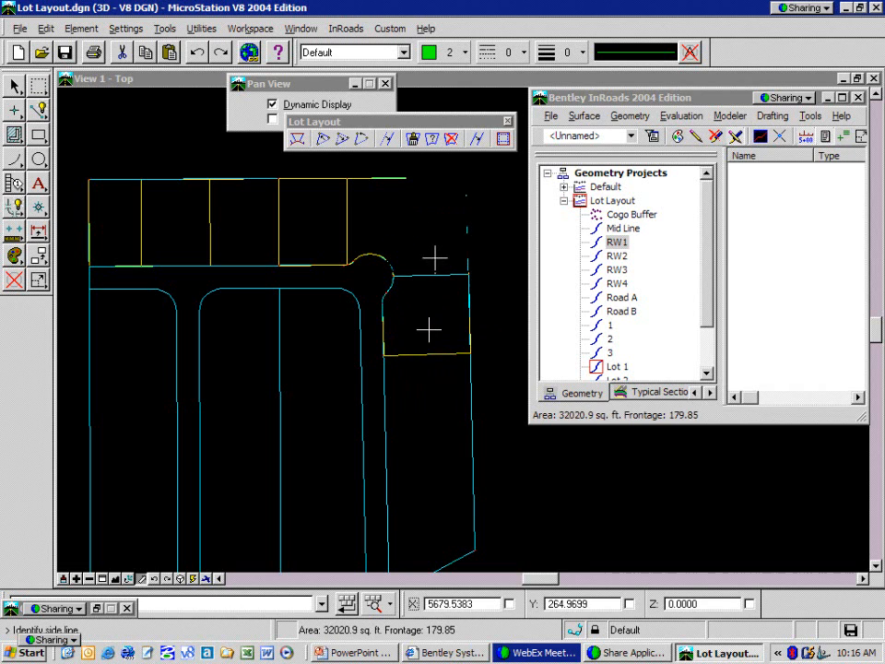
right_click(430, 329)
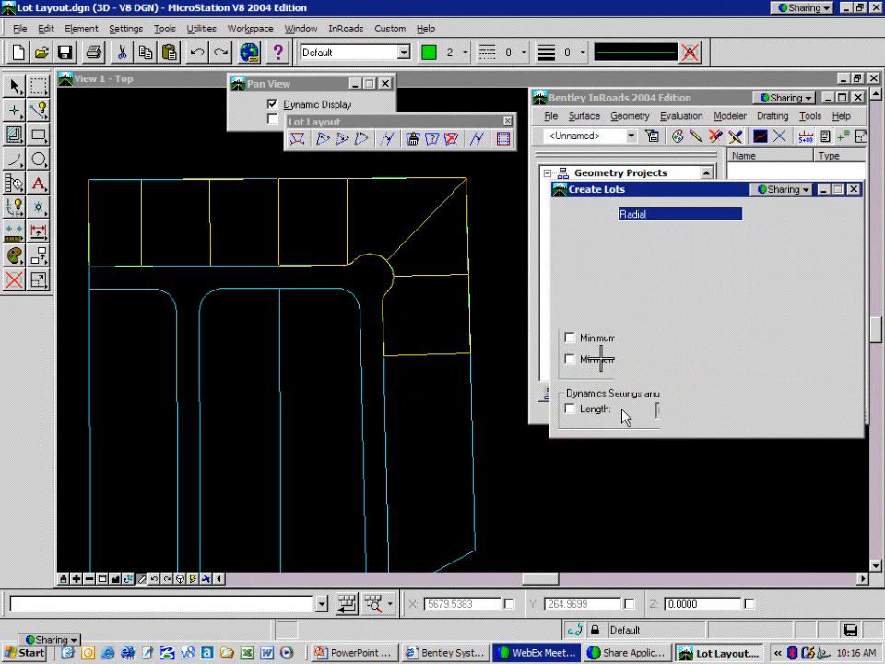
Step: Enable the dynamic length interval for Lot 8 and set it to 10
click(574, 409)
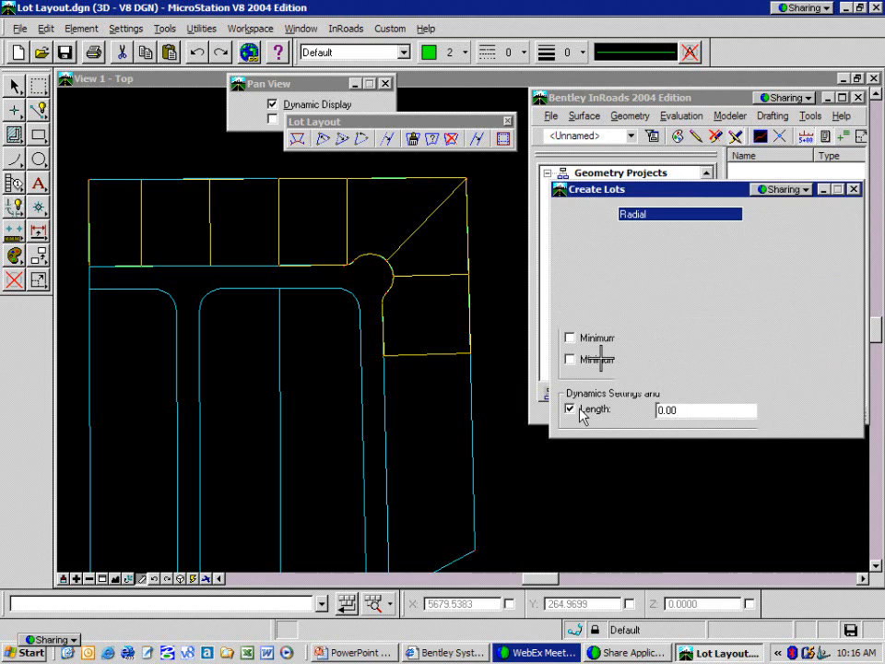
click(692, 412)
double_click(696, 411)
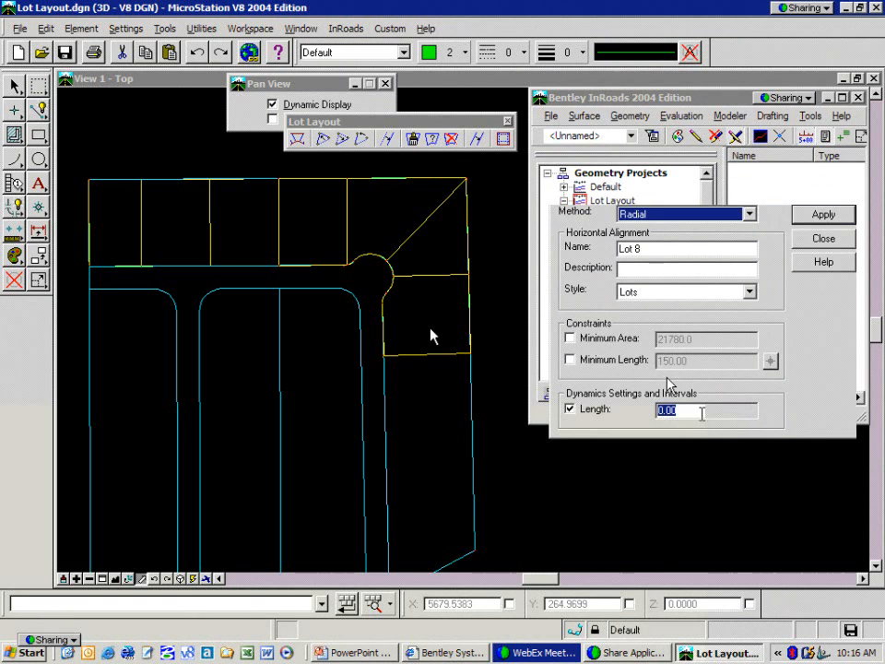
text(100)
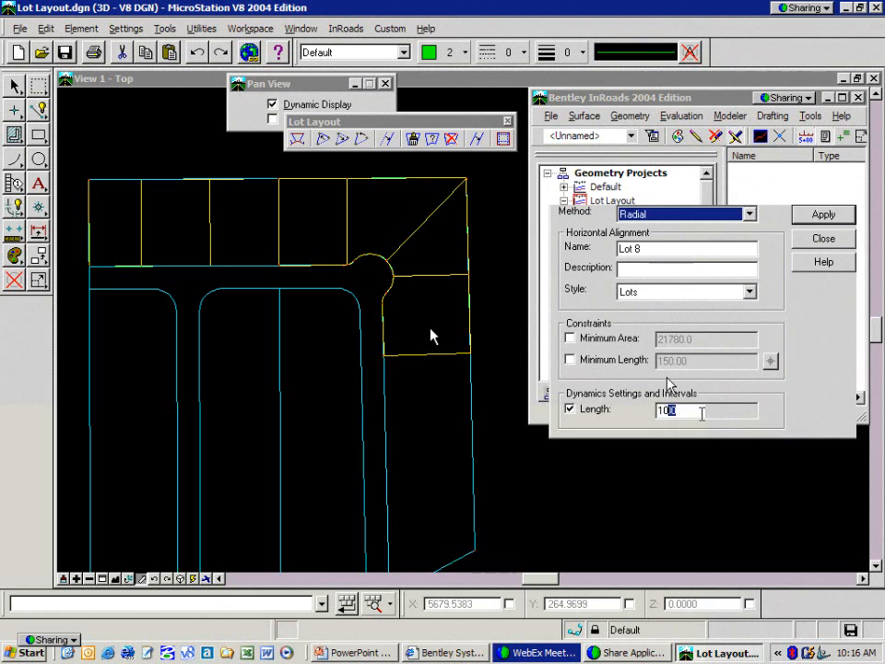
key(BackSpace)
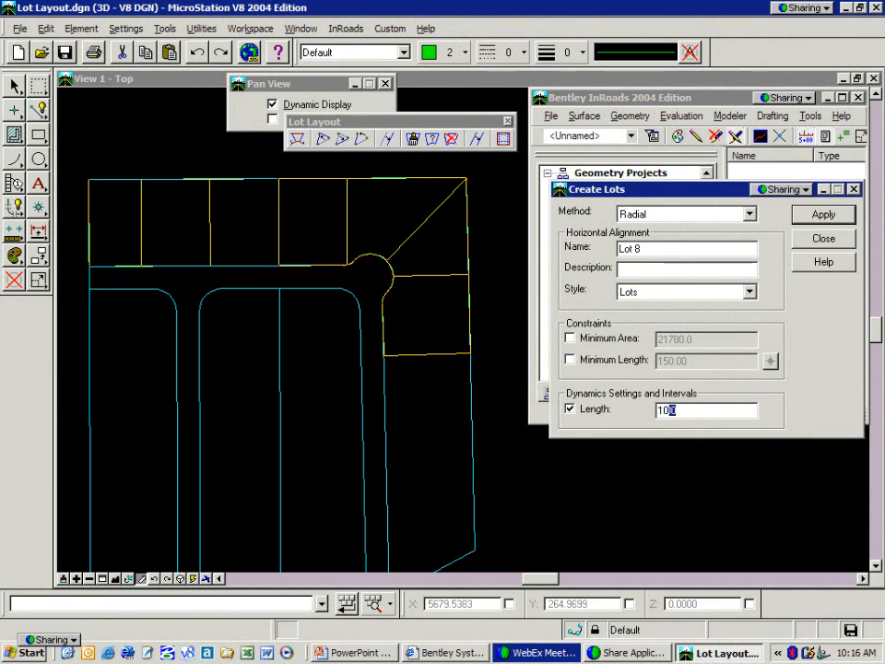
Step: Create Lot 8 radially south of Lot 7, between the right-of-way and the east boundary, with about 150 ft frontage
click(818, 218)
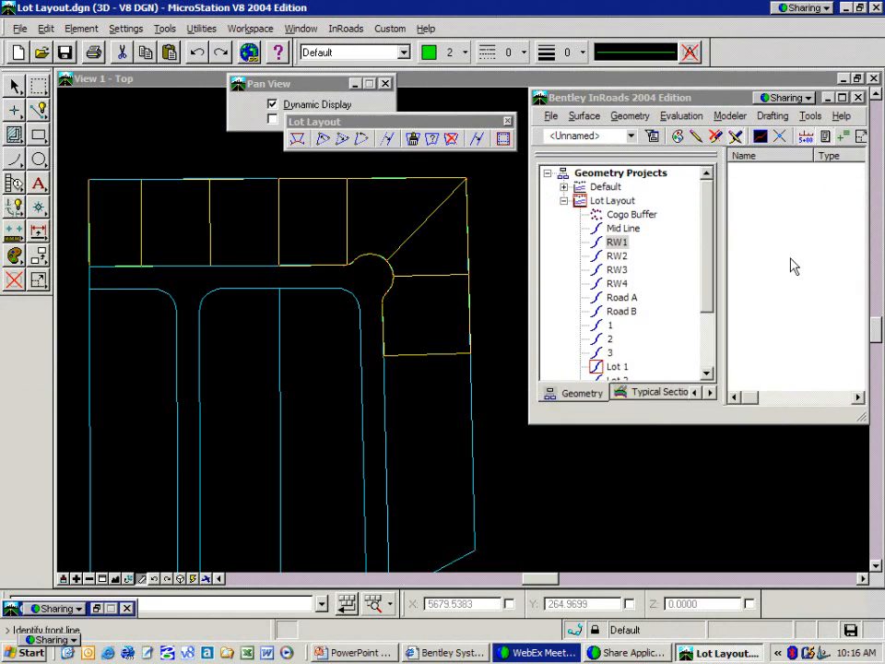
click(390, 377)
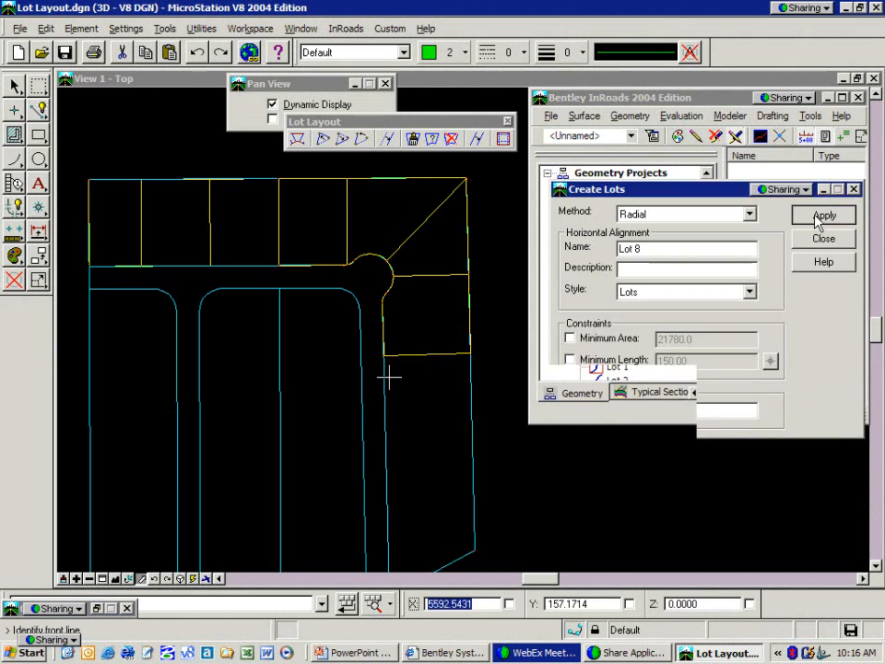
click(472, 374)
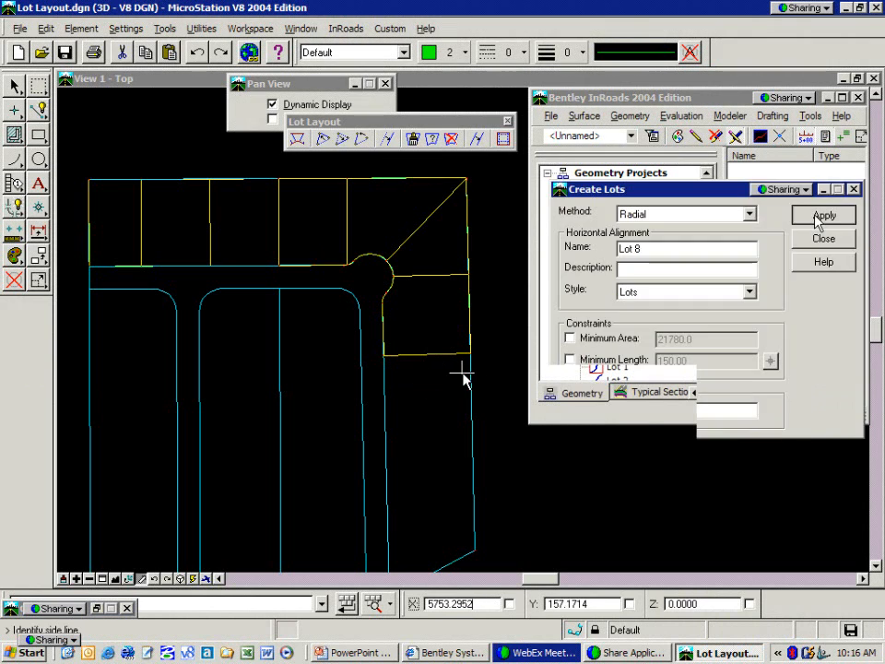
click(432, 360)
click(433, 361)
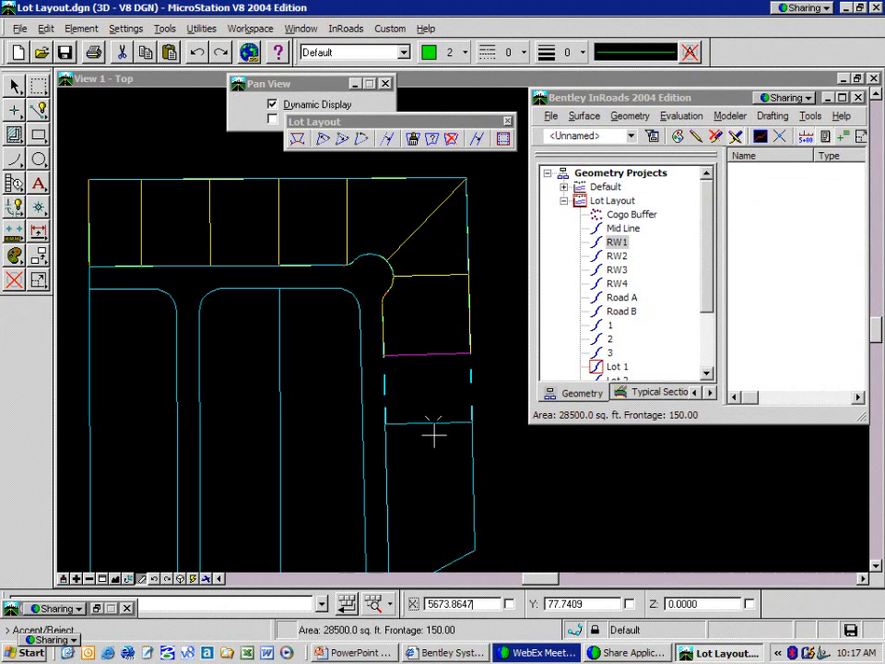
click(433, 433)
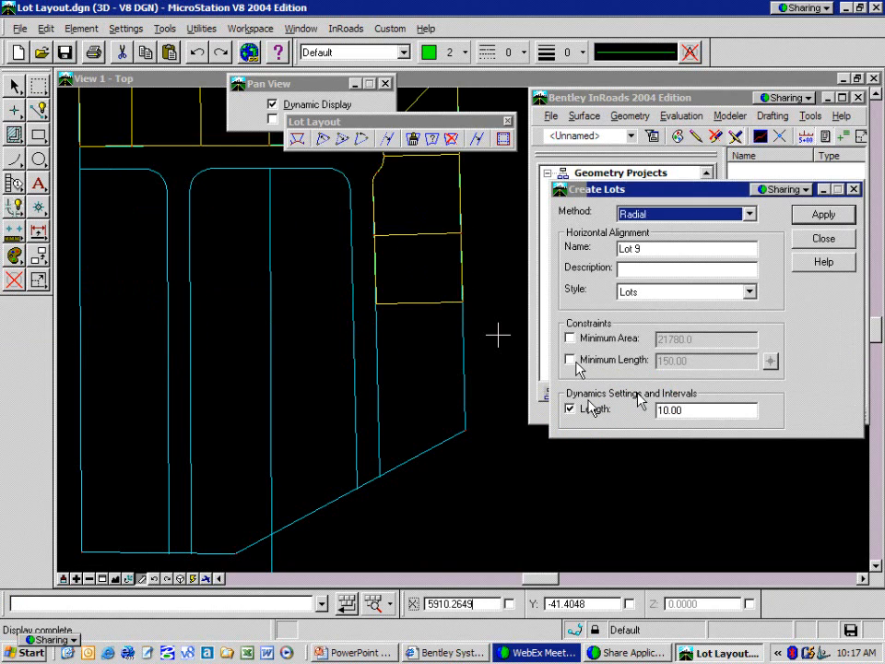
Step: Enable the 150 ft minimum length constraint and create Lot 9 south of Lot 8, ending the series after this lot
click(570, 360)
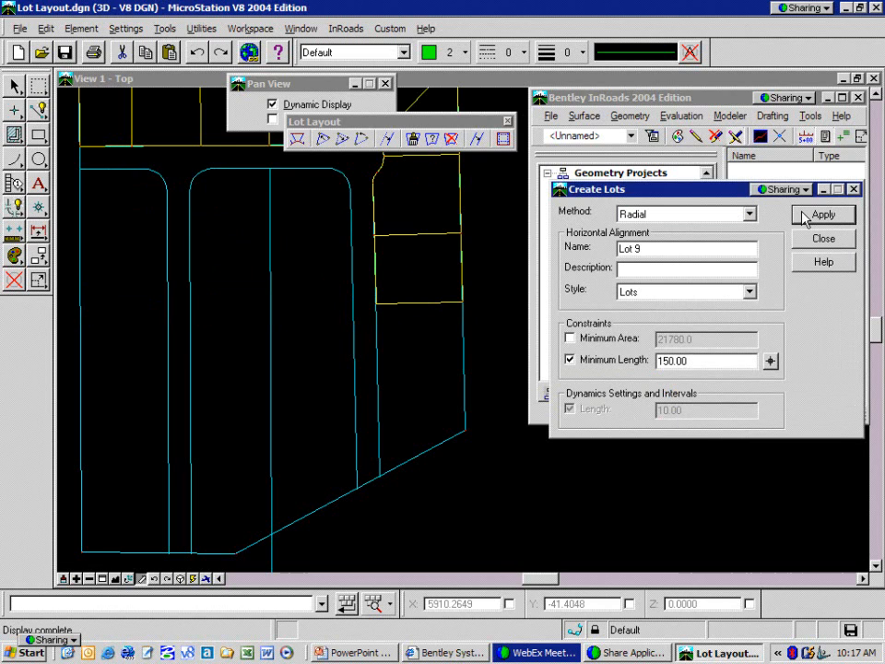
click(818, 217)
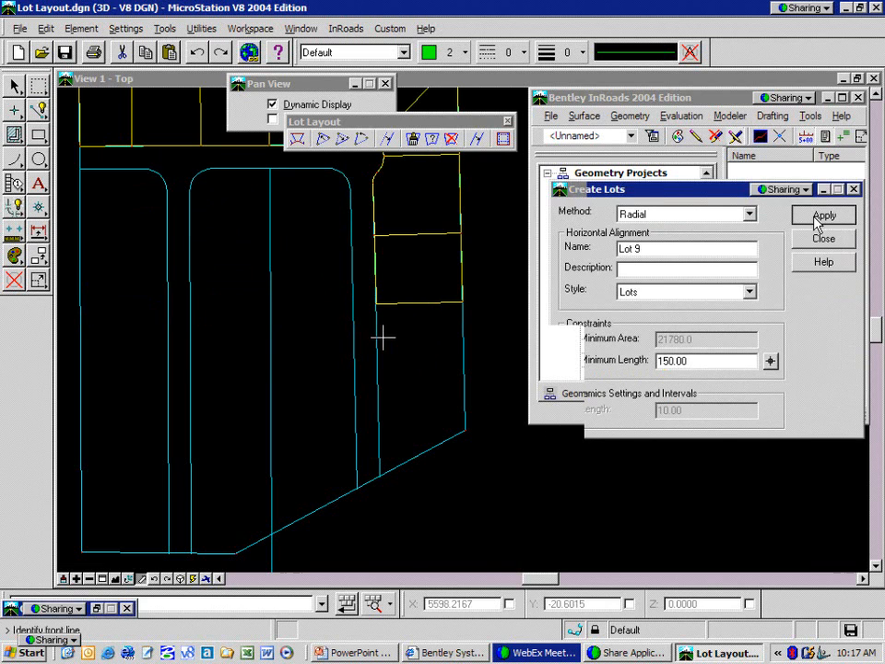
click(383, 338)
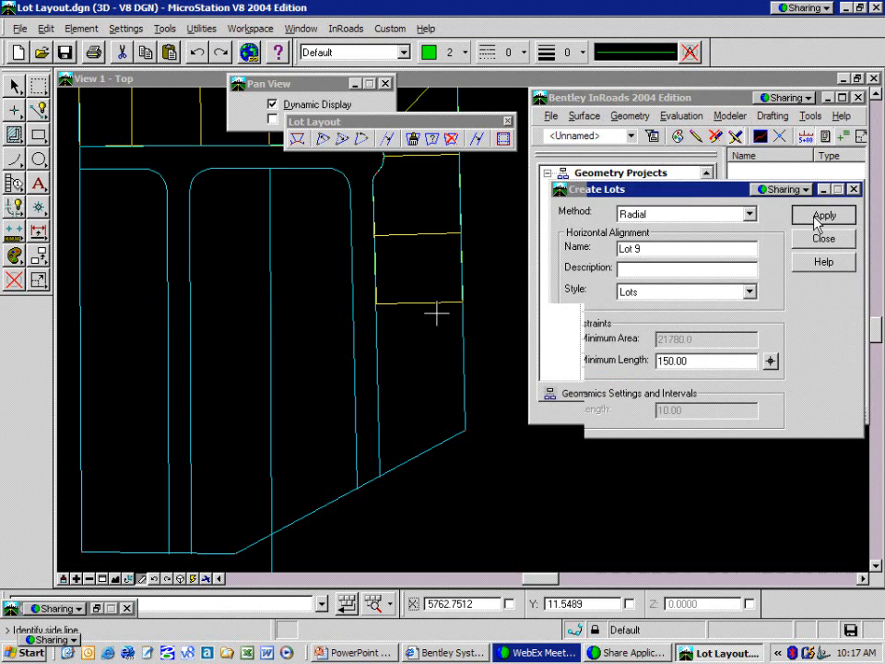
click(433, 312)
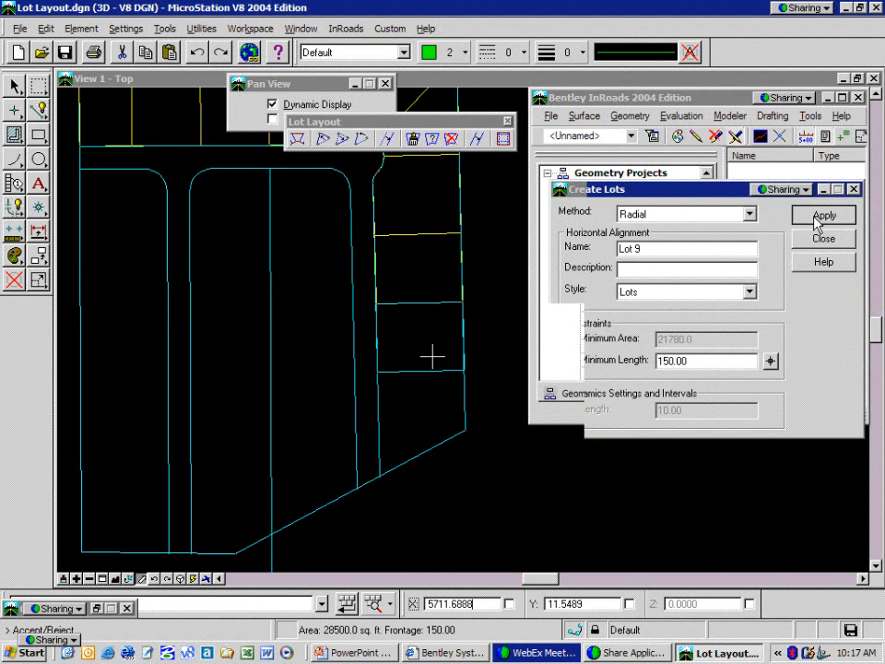
click(424, 394)
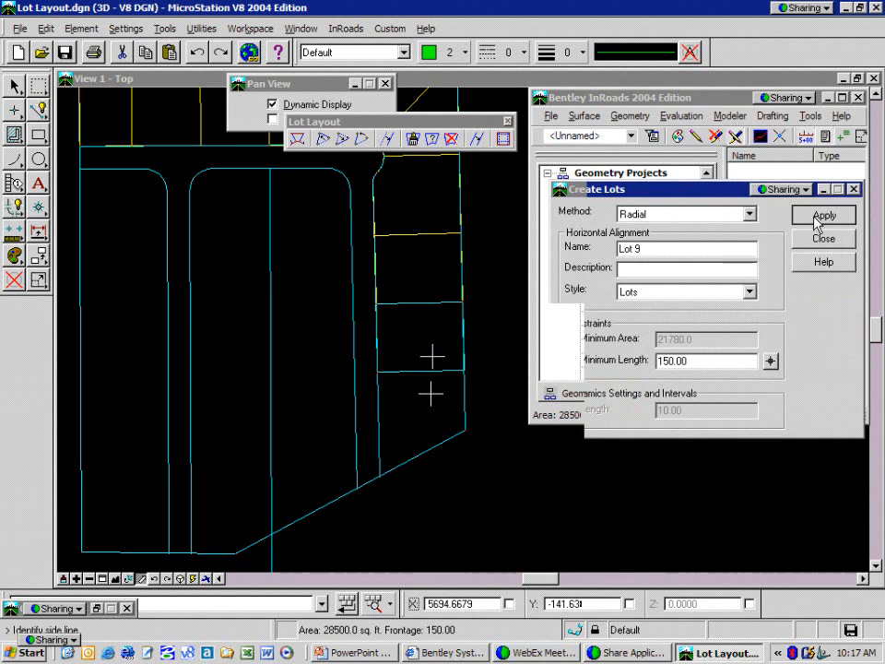
click(432, 358)
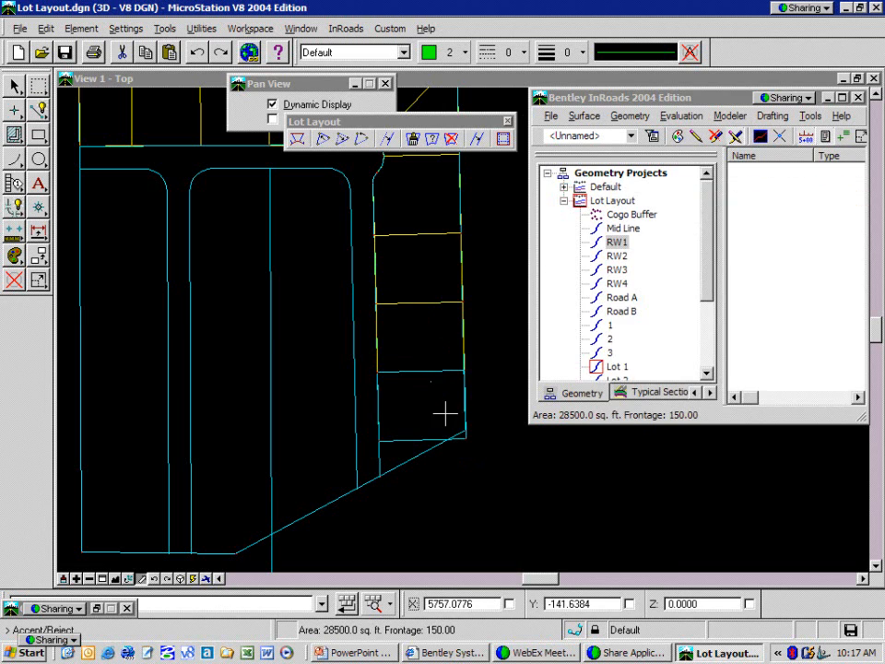
click(446, 413)
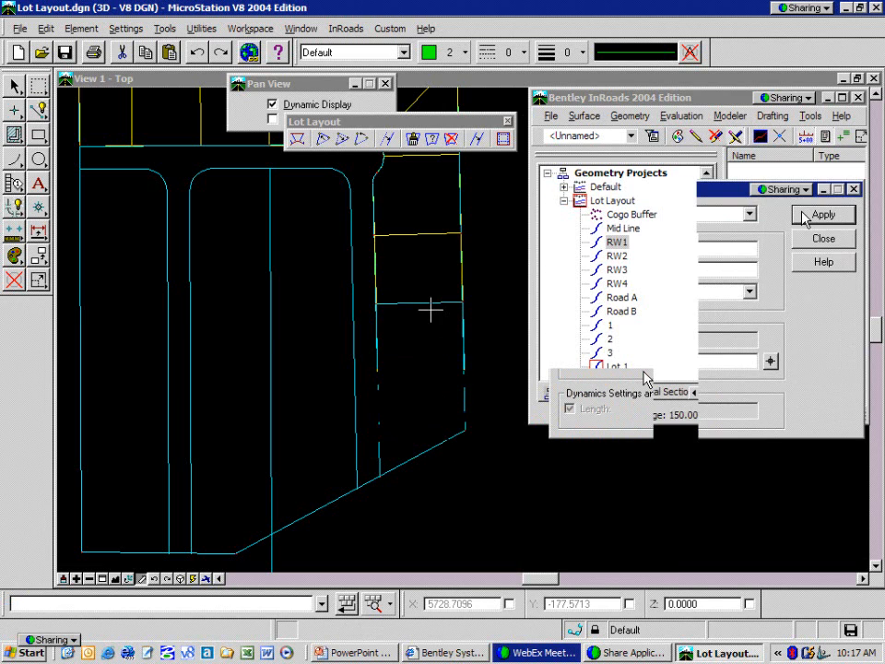
Step: Create Lot 10 with the Unconstrained method, bounded by the right-of-way in front, the diagonal south boundary, the east boundary and Lot 9's south line
click(660, 218)
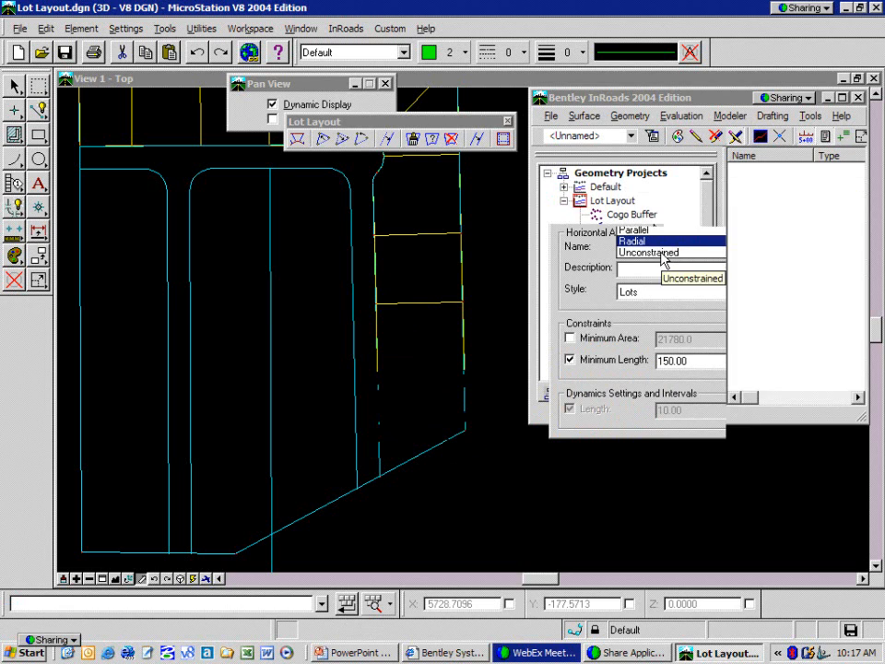
click(661, 253)
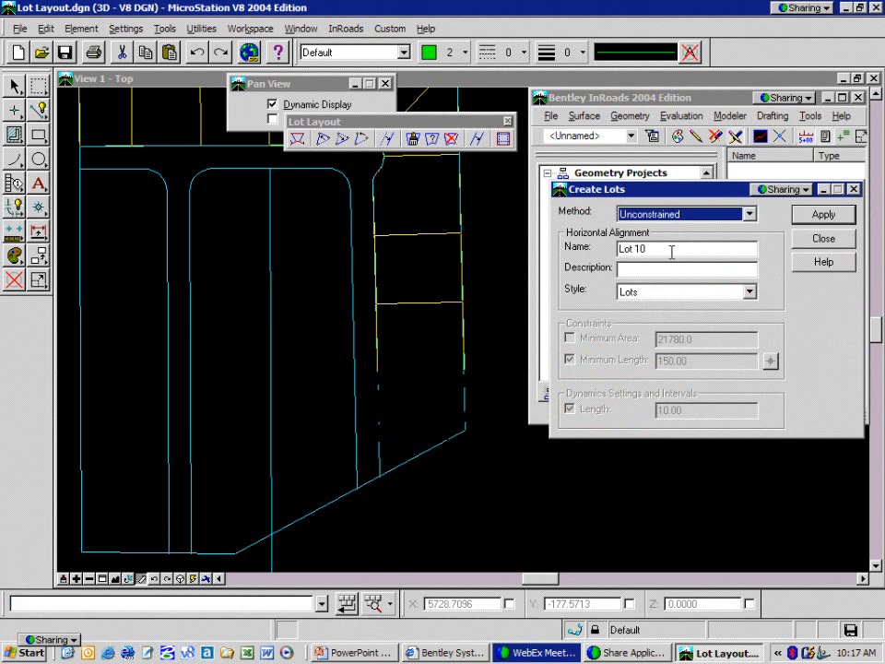
scroll(425, 415, up, 4)
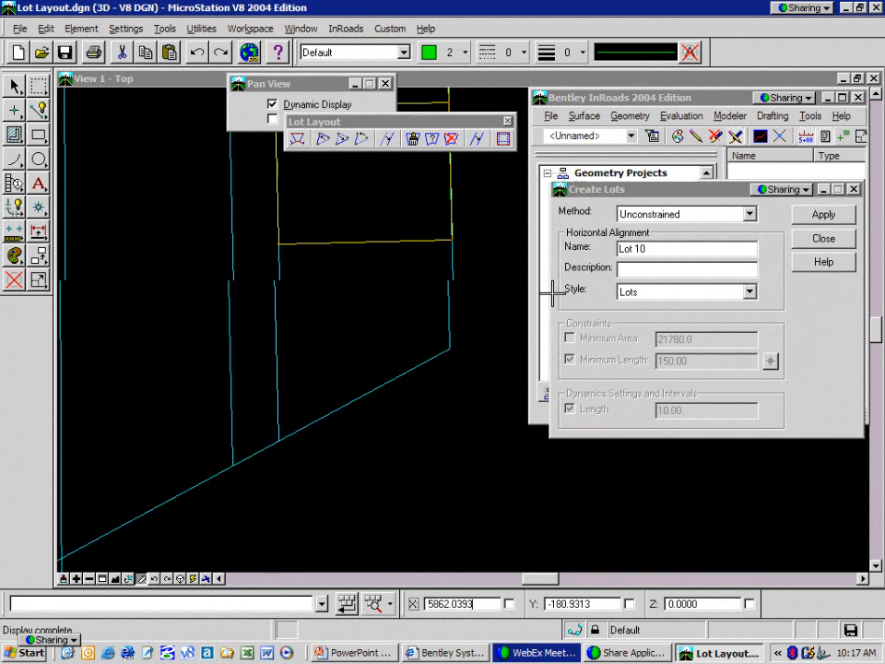
click(824, 238)
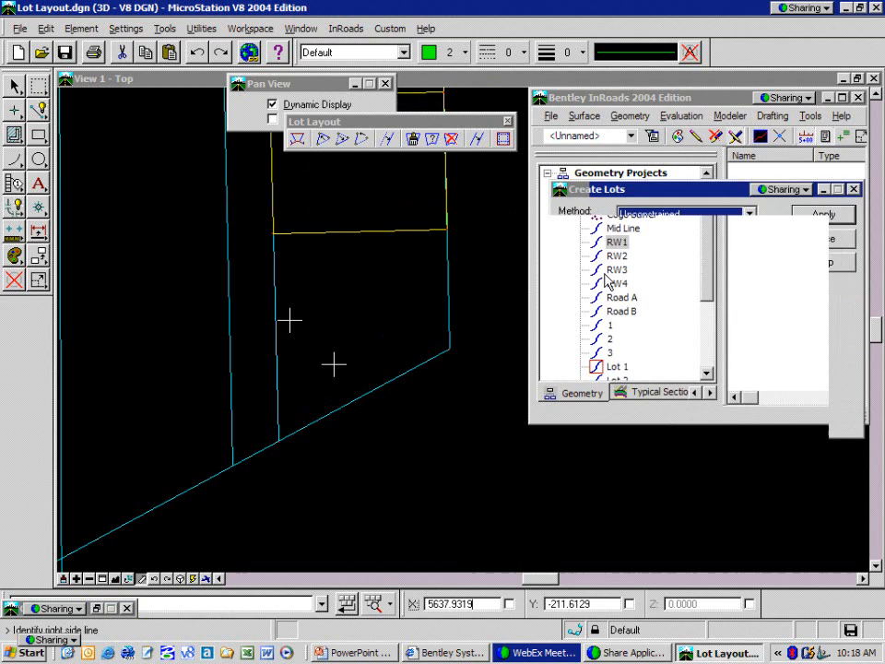
click(352, 384)
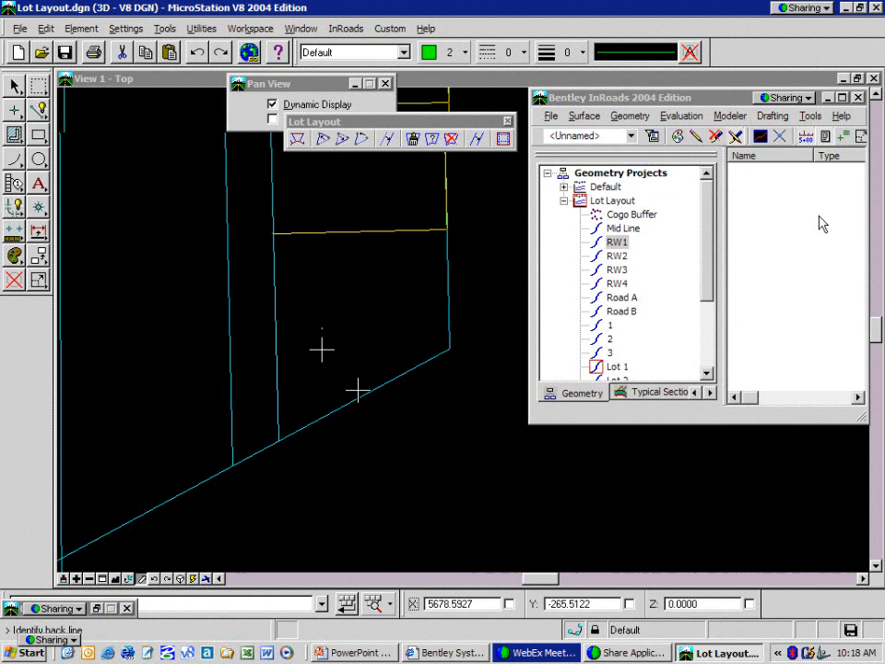
click(444, 315)
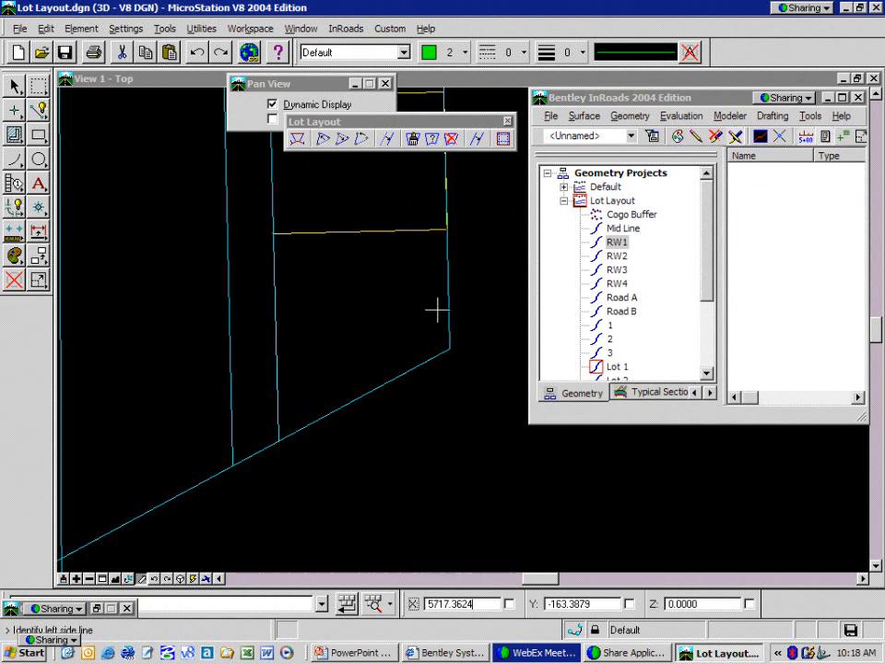
click(379, 237)
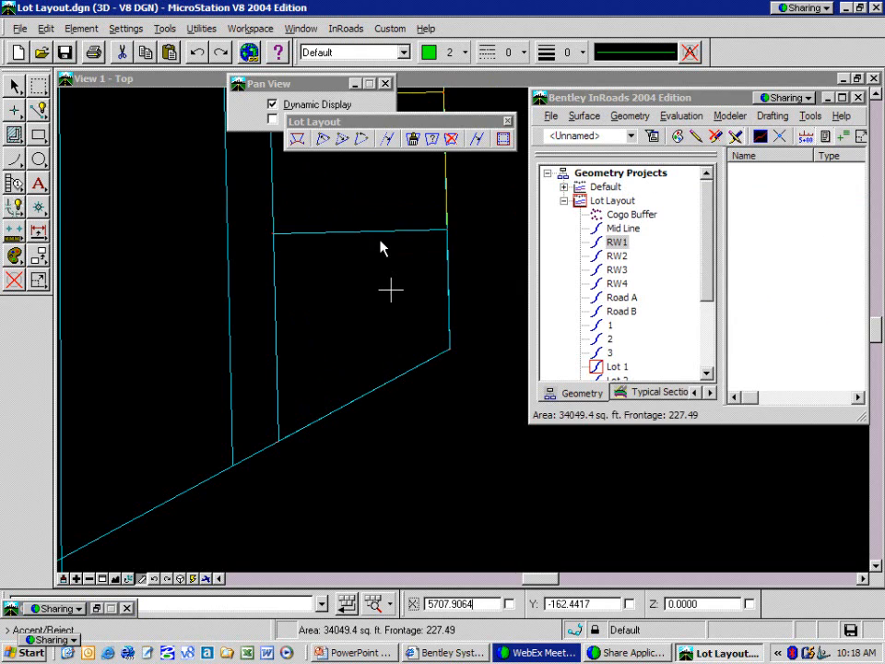
click(380, 236)
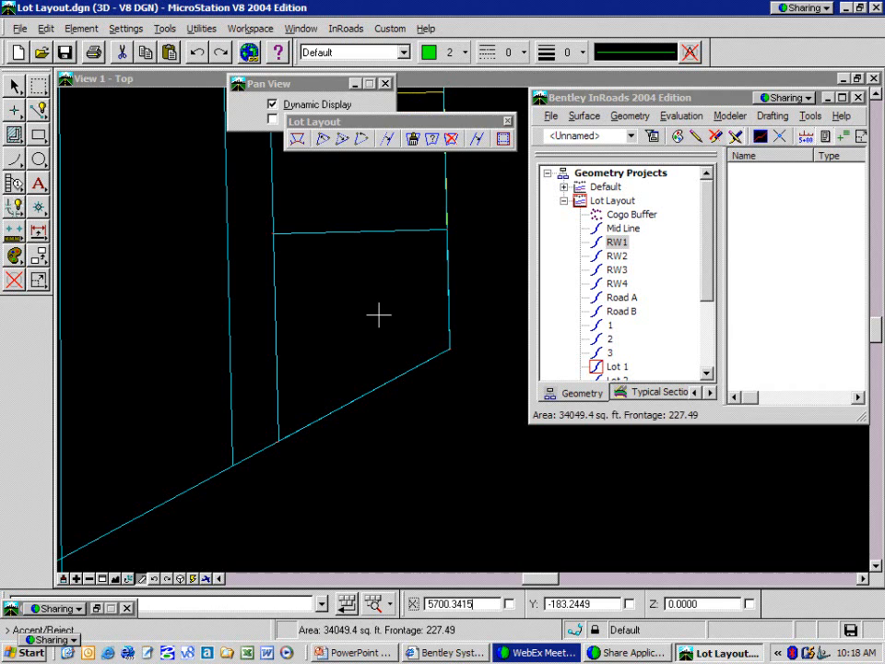
click(380, 239)
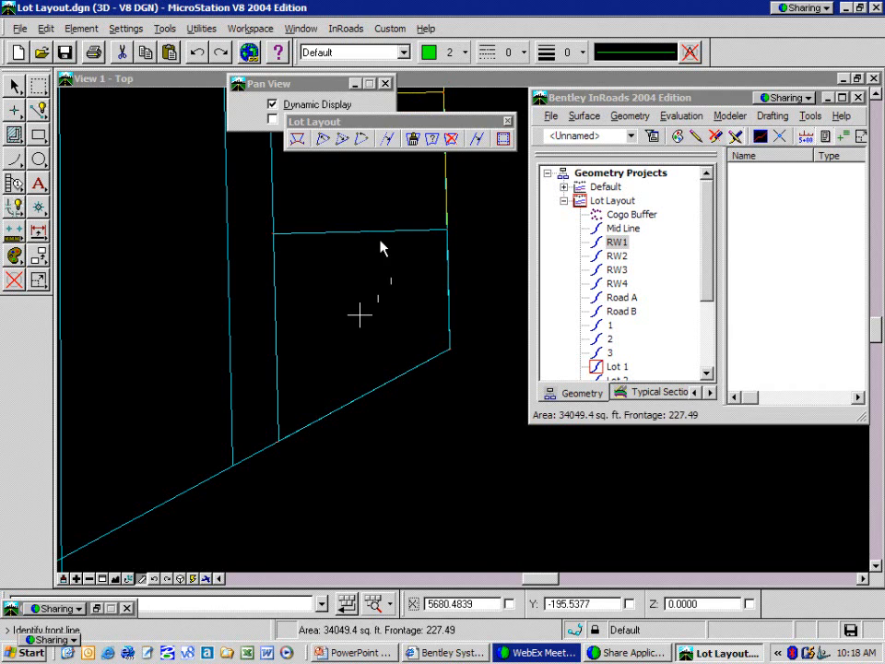
click(364, 291)
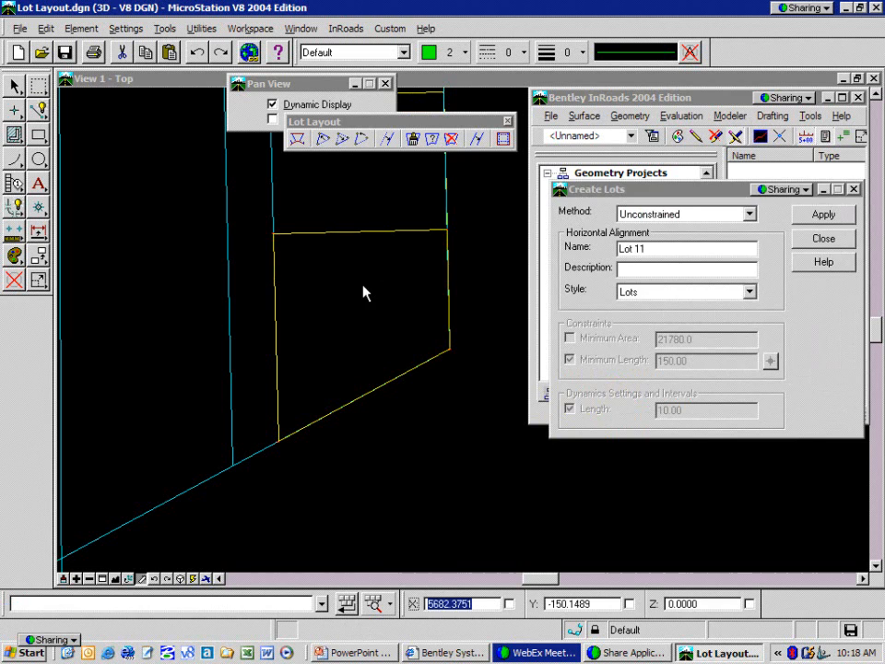
Step: Switch the lot creation method to Radial for Lot 11
scroll(363, 290, down, 2)
middle_drag(364, 258, 391, 361)
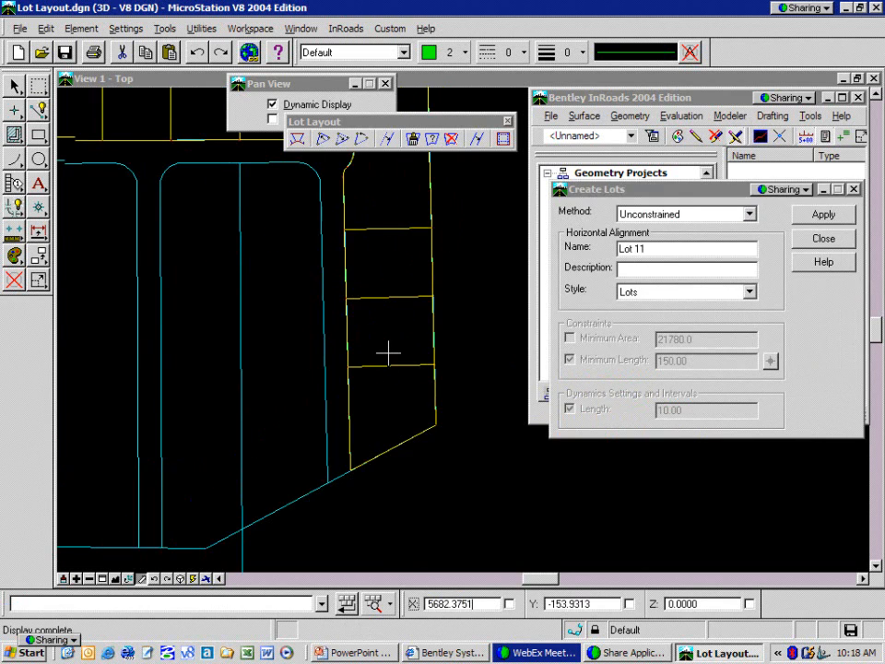
scroll(390, 351, down, 2)
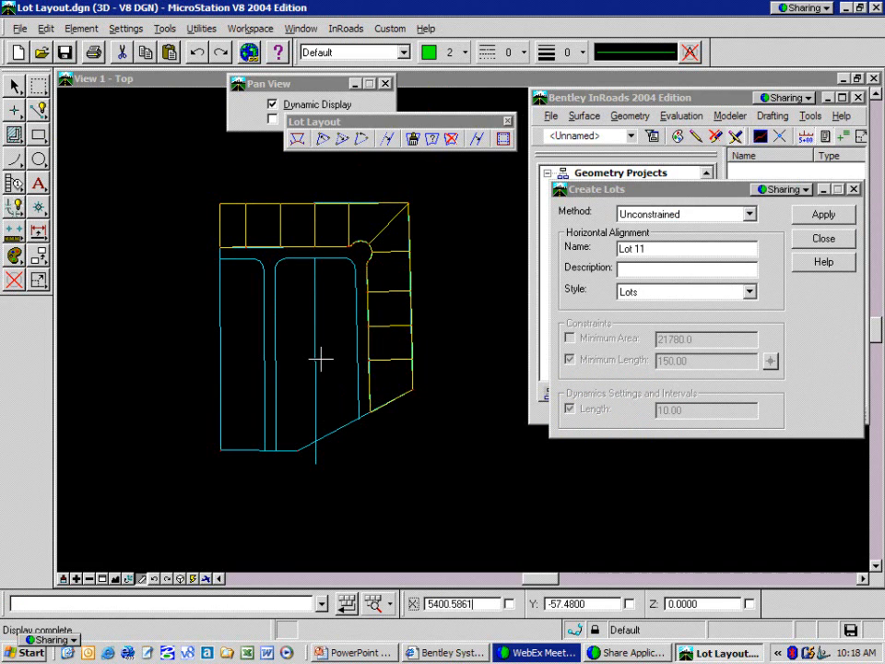
click(337, 408)
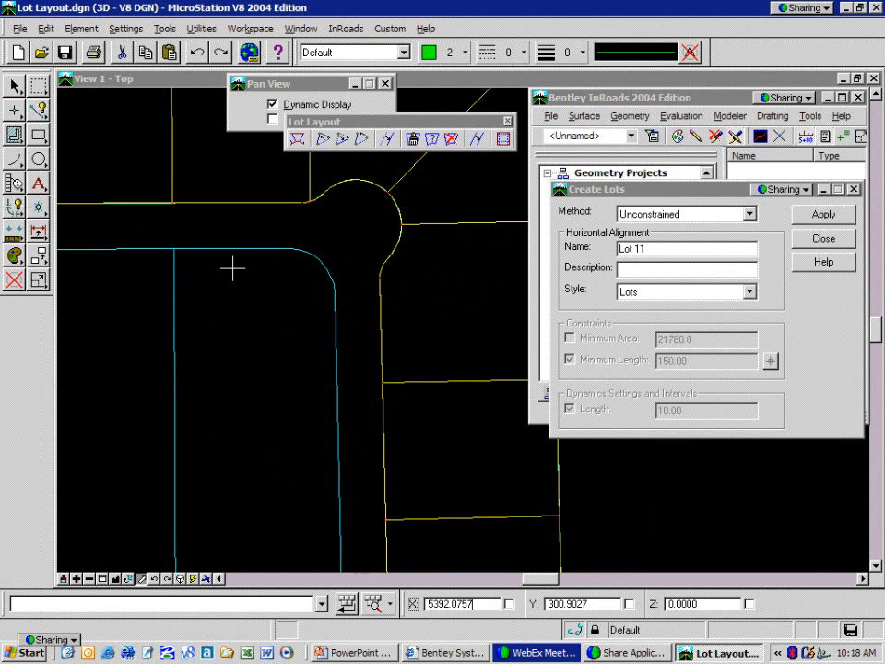
scroll(233, 268, down, 2)
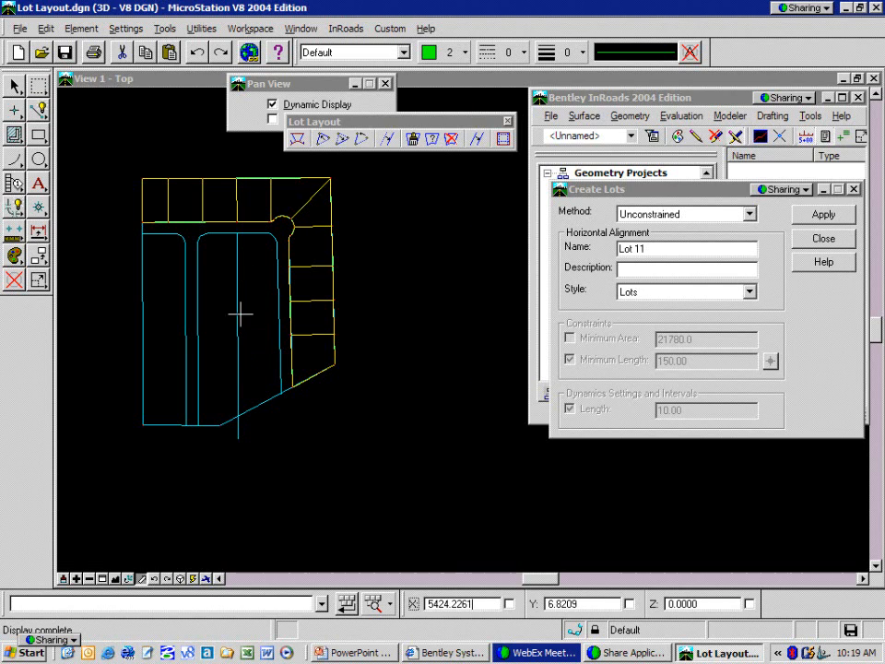
click(678, 214)
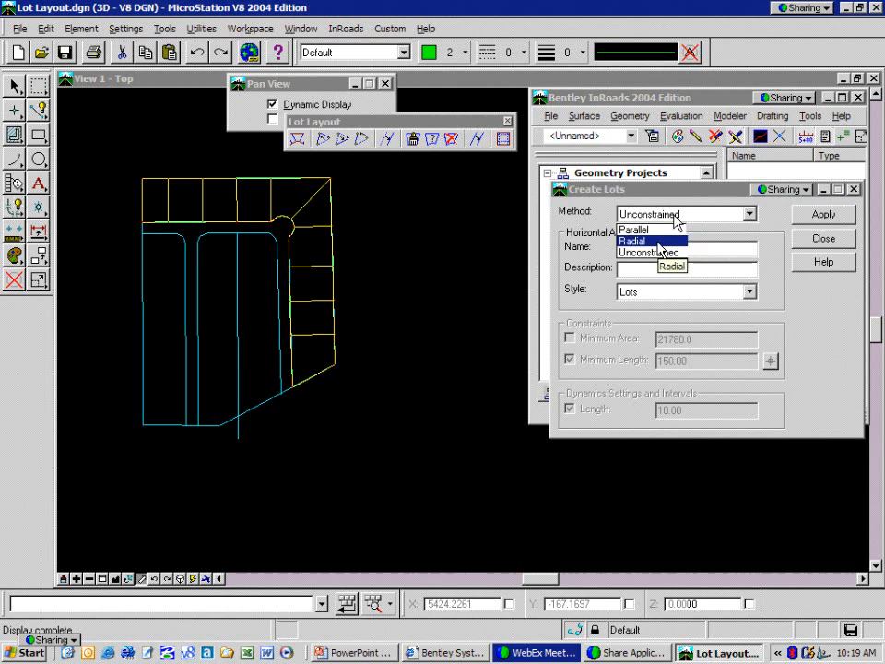
click(661, 240)
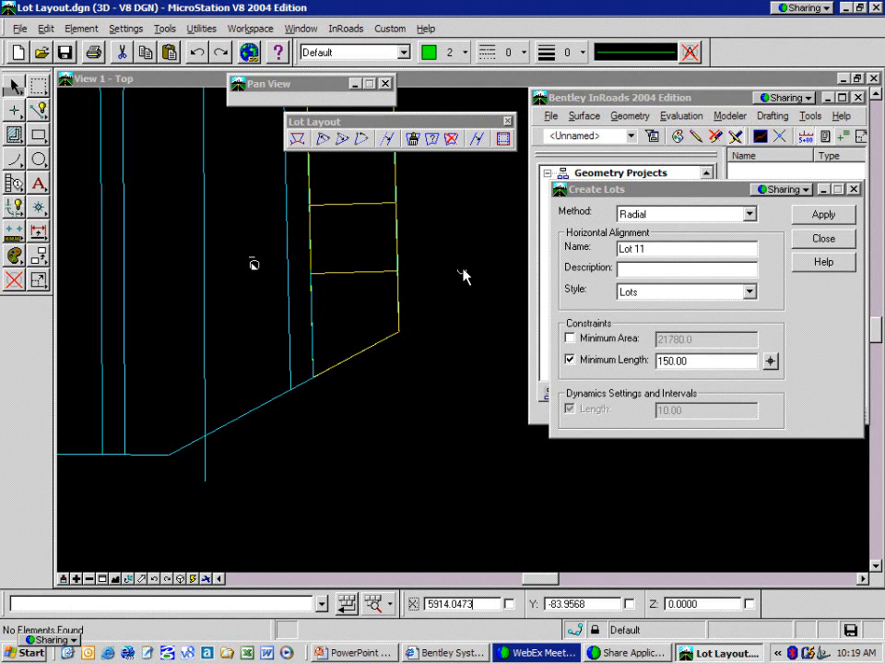
Step: Create Lot 11 at the south end of the middle block, between the mid line and the right-of-way, with about 110 ft frontage, ending the series
right_click(463, 276)
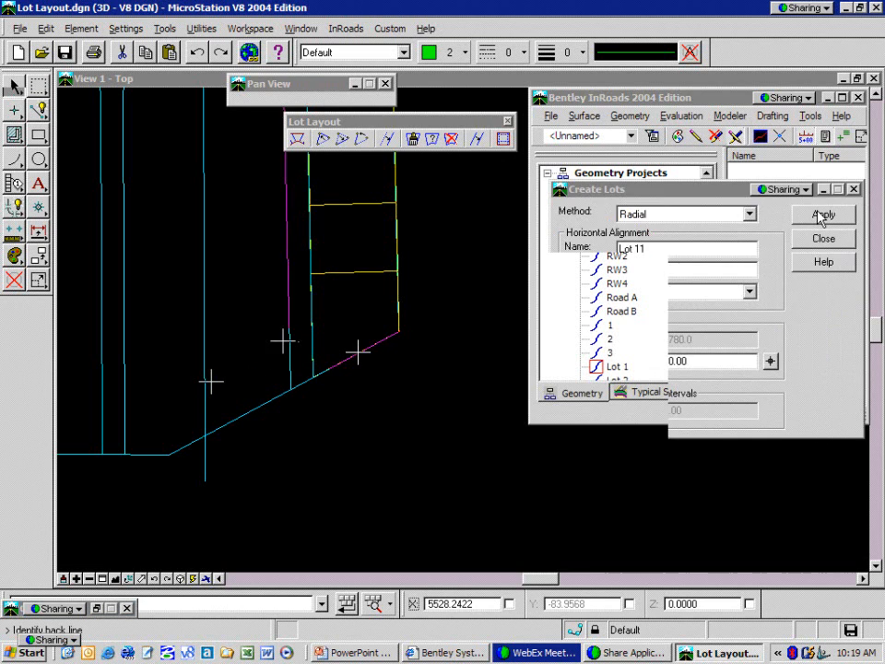
click(207, 379)
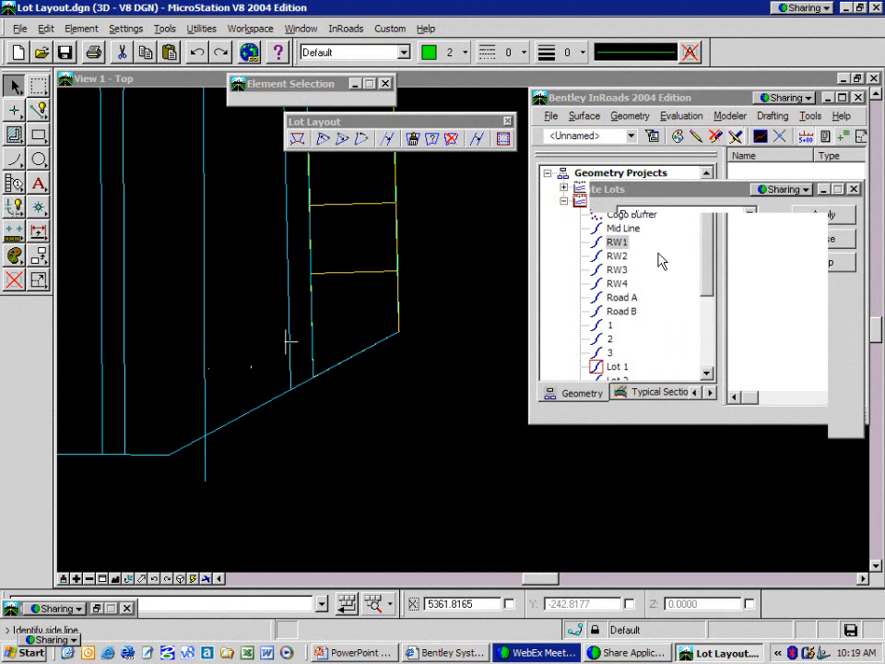
click(259, 398)
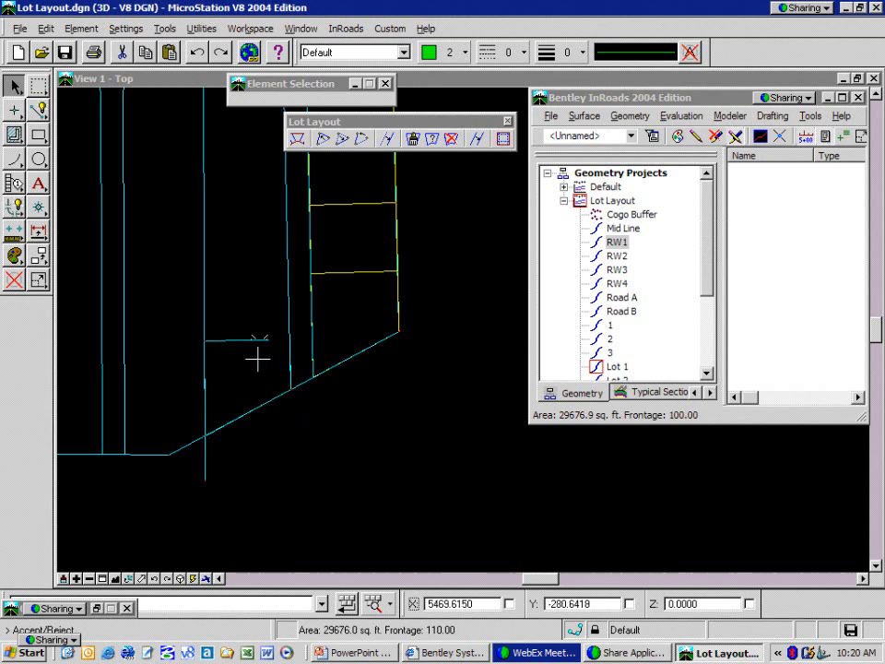
click(258, 360)
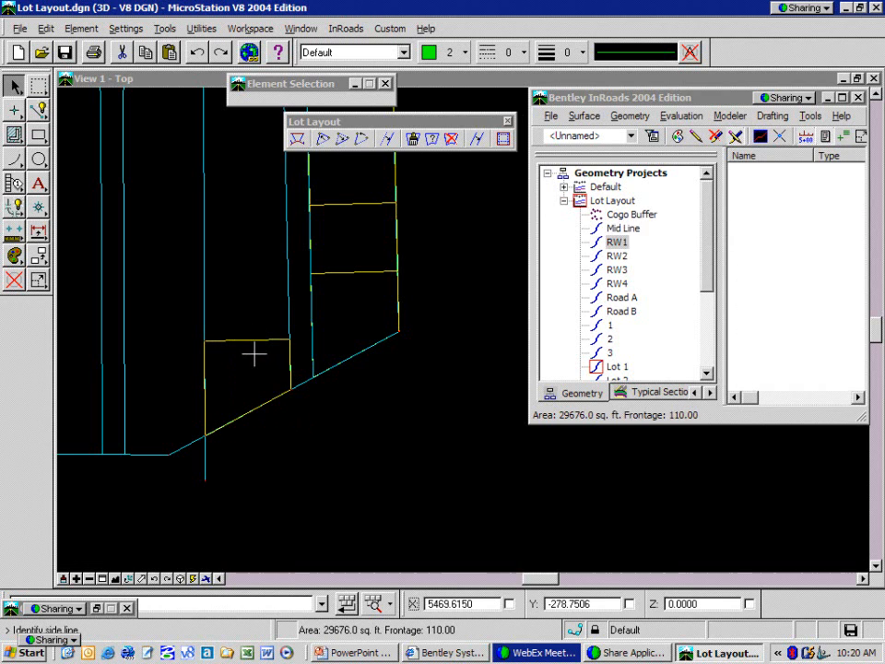
right_click(254, 354)
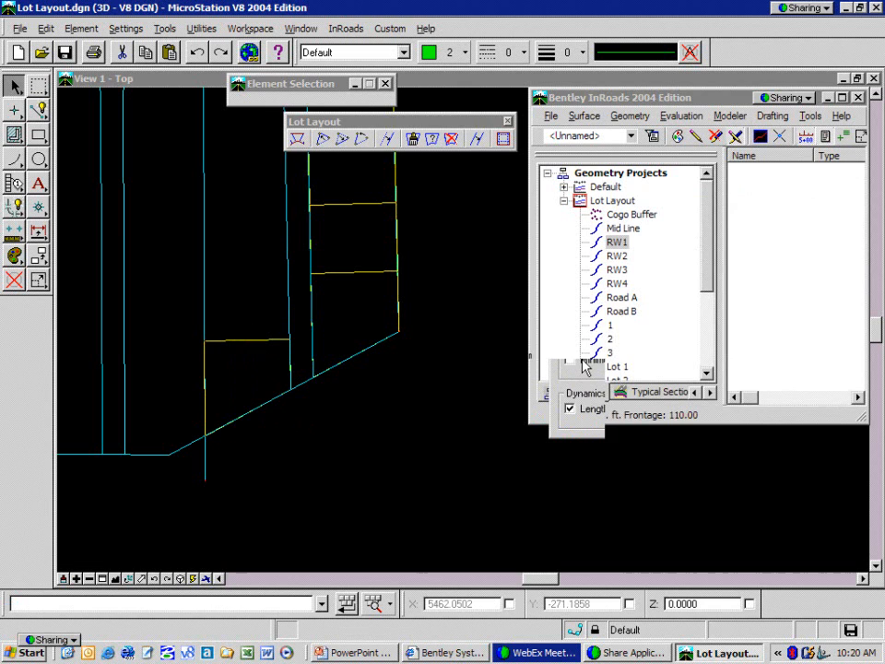
click(141, 580)
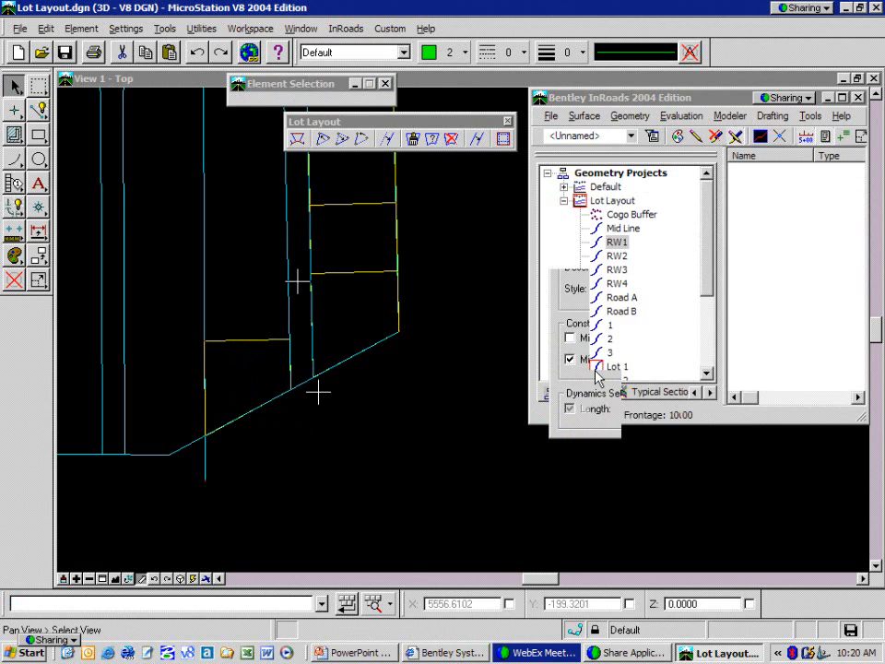
click(318, 397)
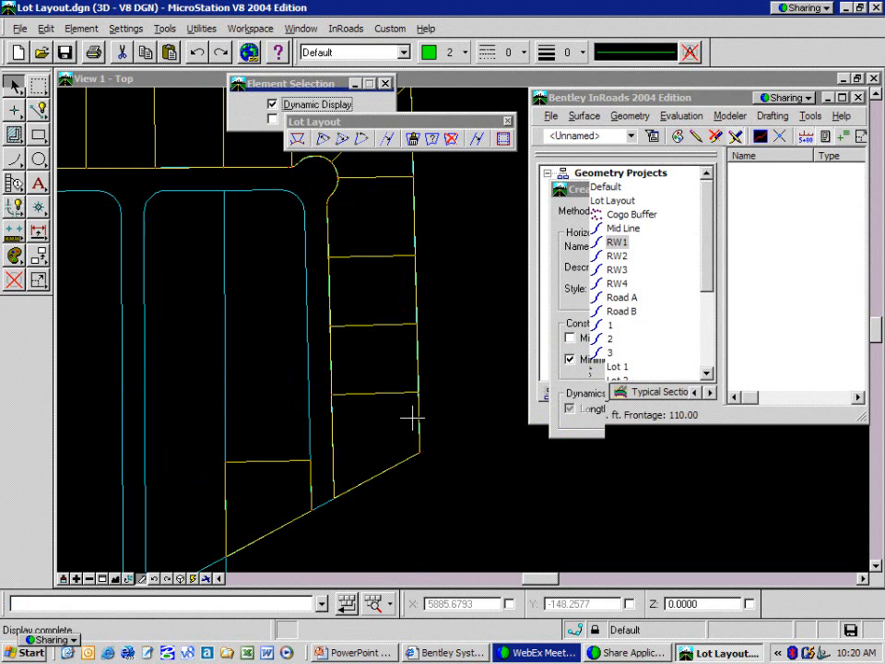
Step: Create parallel Lots 12 to 14 northward from Lot 11 between the right-of-way and mid line, using the 150 ft minimum length, then end the series
click(824, 217)
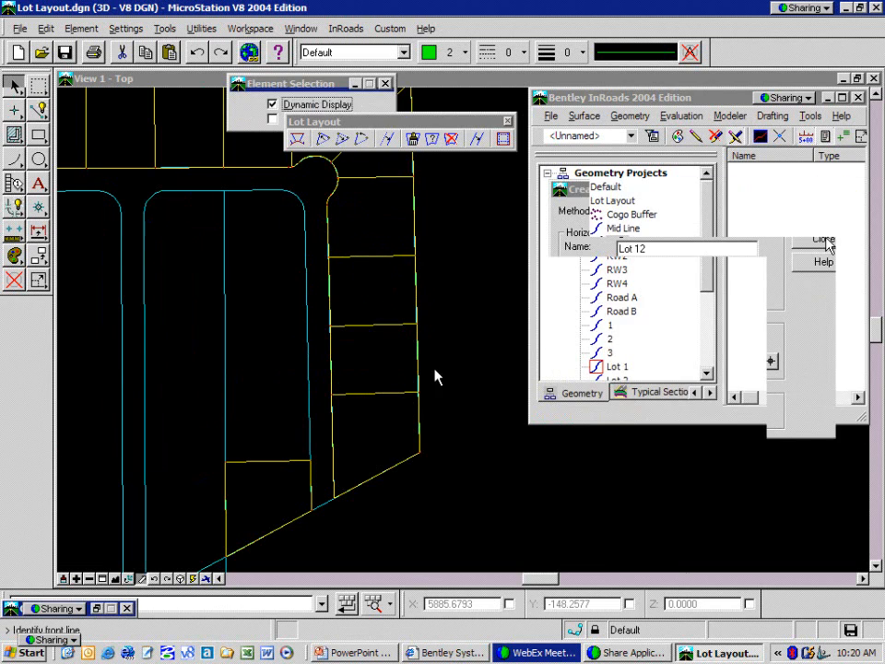
click(306, 439)
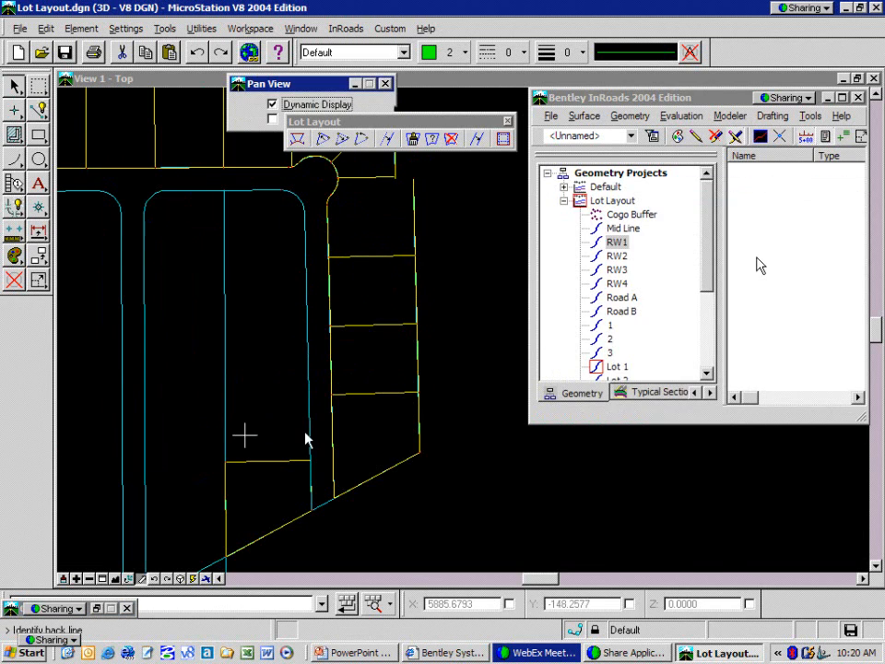
click(232, 433)
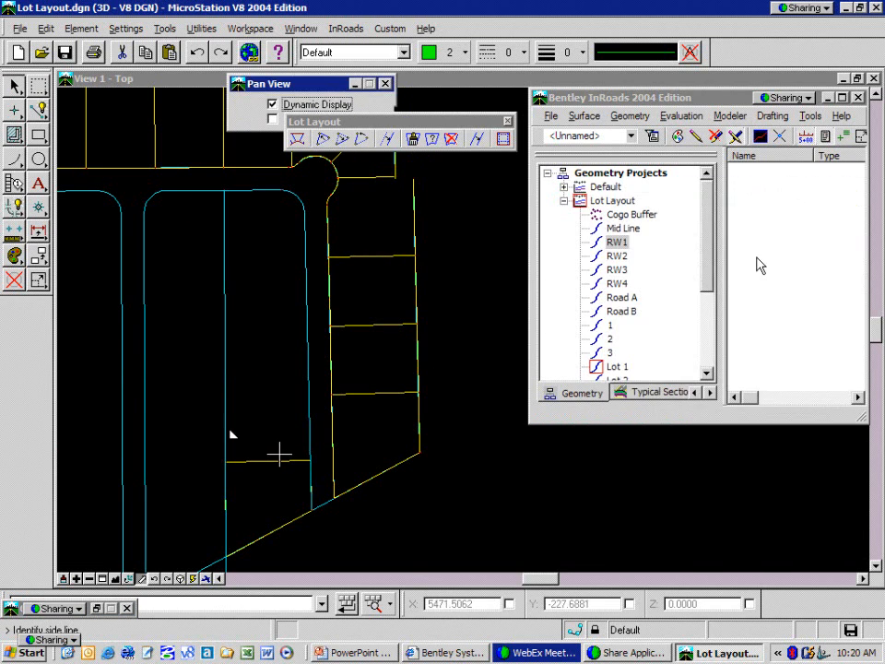
click(279, 456)
click(276, 422)
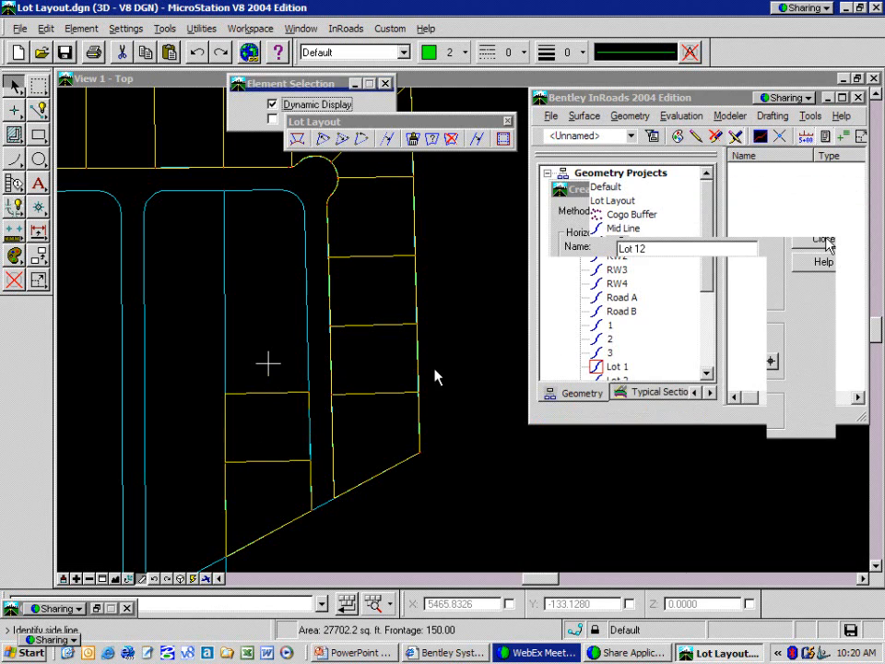
click(269, 393)
click(269, 363)
click(268, 324)
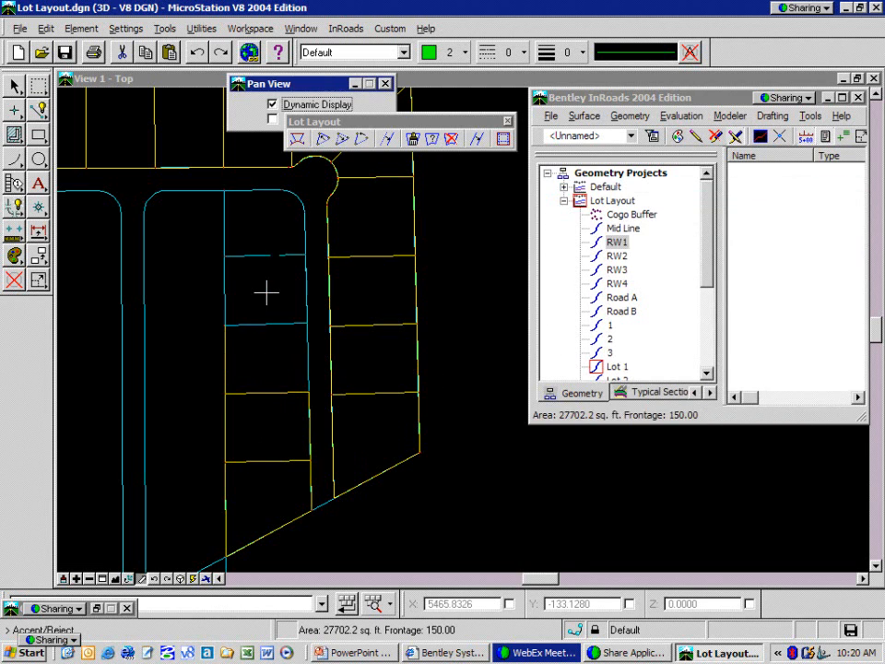
click(266, 293)
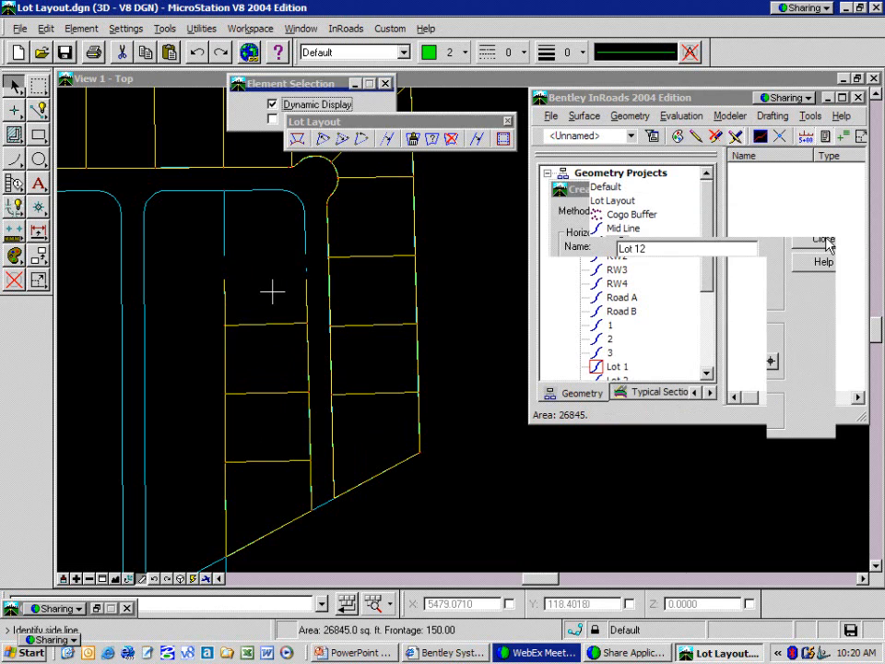
right_click(274, 223)
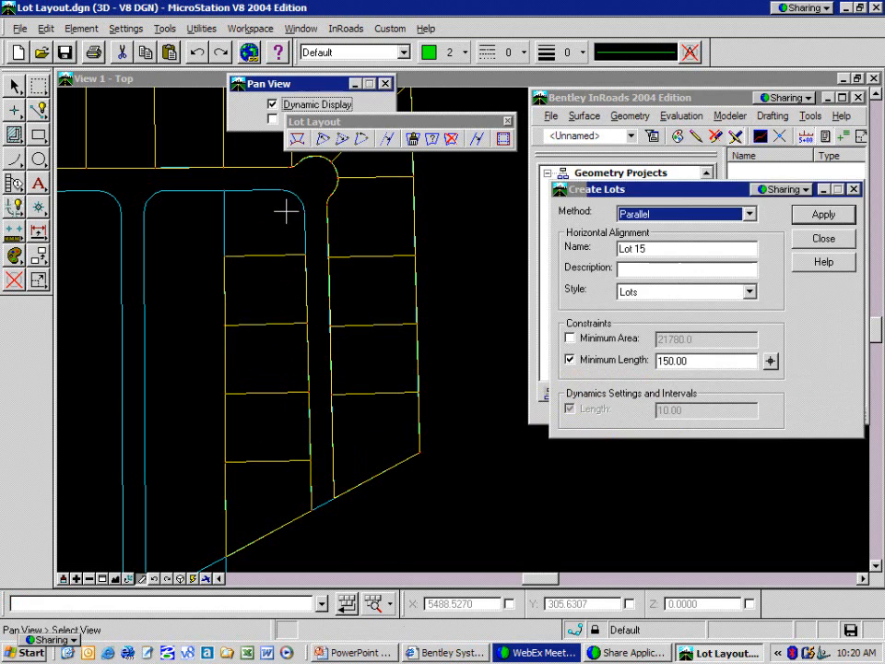
Step: Turn off the minimum length constraint for parallel Lot 15
click(286, 212)
click(292, 310)
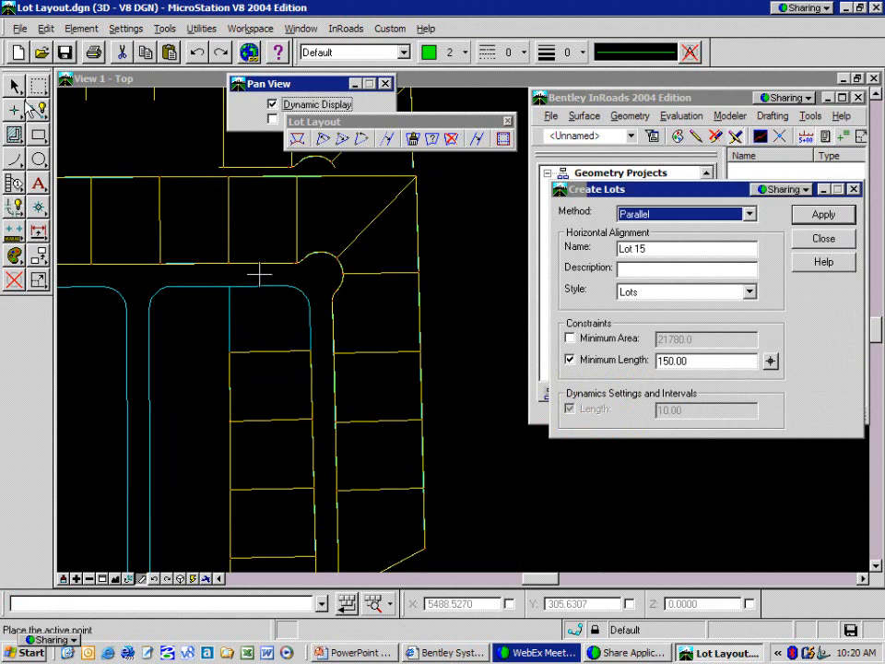
click(13, 86)
click(269, 288)
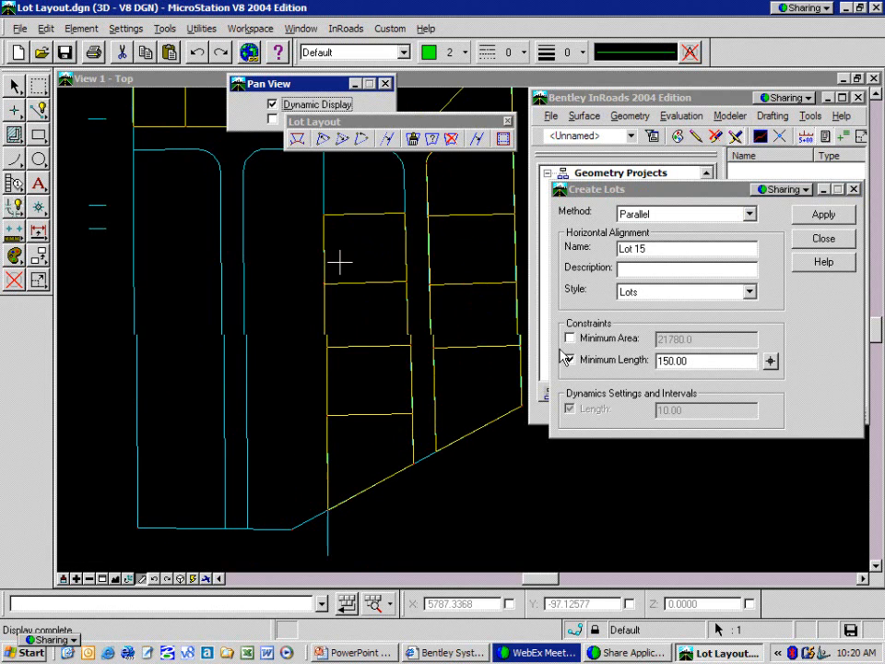
click(820, 216)
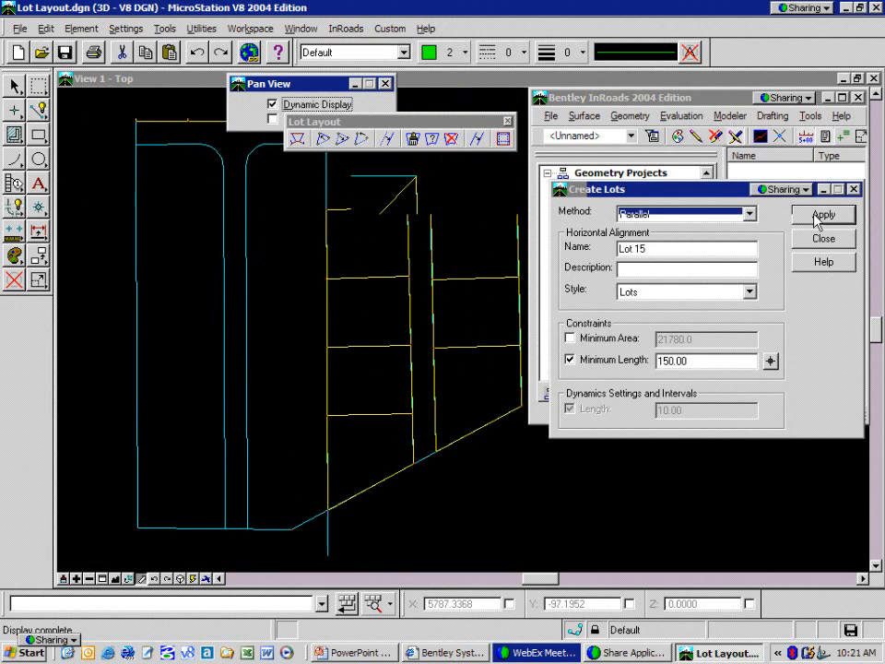
click(570, 360)
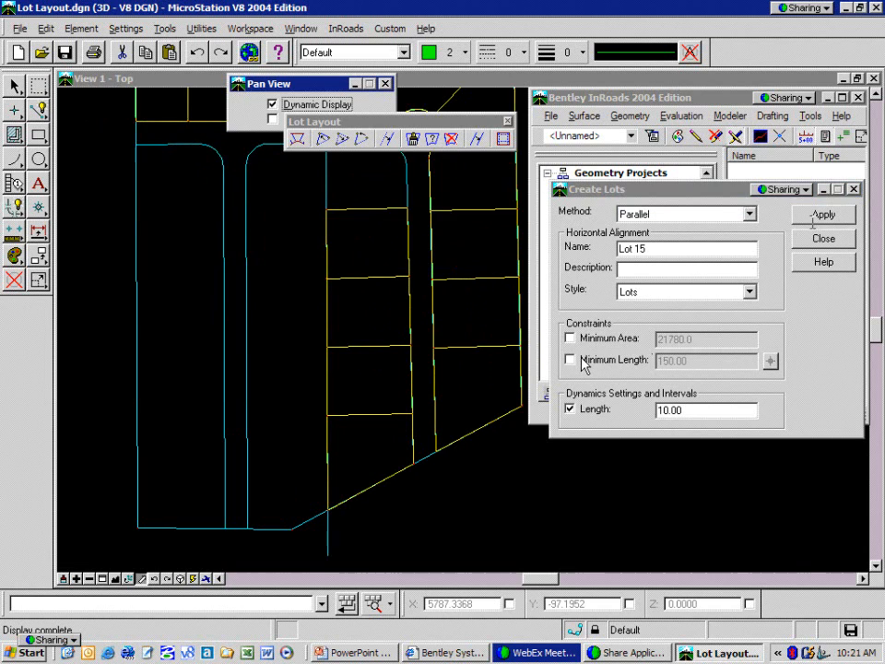
Step: Create Lot 15 at the south end of the middle block's west side, between right-of-way and mid line, with 130 ft frontage, ending the series
click(815, 215)
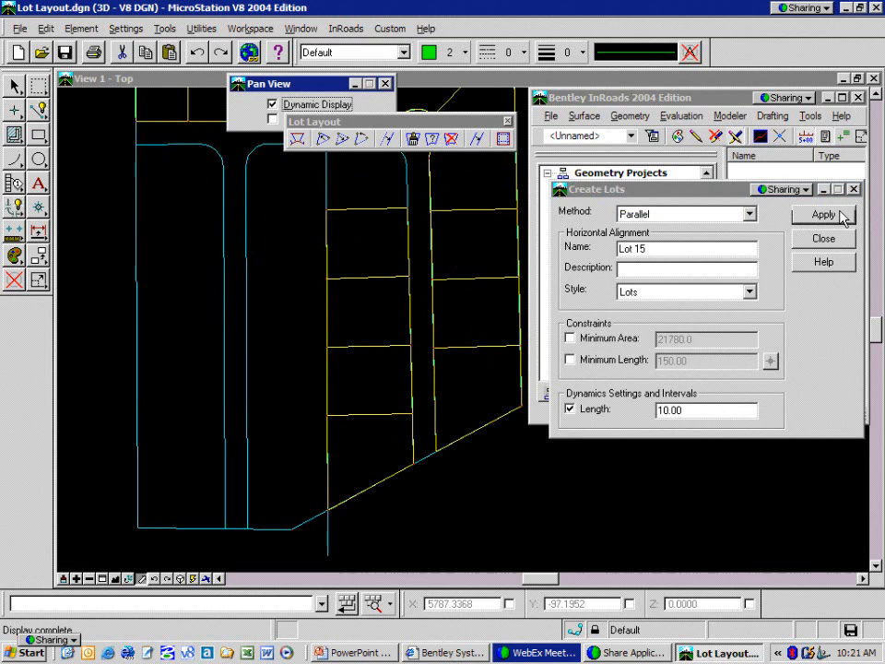
click(831, 217)
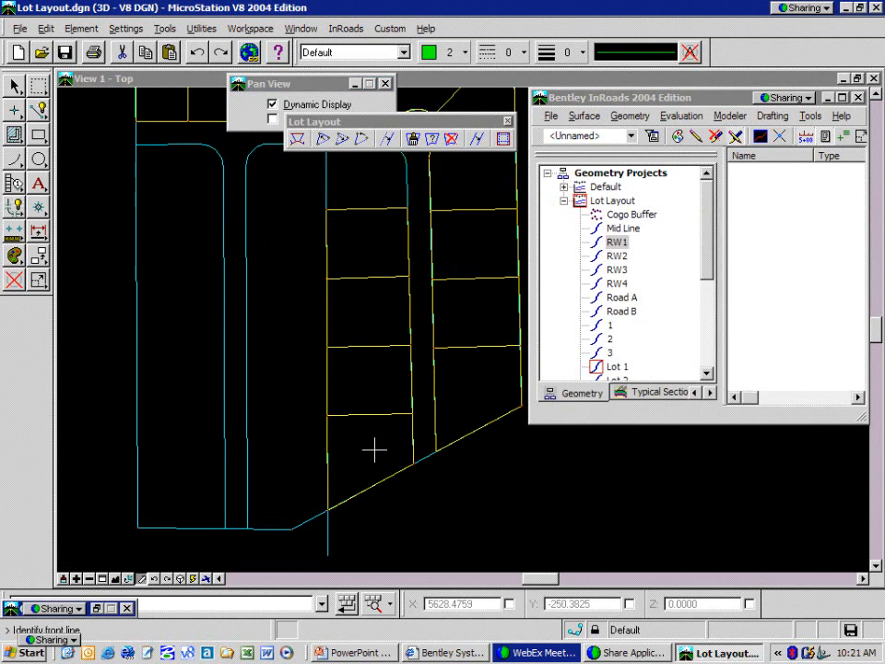
click(249, 489)
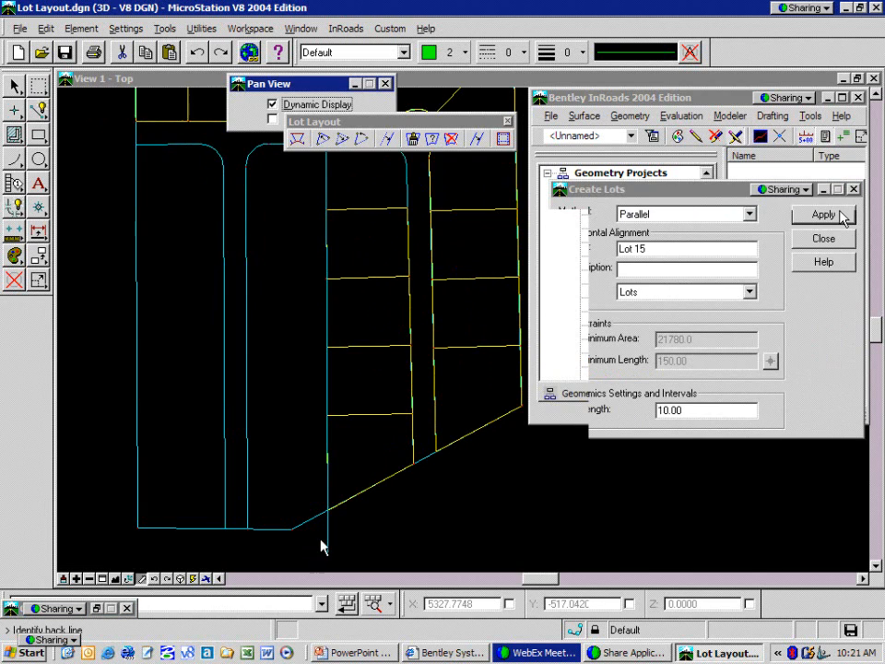
click(323, 547)
click(293, 528)
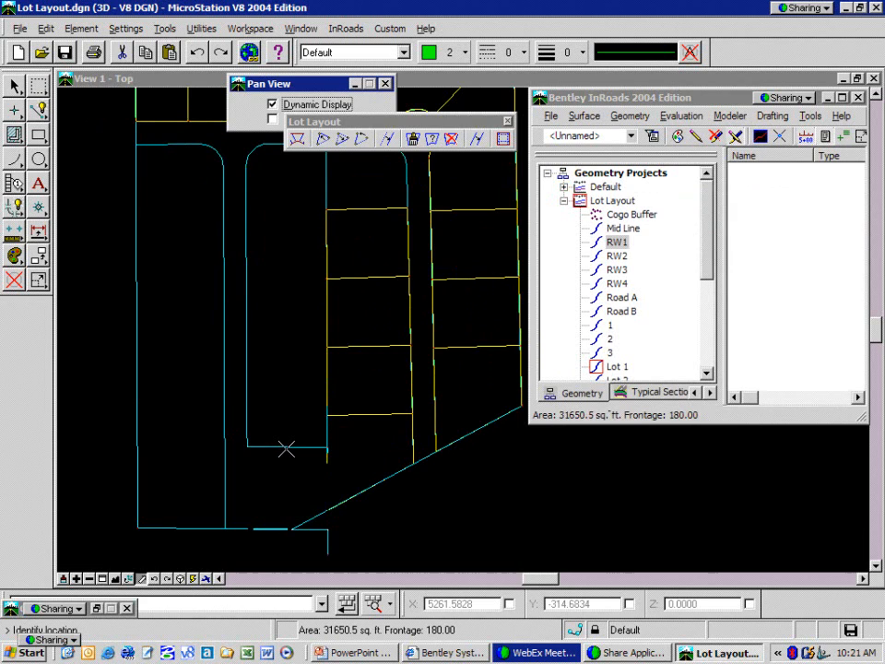
click(286, 449)
click(826, 216)
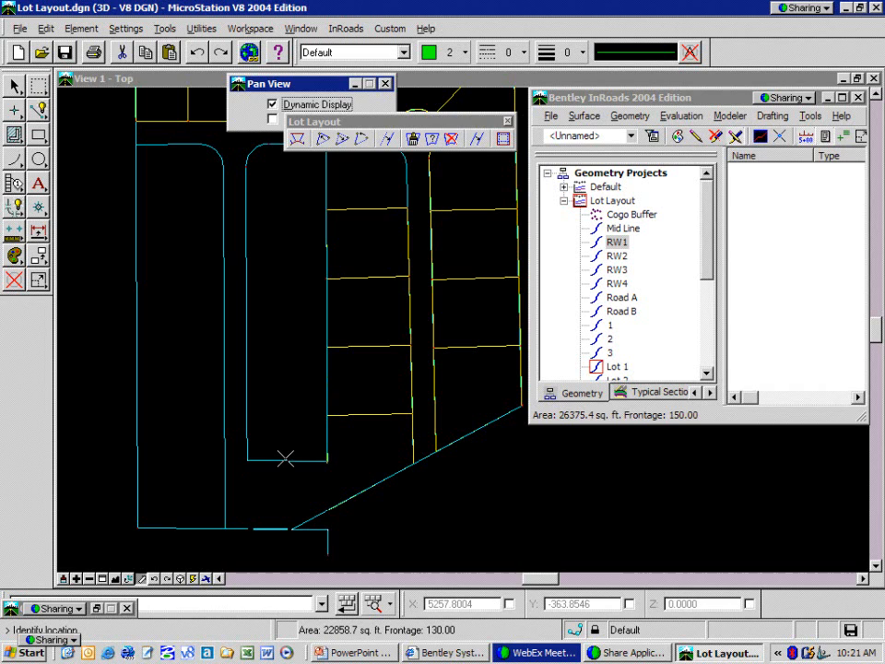
click(286, 463)
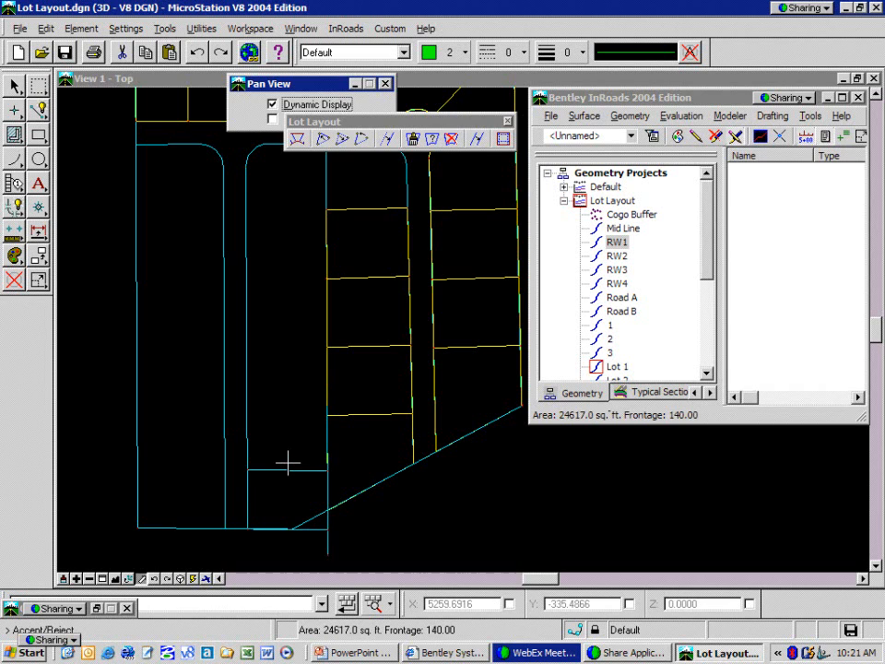
click(288, 458)
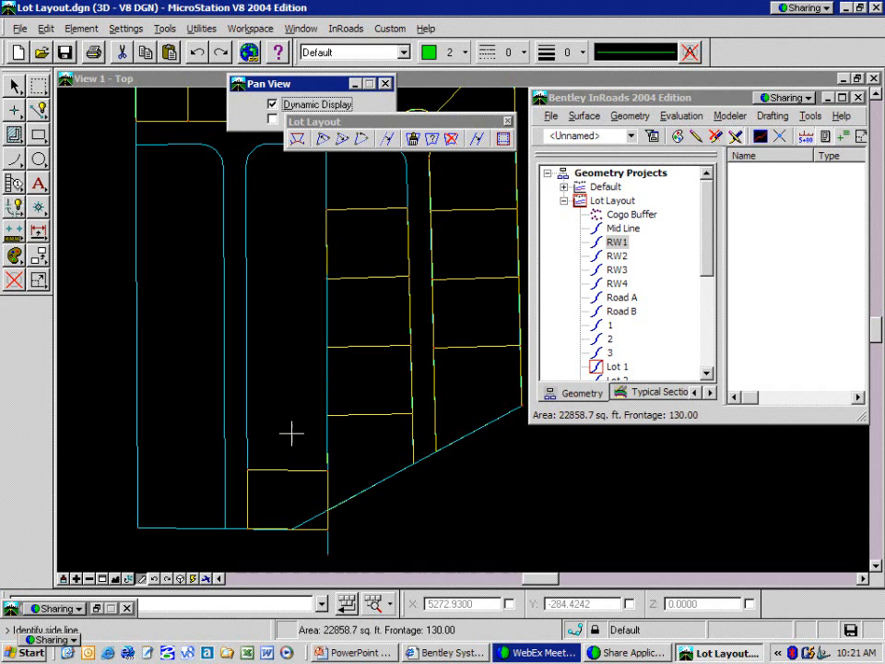
right_click(292, 428)
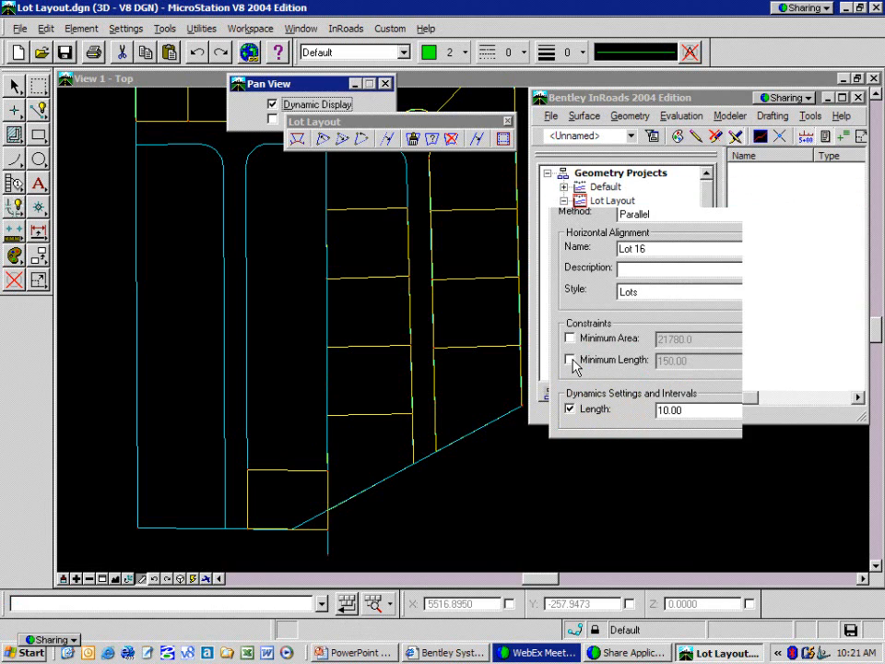
Step: Re-enable the 150 ft minimum length constraint and create parallel Lot 16 directly north of Lot 15
click(570, 360)
click(823, 214)
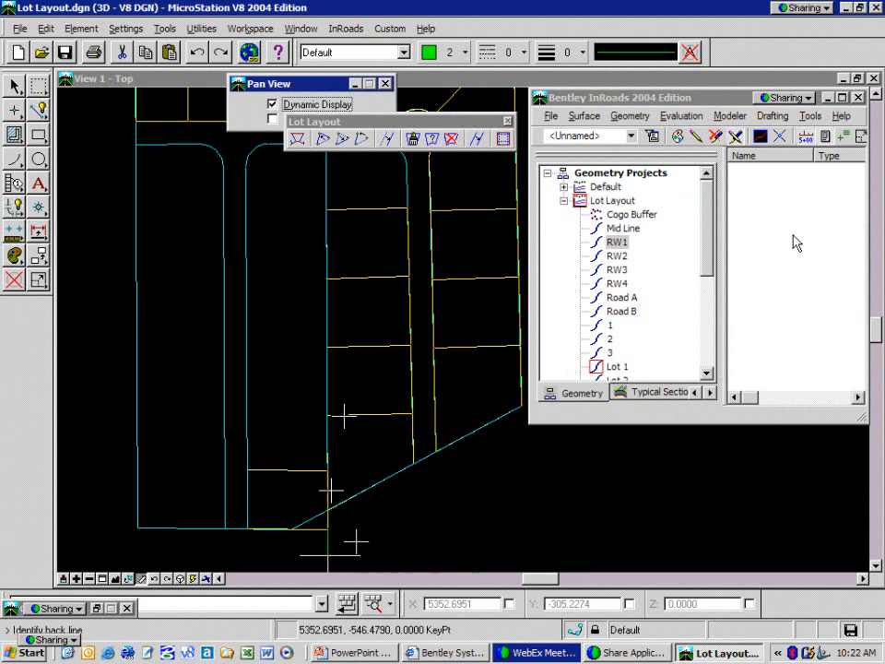
click(291, 441)
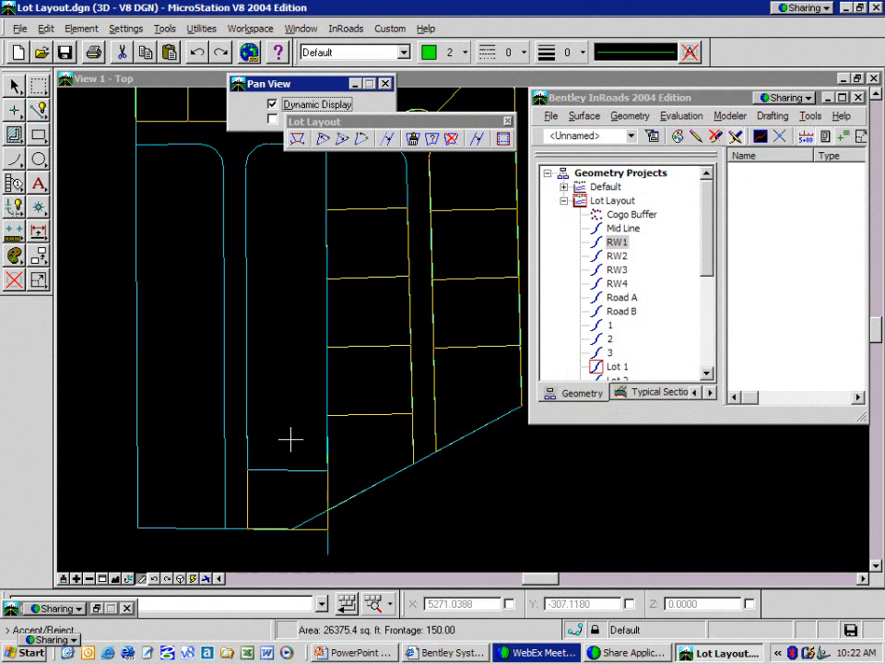
click(292, 438)
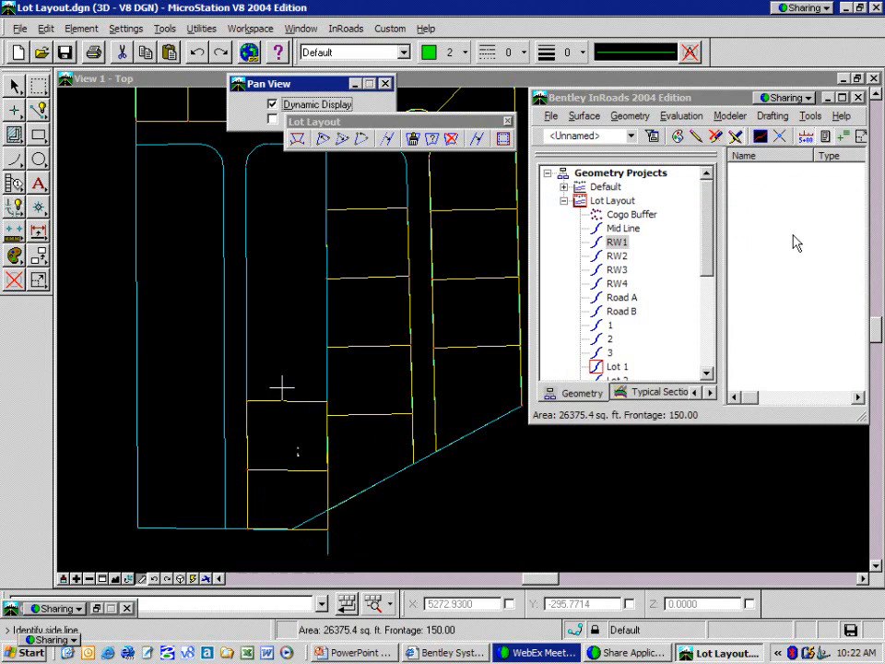
Step: Create Lots 17 to 19 northward along the west side of the middle block with 150 ft frontages, ending the series
click(827, 215)
click(277, 311)
click(277, 311)
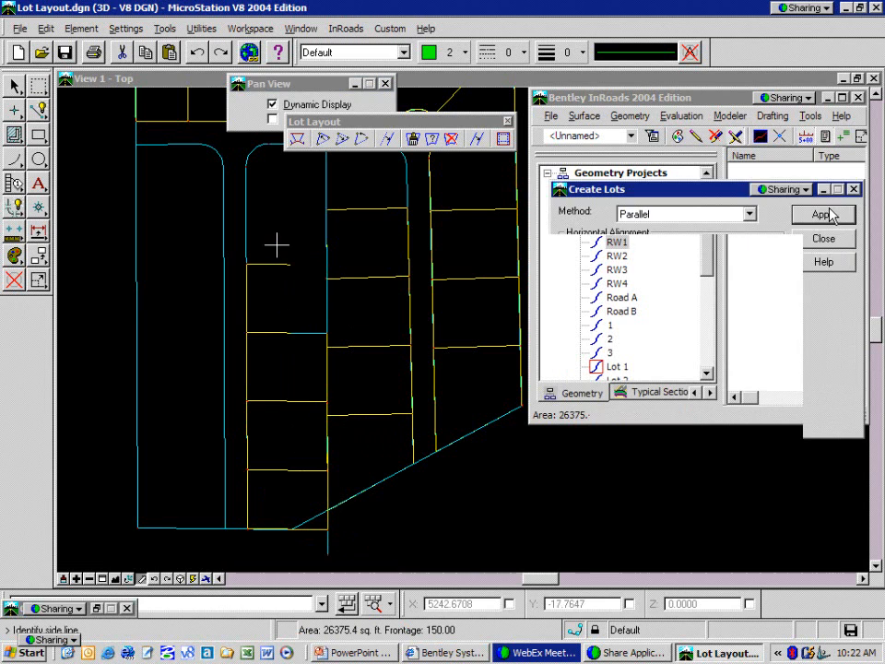
click(829, 215)
click(277, 241)
click(278, 241)
click(829, 214)
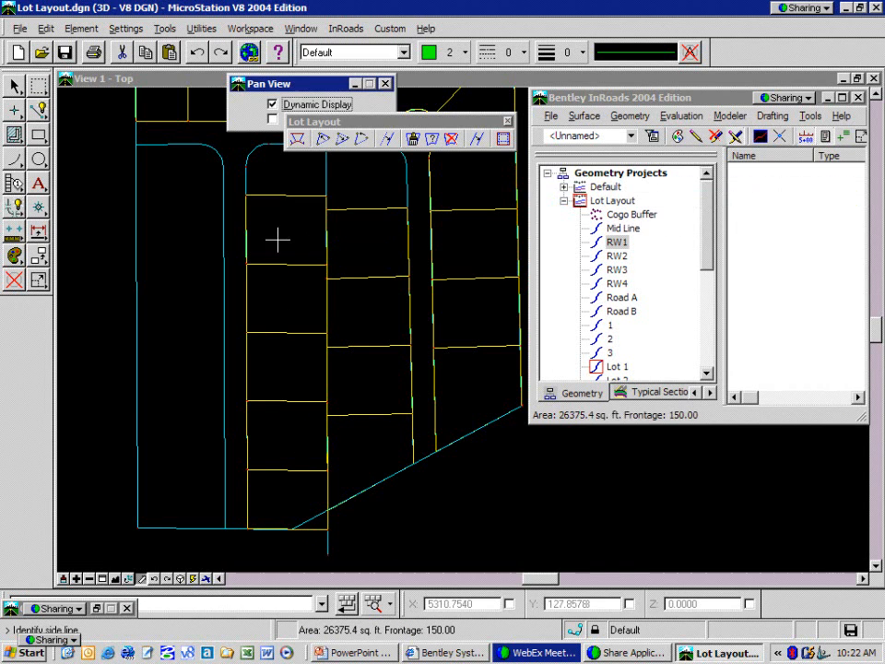
click(307, 246)
click(303, 241)
click(829, 213)
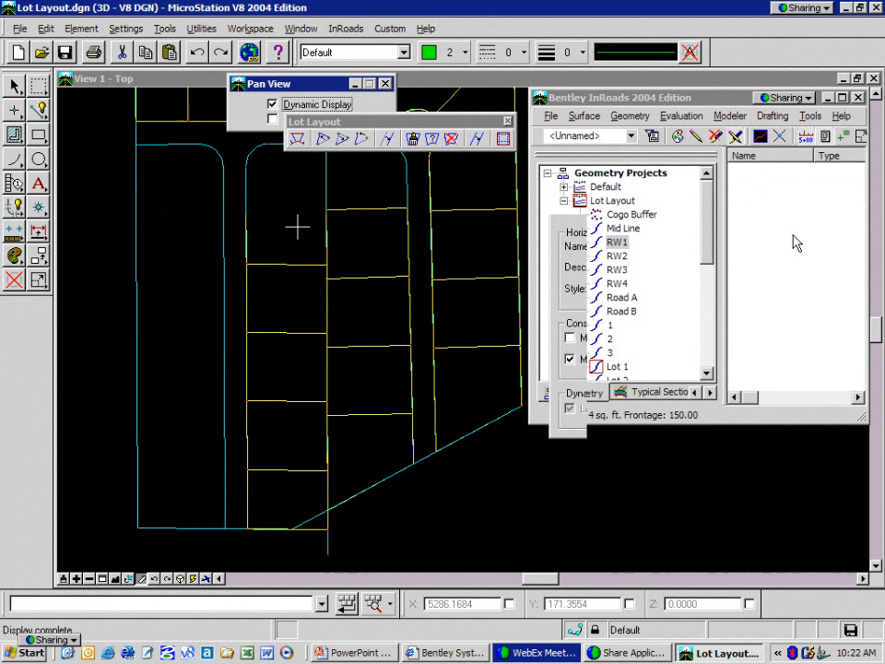
Step: Create parallel Lot 20 with 150 ft frontage at the site's southwest corner, between the western right-of-way line and the west boundary
click(237, 263)
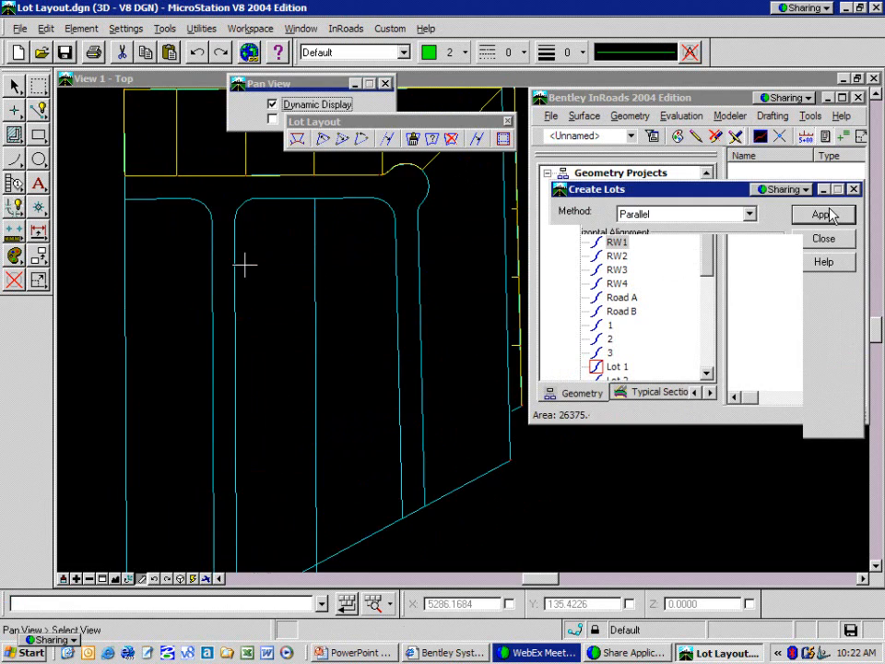
click(263, 242)
right_click(263, 241)
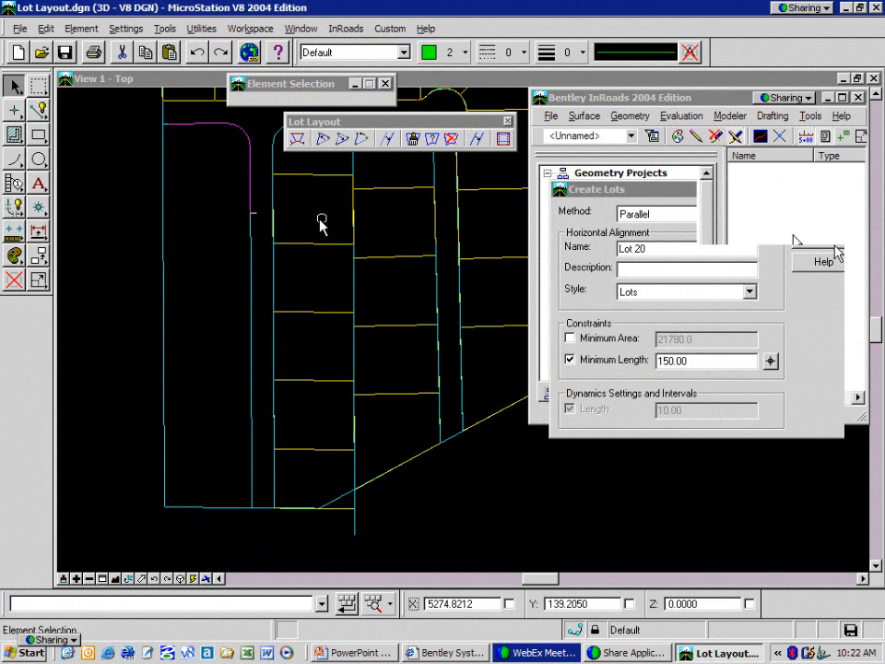
click(820, 220)
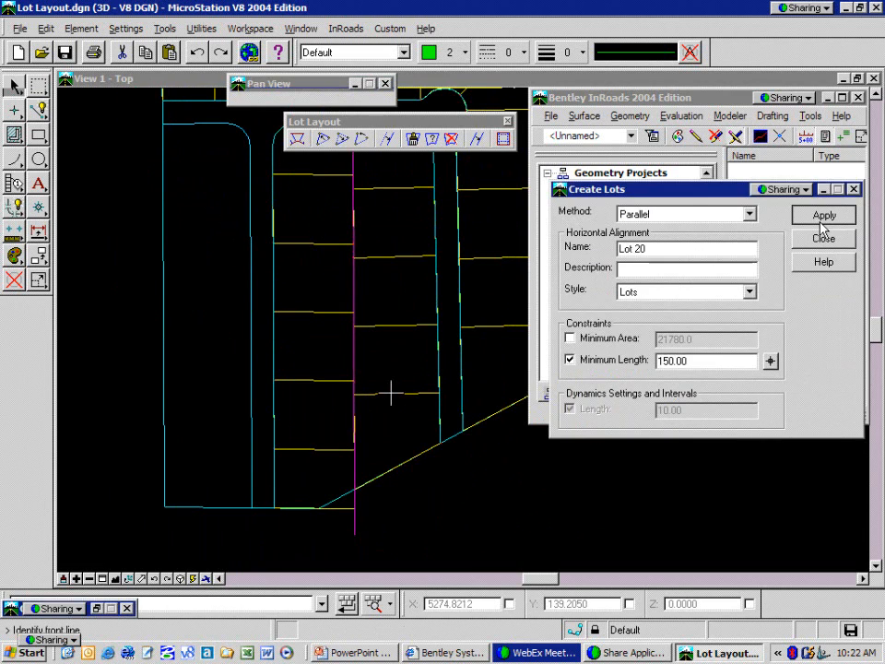
click(247, 454)
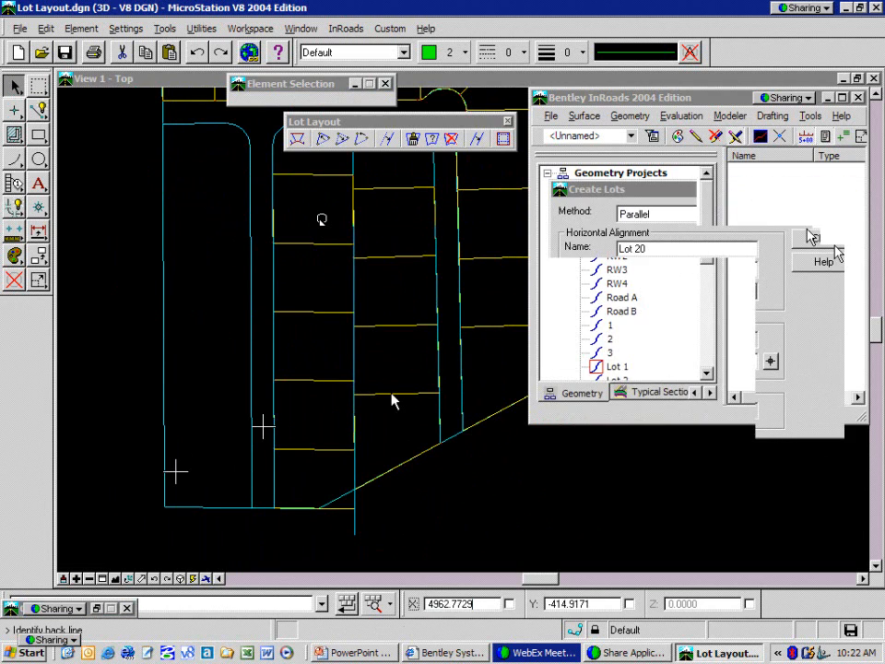
click(168, 472)
click(208, 491)
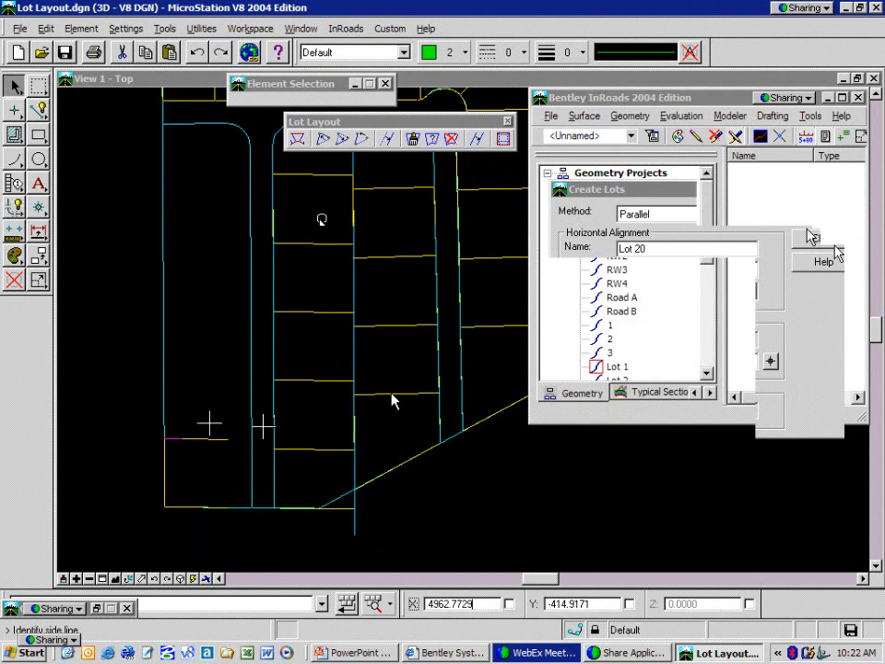
Step: Create Lots 21 to 24 northward from Lot 20 along the west boundary with 150 ft frontages, ending the series
click(209, 419)
click(207, 352)
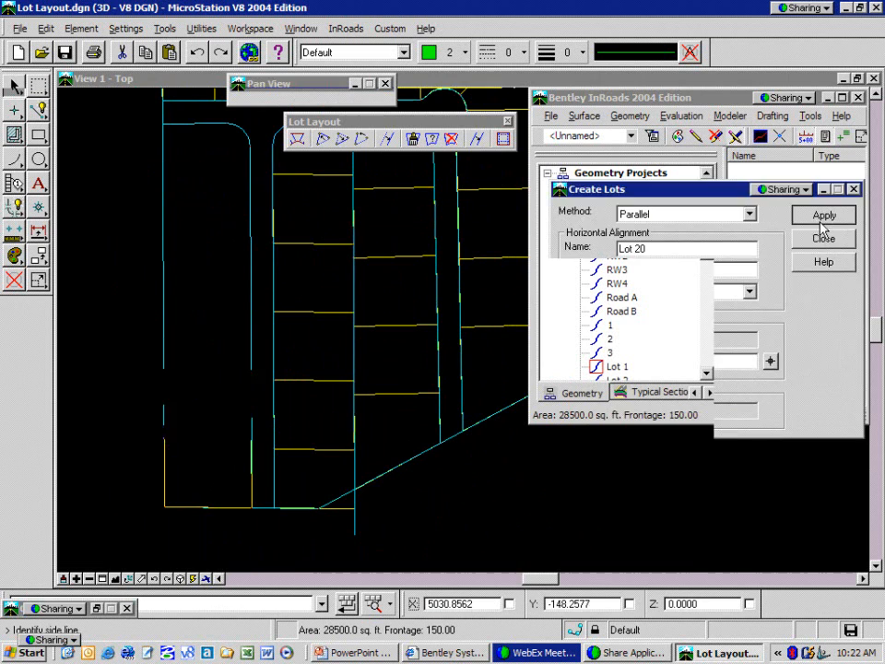
click(207, 352)
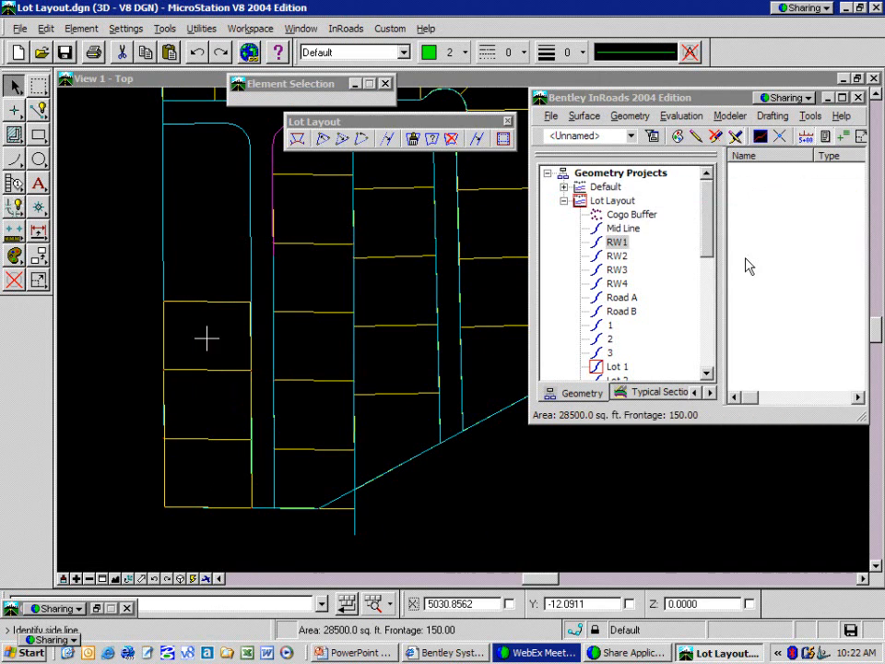
click(207, 289)
click(205, 277)
click(211, 220)
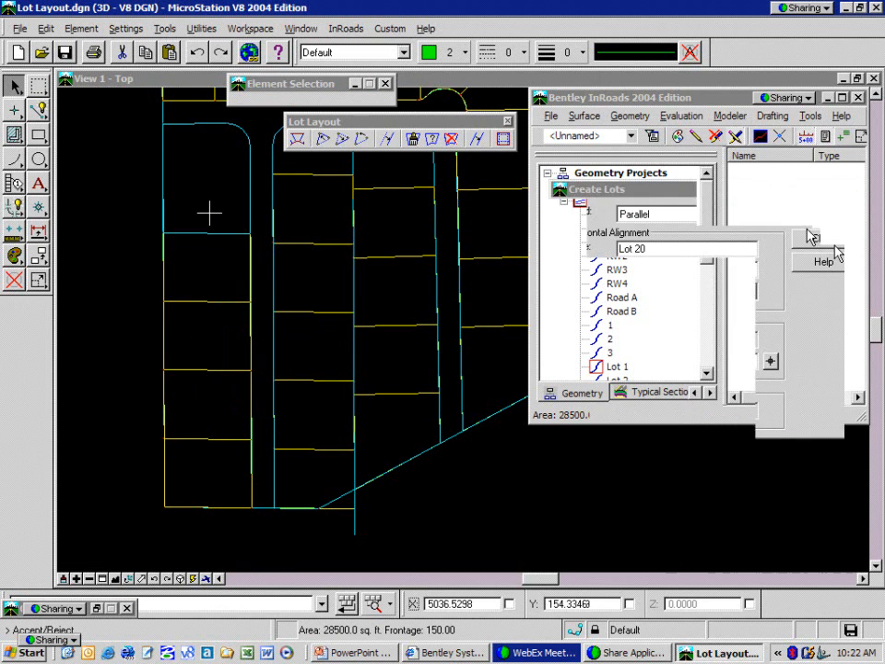
click(211, 209)
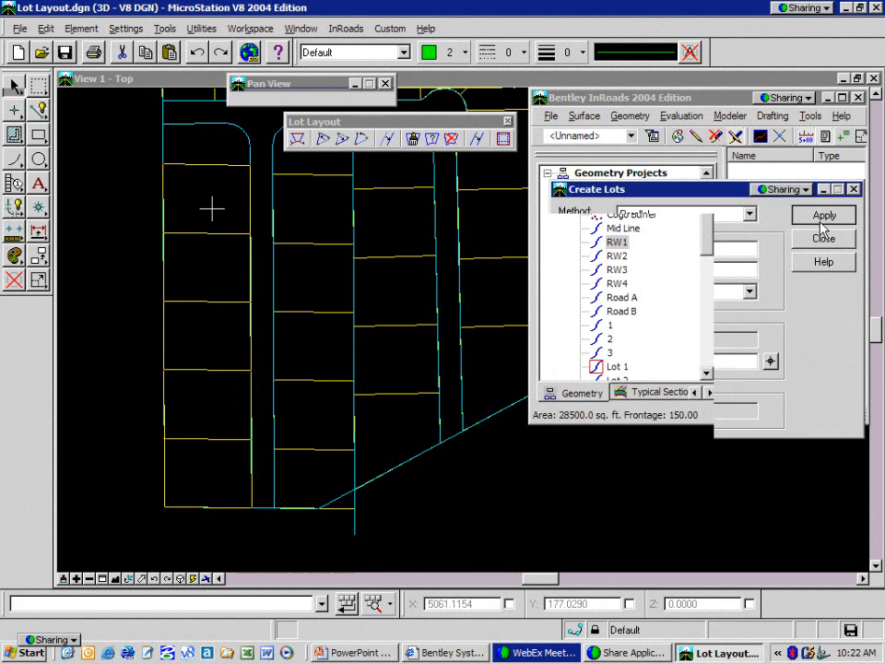
mouse_move(227, 220)
middle_down()
mouse_move(206, 288)
mouse_move(228, 220)
middle_up()
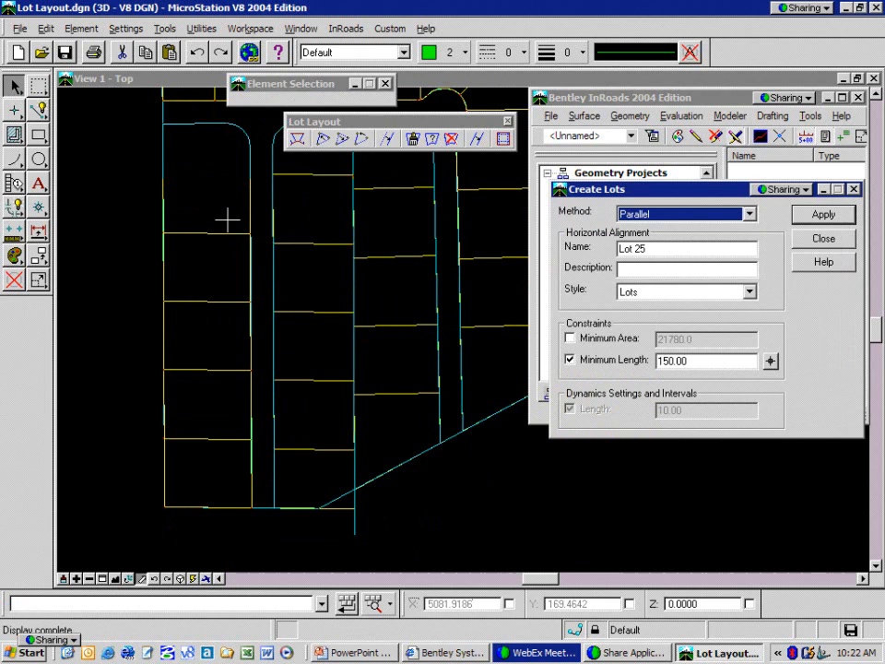
Step: End parallel lot creation and zoom in on the undivided northeast corner of the middle block
middle_drag(230, 218, 206, 286)
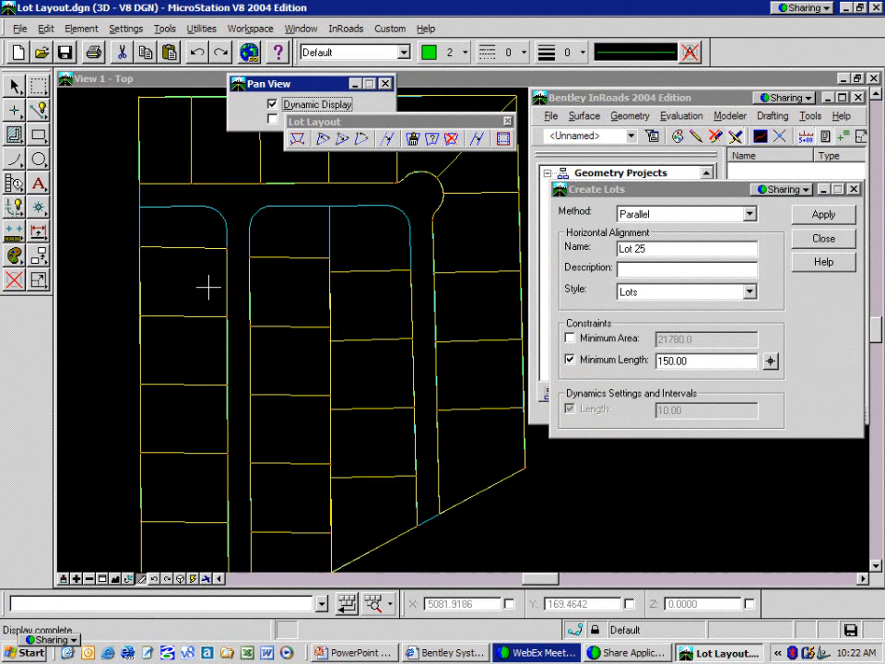
click(824, 240)
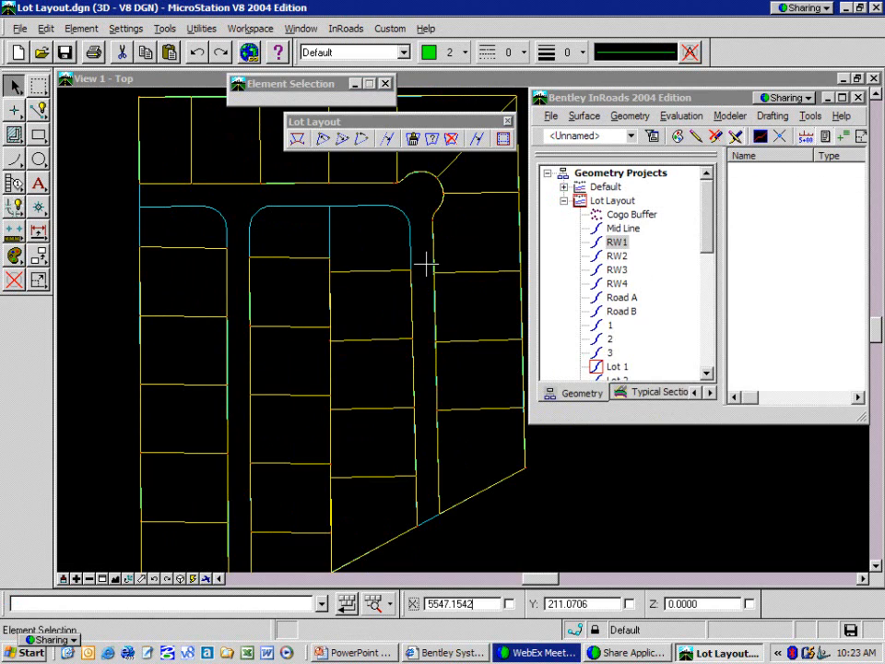
scroll(404, 227, up, 2)
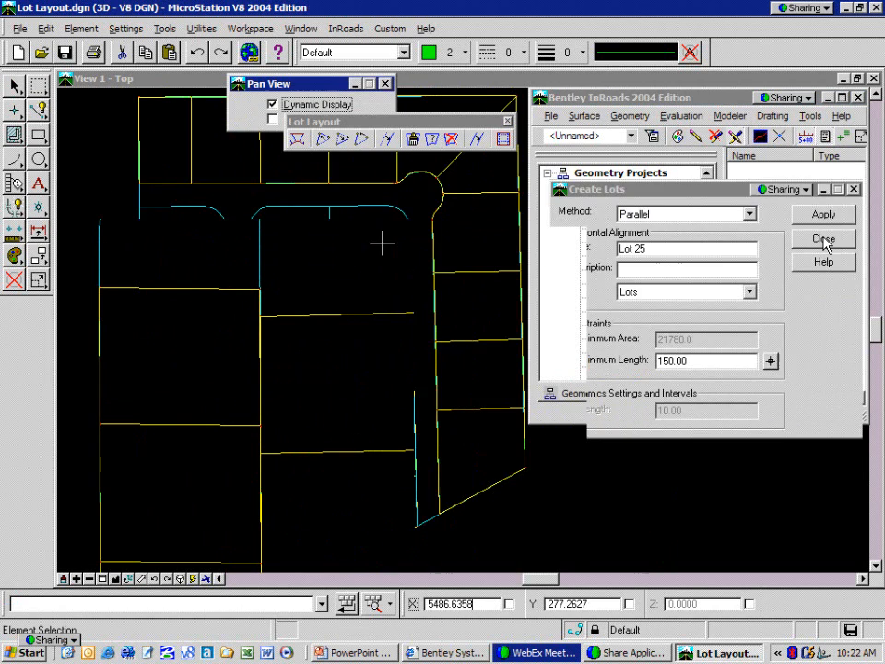
click(341, 272)
click(292, 309)
Step: Create a new horizontal alignment named Lot 25 in the Lot Layout geometry project, with default style and Arc curve definition
drag(708, 230, 722, 295)
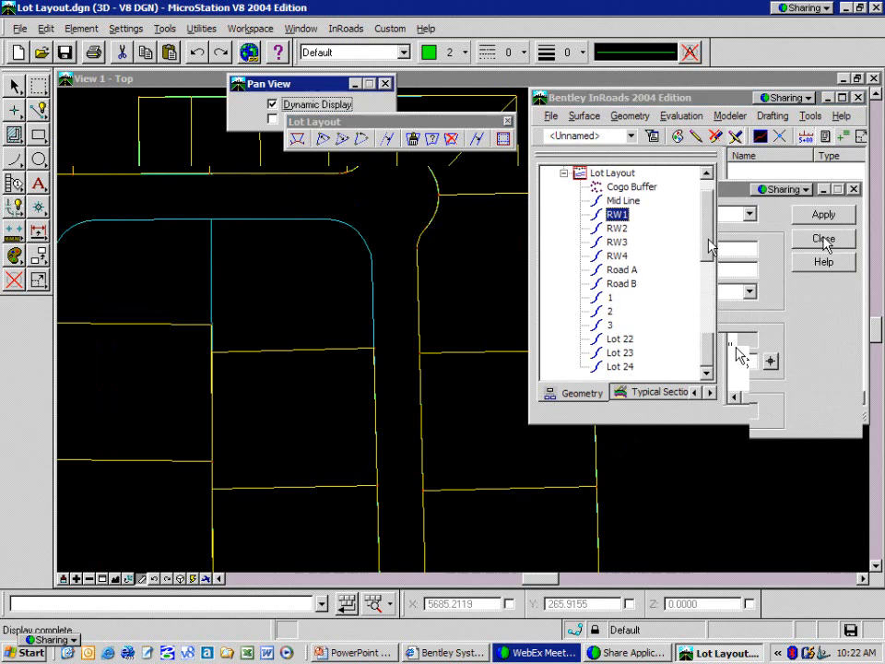
click(631, 118)
click(621, 97)
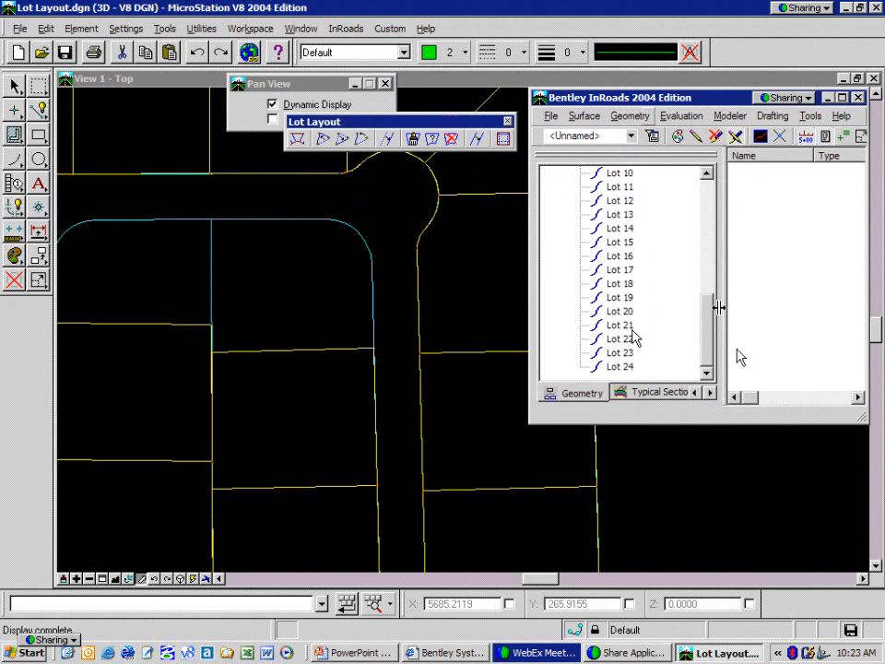
click(621, 366)
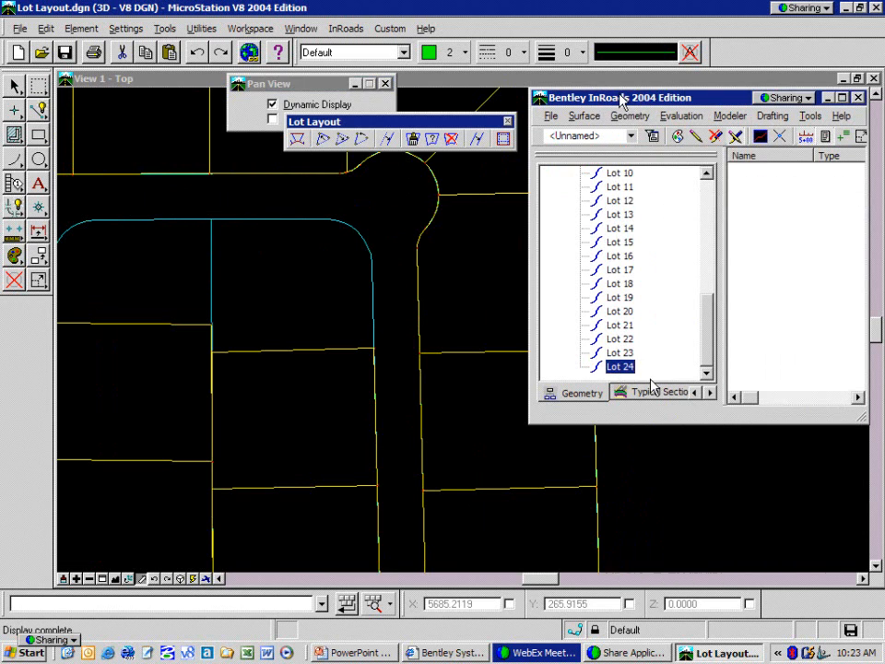
drag(679, 246, 607, 190)
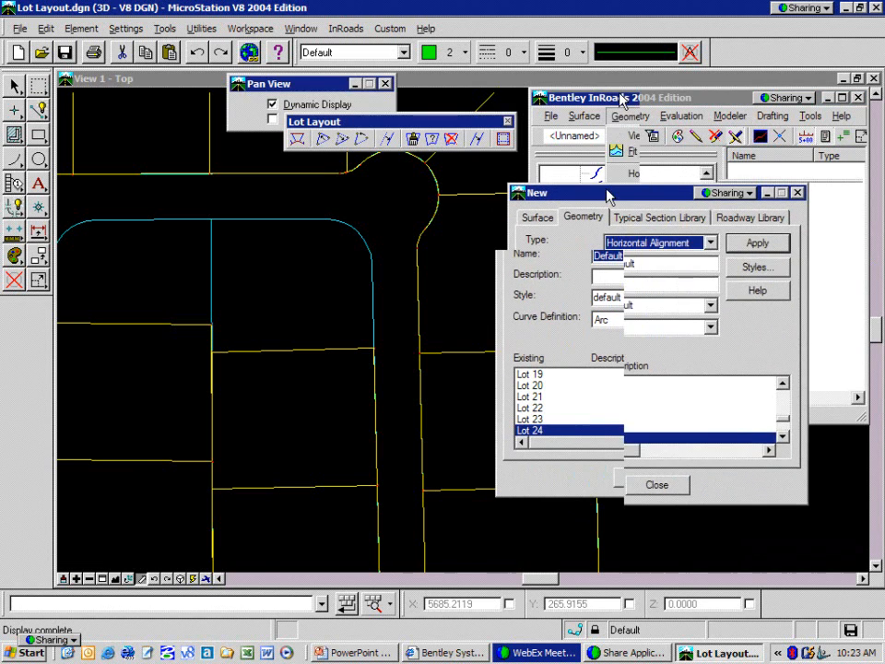
text(Lot )
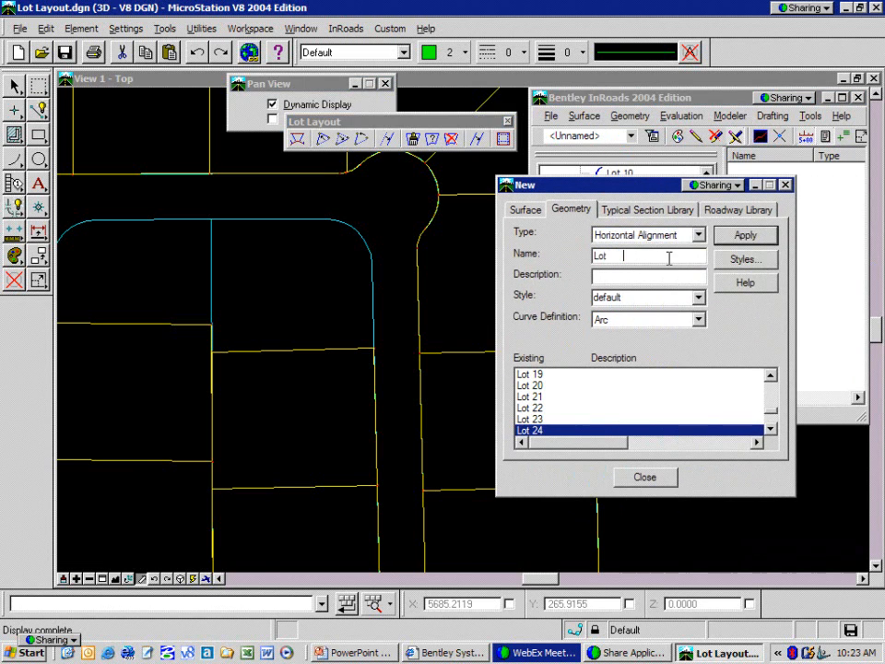
text(25)
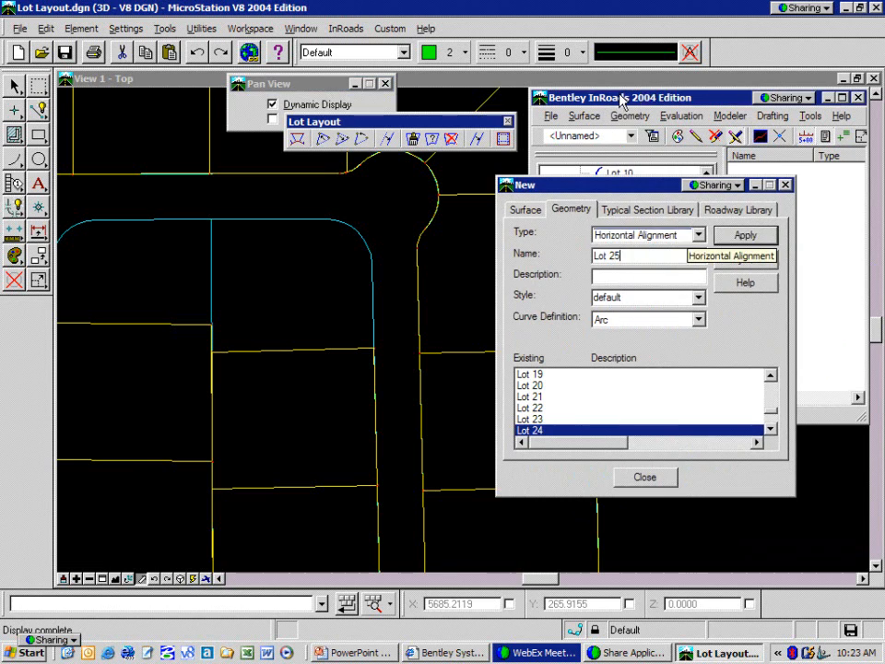
click(745, 236)
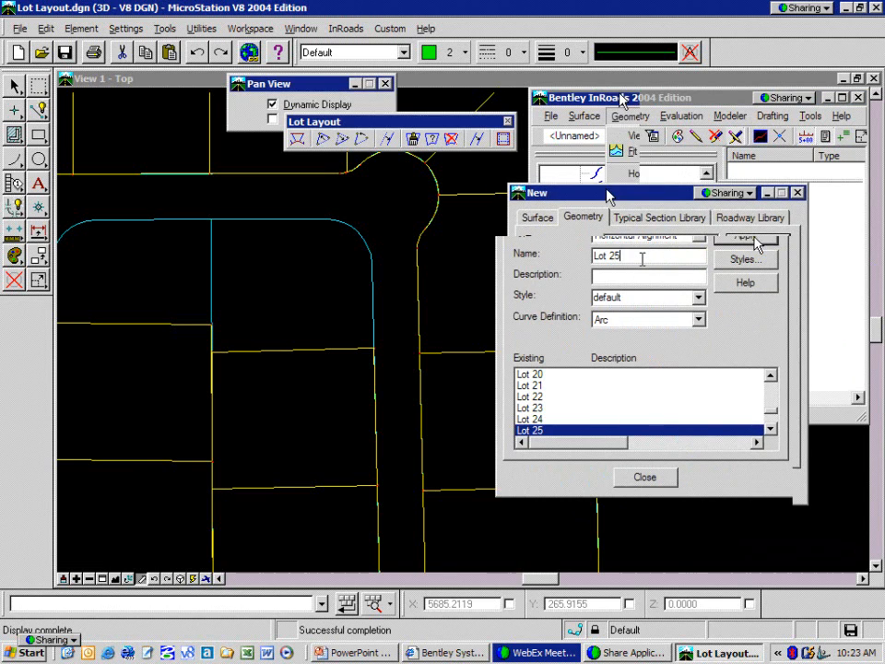
Step: Create two more horizontal alignments named Lot 26 and Lot 27, ending the creation of new geometry
key(BackSpace)
text(6)
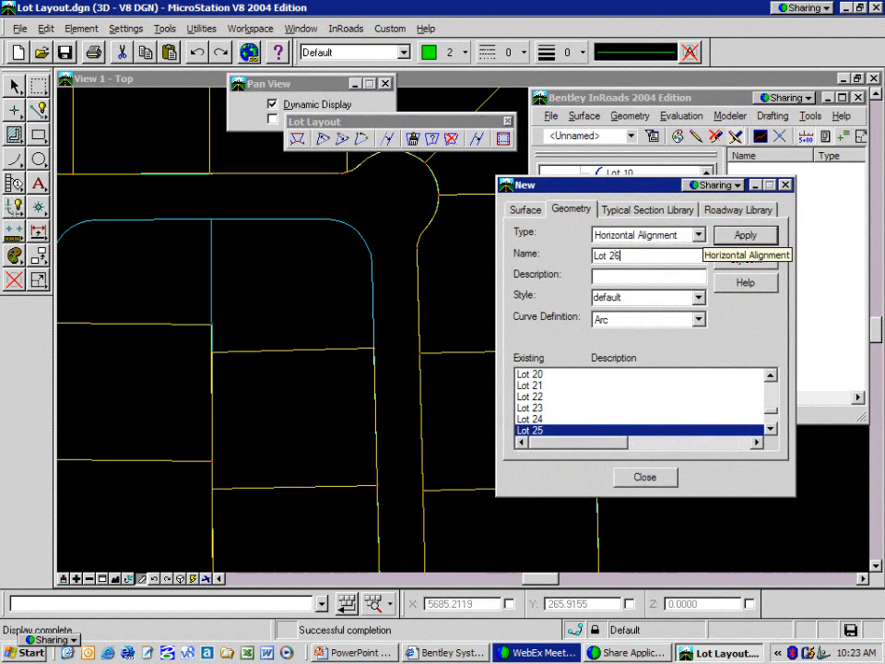
click(745, 237)
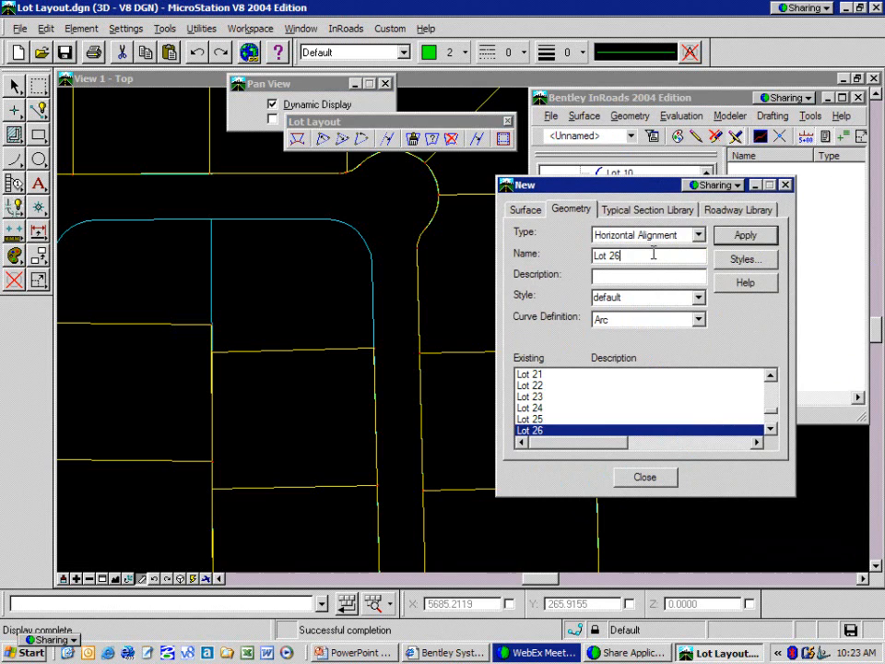
key(BackSpace)
text(7)
click(749, 237)
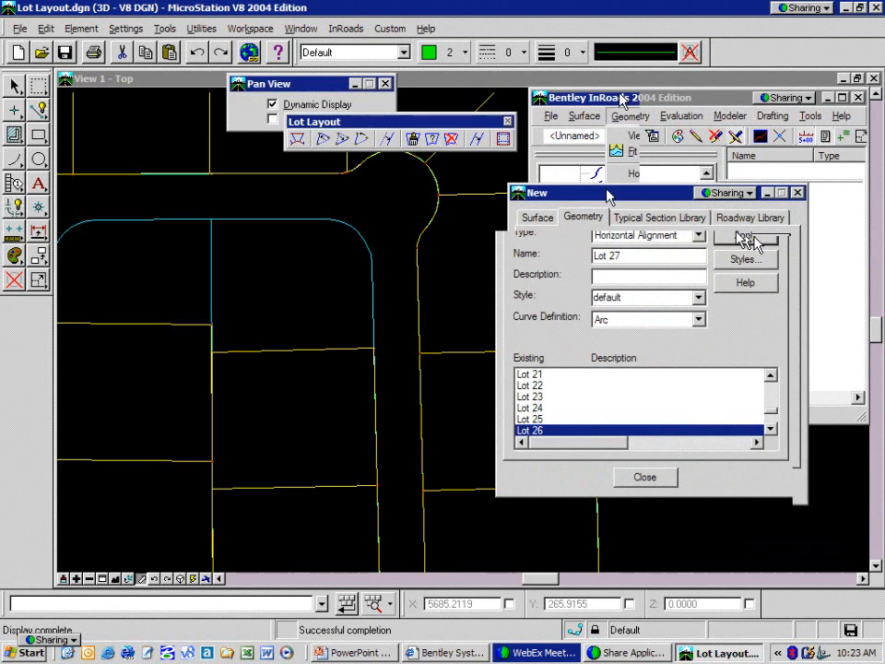
click(662, 478)
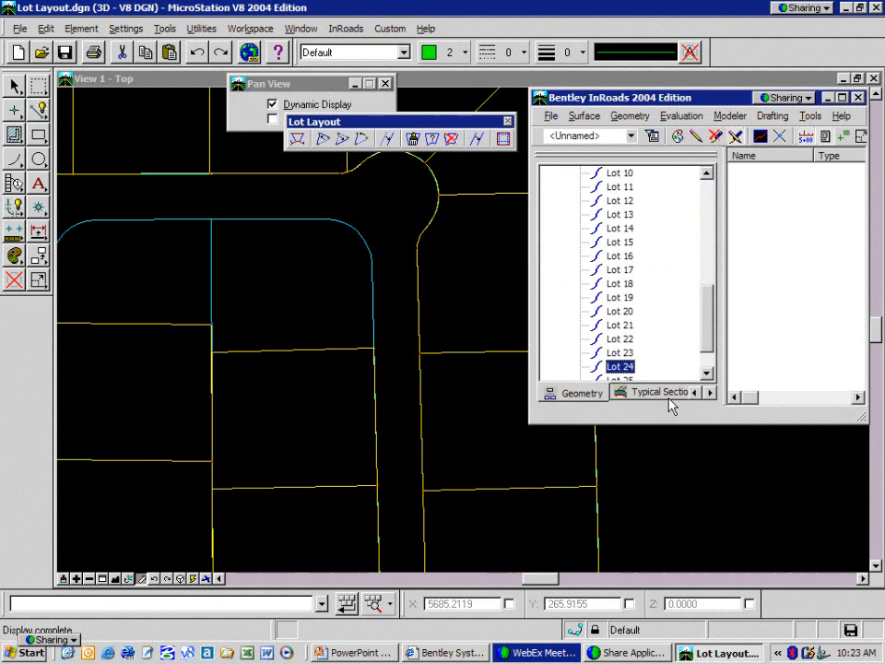
Step: Make Lot 25 the active horizontal alignment in the Lot Layout project
click(709, 367)
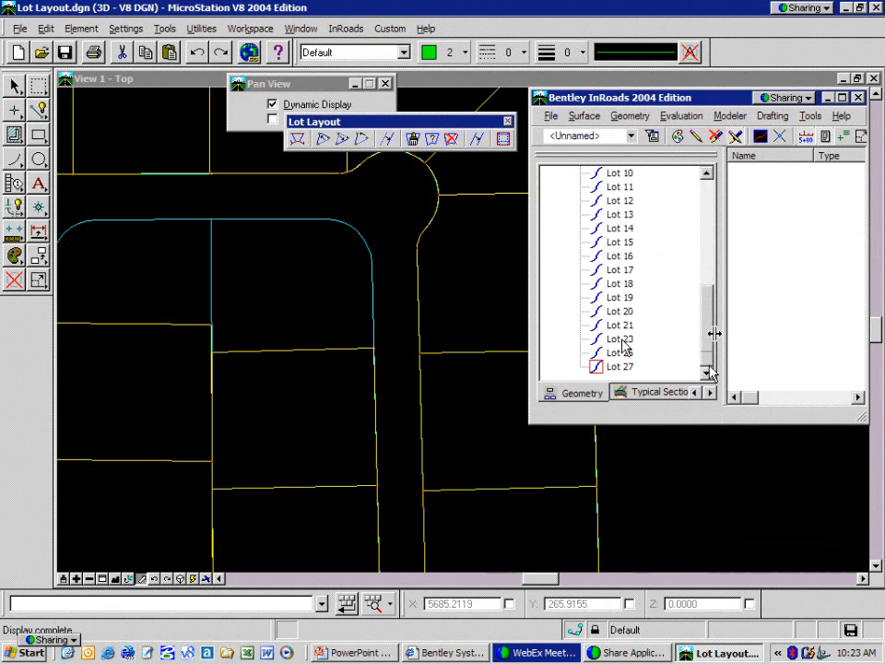
right_click(633, 340)
click(673, 363)
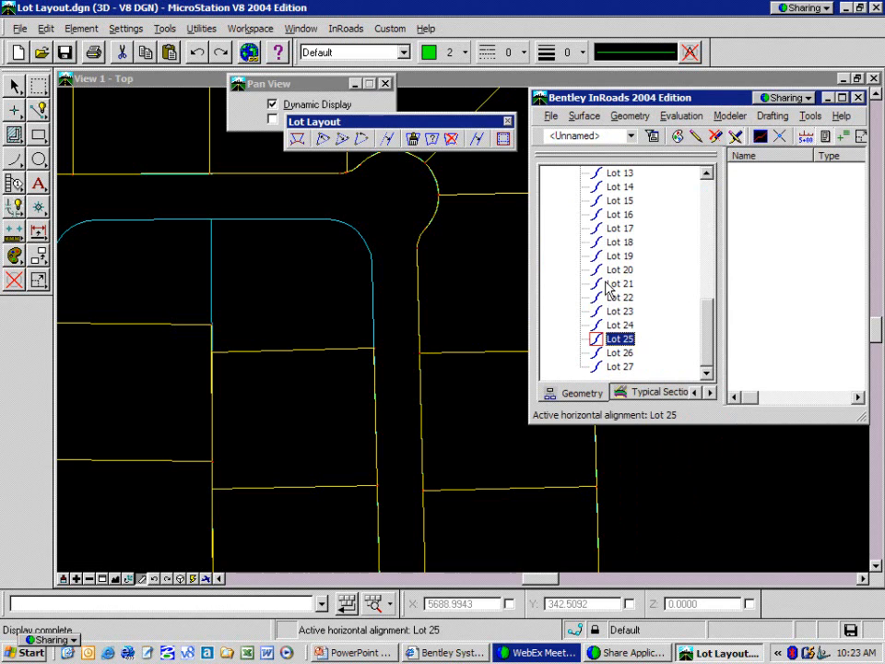
right_click(638, 341)
Step: Add a fixed curve by three points to Lot 25, snapping along the rounded right-of-way corner at the middle block's northeast
click(630, 116)
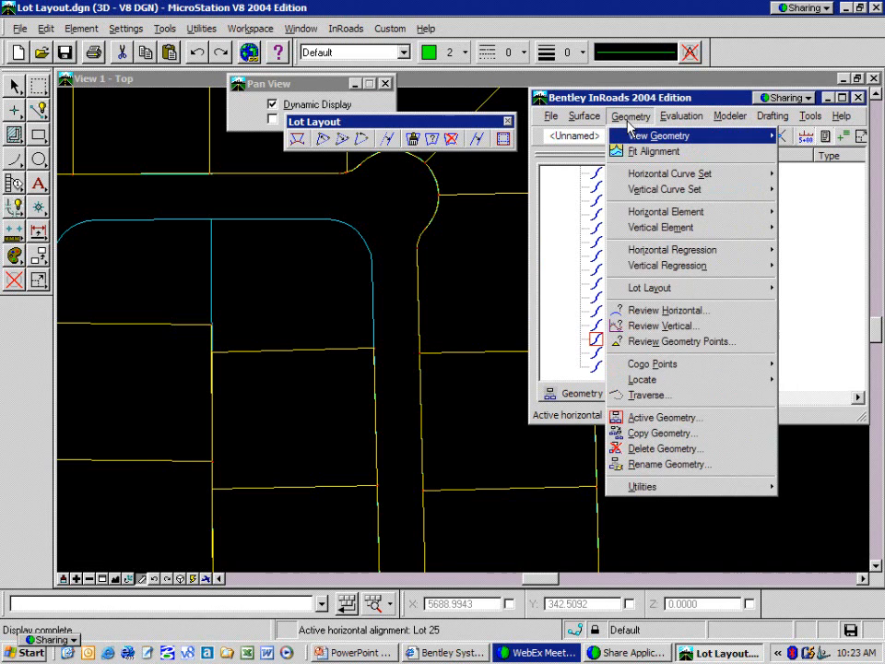
mouse_move(673, 214)
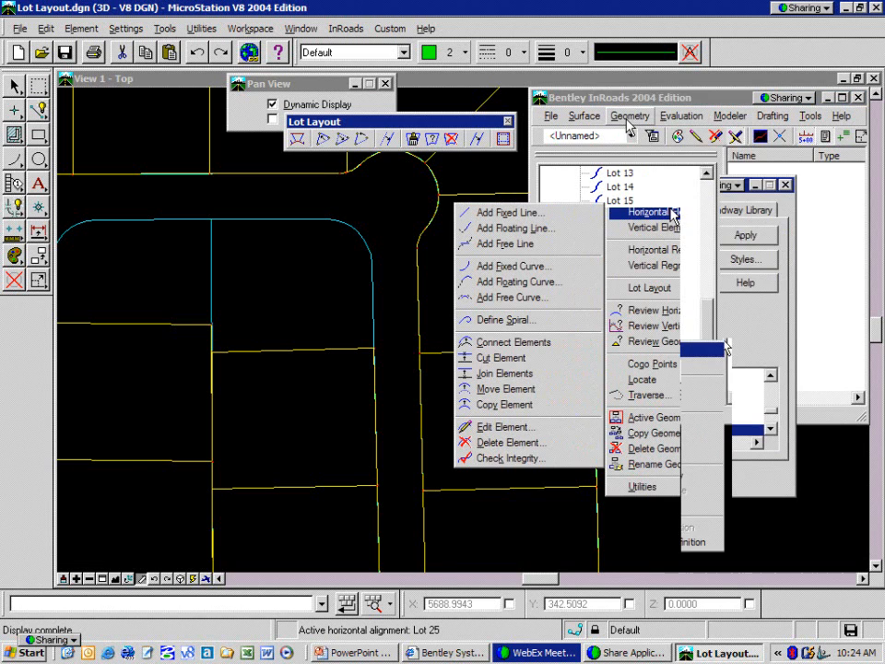
click(551, 269)
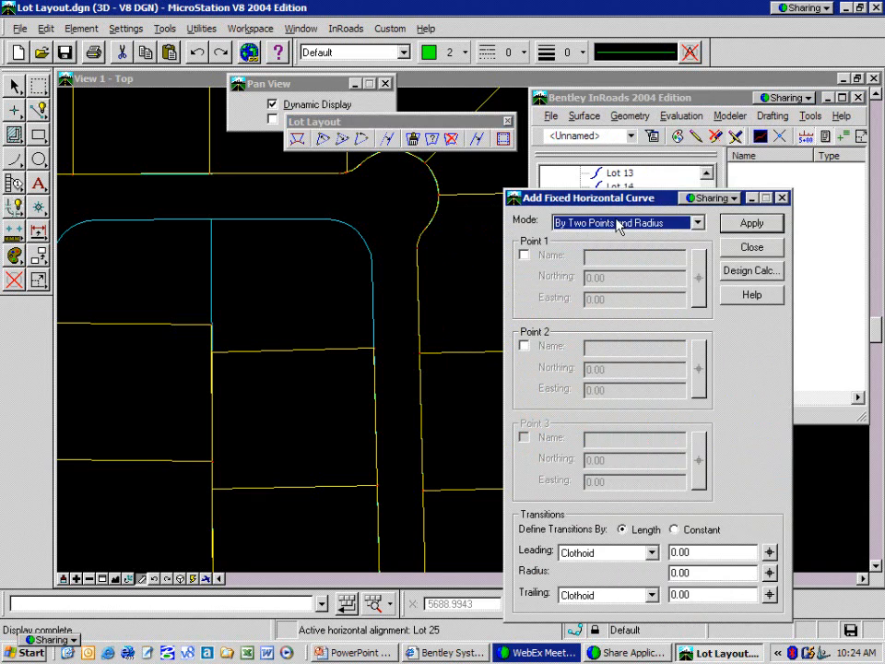
click(618, 224)
click(604, 250)
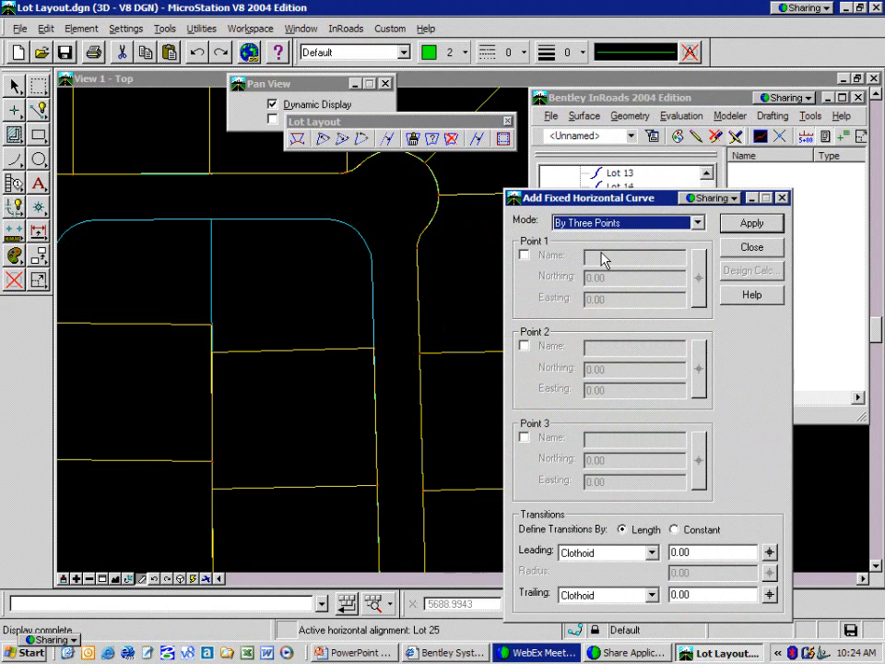
click(742, 226)
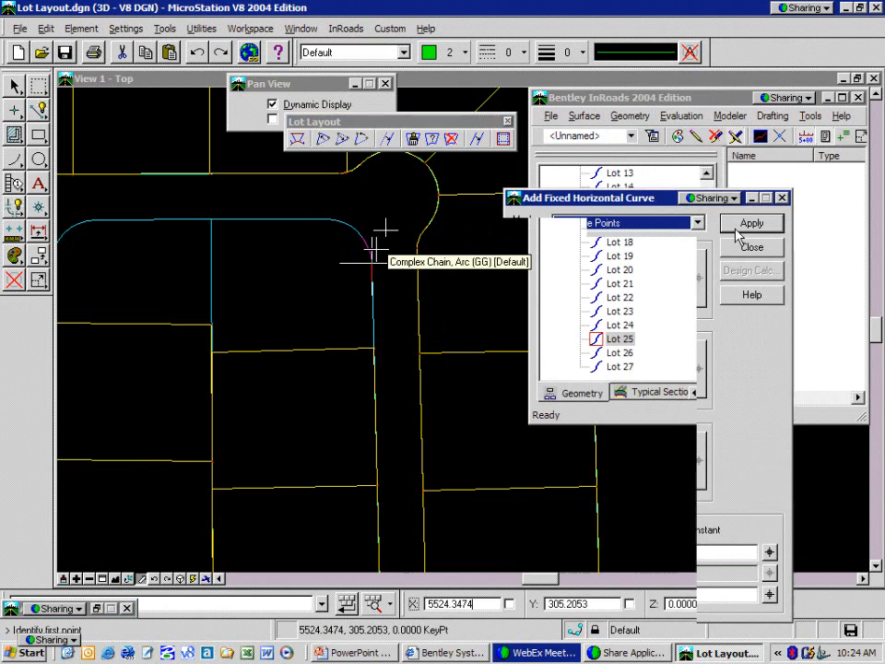
click(373, 261)
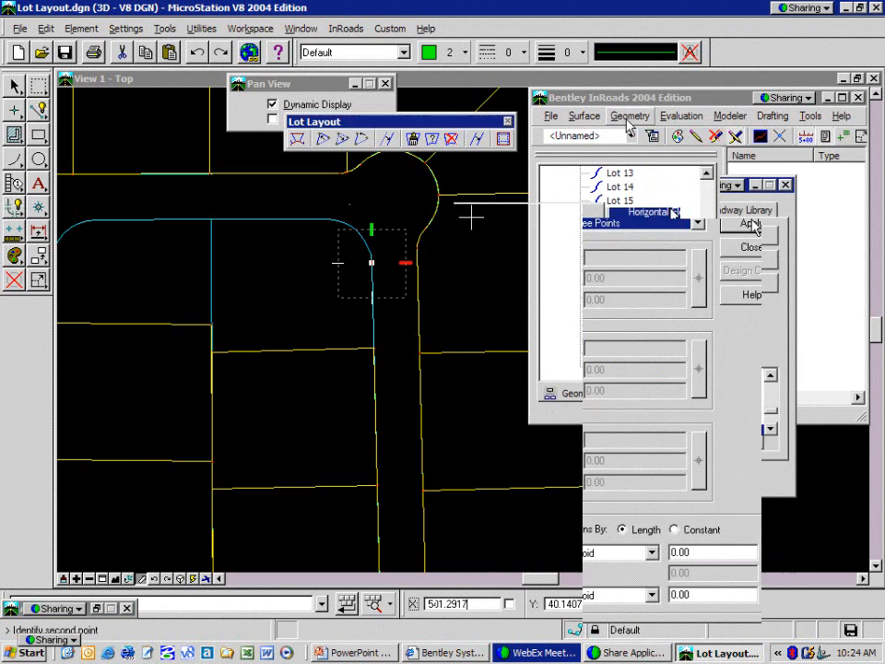
click(779, 139)
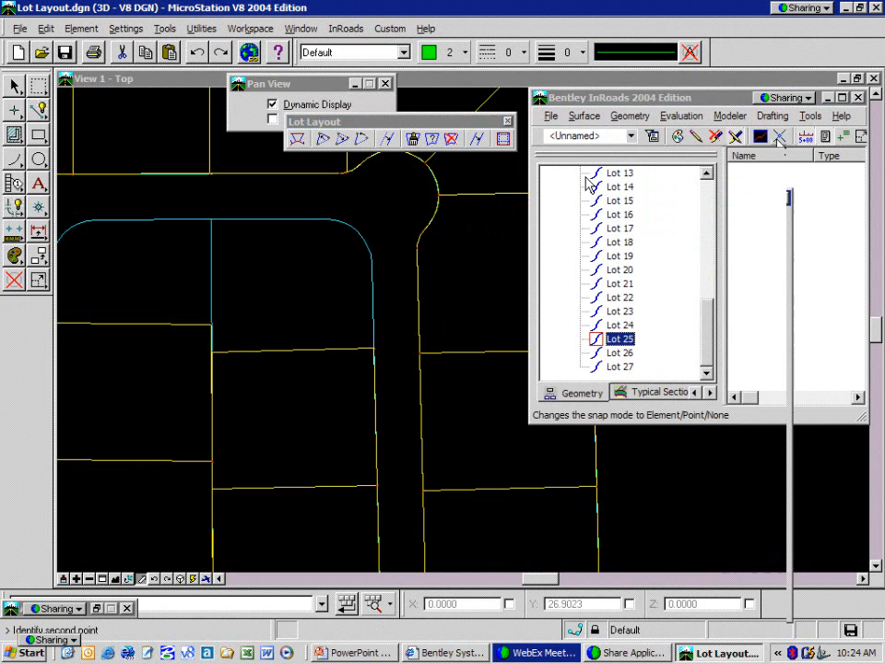
click(358, 230)
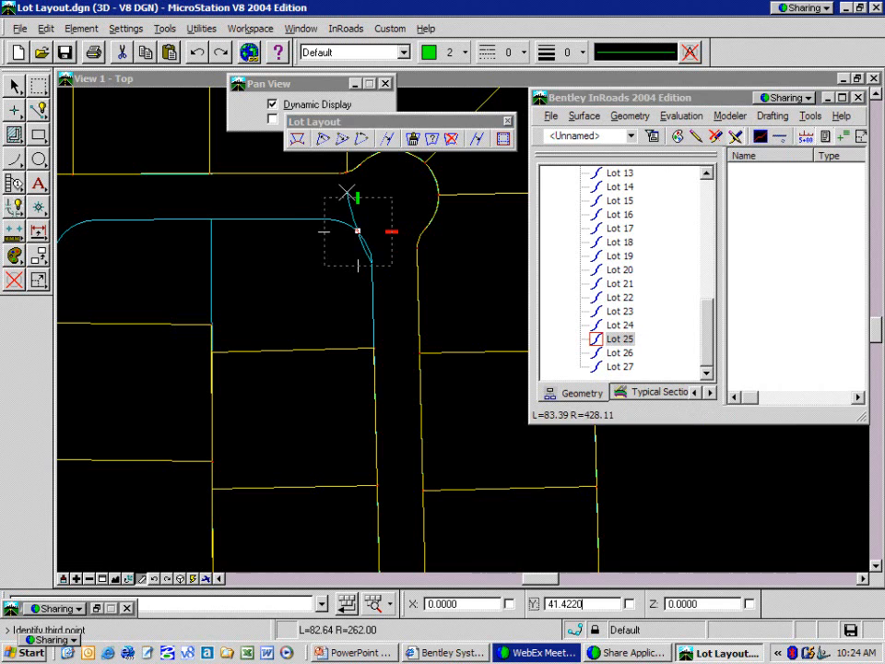
click(779, 140)
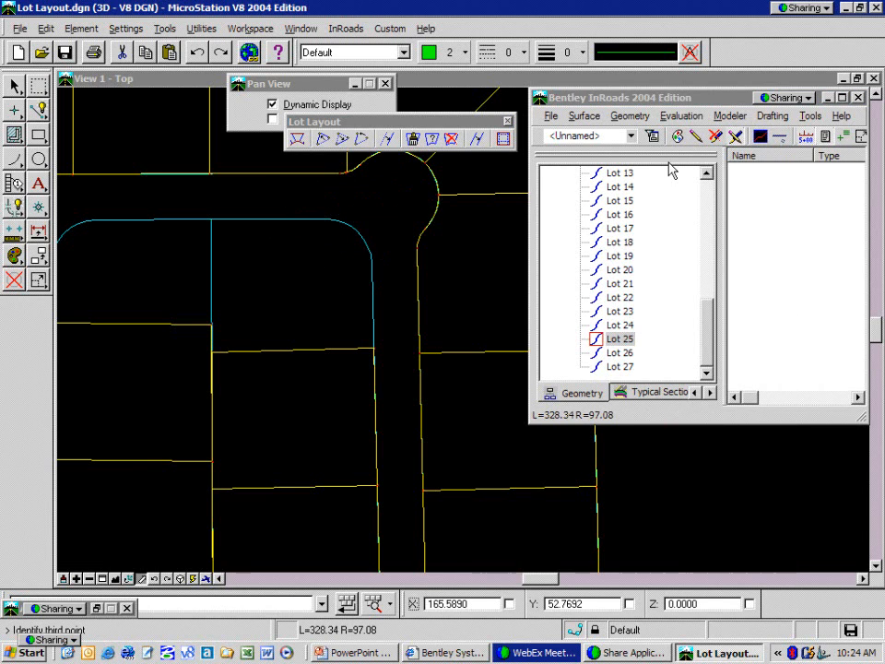
click(781, 142)
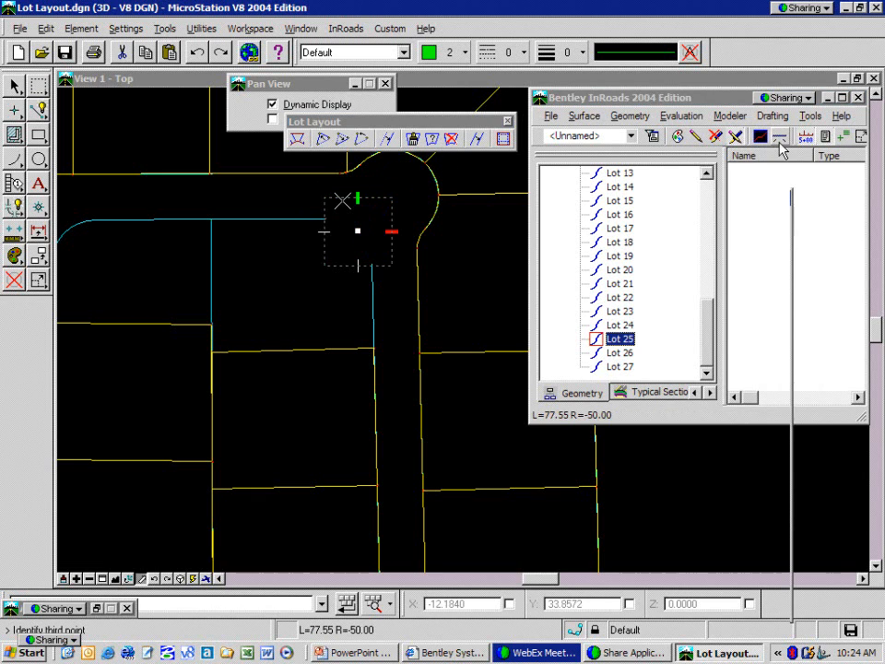
click(781, 141)
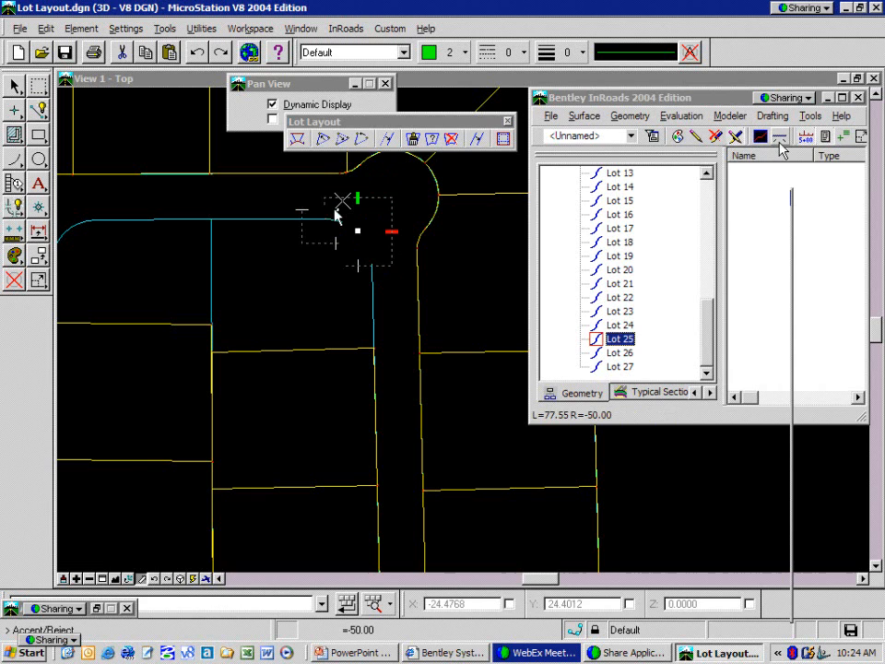
click(782, 142)
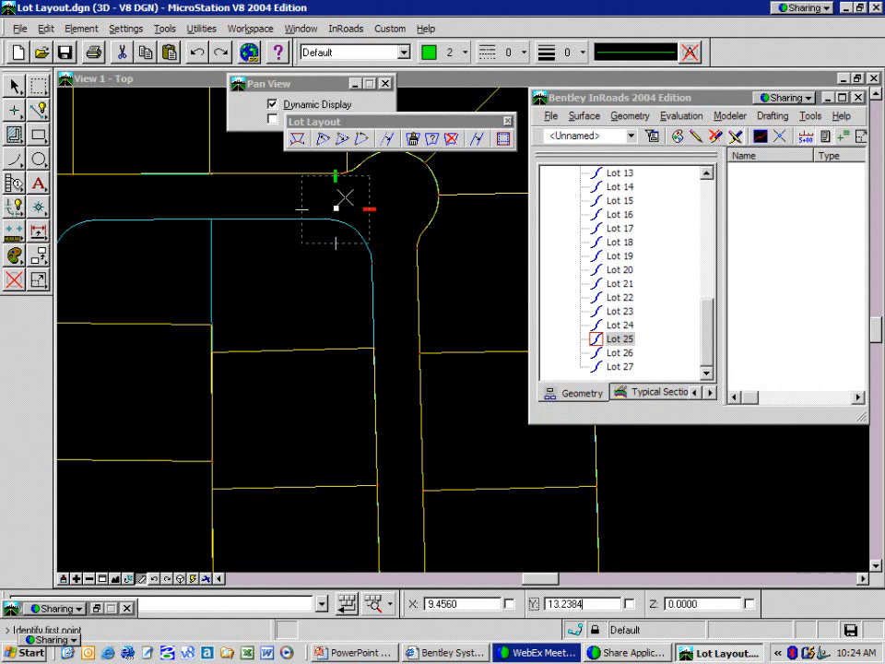
click(747, 249)
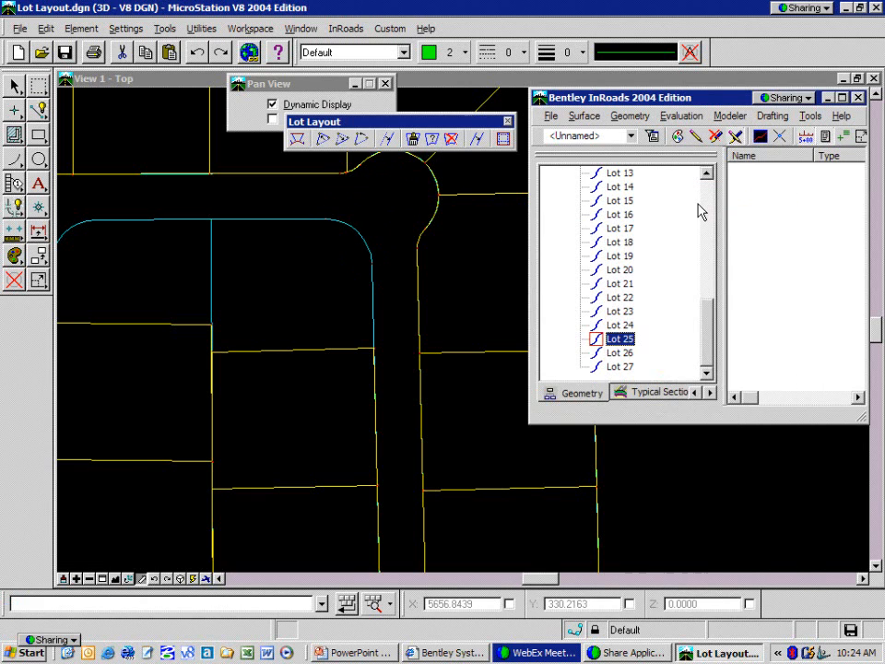
Step: Add a floating line by point to Lot 25, running west from the corner curve along the right-of-way to the lot's northwest corner
click(634, 117)
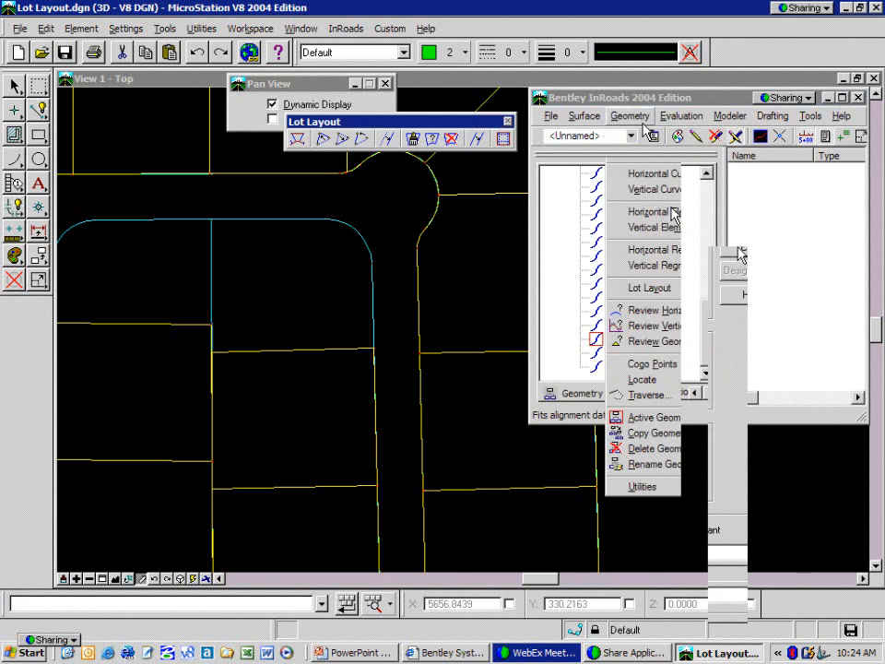
mouse_move(675, 214)
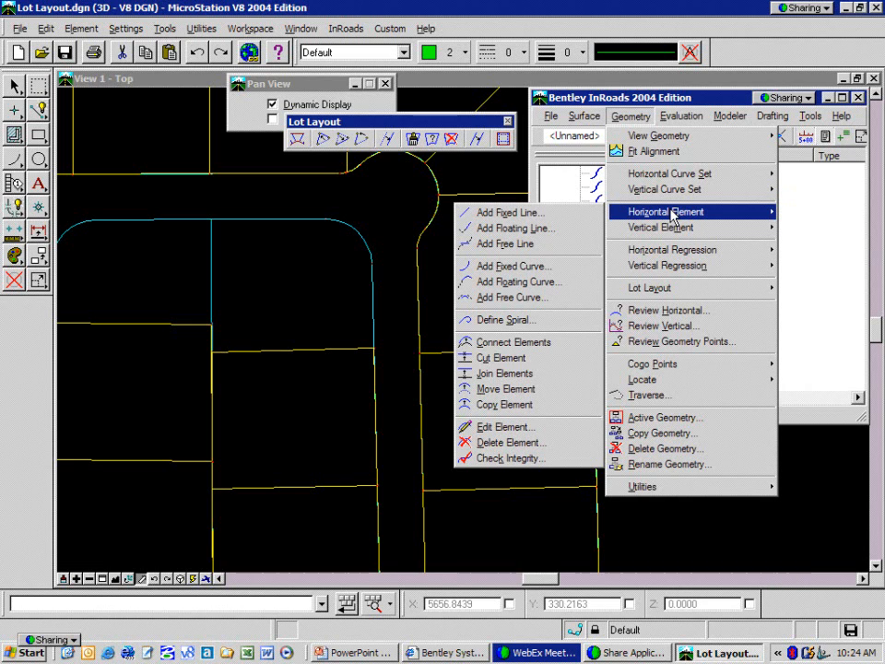
click(564, 229)
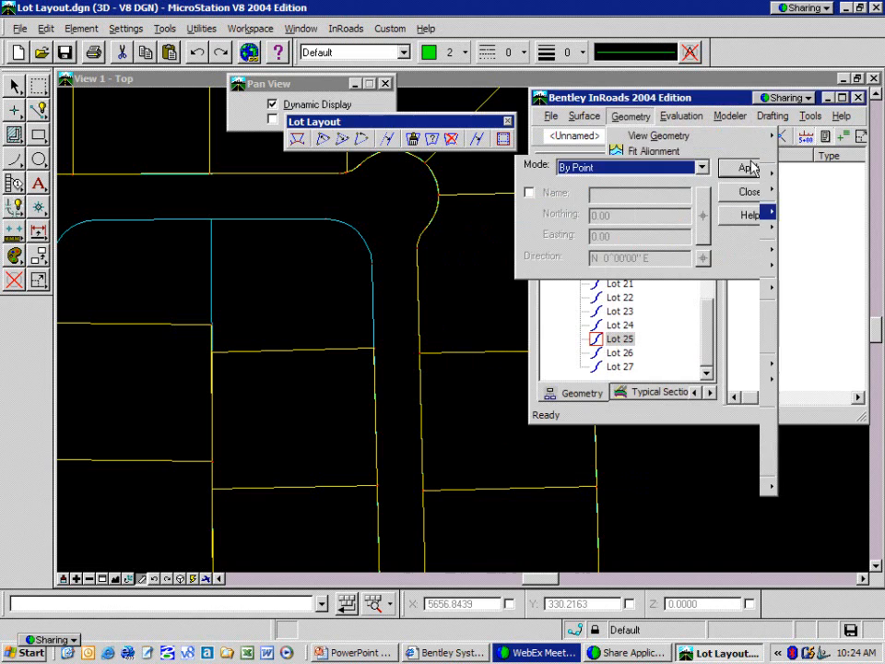
click(752, 170)
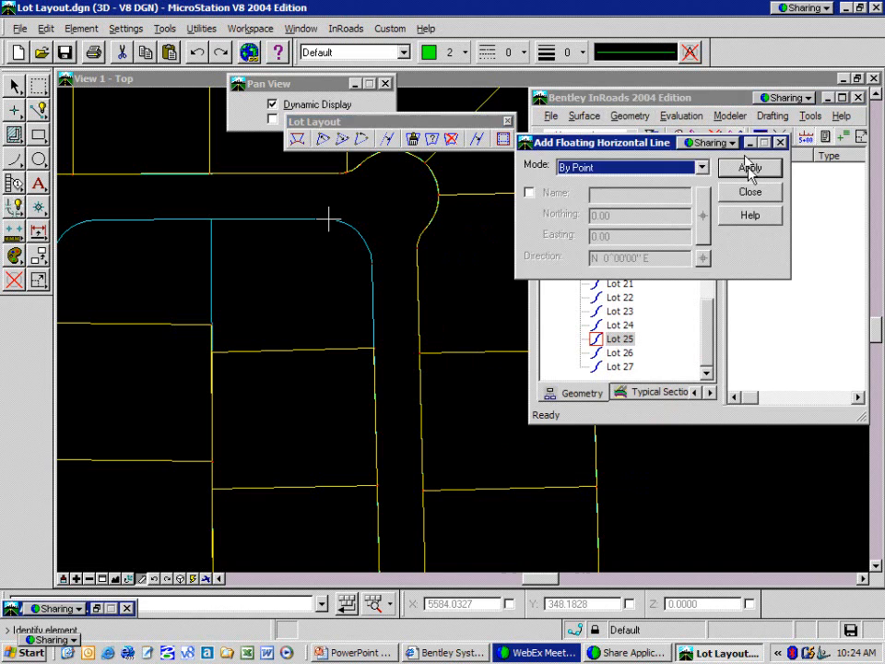
click(325, 214)
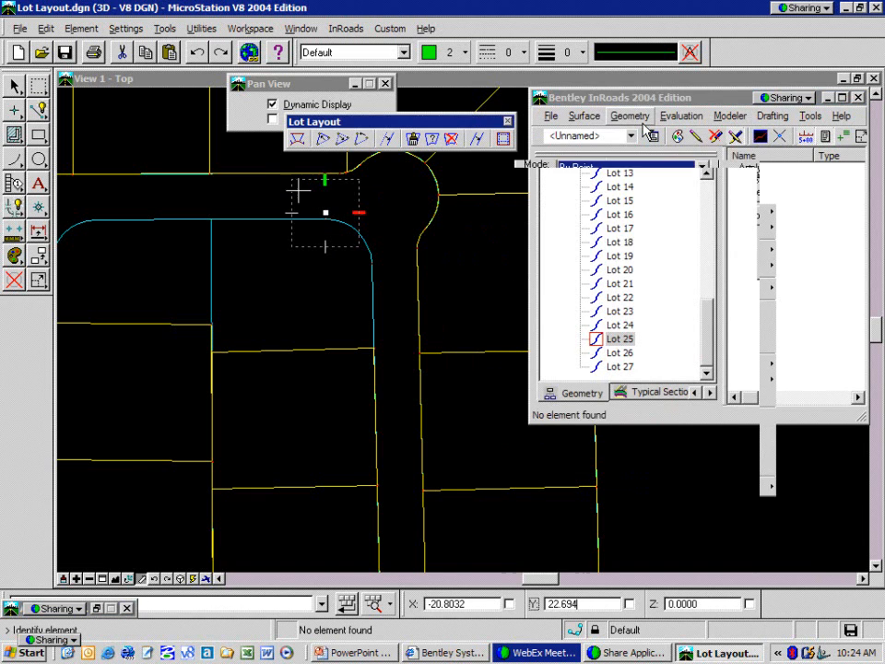
click(324, 218)
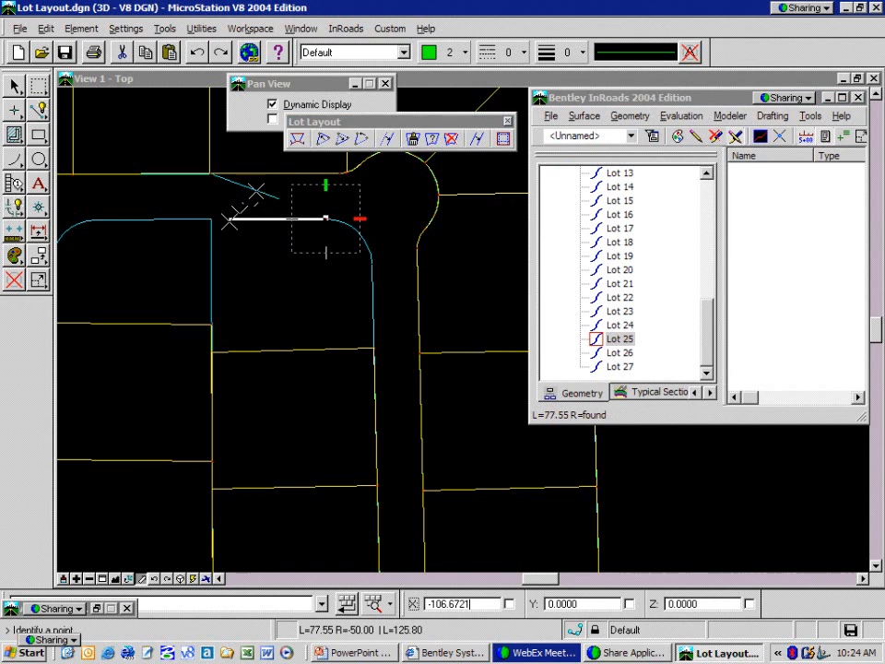
click(229, 222)
click(263, 247)
Step: Add a second floating line by point from the curve's south end to the lot's southeast corner, ending floating line placement
click(366, 255)
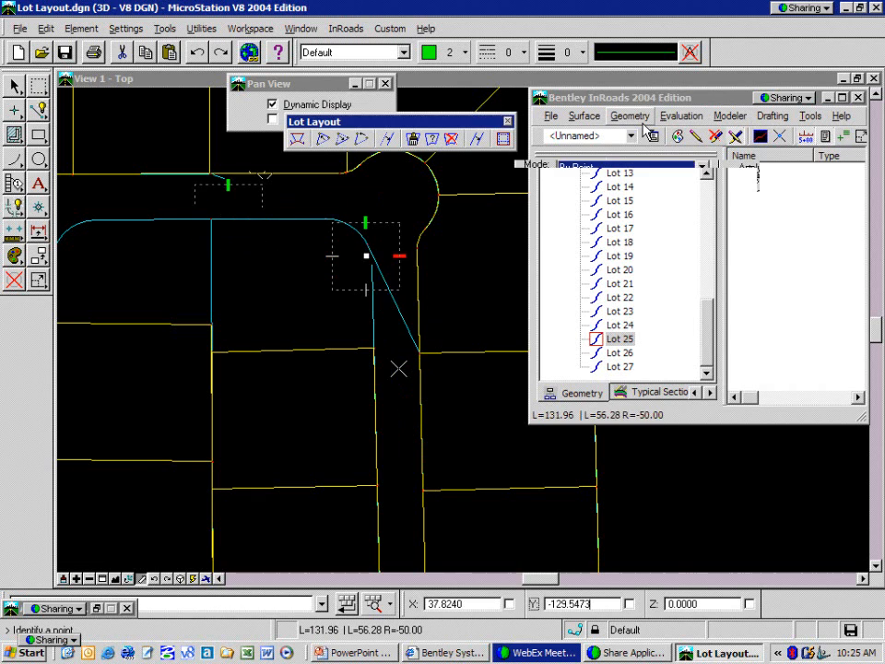
click(389, 340)
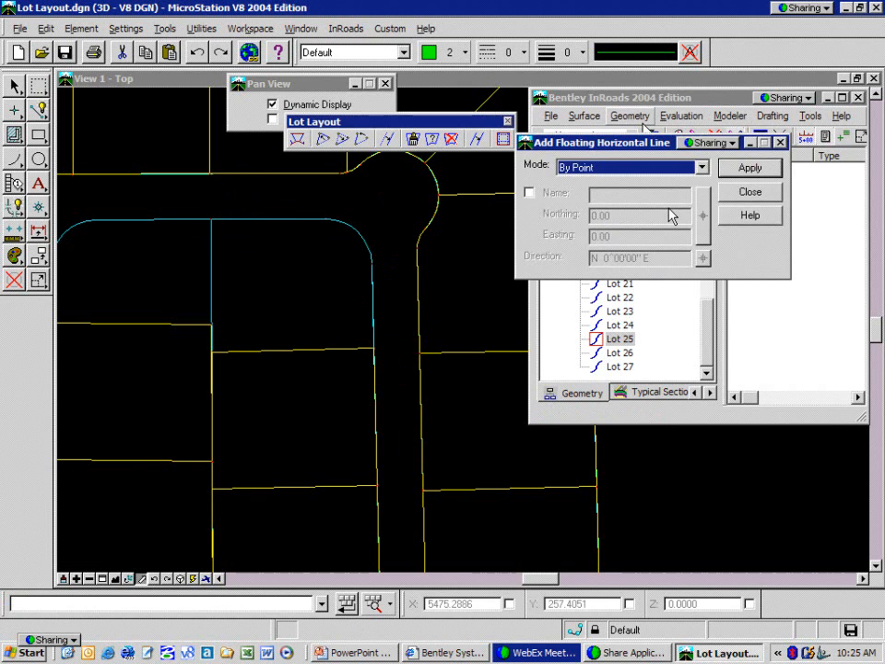
click(738, 194)
Step: Close Lot 25 by adding PIs from its northwest corner to the southwest corner and across to the southeast corner
click(630, 116)
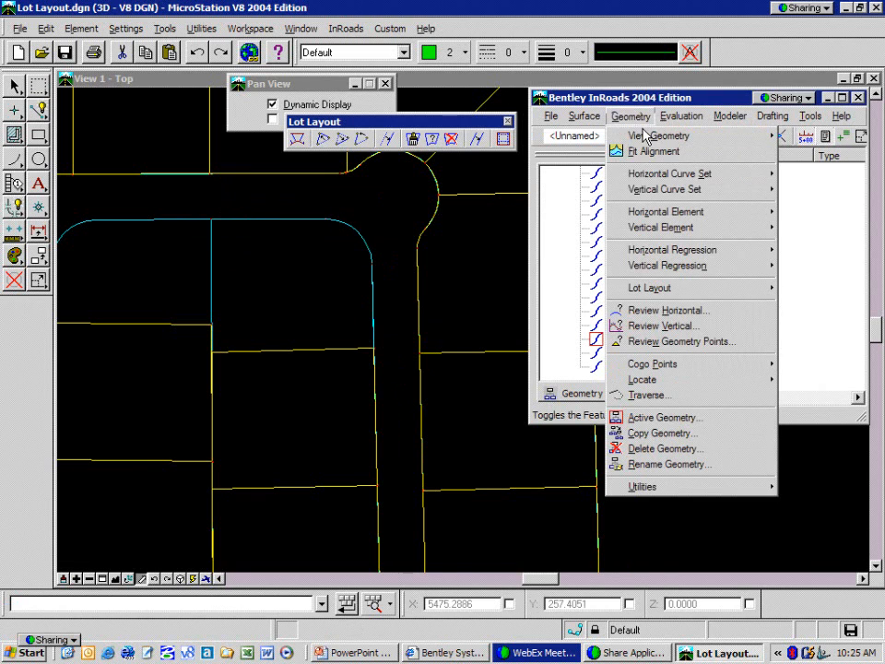
mouse_move(636, 174)
click(552, 176)
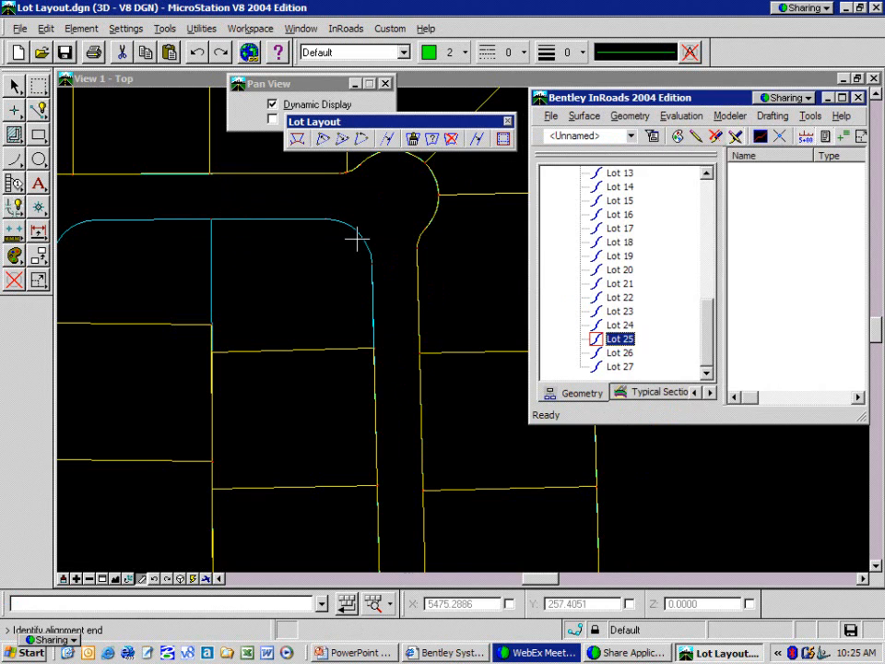
click(223, 225)
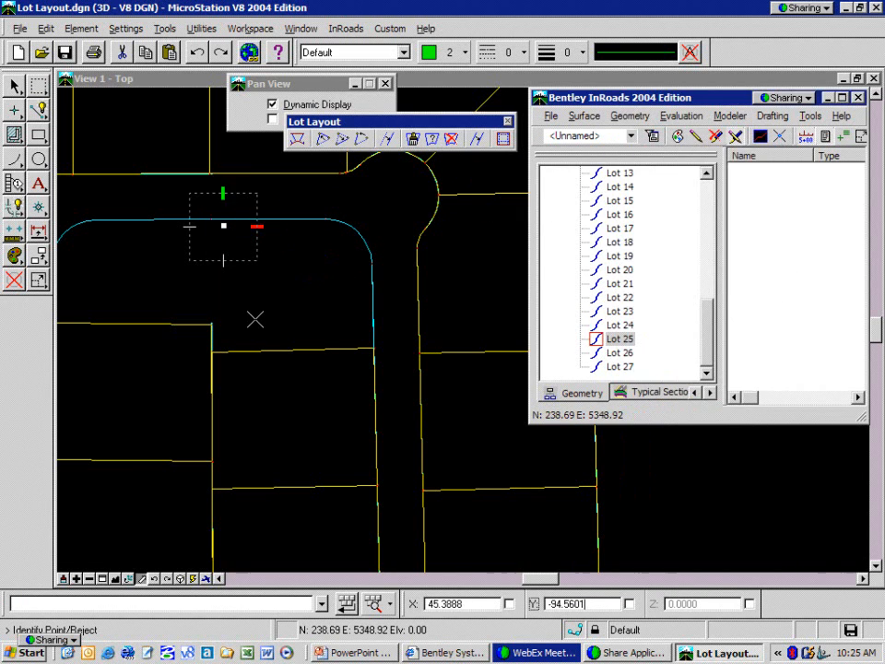
click(214, 352)
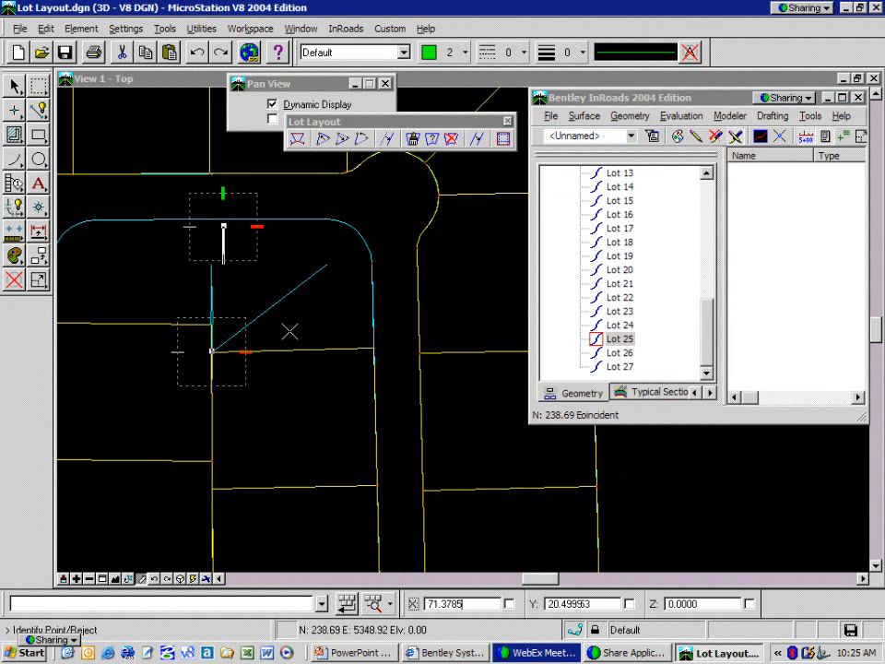
click(335, 327)
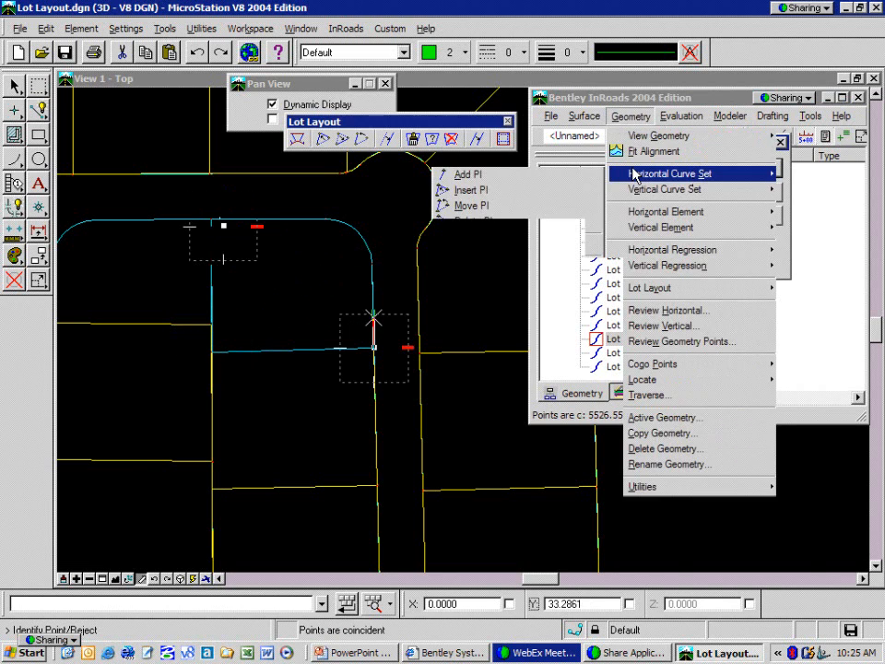
right_click(330, 284)
right_click(327, 286)
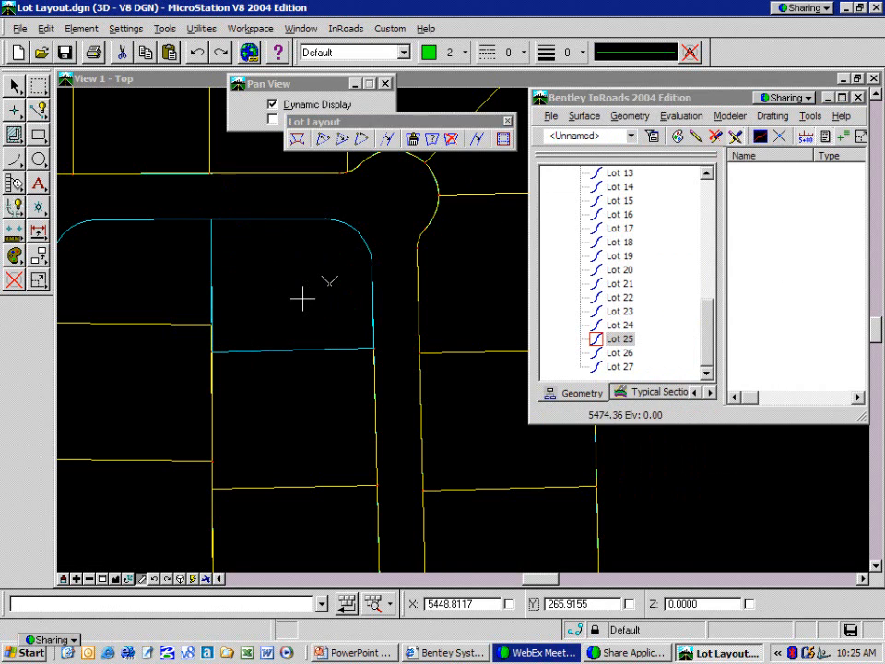
scroll(302, 297, down, 3)
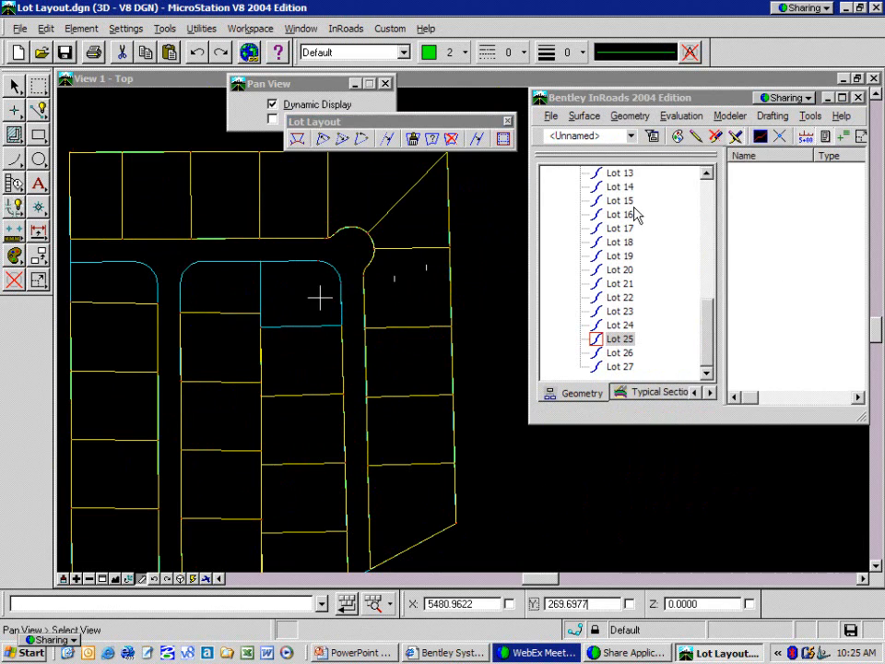
drag(319, 297, 341, 276)
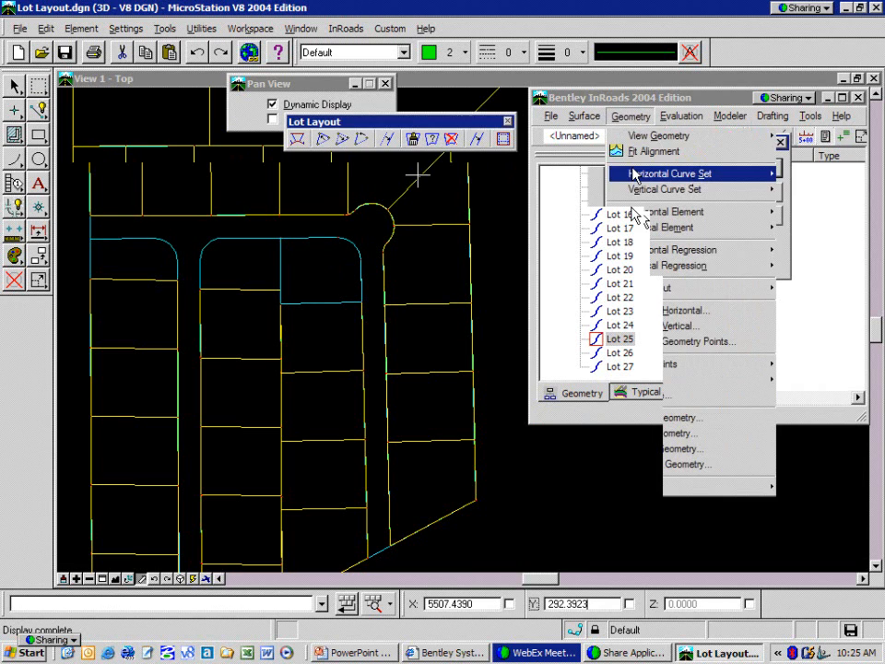
click(415, 141)
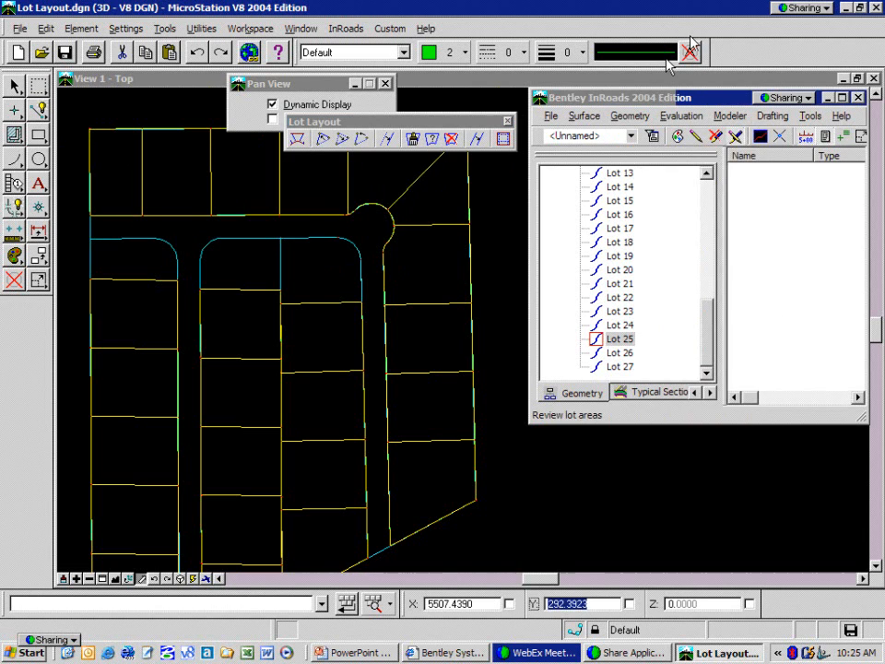
click(692, 50)
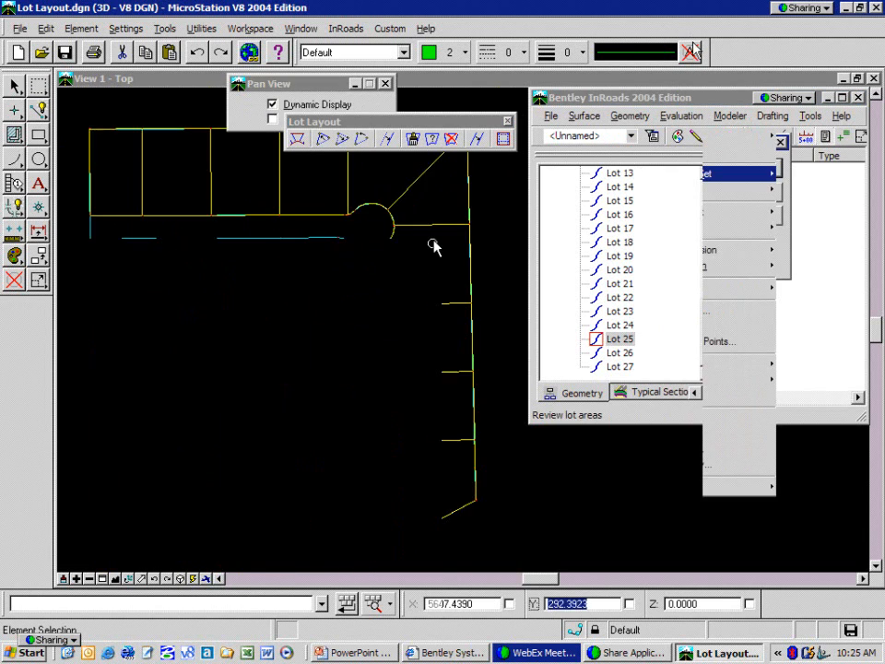
Step: Display all lots in the plan view, undo that display, and display all lots again
click(413, 140)
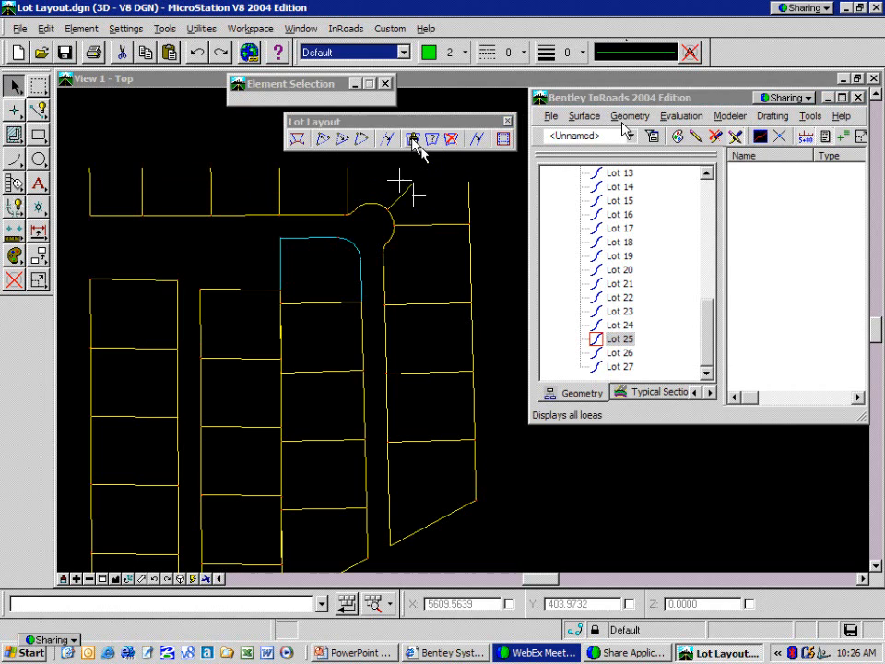
click(197, 53)
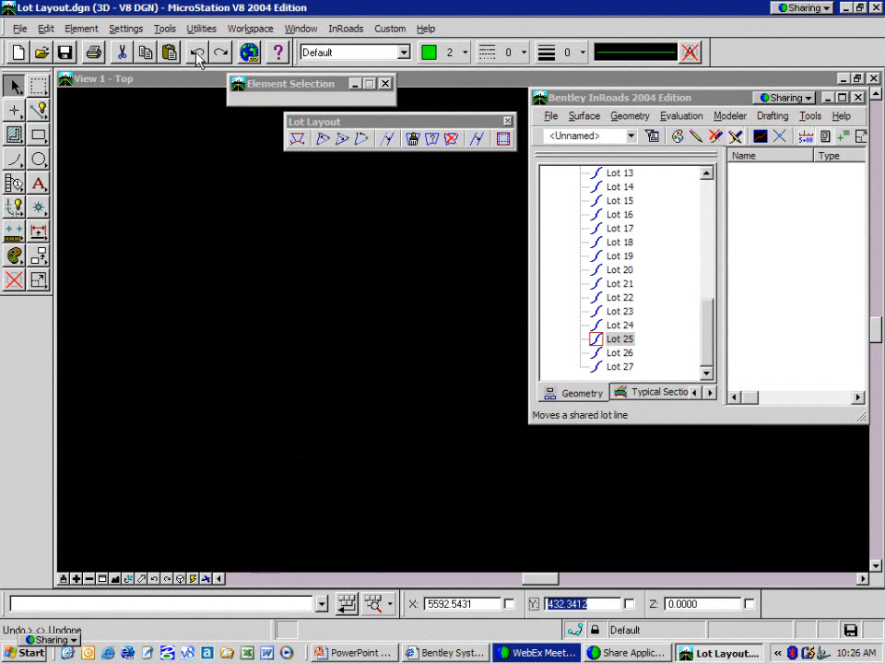
click(197, 54)
click(412, 138)
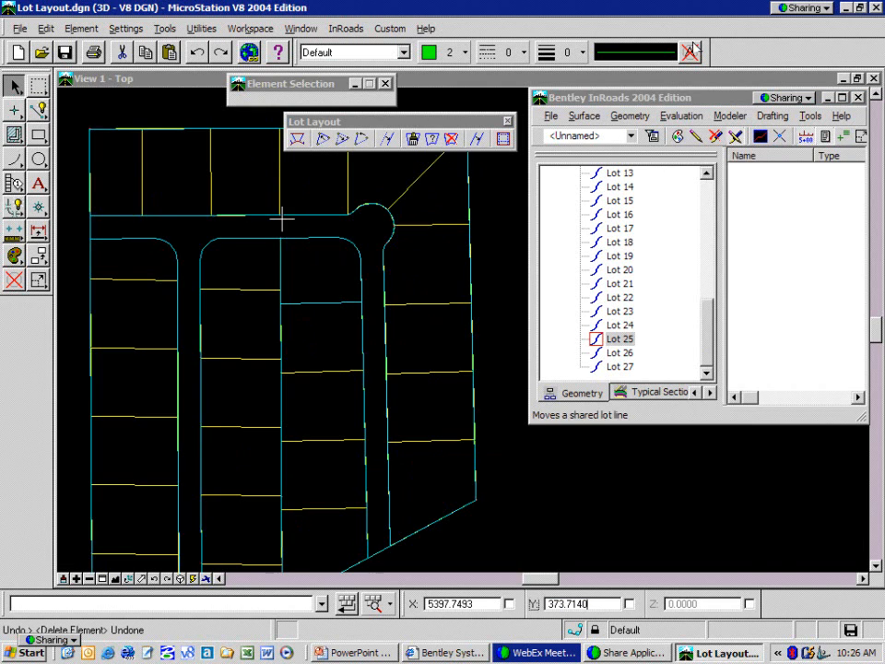
click(413, 138)
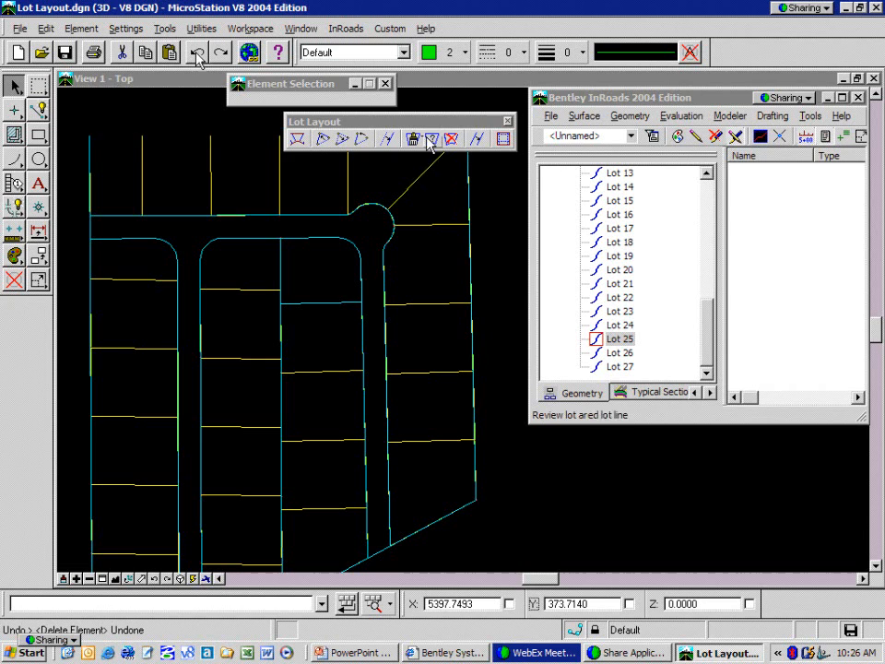
Step: Review the areas of individual lots in the layout, including Lot 25
click(430, 139)
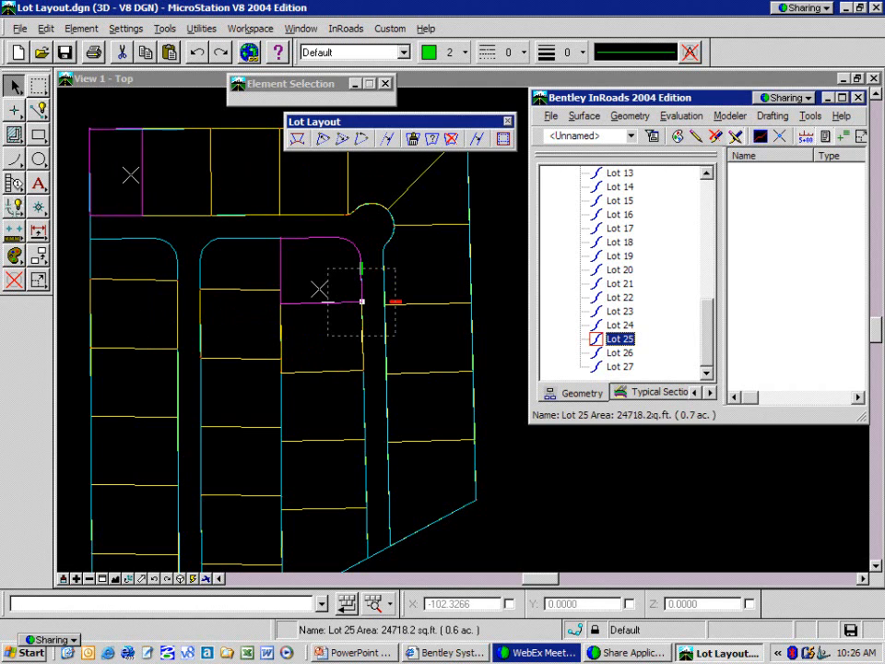
click(197, 53)
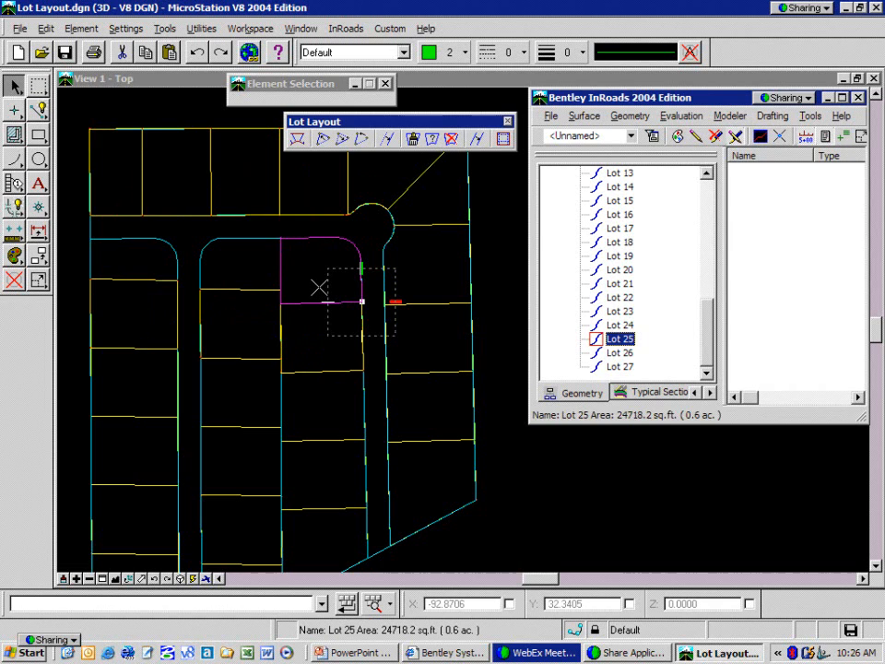
click(131, 175)
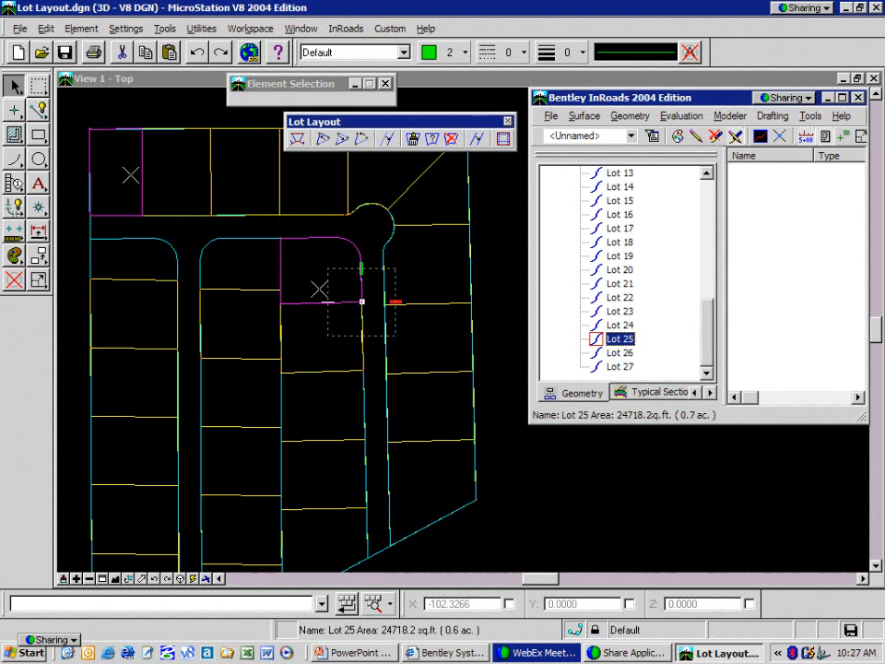
Step: Undo the temporary lot highlighting drawn by the area review until only the lot lines are left
click(198, 52)
click(197, 53)
click(198, 53)
click(198, 52)
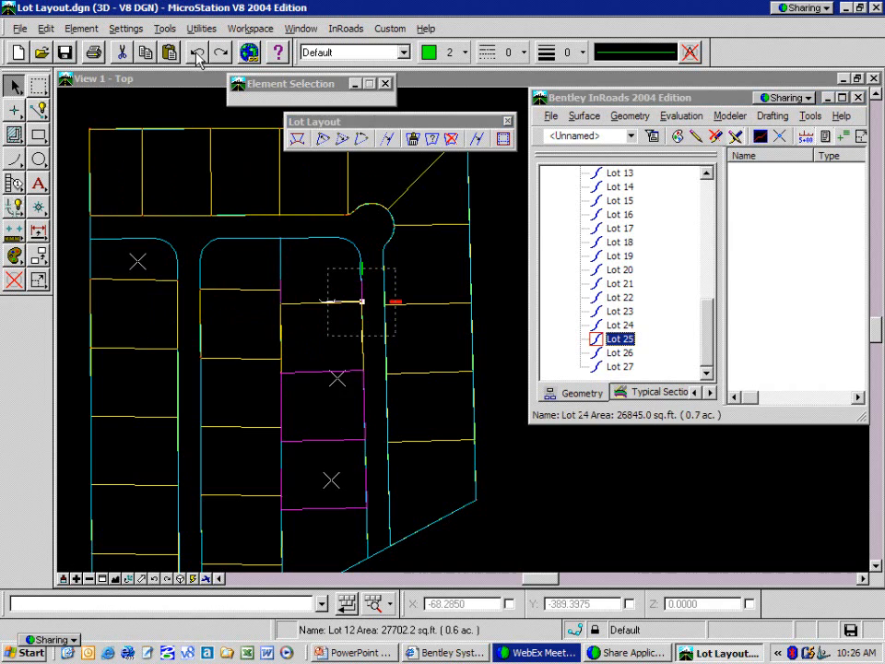
click(198, 53)
click(197, 52)
click(197, 52)
click(198, 52)
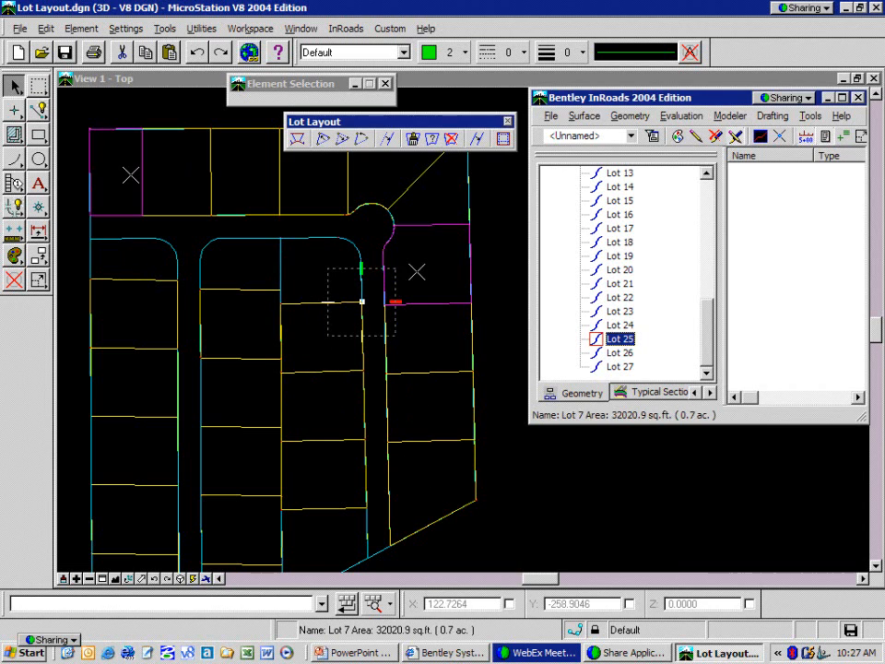
click(197, 53)
click(197, 53)
click(197, 53)
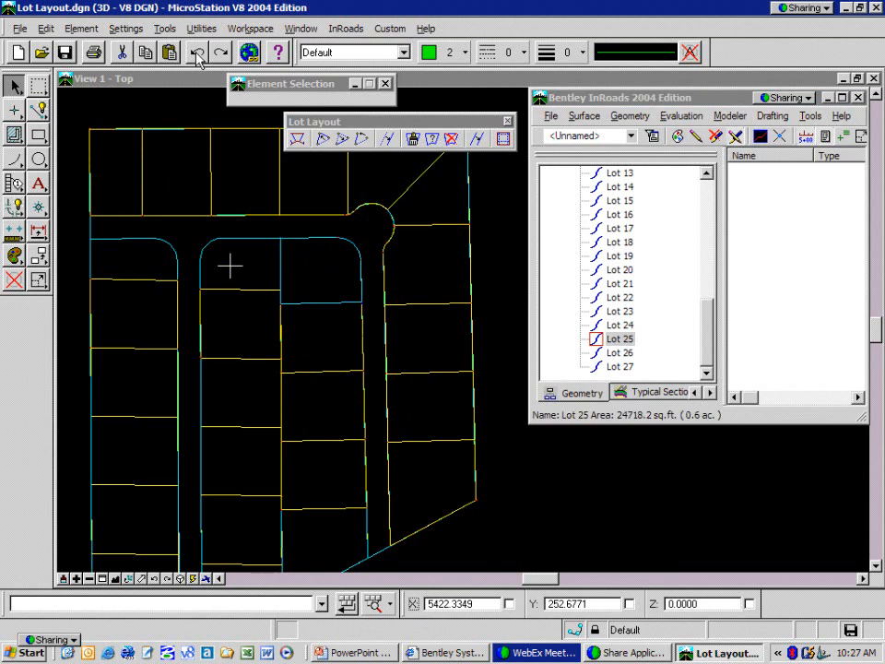
Step: Set Lot 26 as the active horizontal alignment for the unfinished corner lot beside the street intersection
scroll(229, 266, up, 1)
scroll(258, 268, down, 1)
mouse_move(165, 255)
middle_down()
mouse_move(332, 237)
mouse_move(321, 274)
mouse_move(363, 287)
middle_up()
scroll(321, 274, up, 1)
click(617, 353)
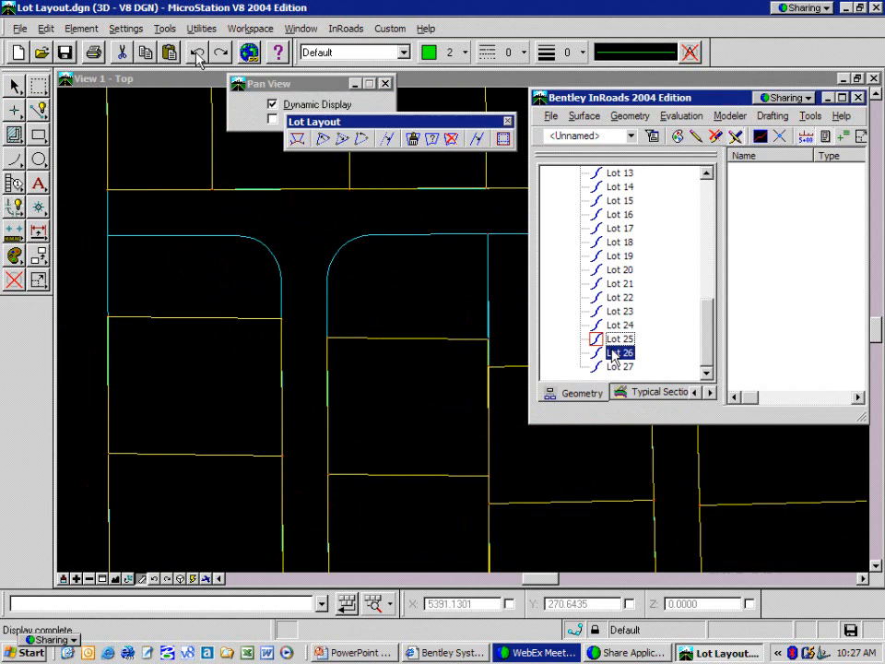
right_click(614, 353)
click(660, 372)
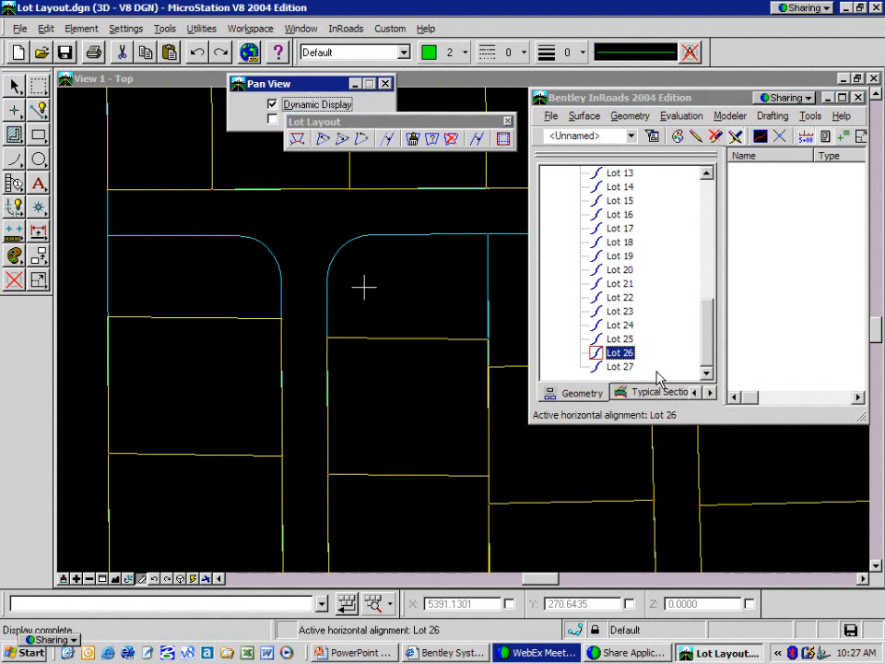
Step: Add a fixed curve by three points to Lot 26, snapped along the rounded street corner
click(631, 117)
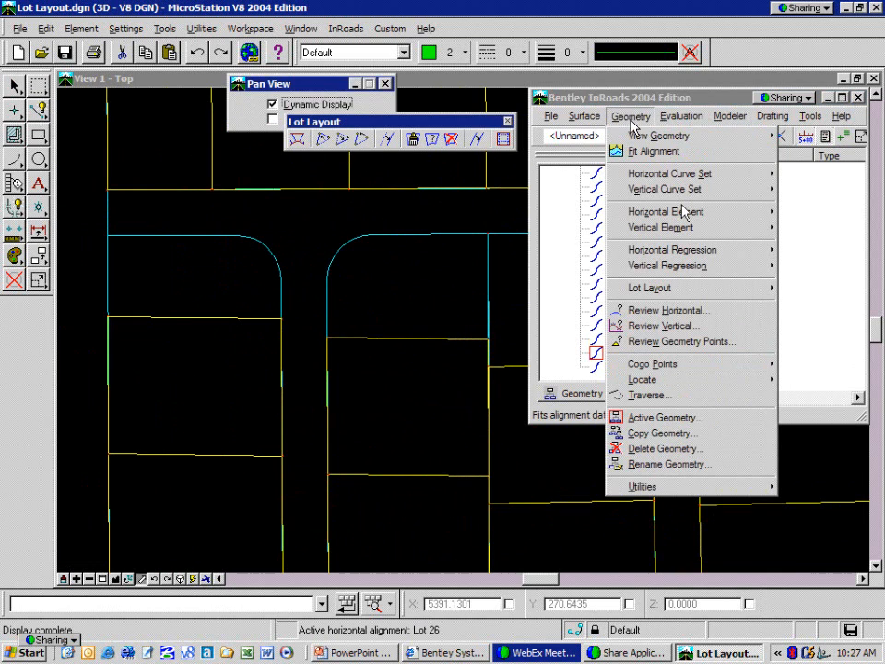
mouse_move(685, 212)
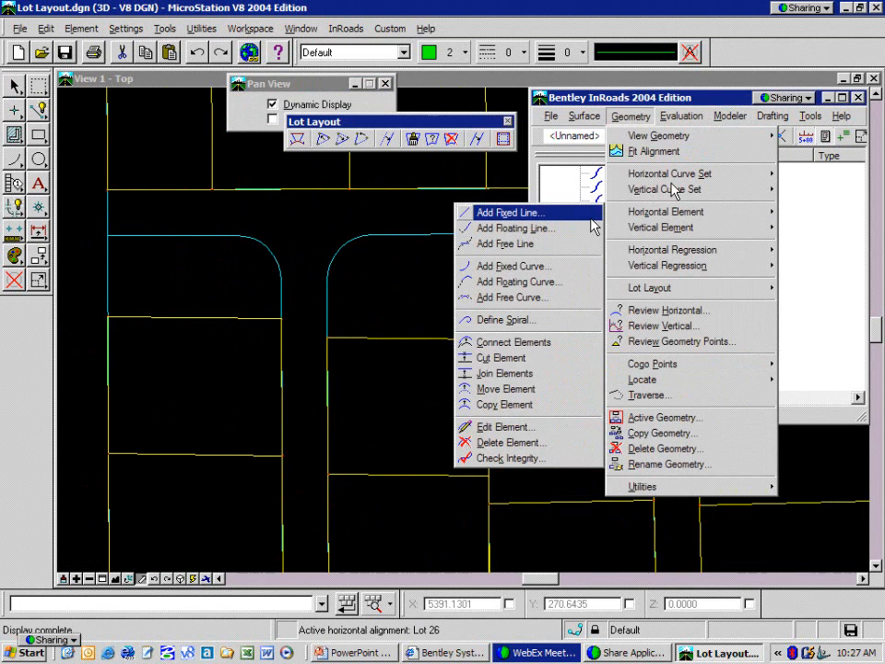
click(562, 269)
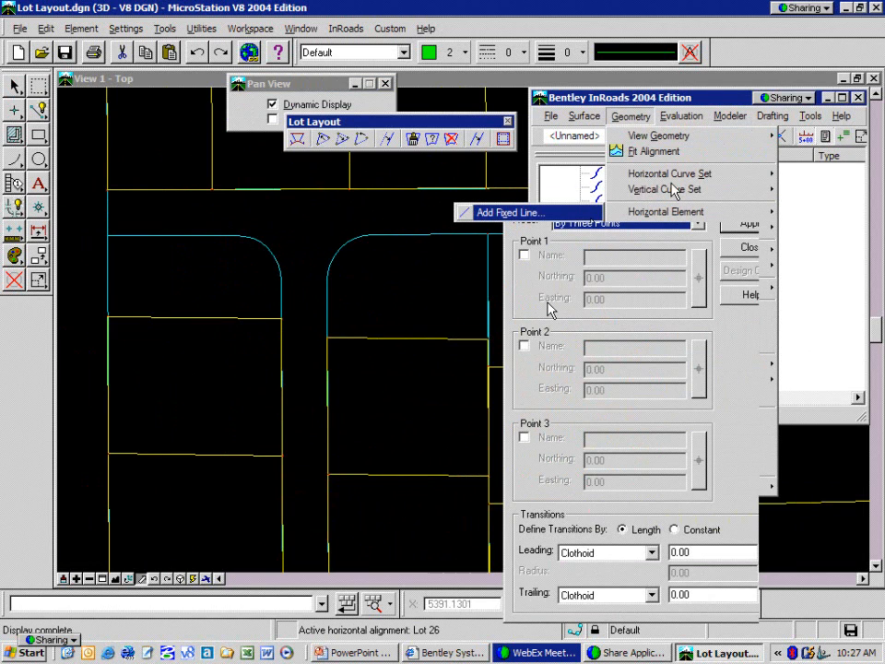
click(748, 224)
click(372, 234)
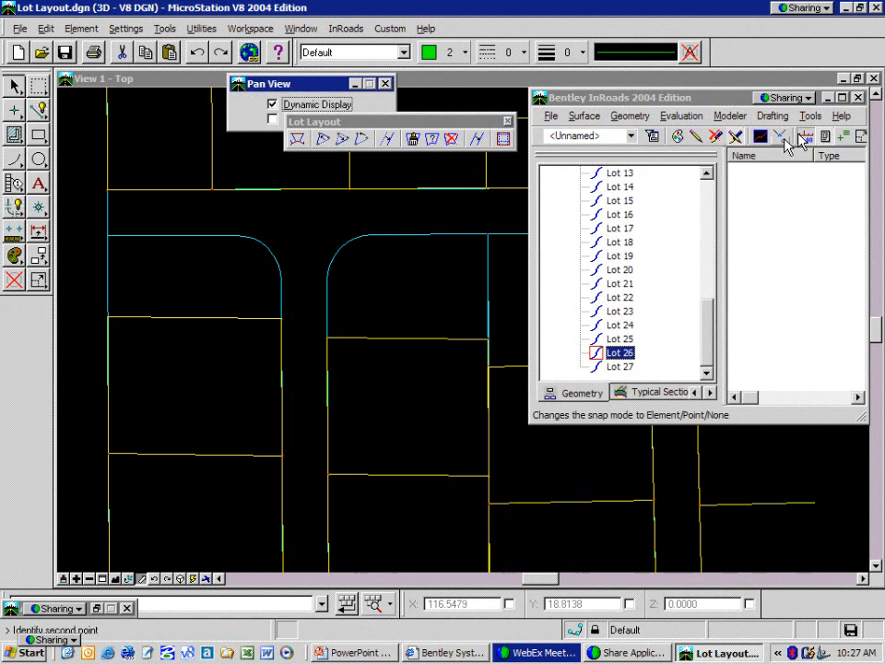
click(337, 247)
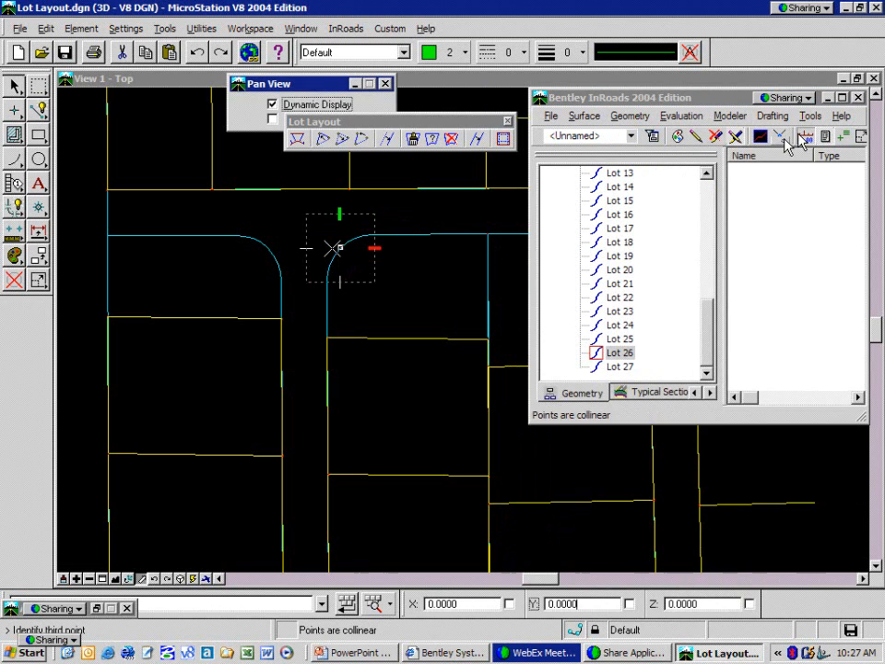
click(780, 136)
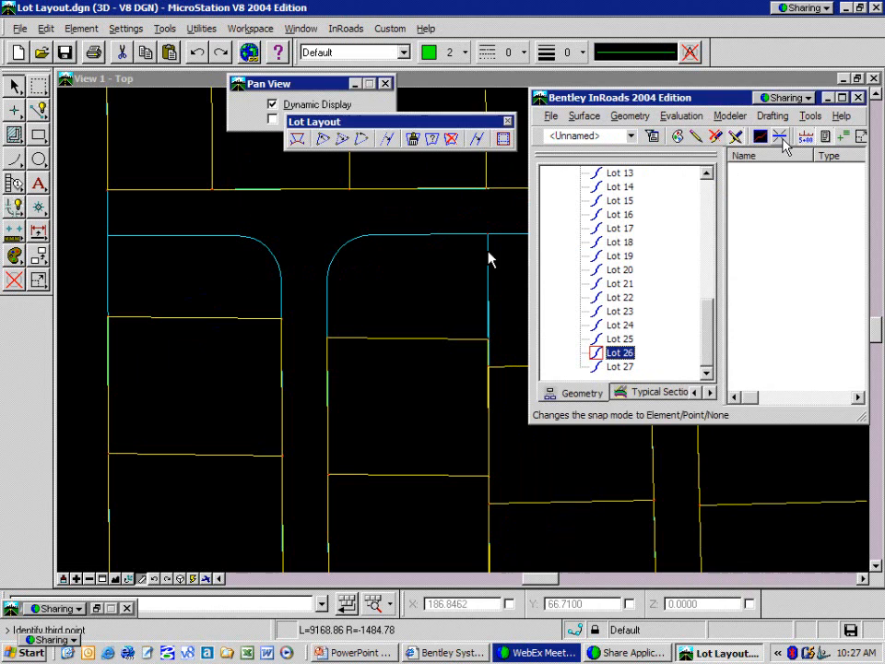
click(340, 272)
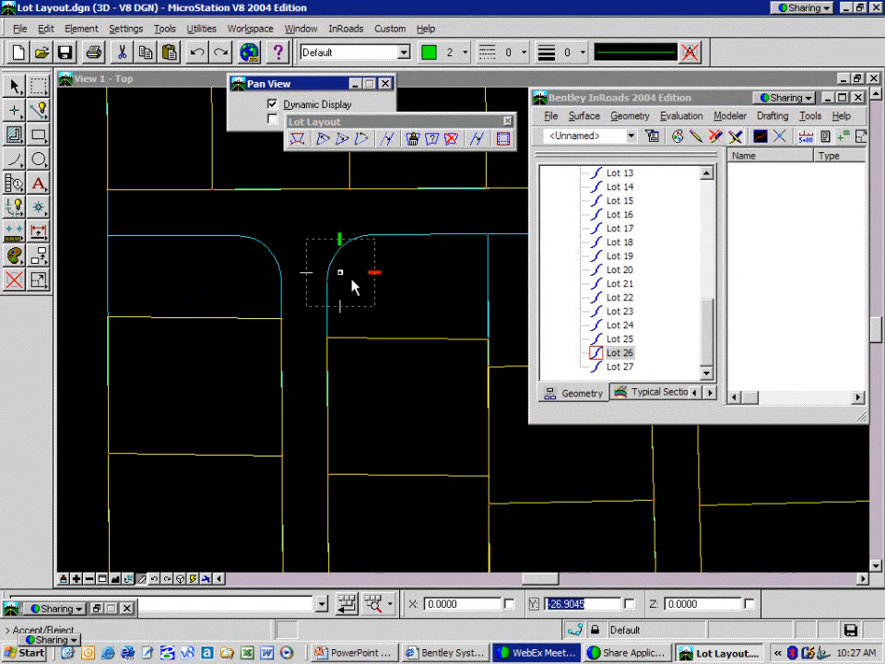
click(782, 139)
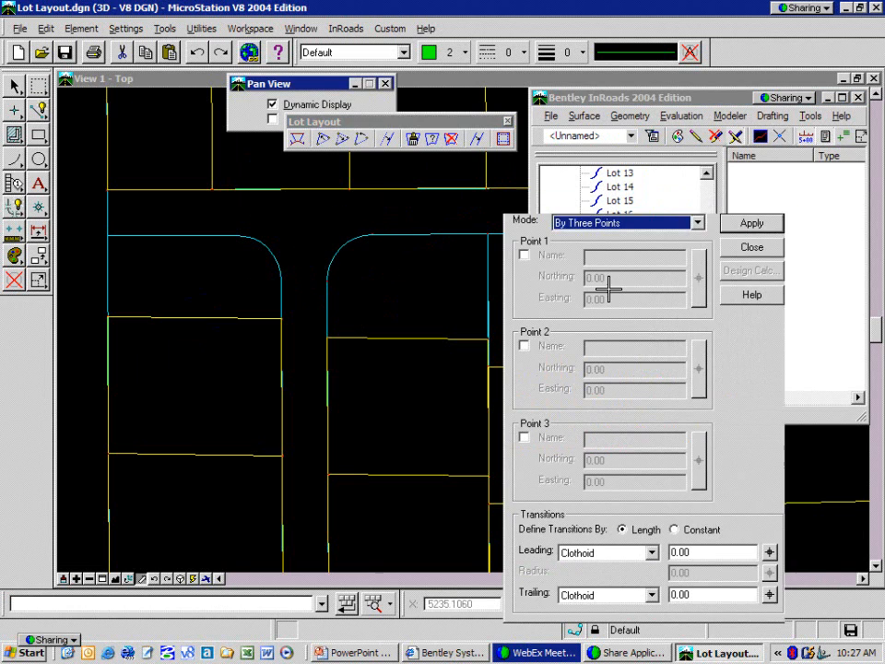
click(749, 248)
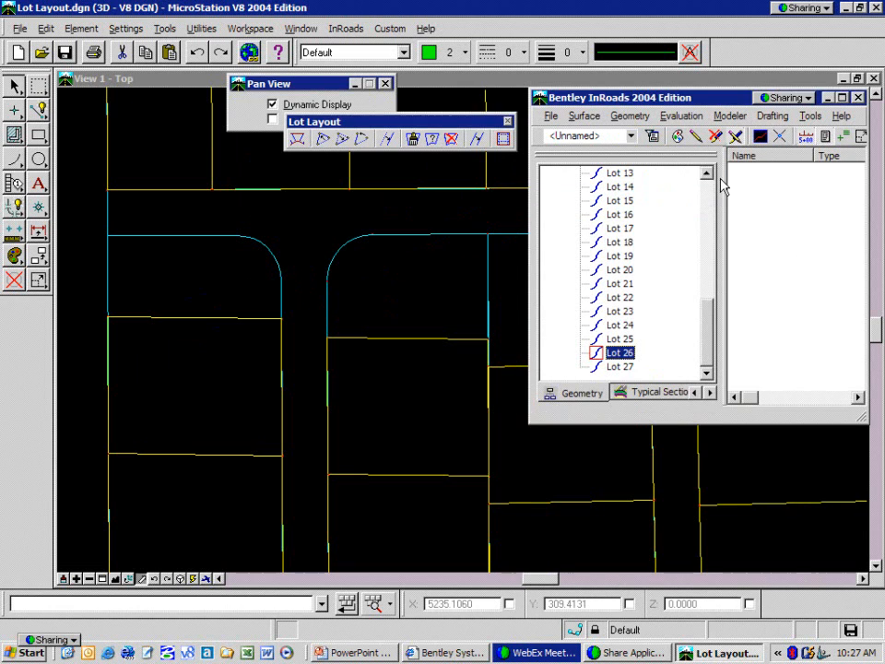
Step: Add floating lines in By Point mode from both ends of Lot 26's corner curve along its street frontages
click(632, 116)
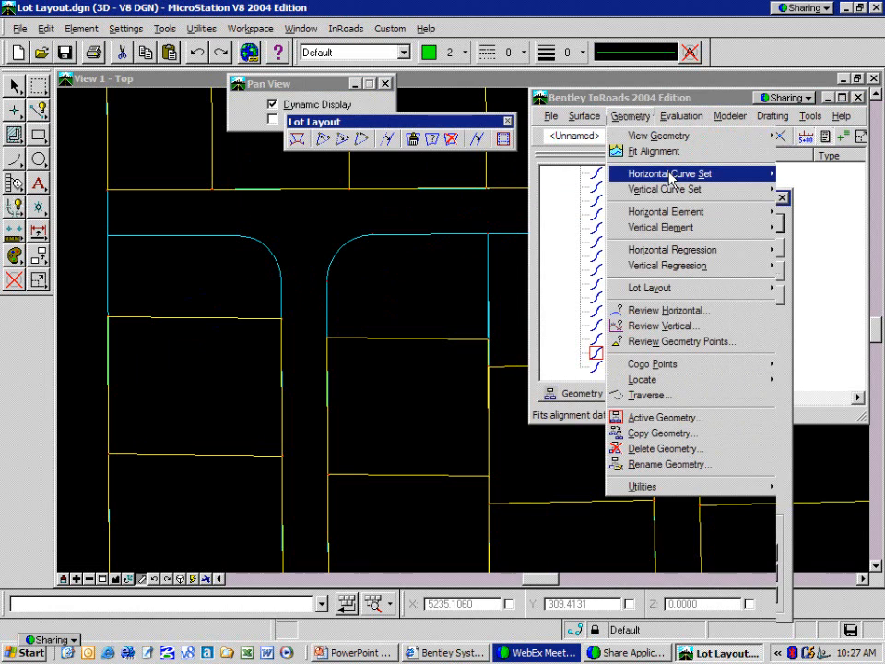
click(633, 119)
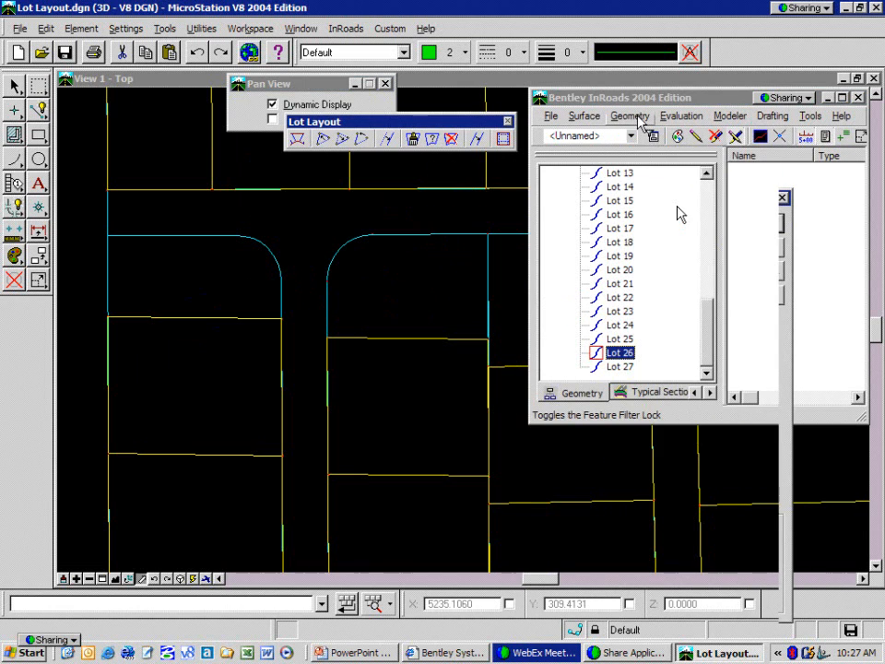
click(637, 119)
mouse_move(664, 214)
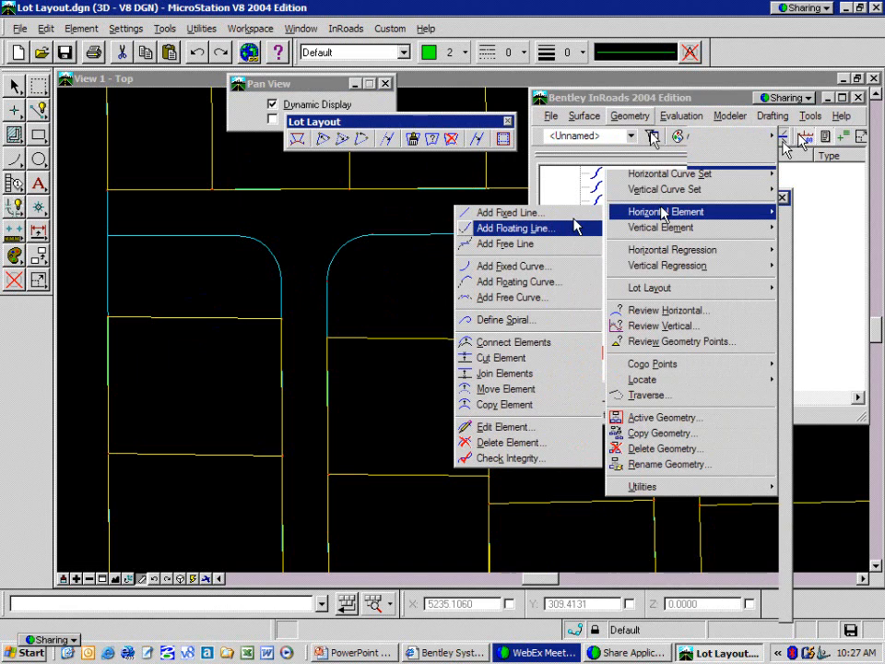
click(567, 229)
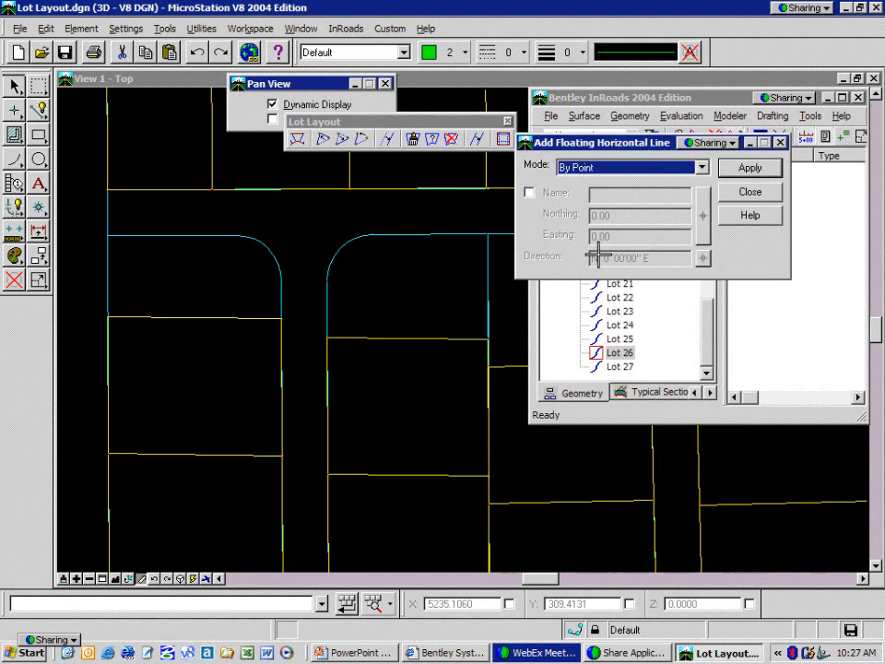
click(750, 170)
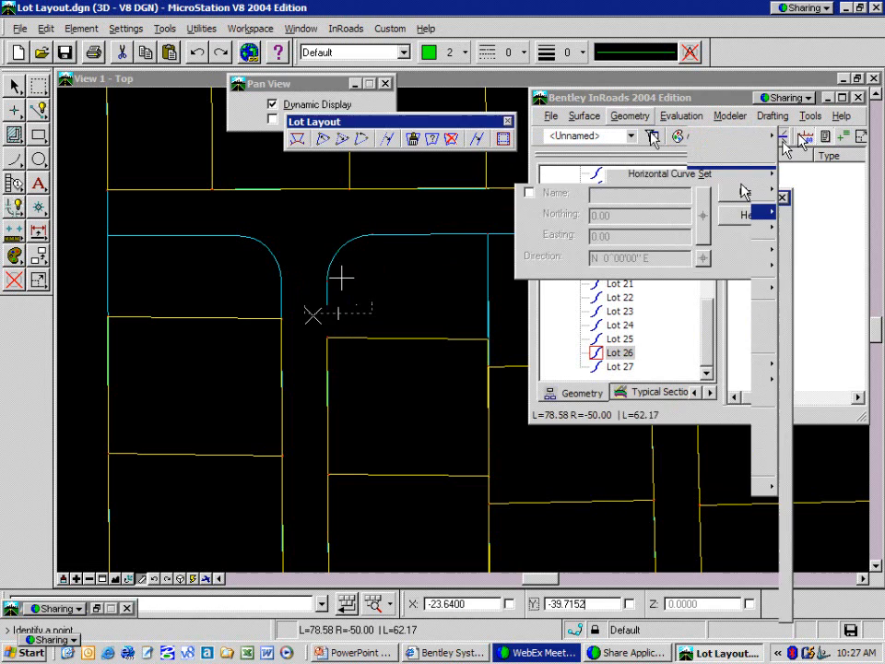
click(324, 320)
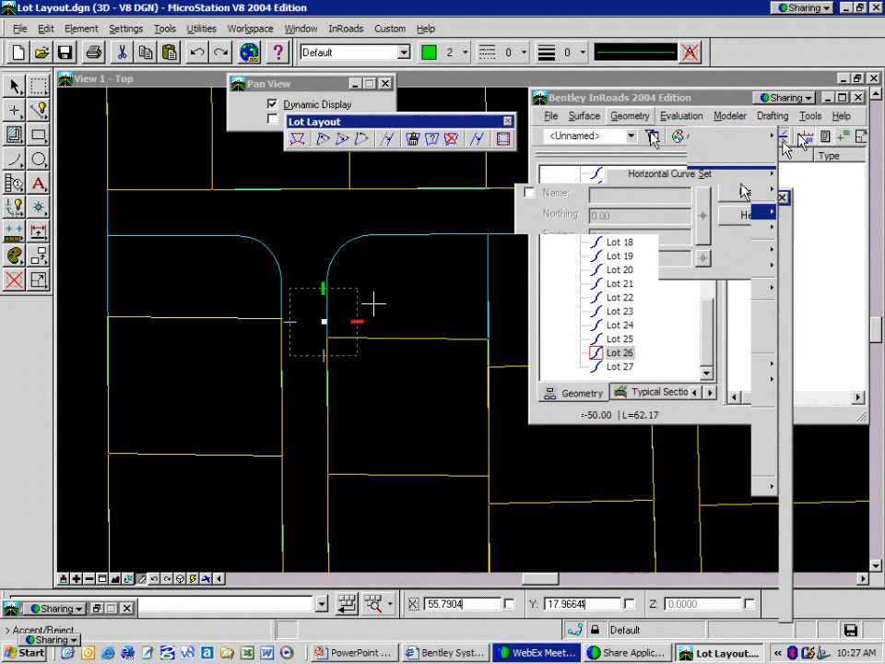
click(374, 303)
click(376, 222)
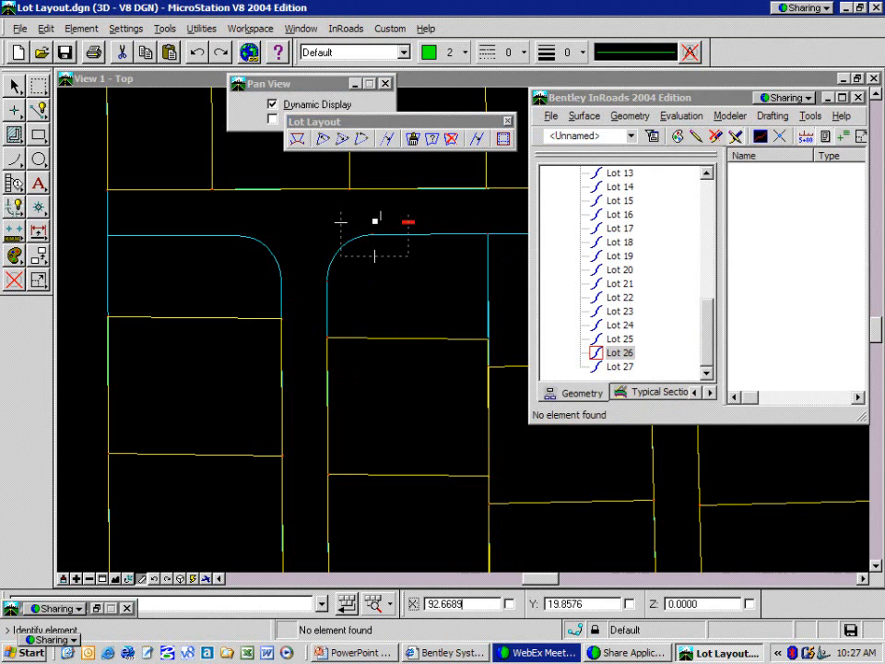
click(377, 236)
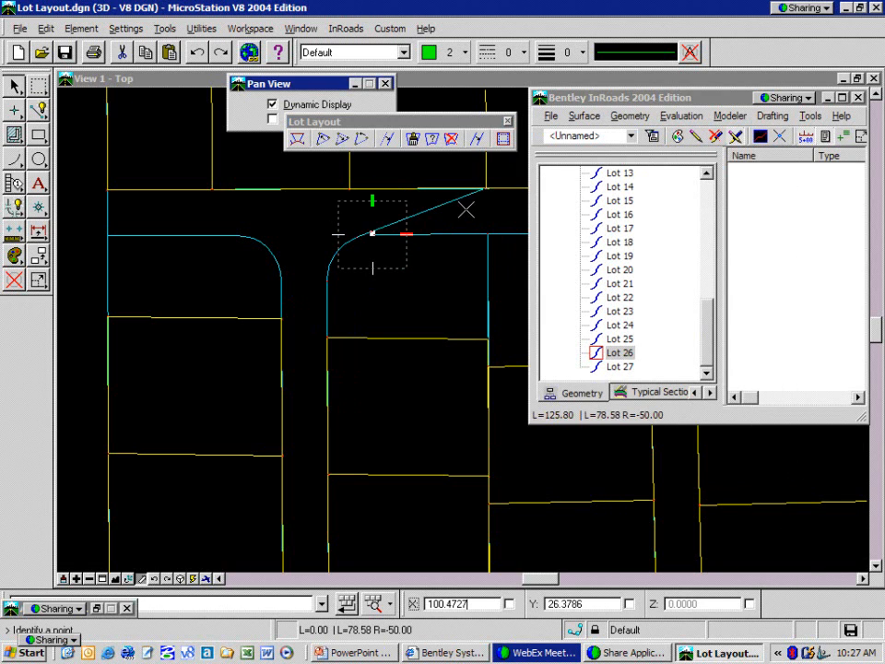
right_click(456, 279)
right_click(459, 277)
click(741, 199)
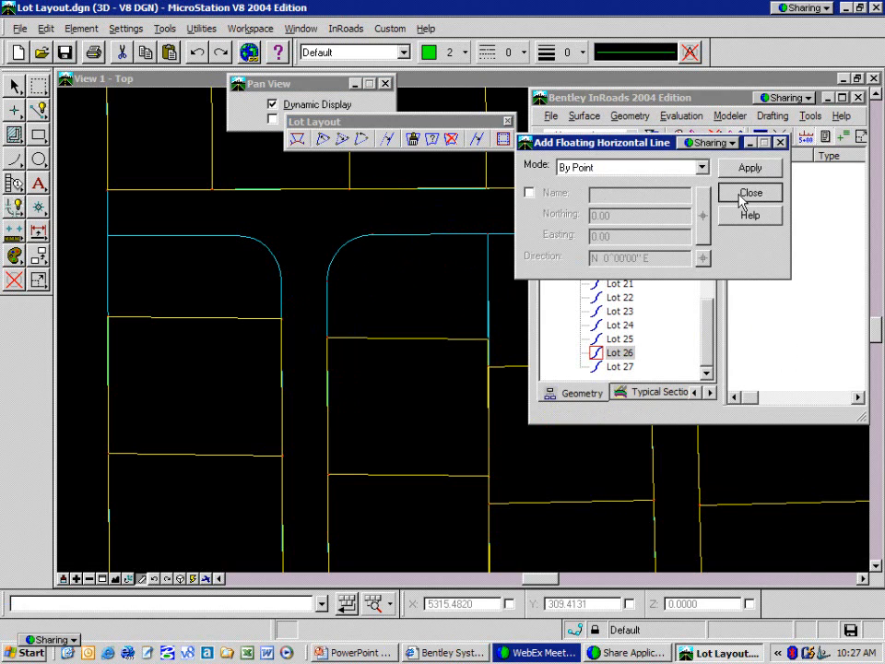
Step: Add PIs to Lot 26 from the upper end of its rear line through both lower lot corners, closing the boundary
click(634, 120)
mouse_move(674, 173)
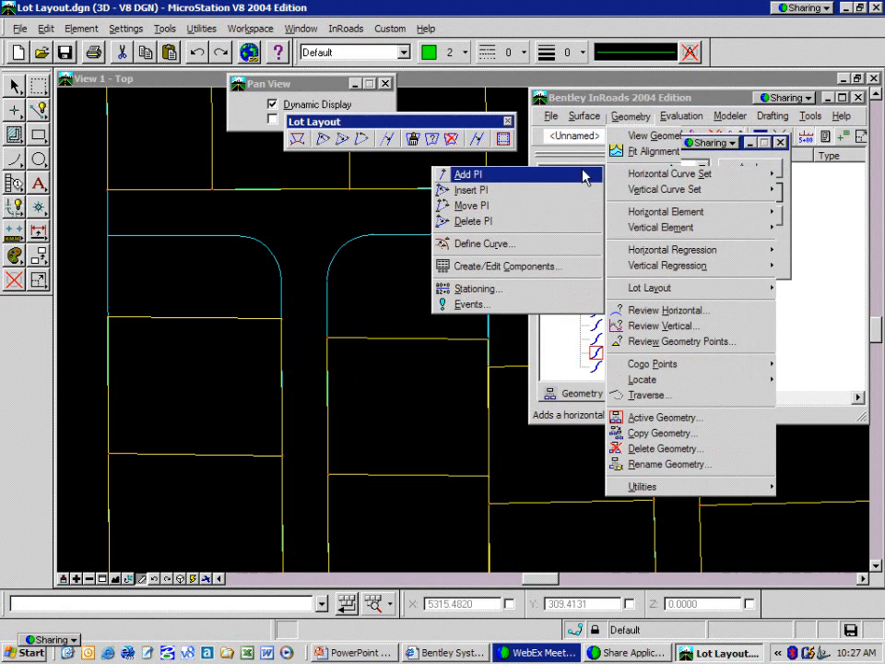
click(530, 178)
click(483, 242)
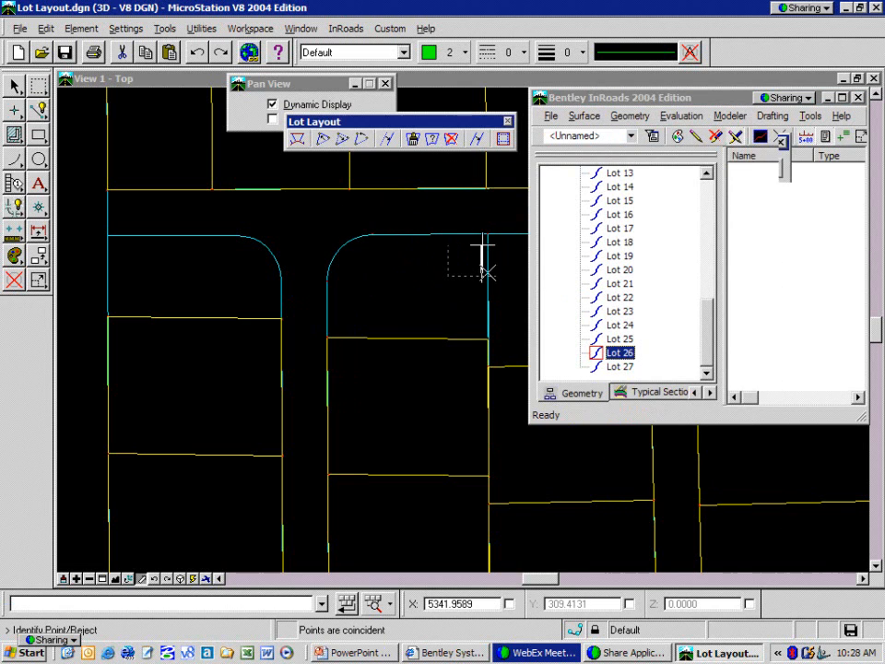
click(488, 338)
click(327, 337)
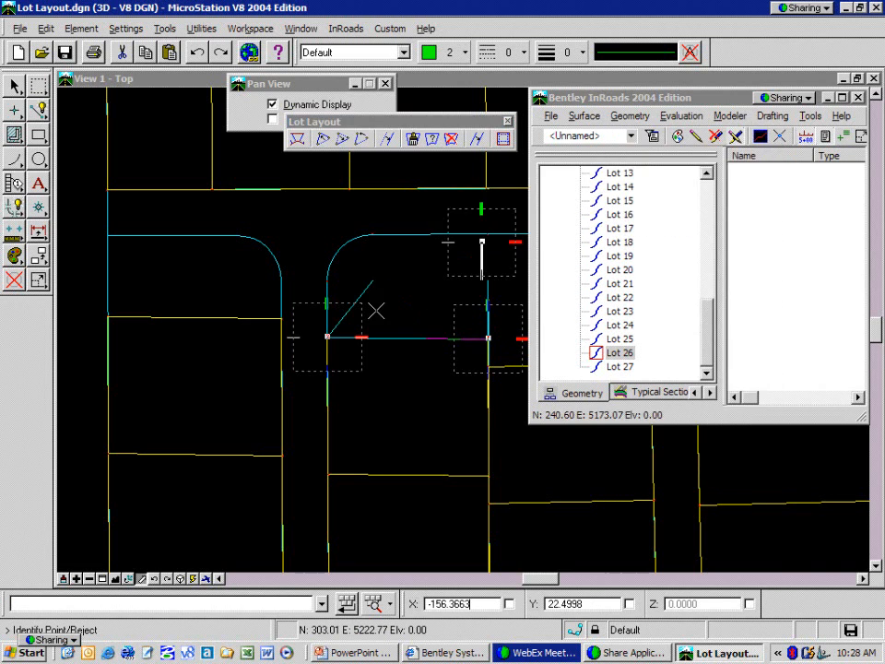
right_click(393, 277)
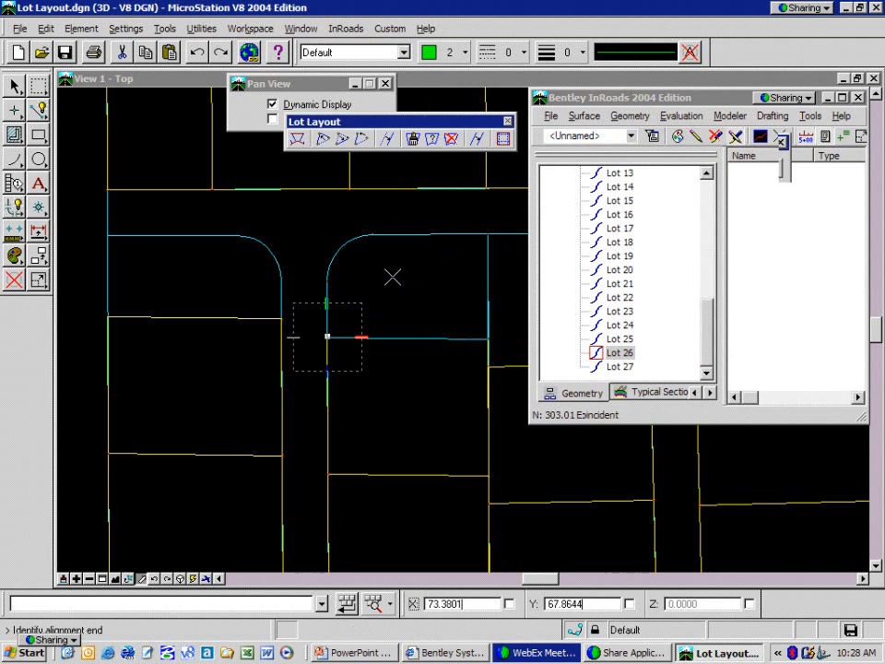
right_click(393, 276)
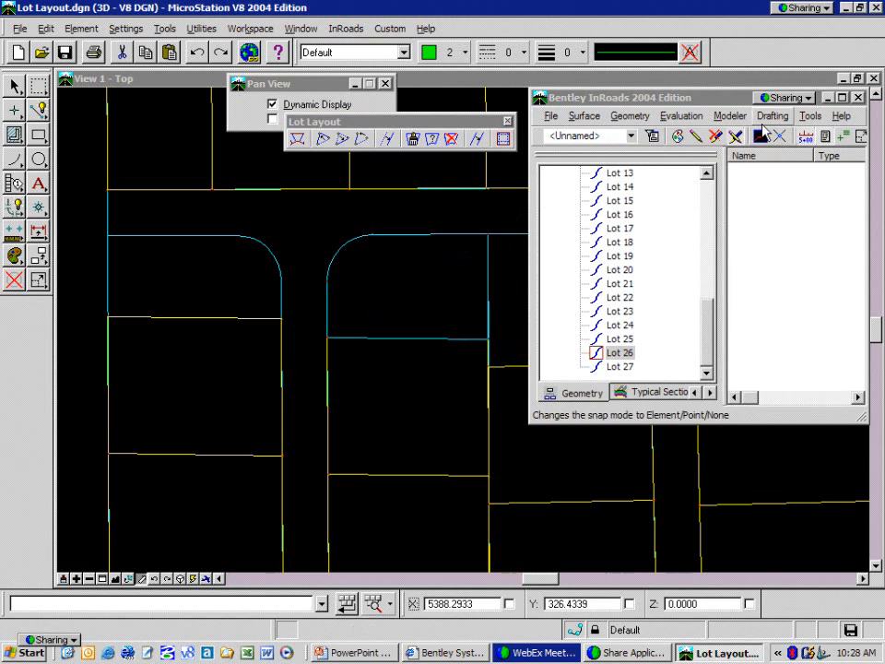
Step: Review the area of the newly closed Lot 26 beside the street intersection
click(433, 140)
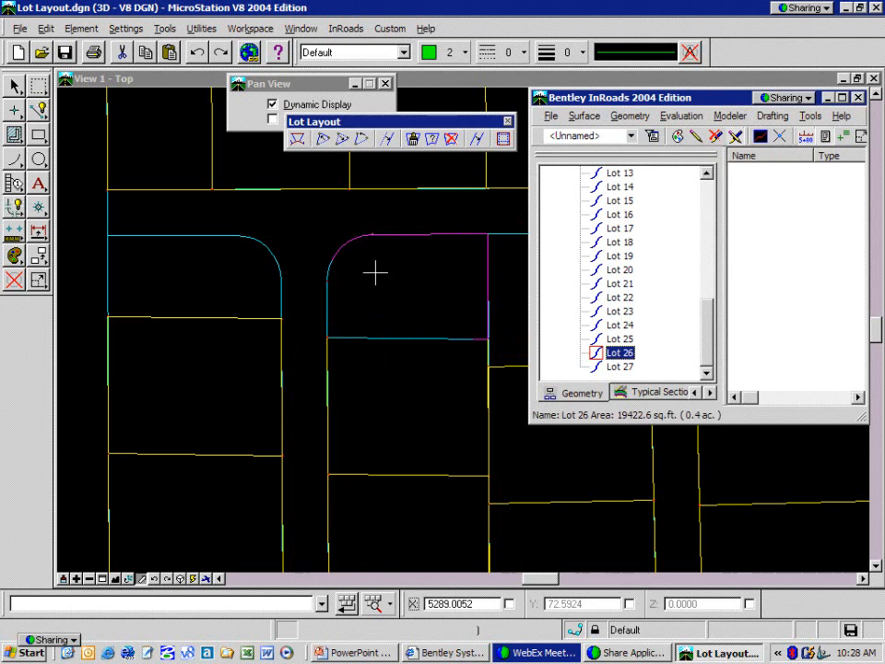
scroll(376, 272, down, 4)
scroll(376, 272, up, 4)
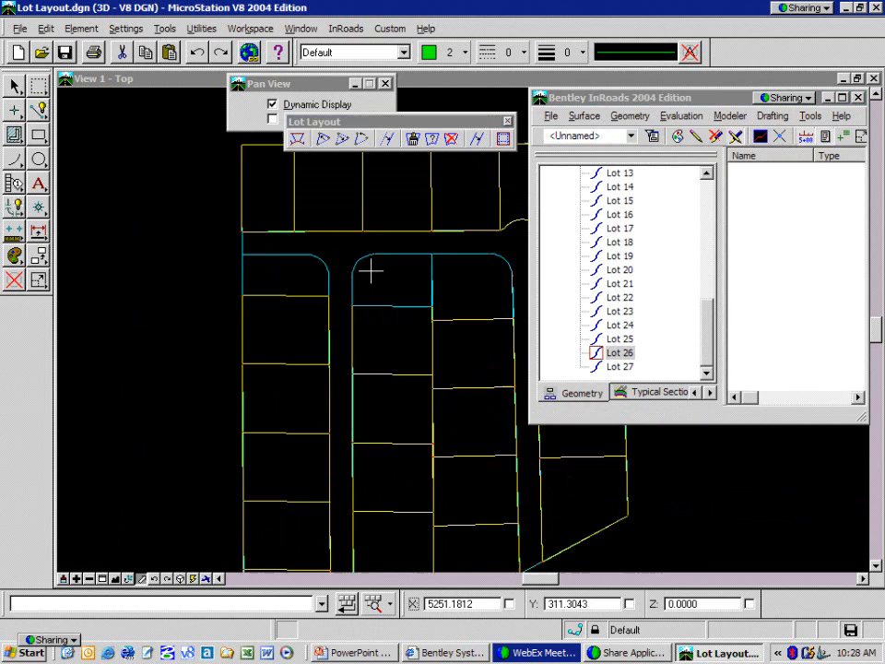
scroll(375, 272, down, 2)
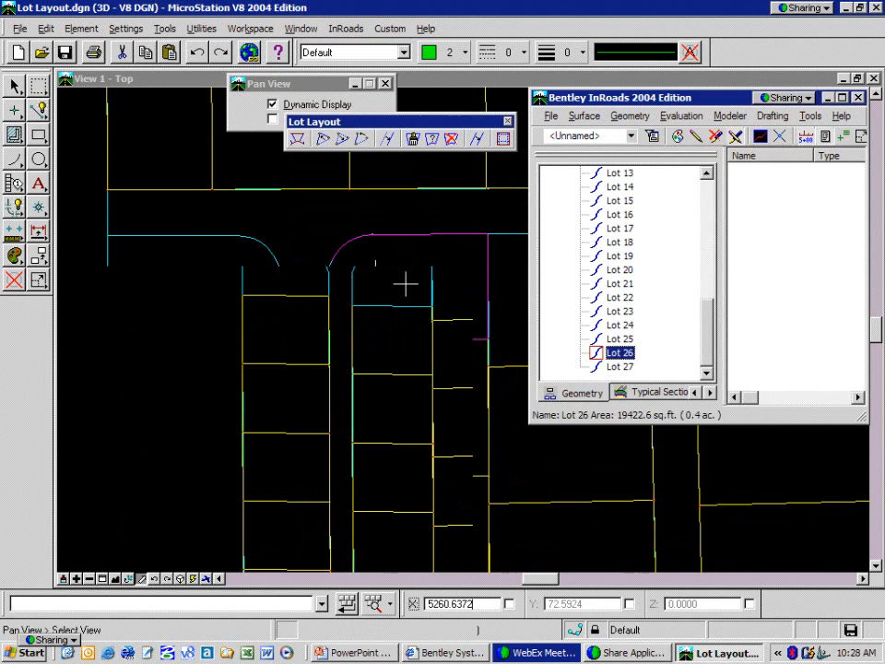
middle_drag(404, 285, 320, 257)
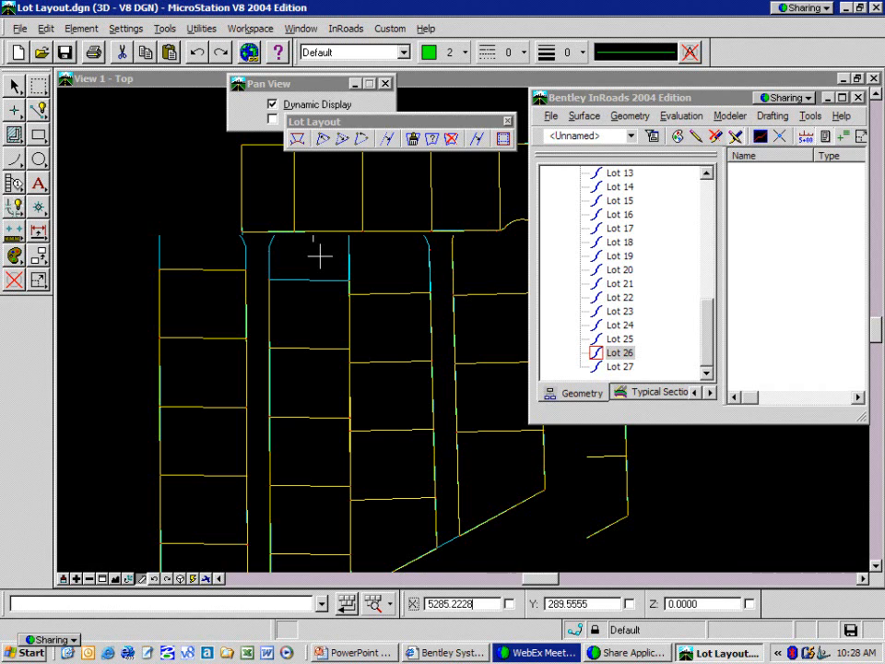
middle_drag(327, 273, 299, 249)
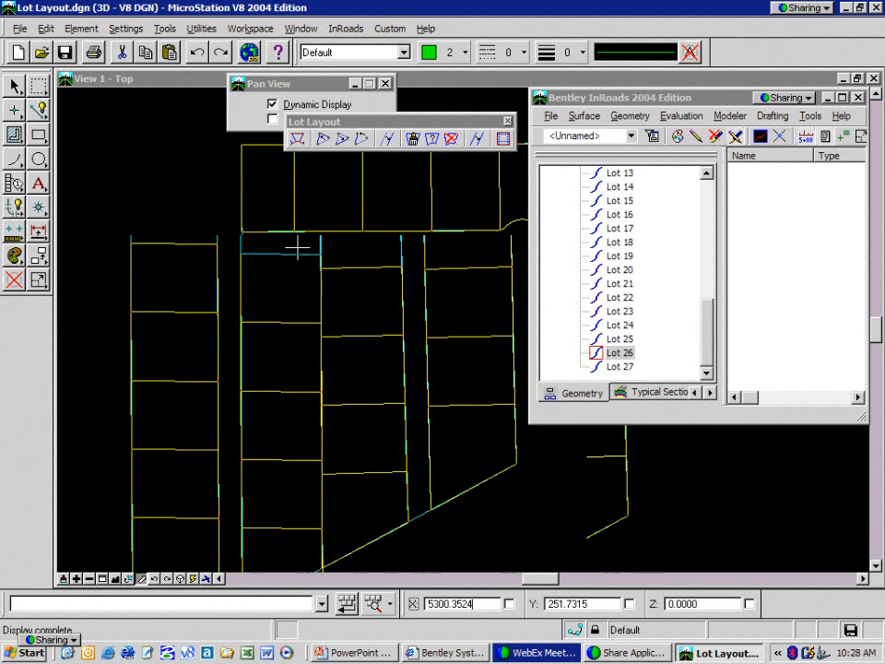
Step: Switch to the PowerPoint slide show InRoadsLotLayout.ppt
key(alt+Tab)
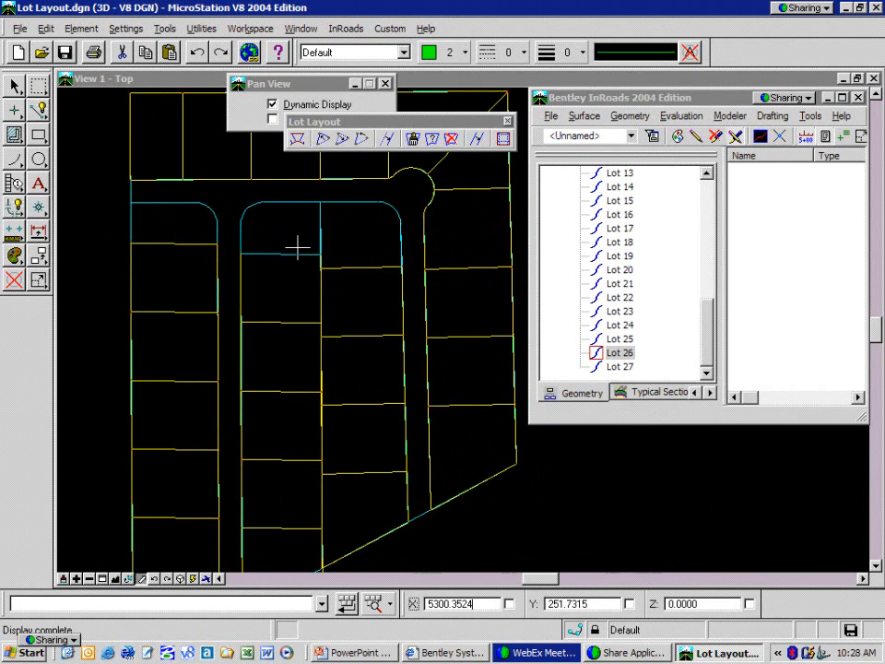
key(alt+Tab)
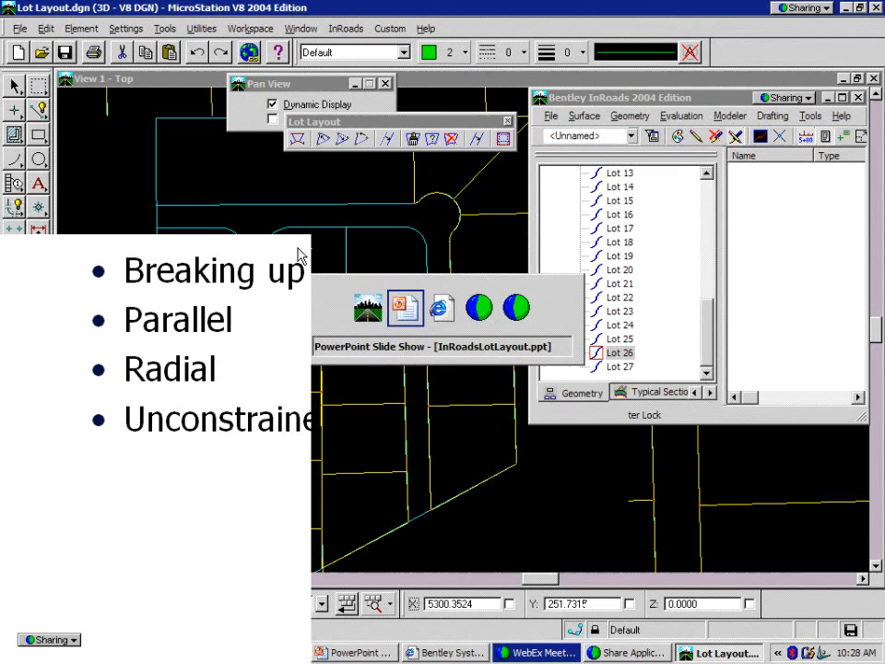
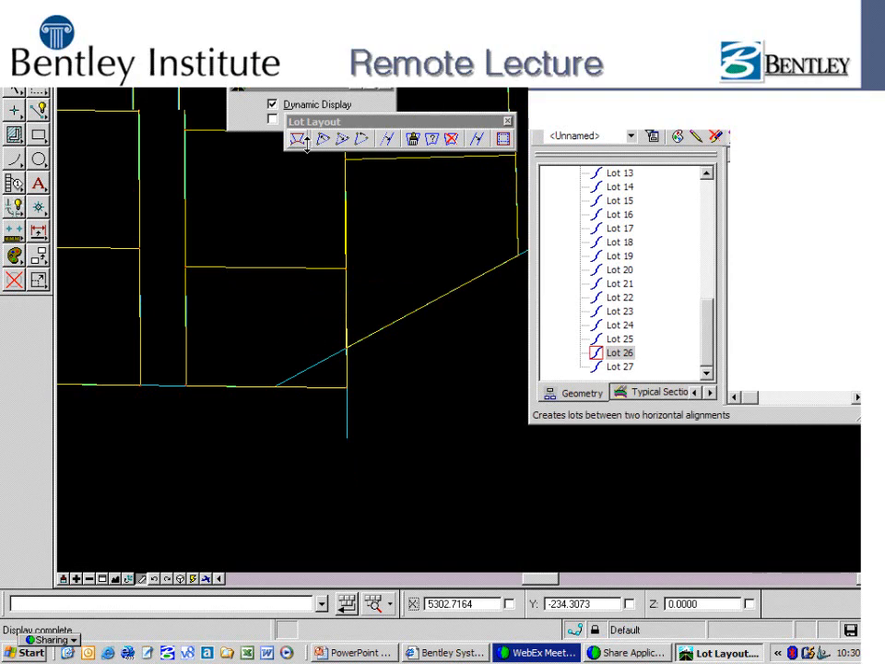
Step: Insert a shared point on the bottom corner lot's rear line, snapped to its intersection with the diagonal boundary
click(322, 139)
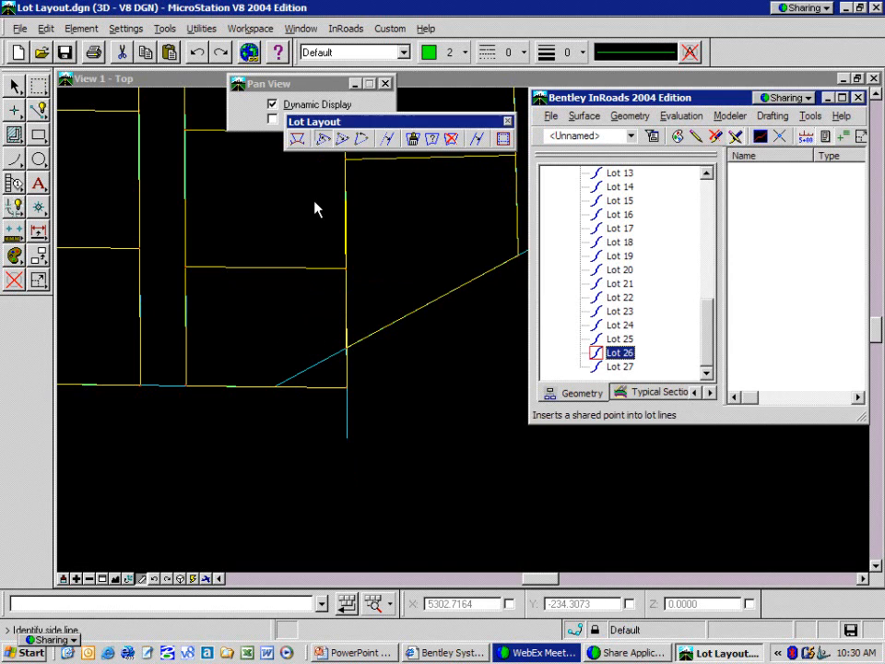
click(343, 382)
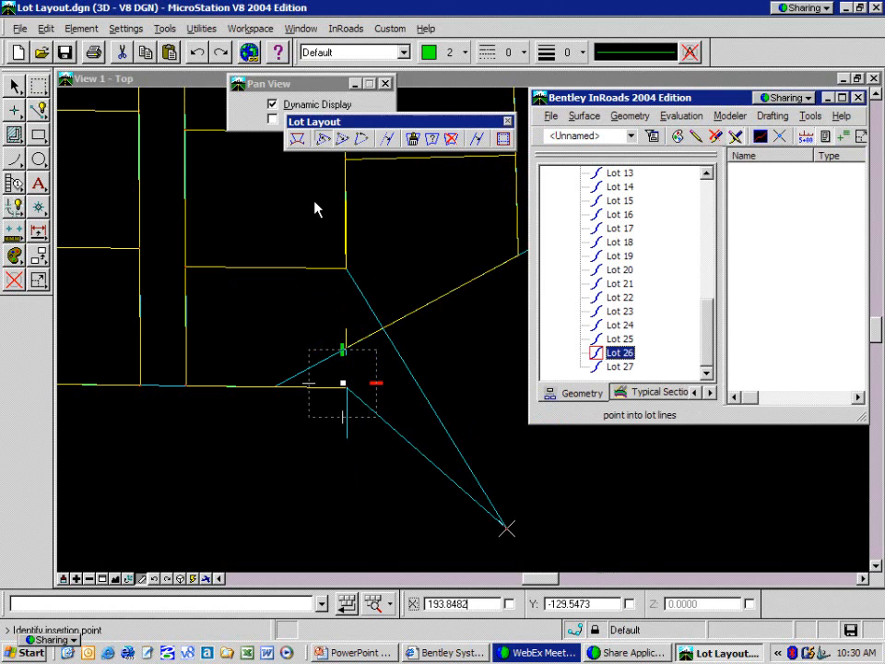
click(579, 630)
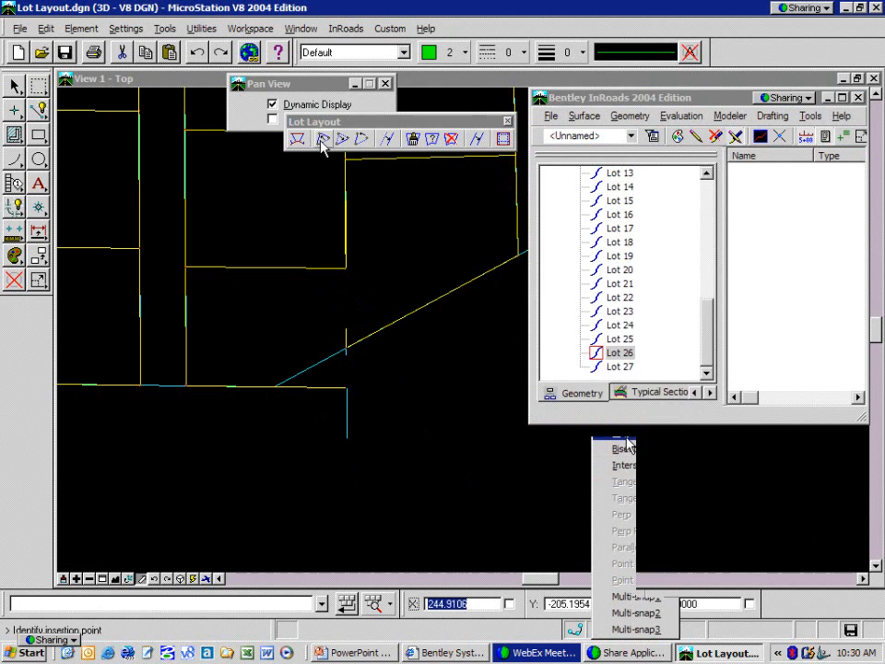
click(612, 465)
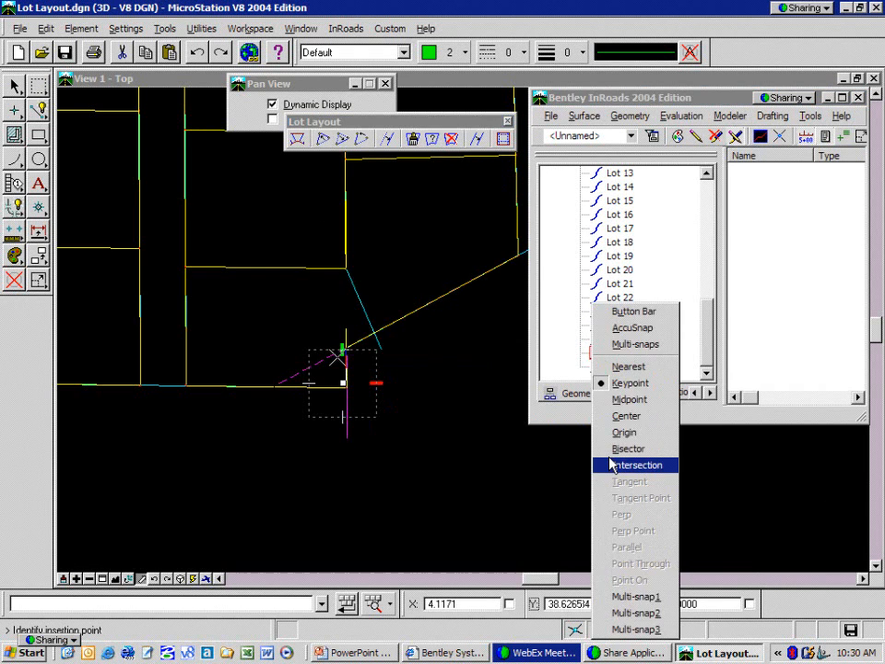
click(341, 350)
click(325, 331)
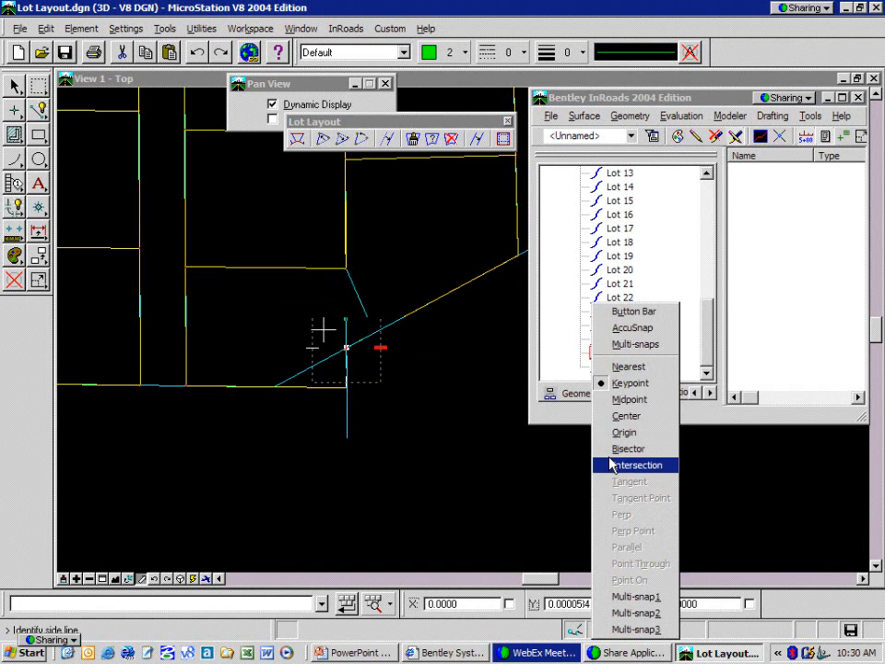
right_click(315, 348)
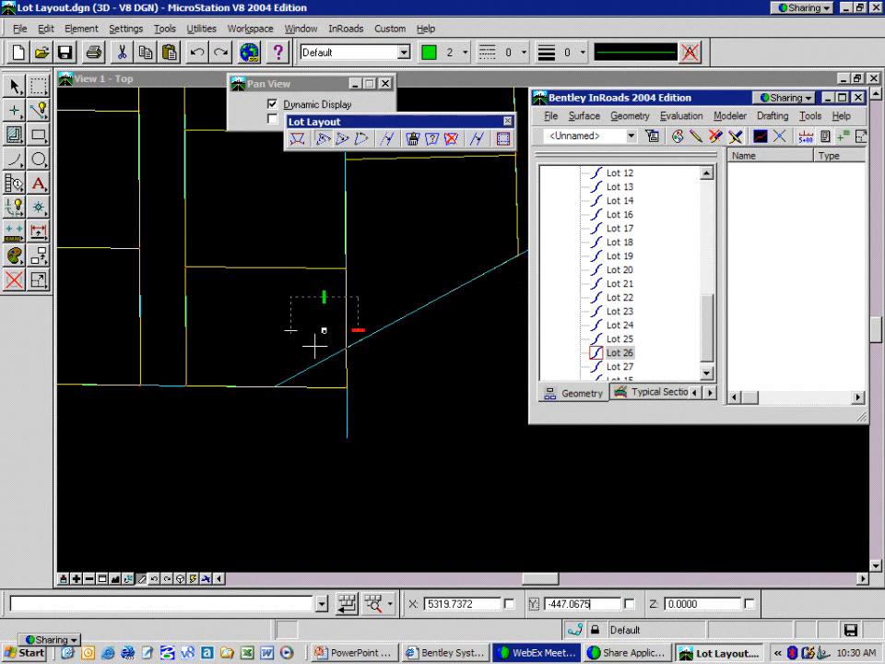
Step: Move the bottom corner lot's lower rear corner to the lower end of the diagonal boundary line
click(343, 138)
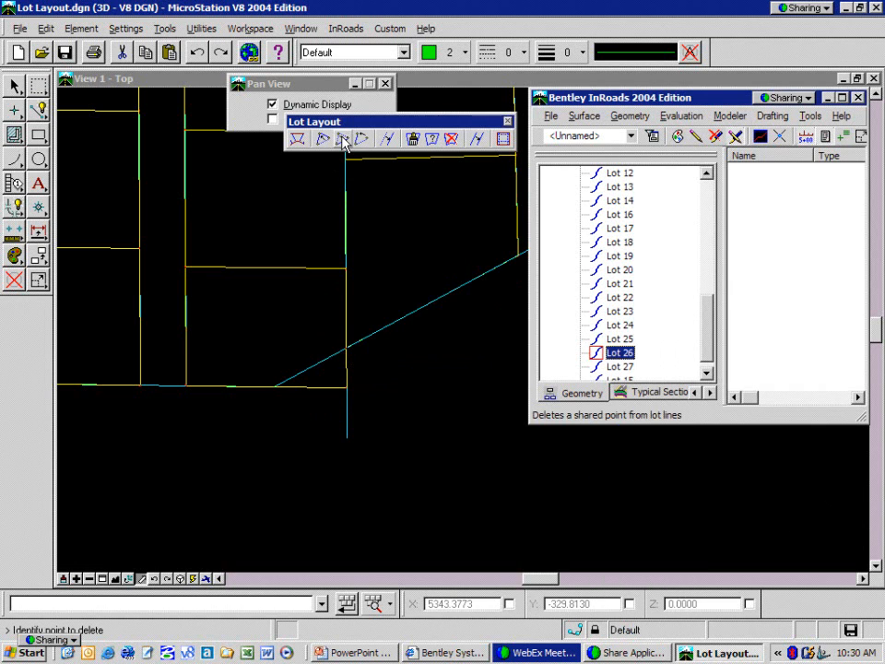
click(364, 138)
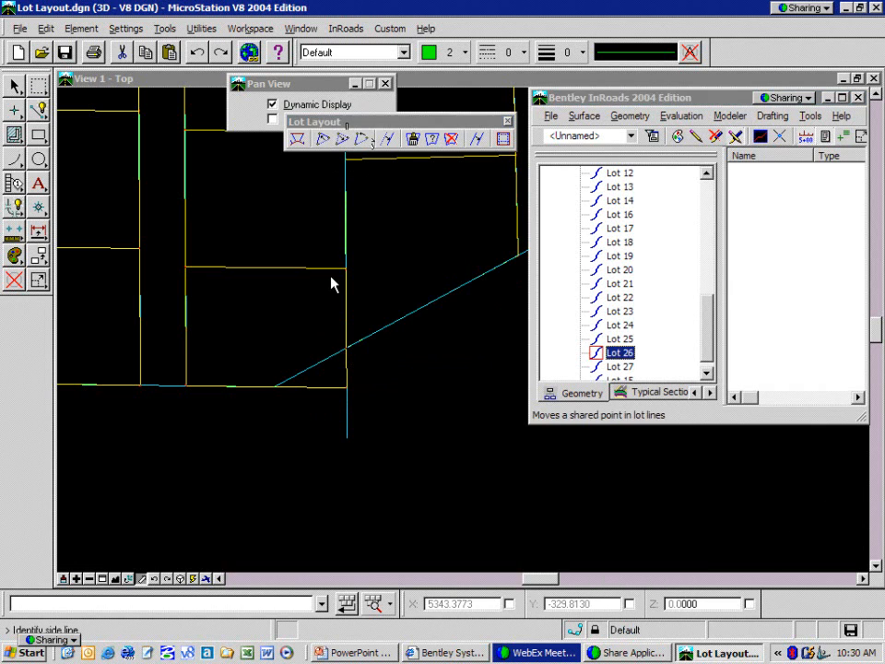
click(342, 389)
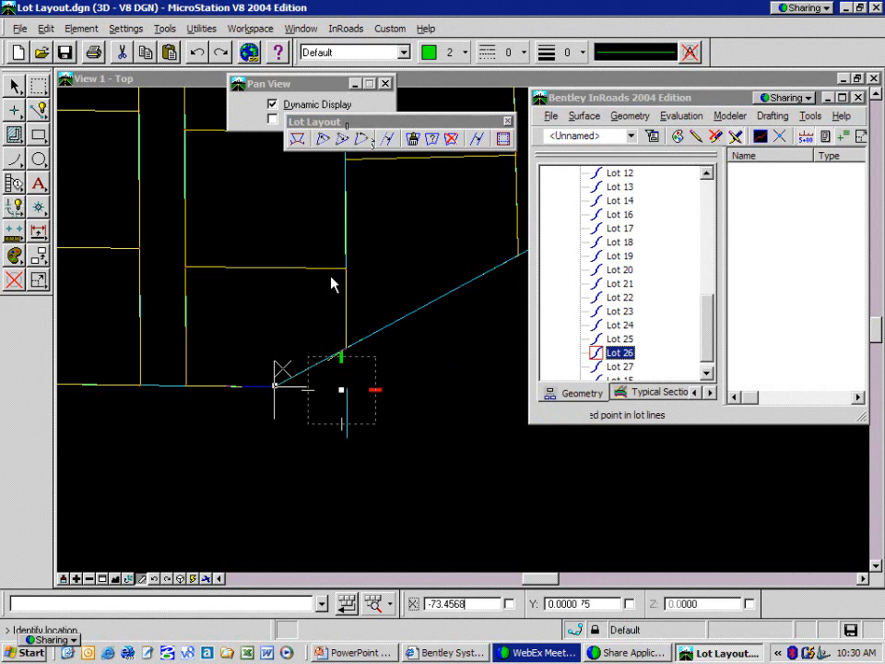
click(274, 386)
click(279, 335)
right_click(286, 326)
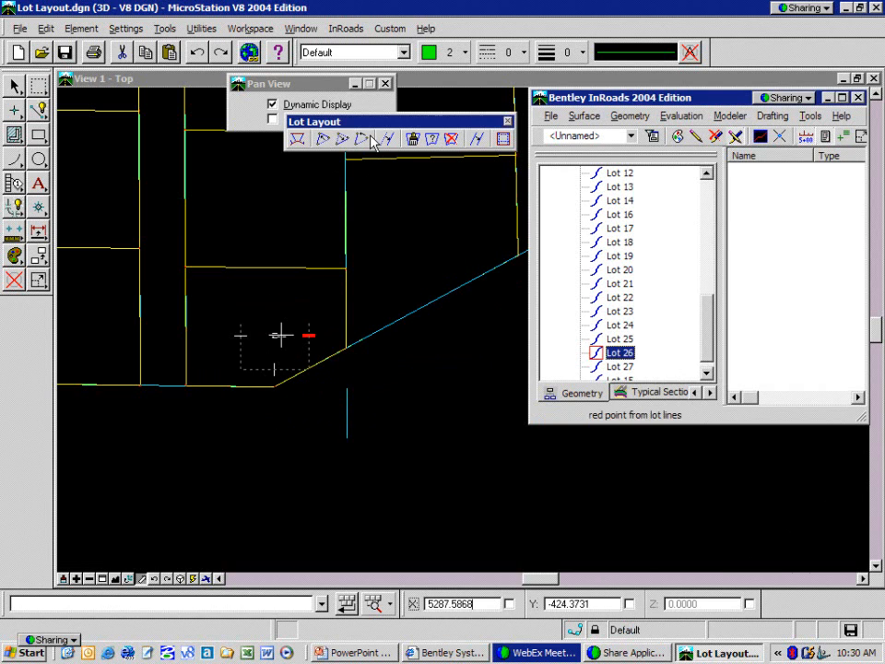
scroll(286, 325, down, 1)
scroll(286, 325, up, 1)
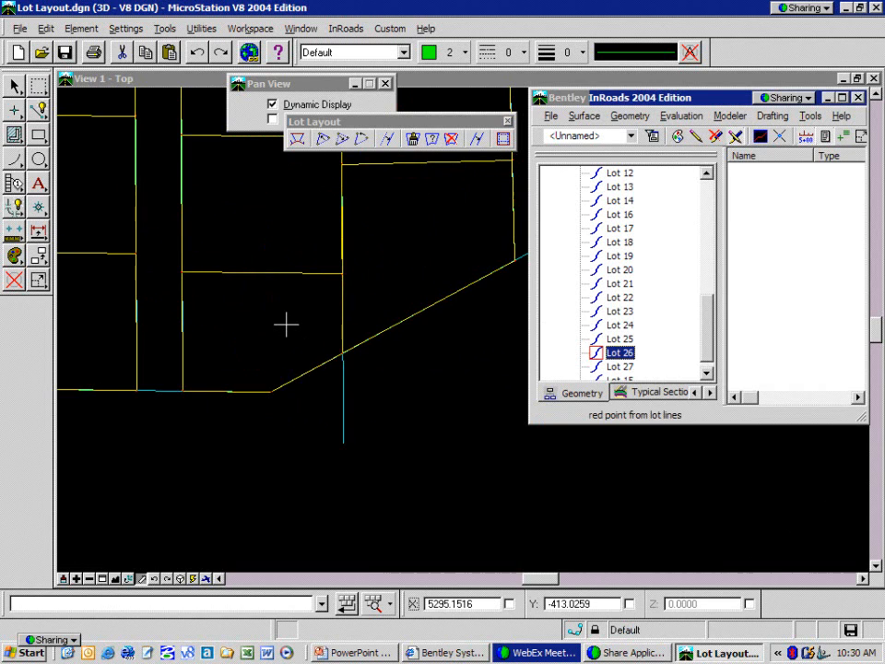
scroll(286, 324, down, 1)
scroll(285, 325, up, 1)
scroll(285, 325, down, 1)
scroll(285, 325, up, 1)
scroll(286, 325, down, 1)
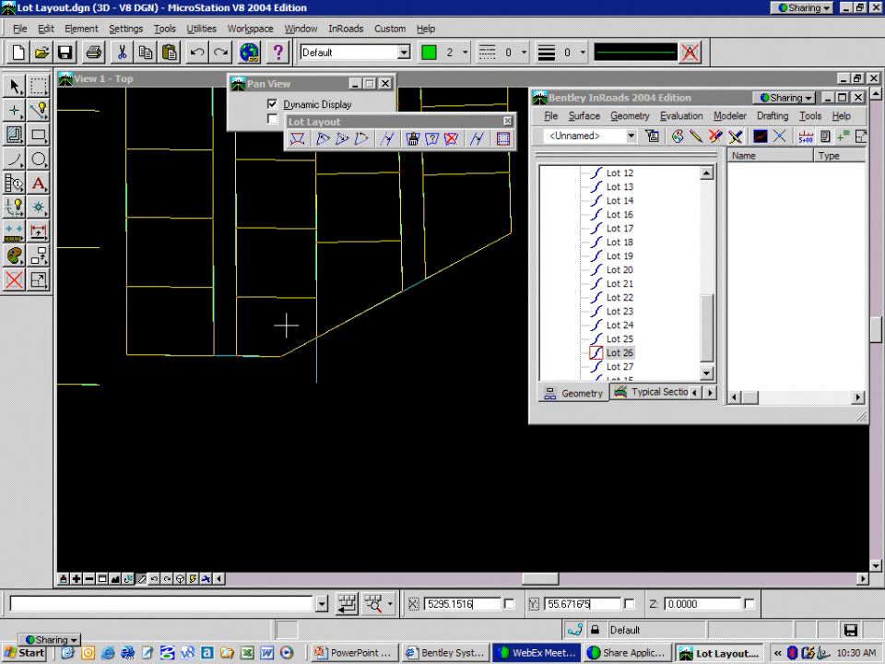
scroll(286, 325, up, 1)
scroll(286, 324, down, 1)
scroll(286, 324, up, 1)
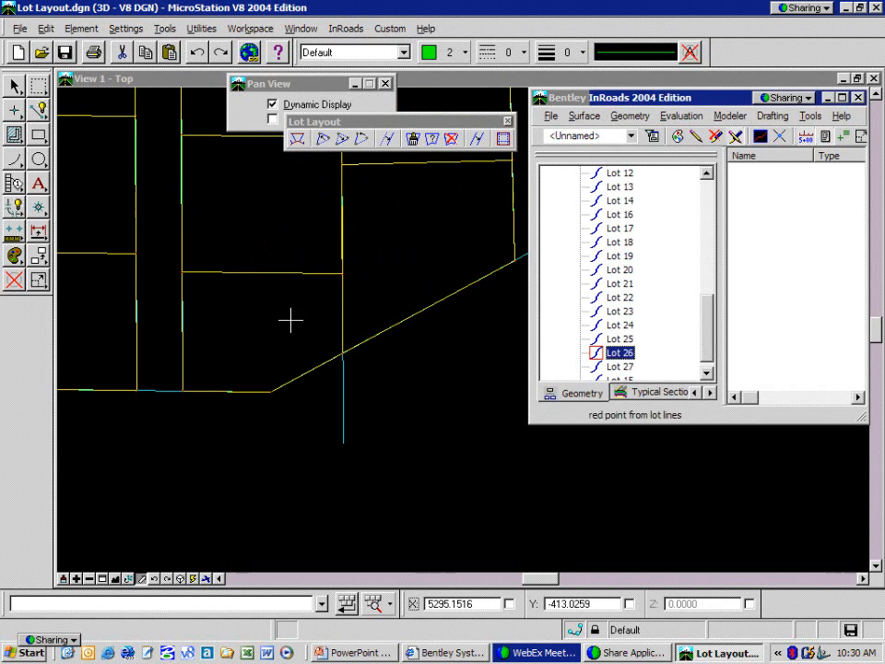
Step: Delete the irregular bottom corner lot beside the diagonal boundary
click(453, 140)
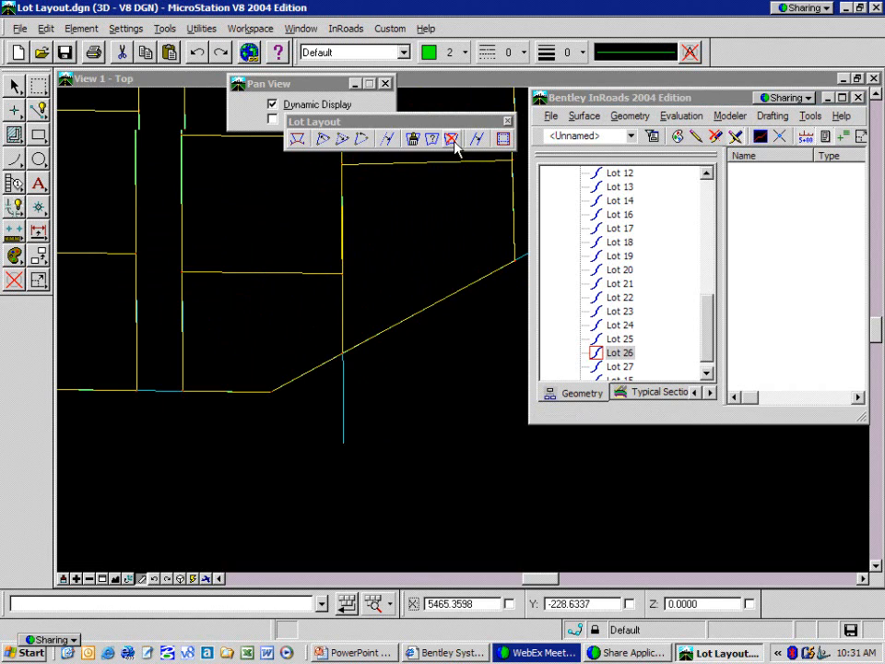
click(453, 141)
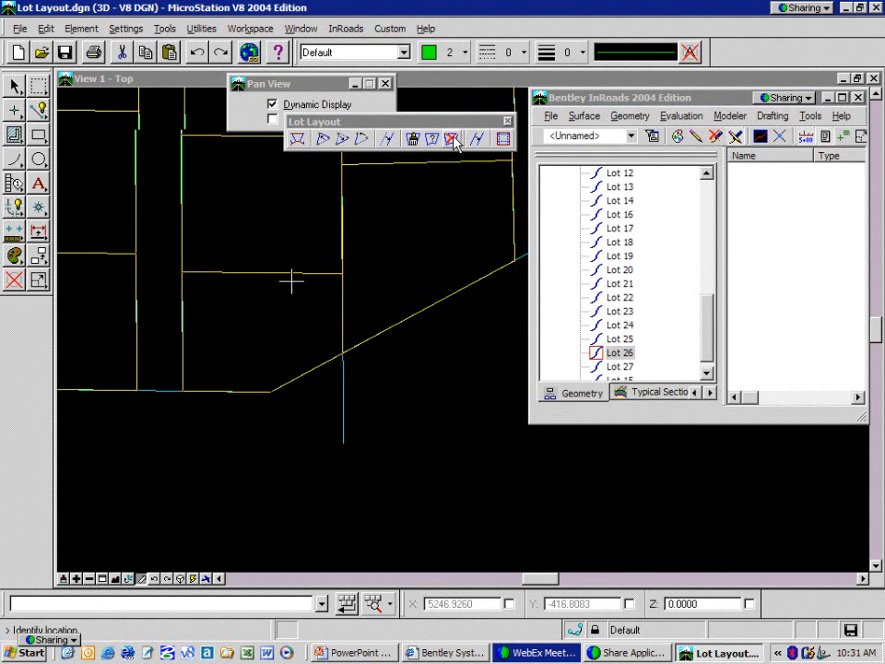
click(256, 320)
click(256, 320)
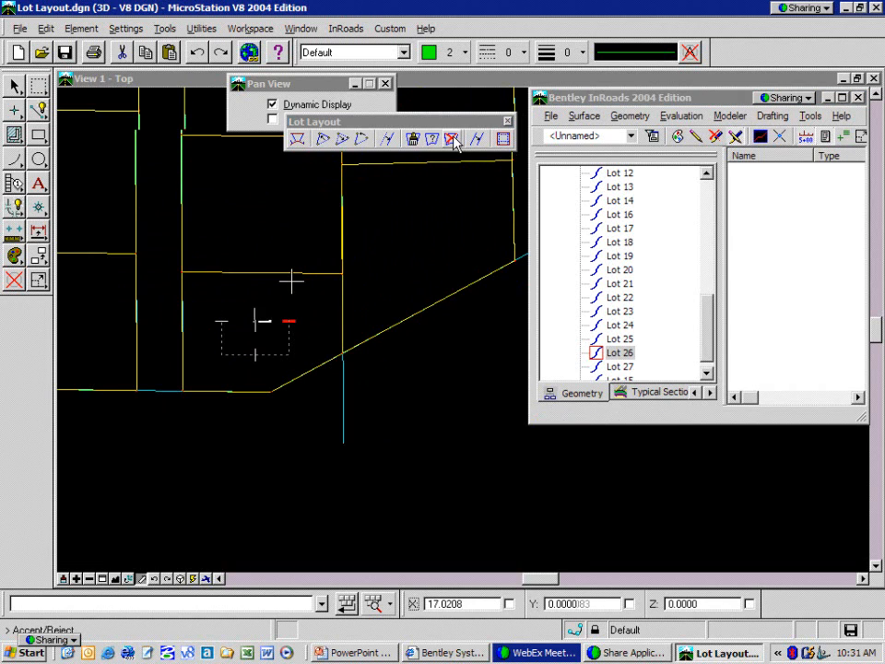
click(453, 141)
click(275, 320)
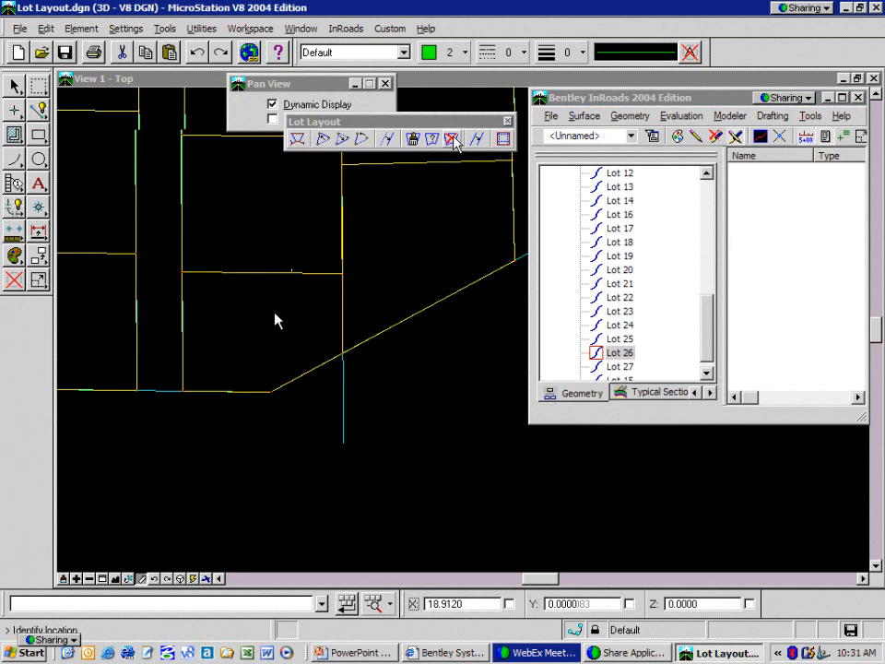
click(450, 140)
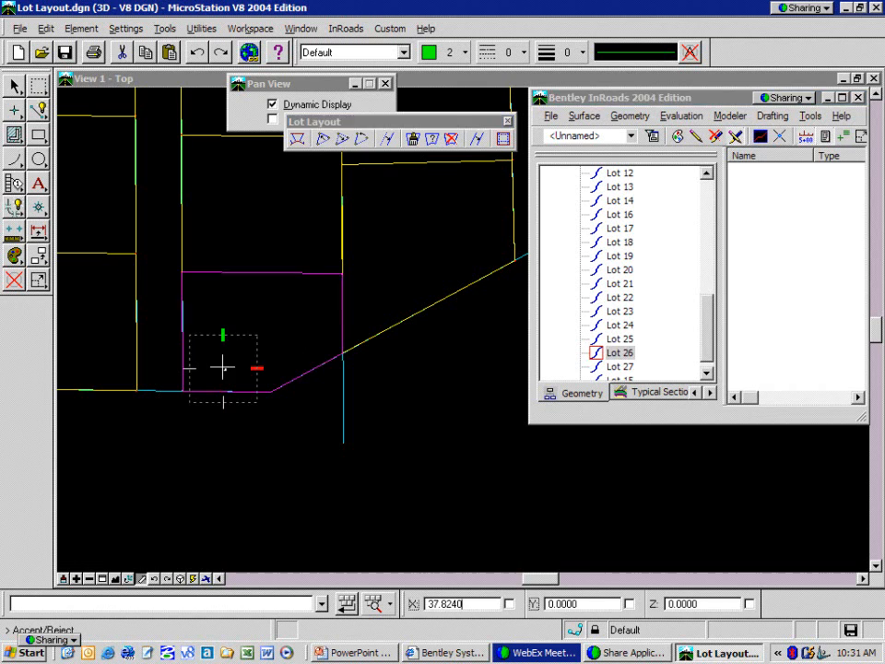
click(270, 339)
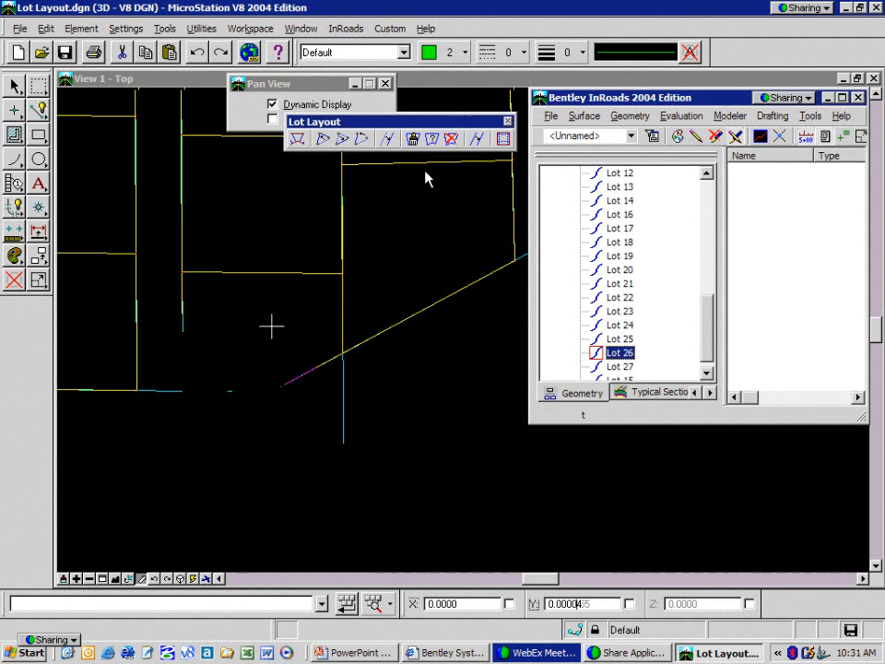
Step: Set up Create Lots with the Unconstrained method for Lot 28 in the Lots style and apply it
scroll(272, 323, down, 2)
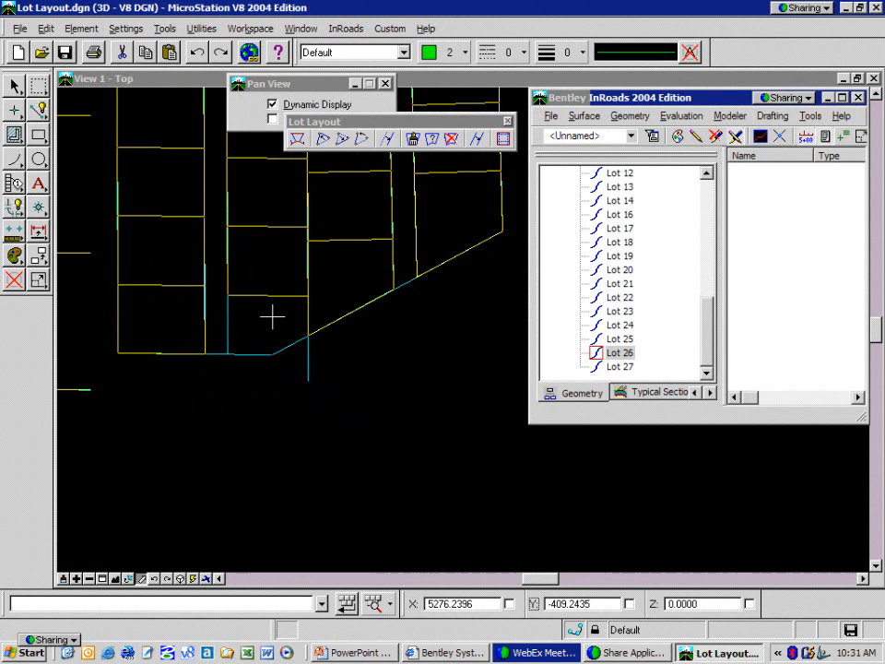
scroll(272, 317, up, 2)
click(297, 140)
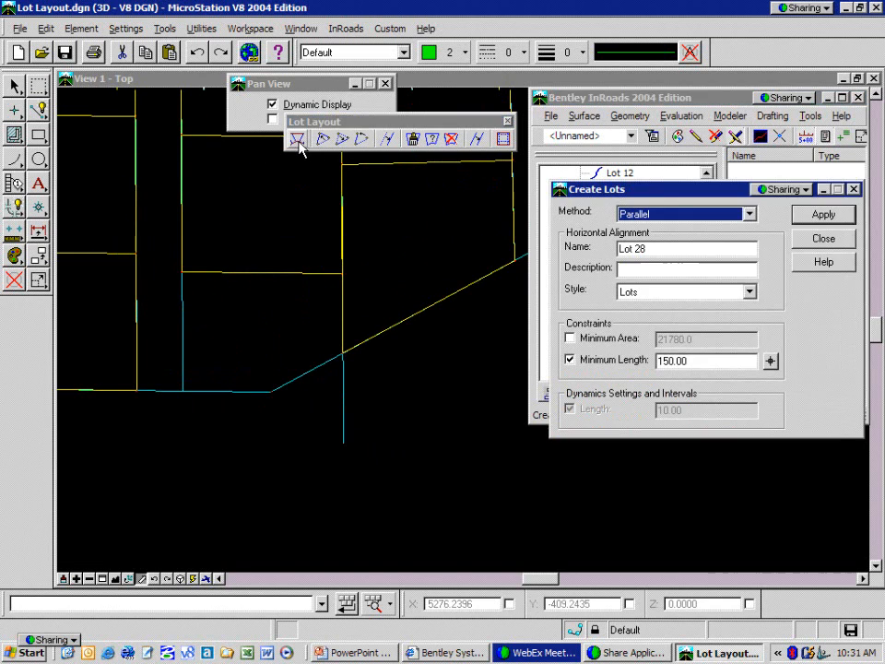
click(646, 214)
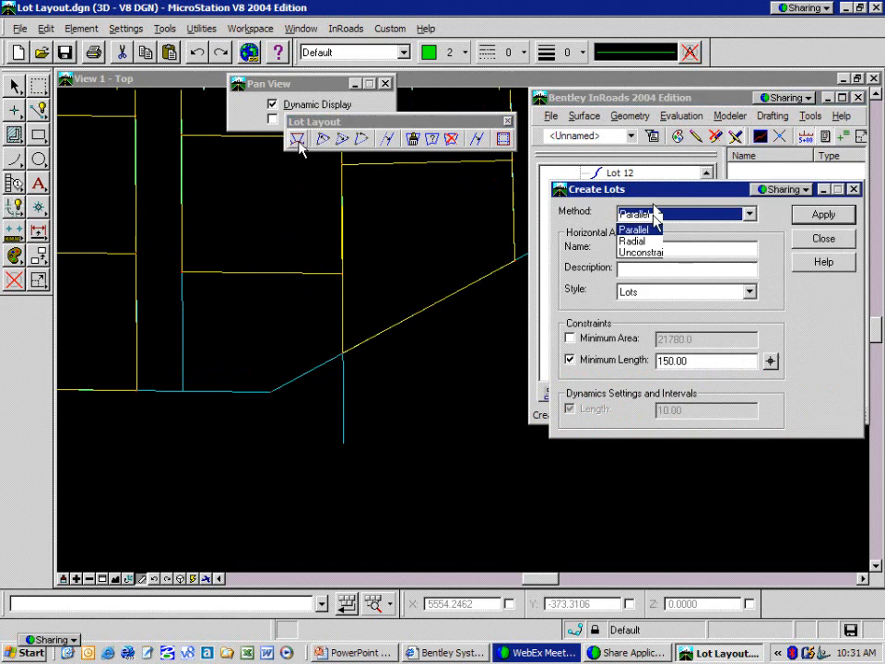
click(647, 252)
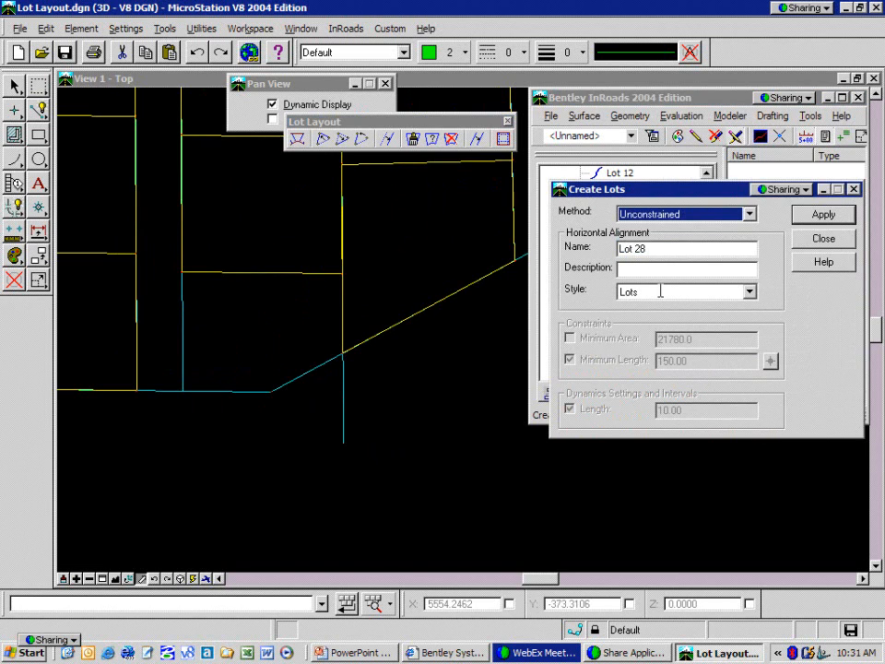
click(750, 214)
click(645, 229)
click(824, 239)
click(823, 215)
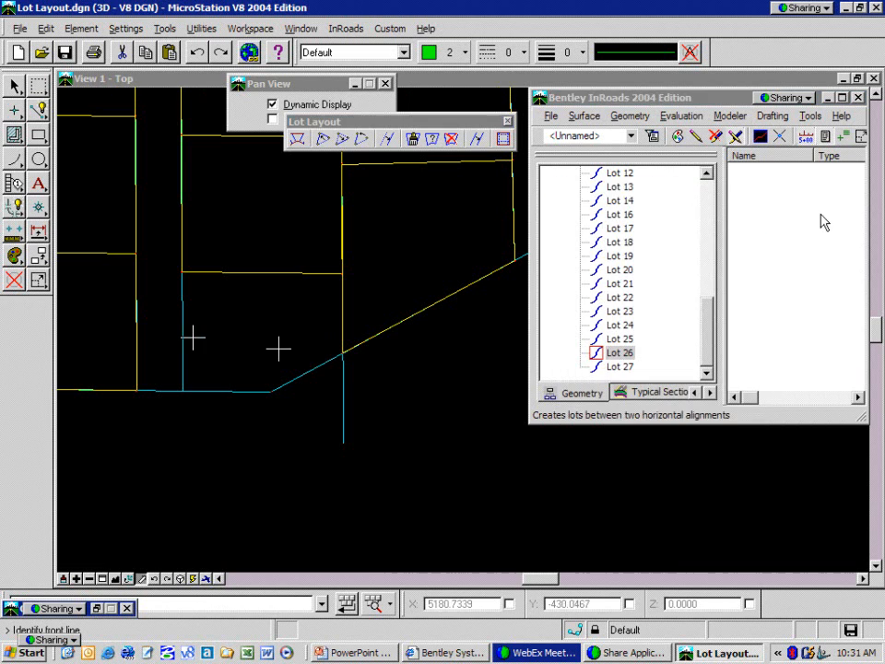
Step: Create Lot 28 from its street front line, bottom boundary, back line and the neighbouring lot line, accept it and finish lot creation
click(184, 334)
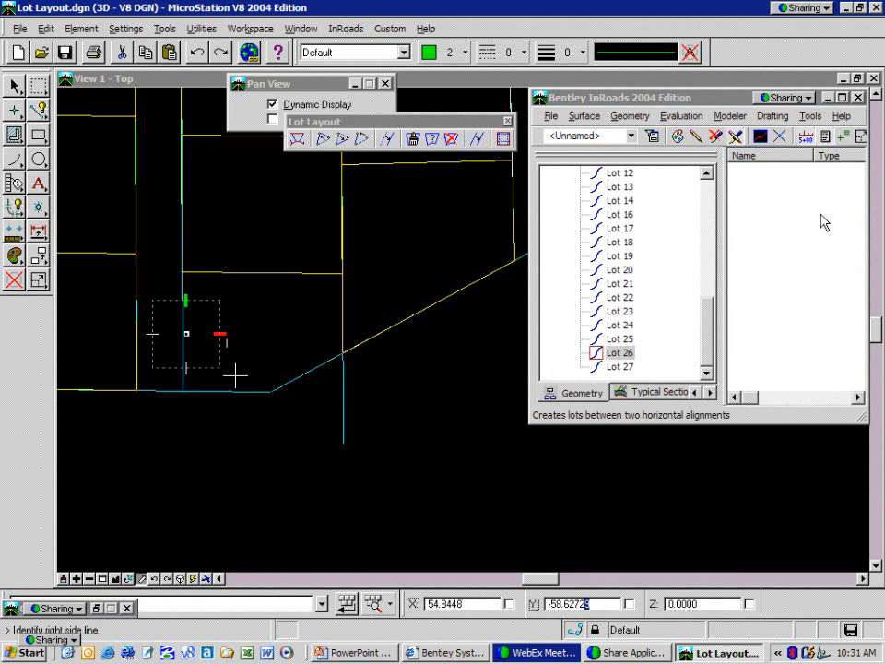
click(238, 389)
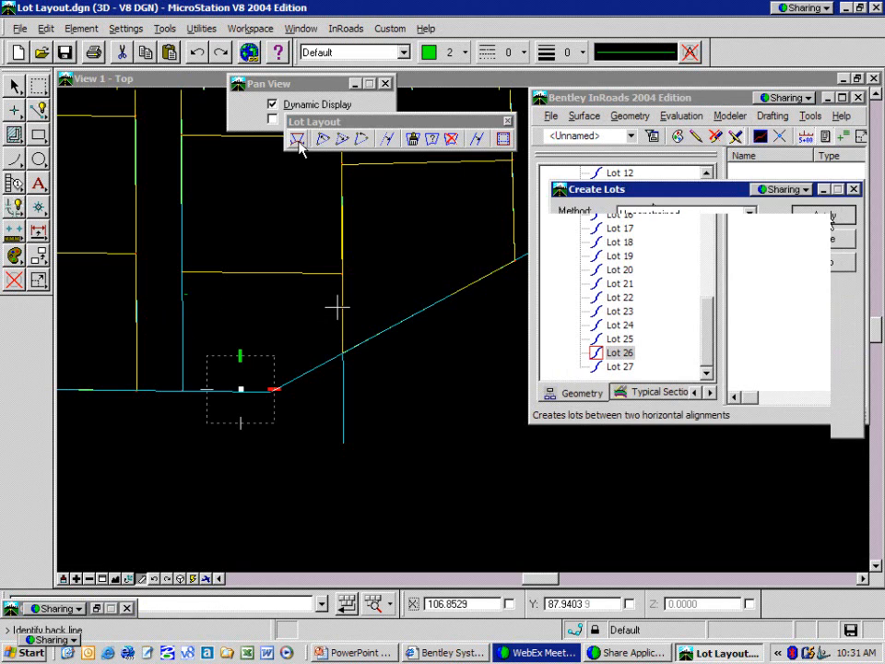
click(339, 308)
click(274, 285)
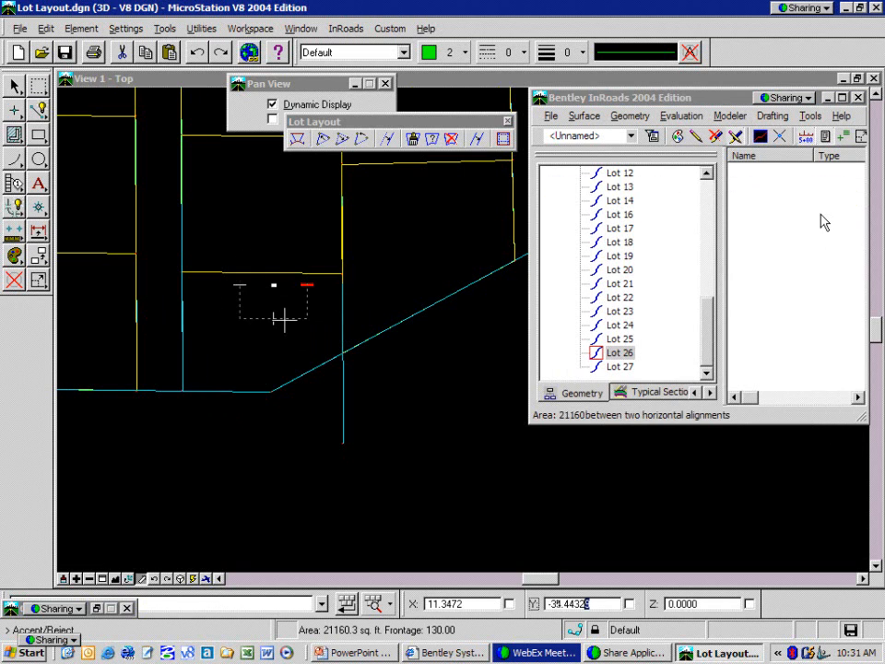
click(290, 332)
right_click(301, 318)
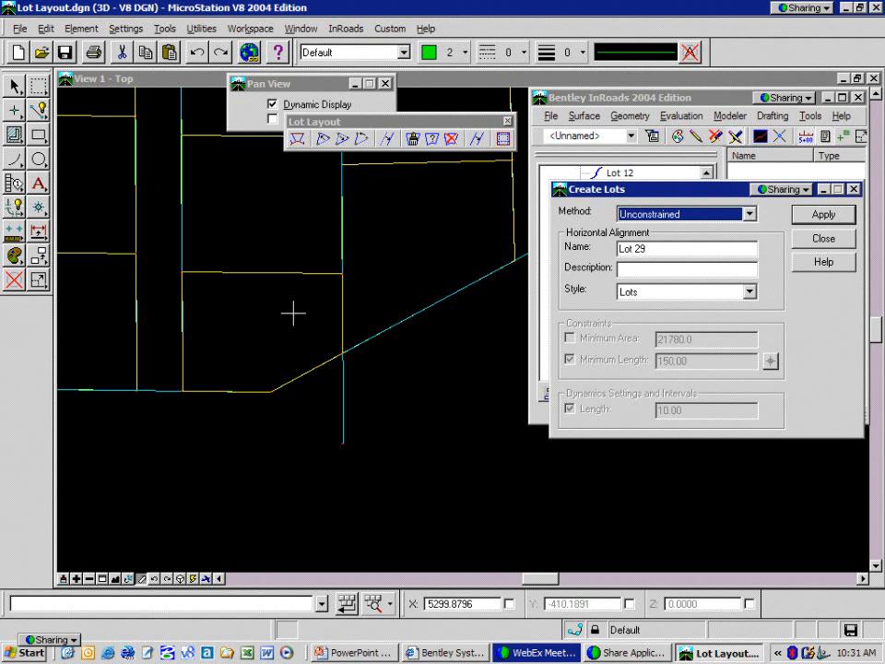
scroll(294, 314, down, 2)
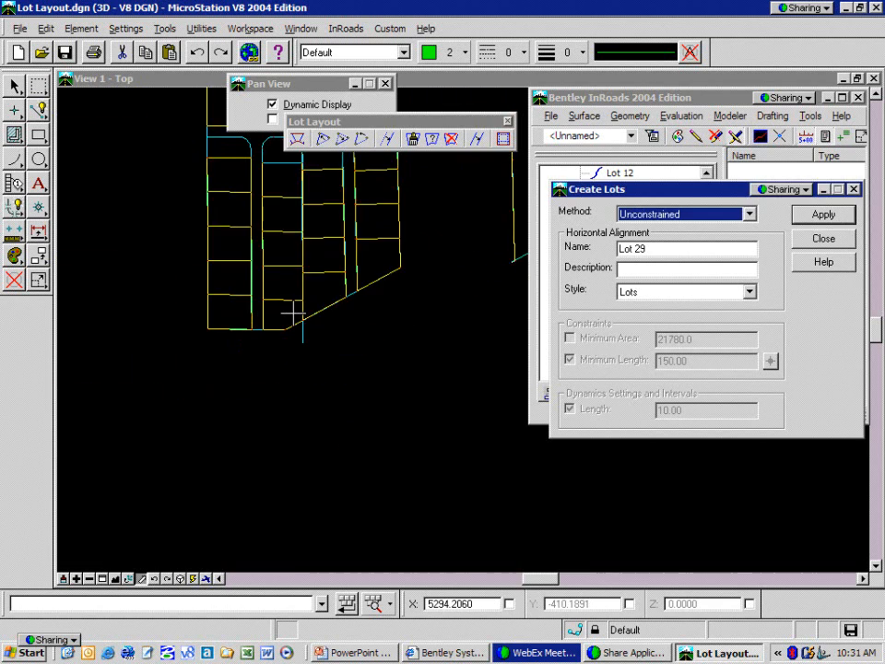
click(299, 230)
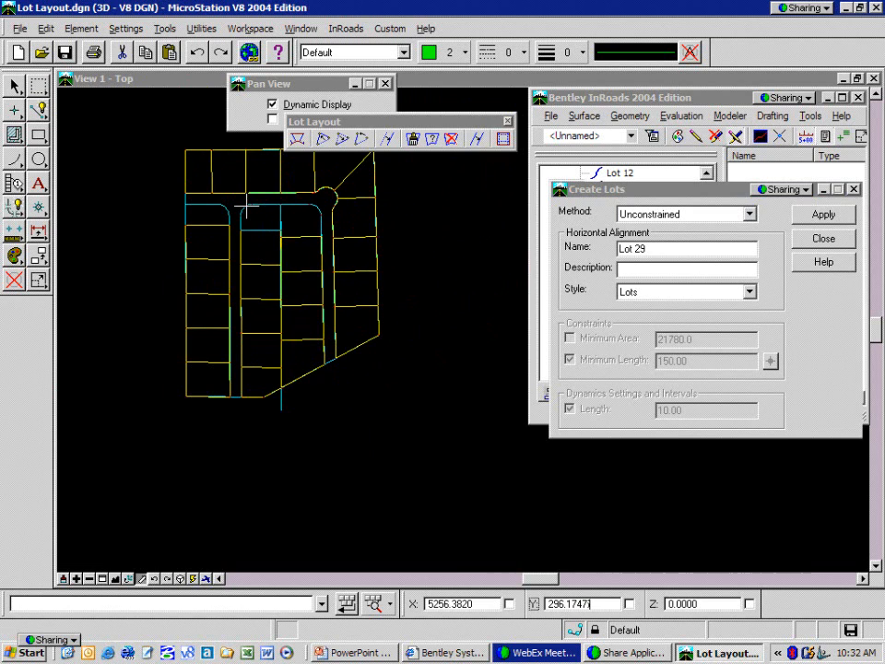
click(820, 242)
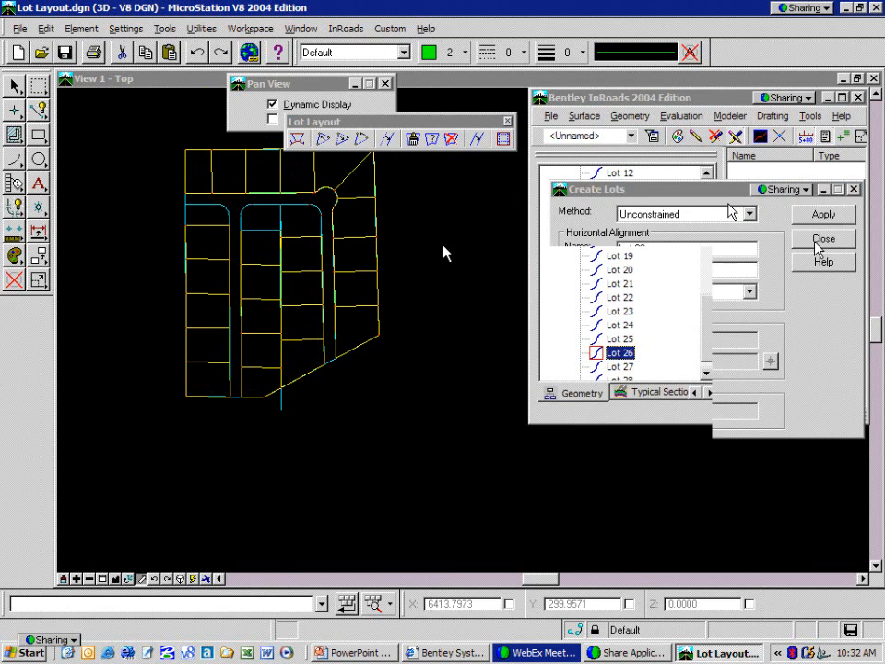
Step: Insert a shared point into the diagonal side line between the two cul-de-sac corner lots, placed well inside the upper lot
scroll(358, 175, up, 4)
drag(363, 185, 322, 264)
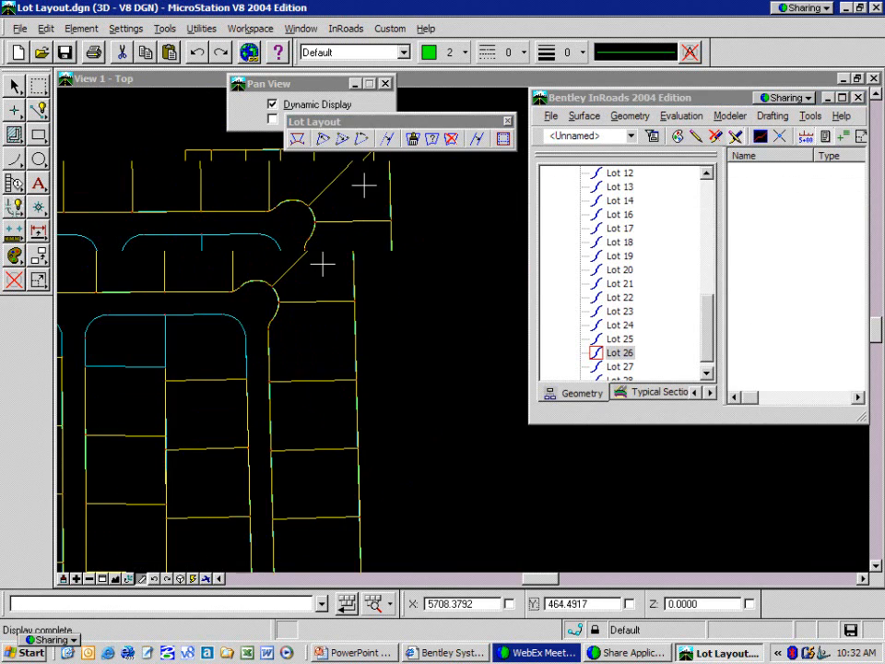
scroll(309, 251, up, 3)
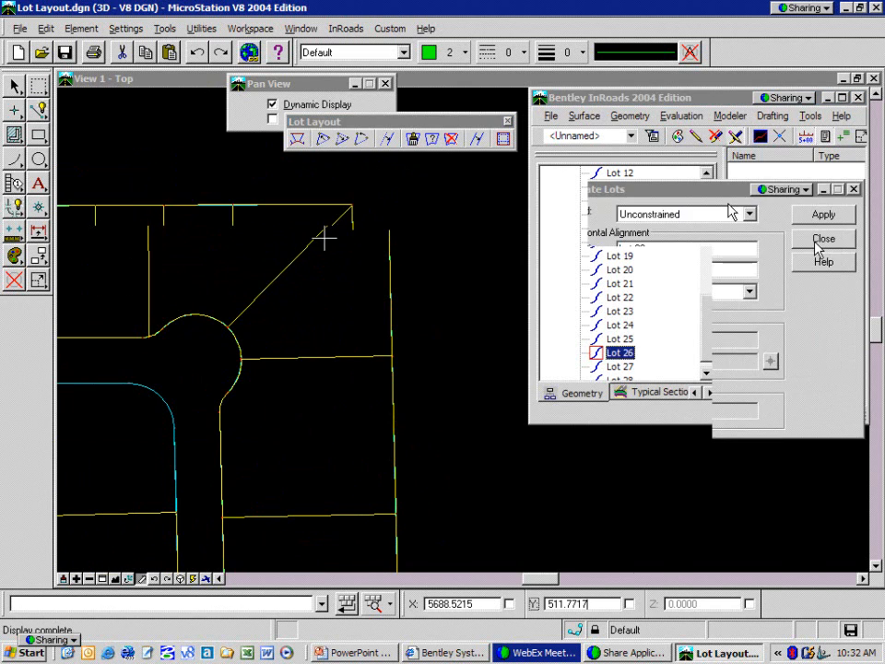
click(323, 147)
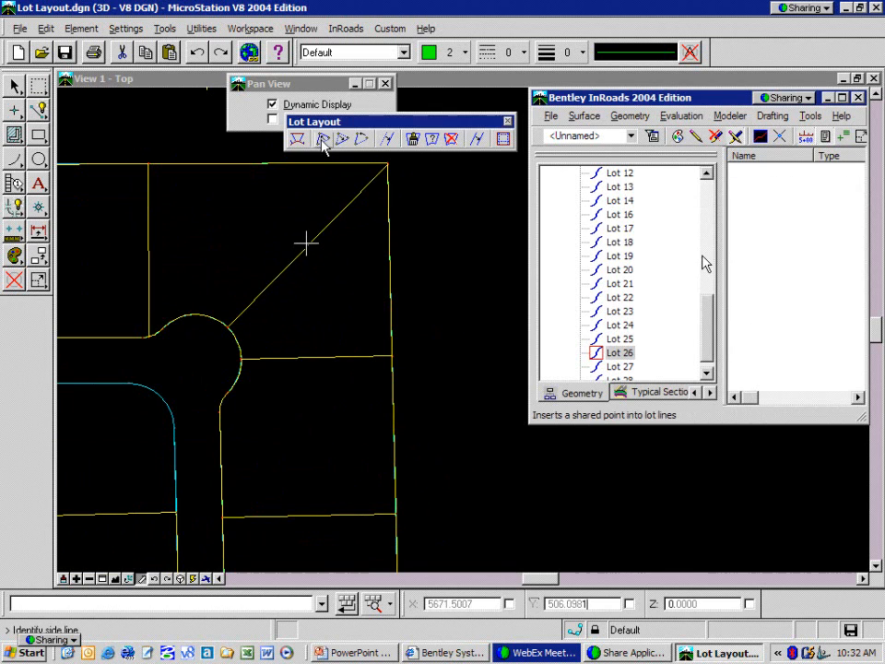
click(305, 241)
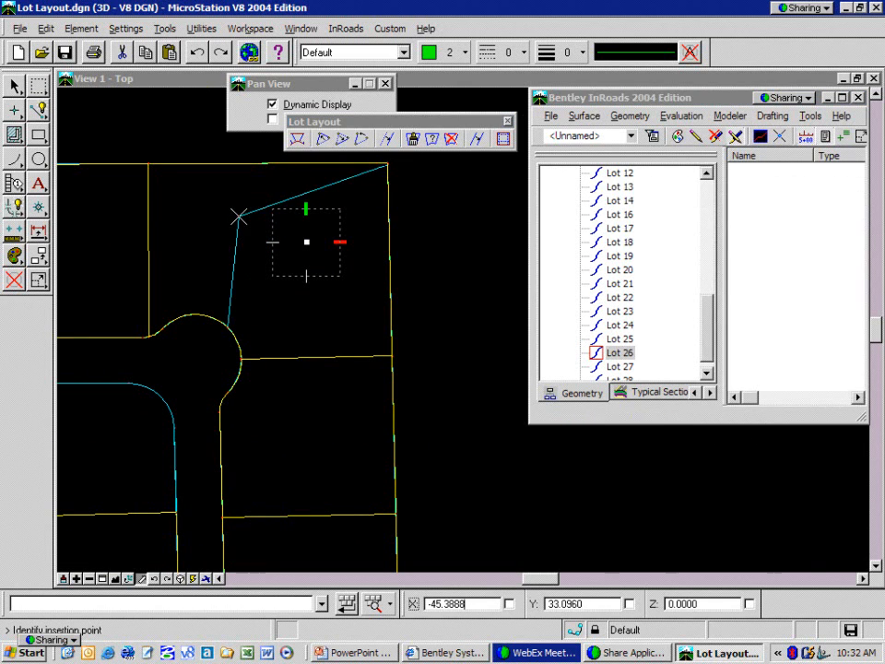
click(240, 216)
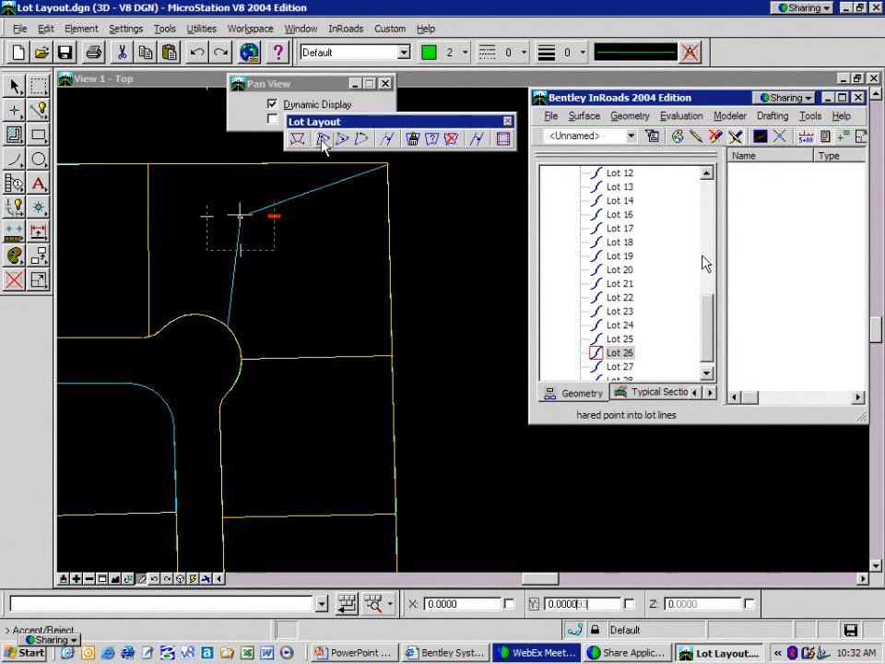
click(238, 215)
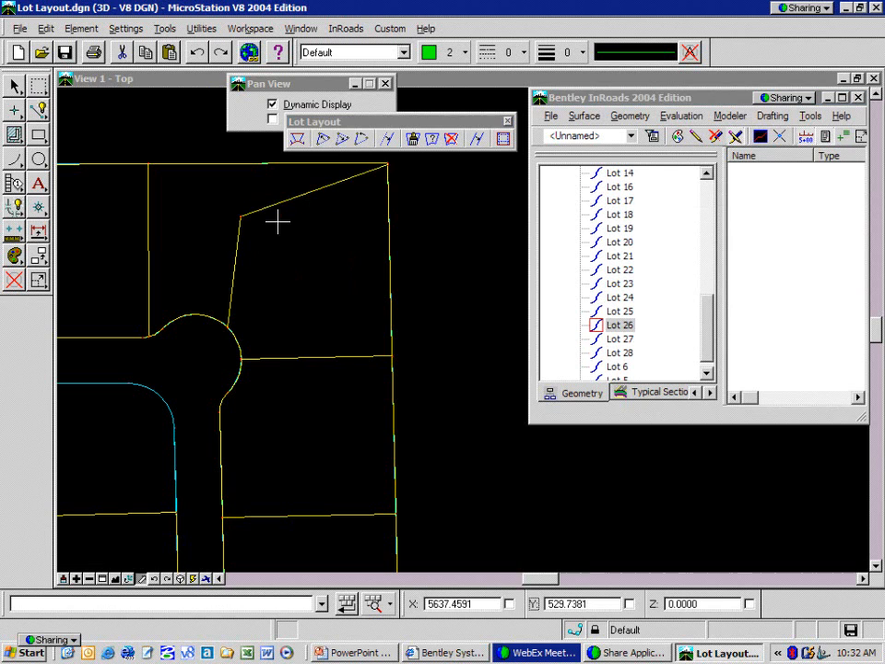
Step: Delete the shared point just inserted in the diagonal side line of the cul-de-sac corner lots
click(340, 146)
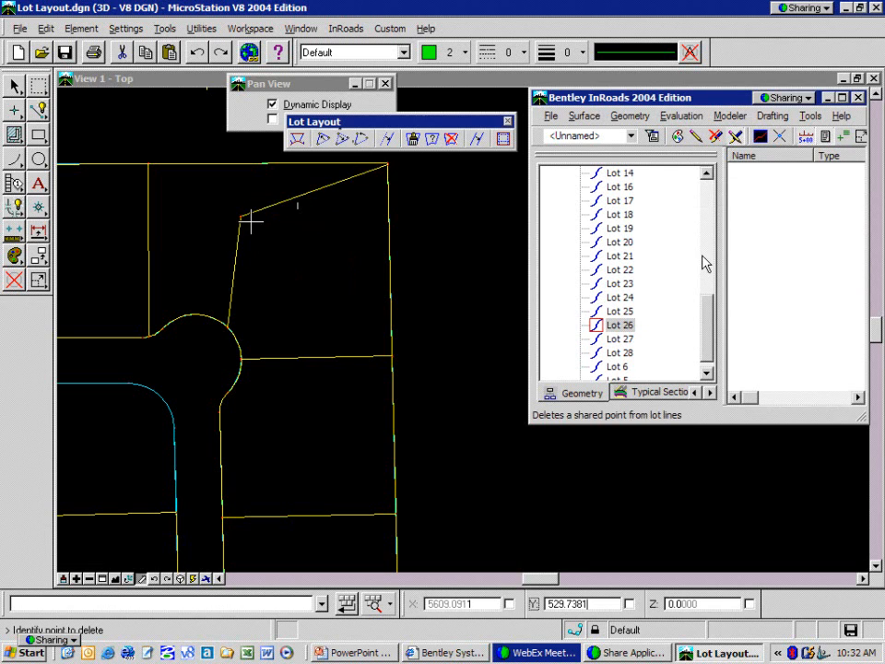
click(245, 220)
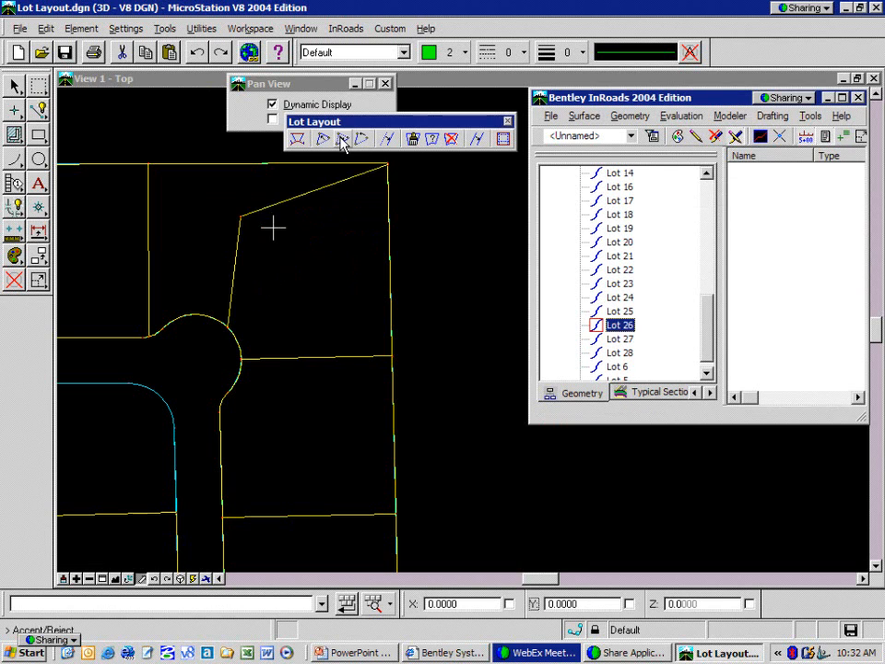
click(247, 221)
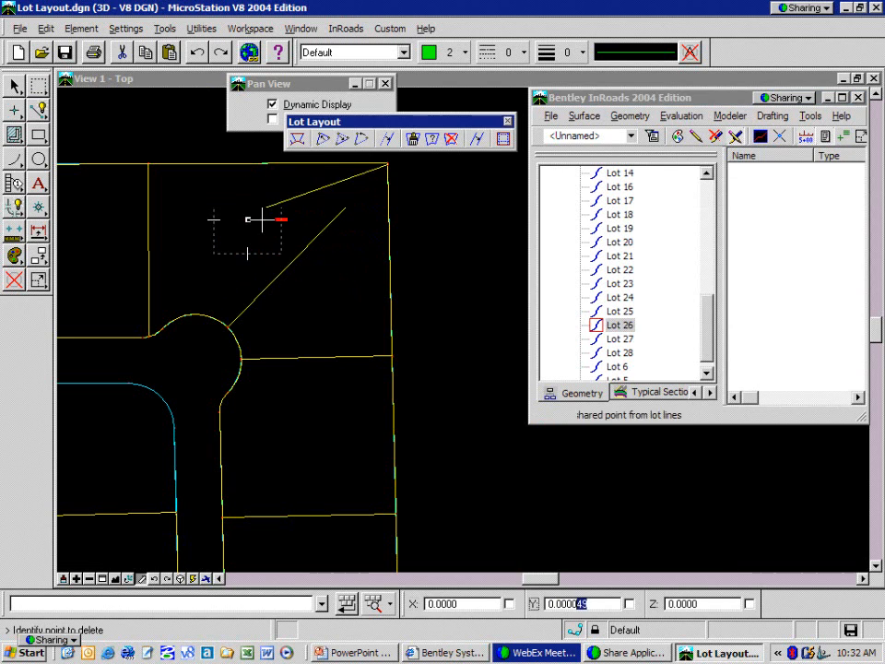
Step: Insert two shared points into the diagonal side line, one near the rear corner and one near the cul-de-sac
click(322, 141)
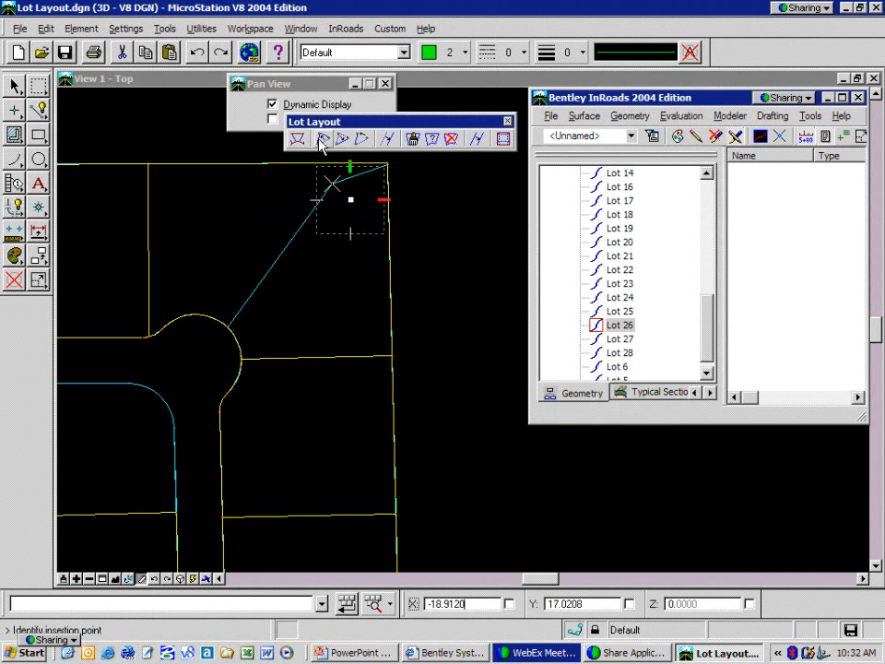
click(348, 199)
click(247, 294)
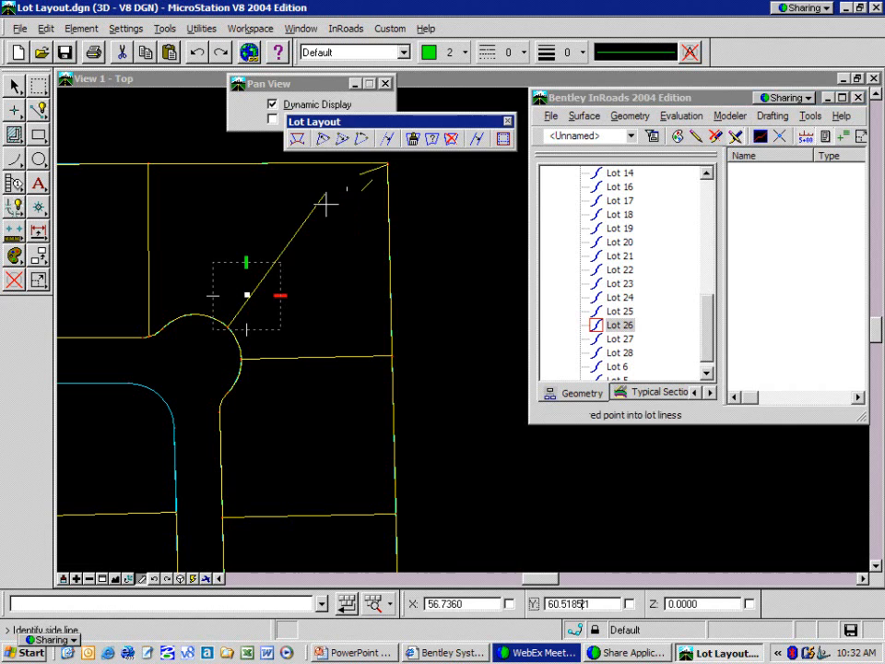
click(322, 142)
click(261, 277)
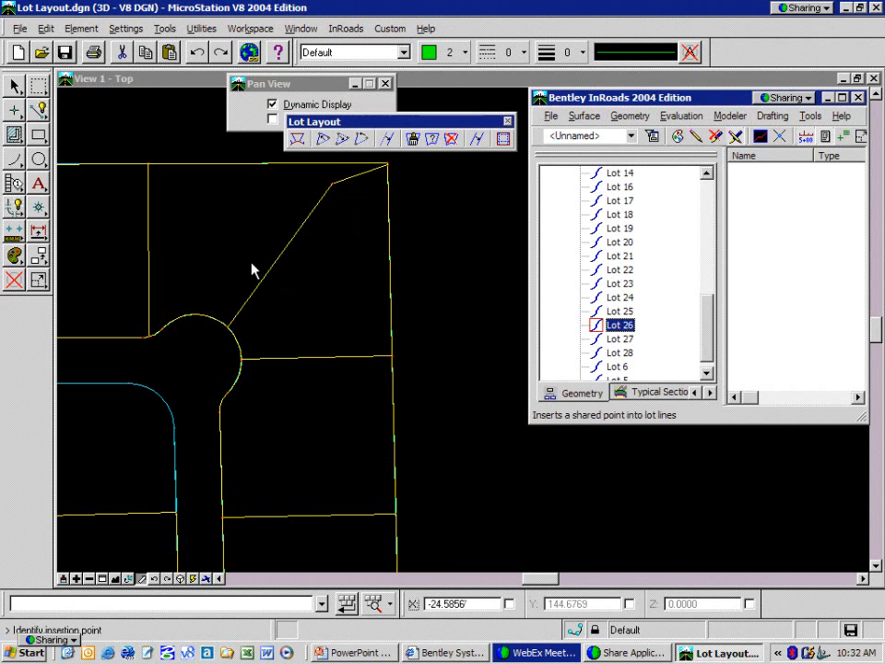
click(239, 277)
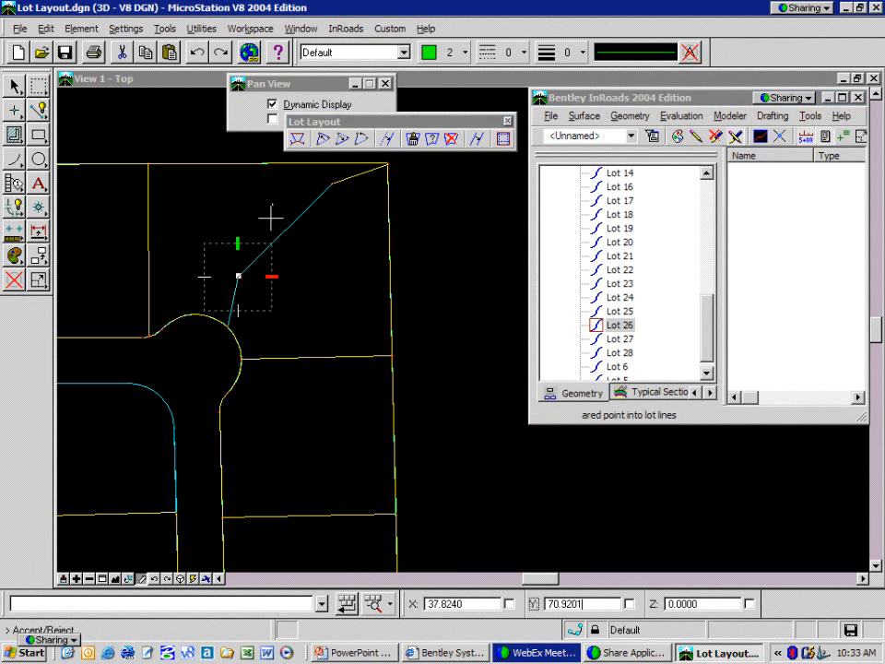
click(266, 224)
click(322, 142)
Step: Move the shared point nearest the cul-de-sac inward to the other side of the diagonal line, into the lower corner lot
scroll(266, 224, down, 1)
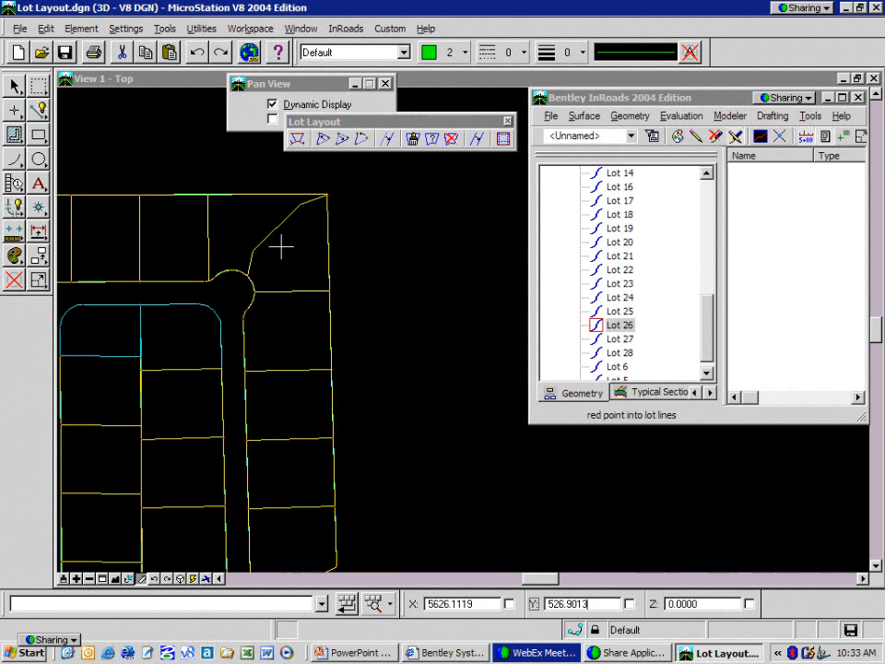
scroll(266, 224, up, 1)
click(321, 142)
scroll(266, 232, down, 1)
scroll(266, 231, up, 1)
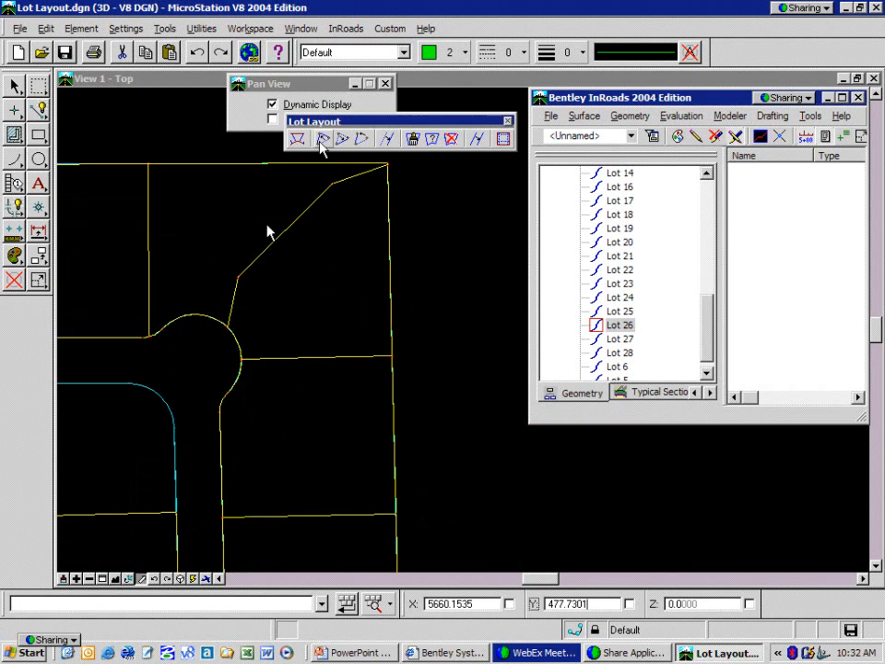
scroll(267, 231, down, 1)
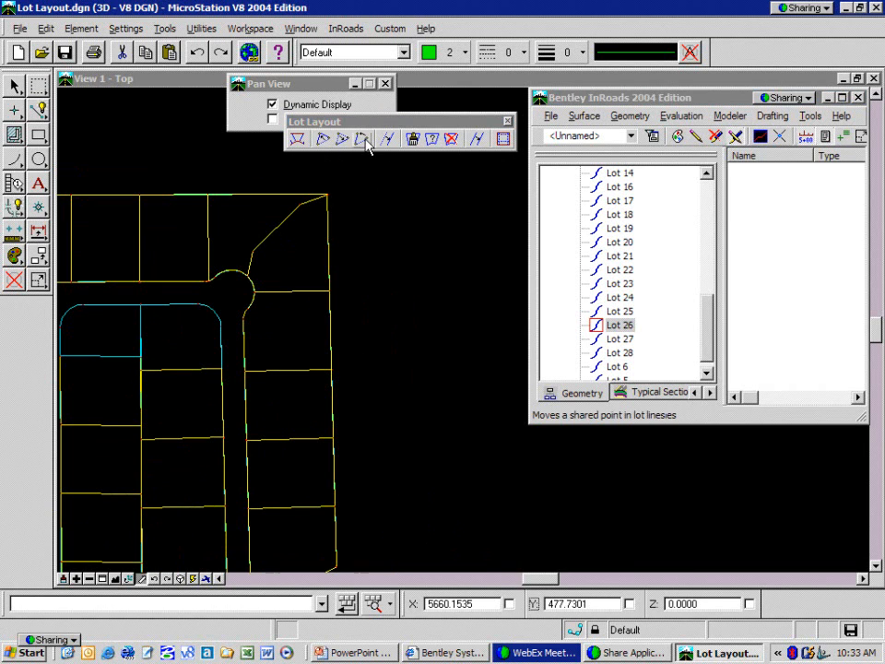
click(366, 145)
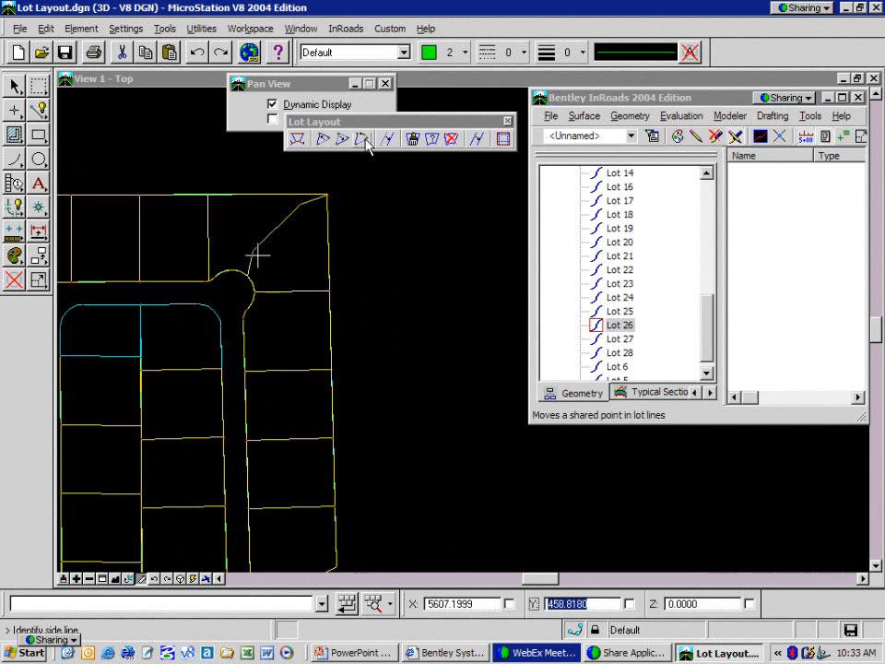
click(266, 253)
scroll(275, 238, up, 3)
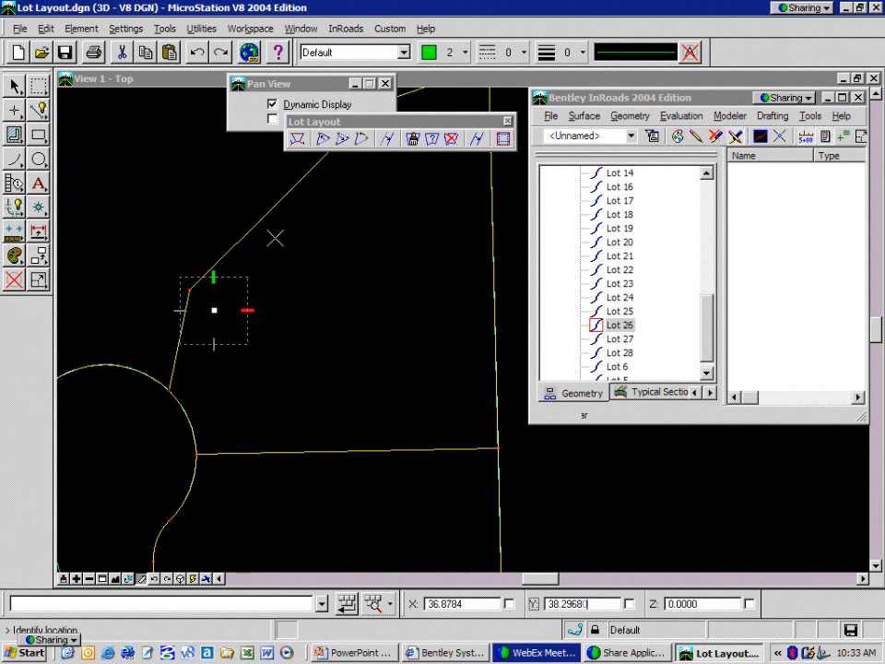
click(299, 260)
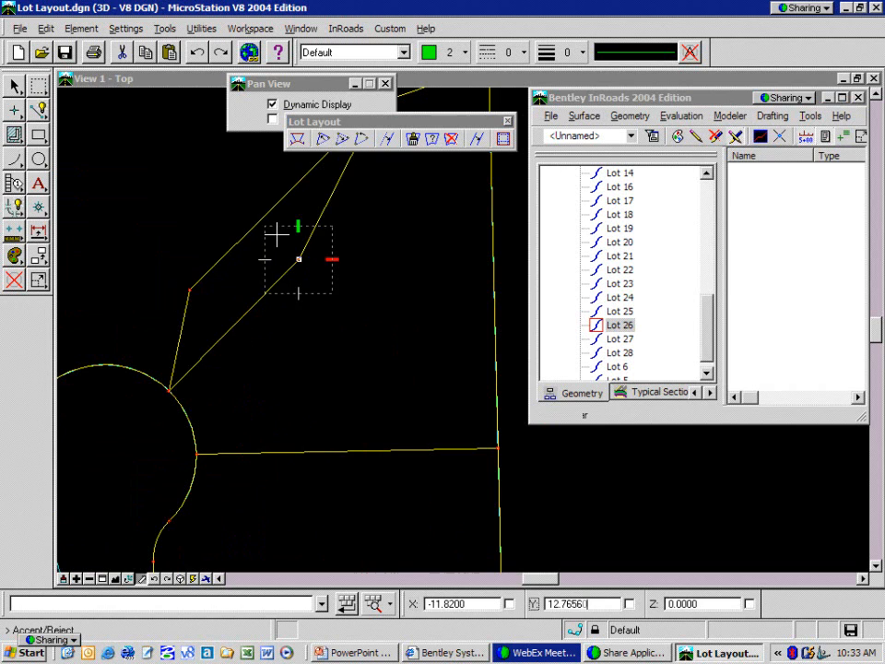
click(277, 236)
scroll(279, 241, down, 4)
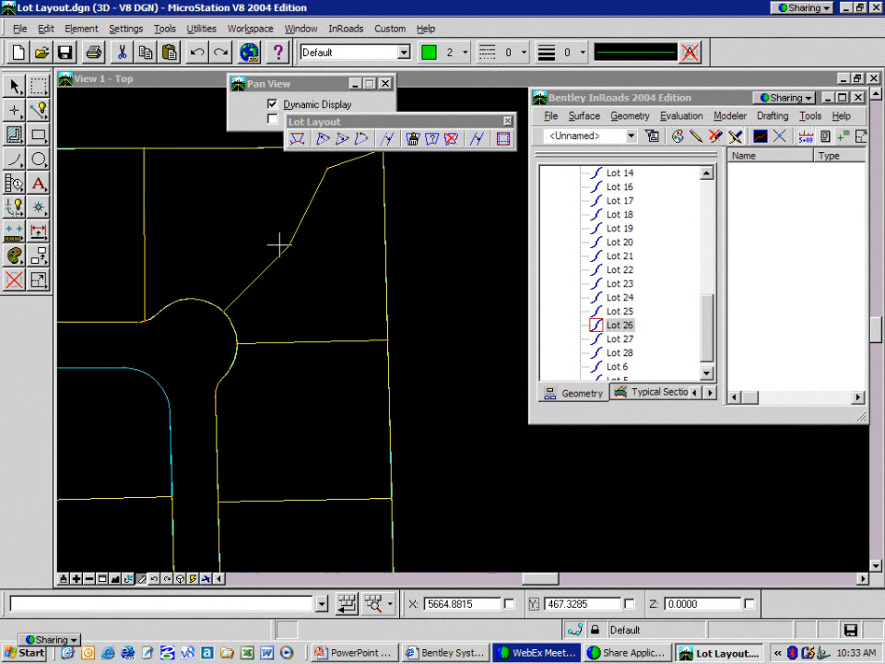
scroll(278, 244, down, 2)
scroll(277, 237, up, 4)
scroll(279, 242, down, 4)
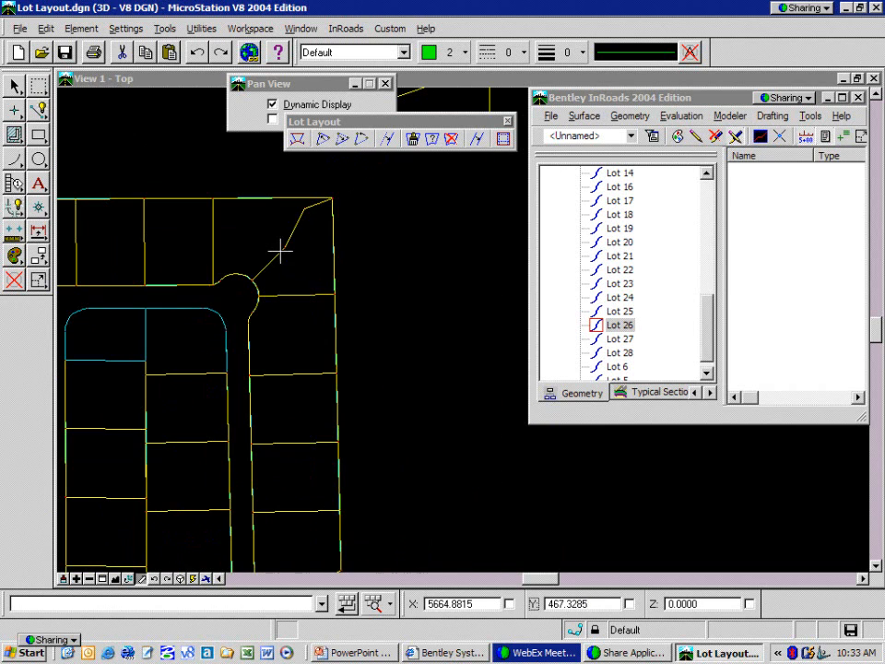
scroll(276, 237, up, 4)
scroll(277, 244, down, 4)
scroll(279, 242, up, 4)
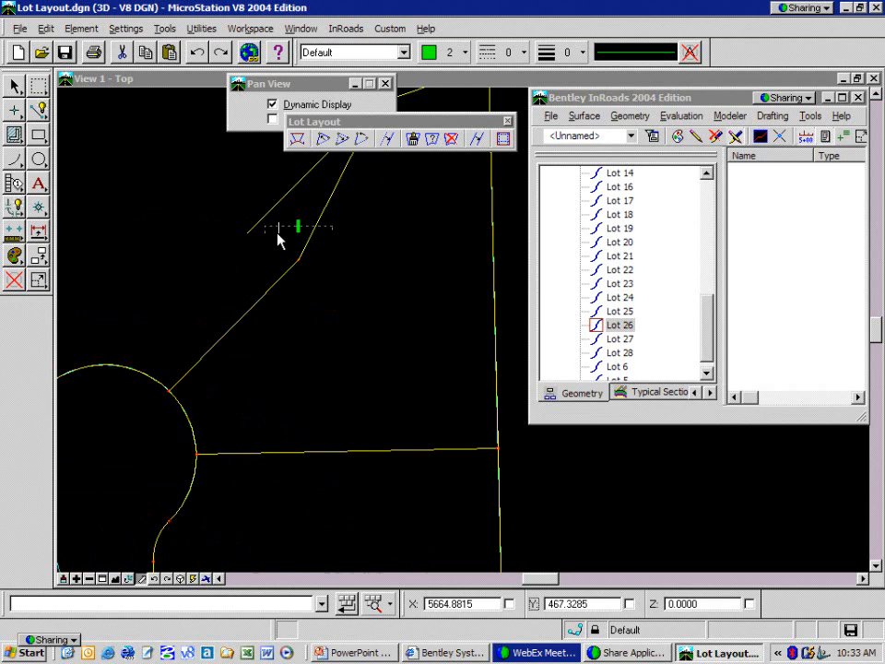
scroll(278, 241, down, 4)
scroll(279, 243, up, 4)
scroll(278, 243, down, 2)
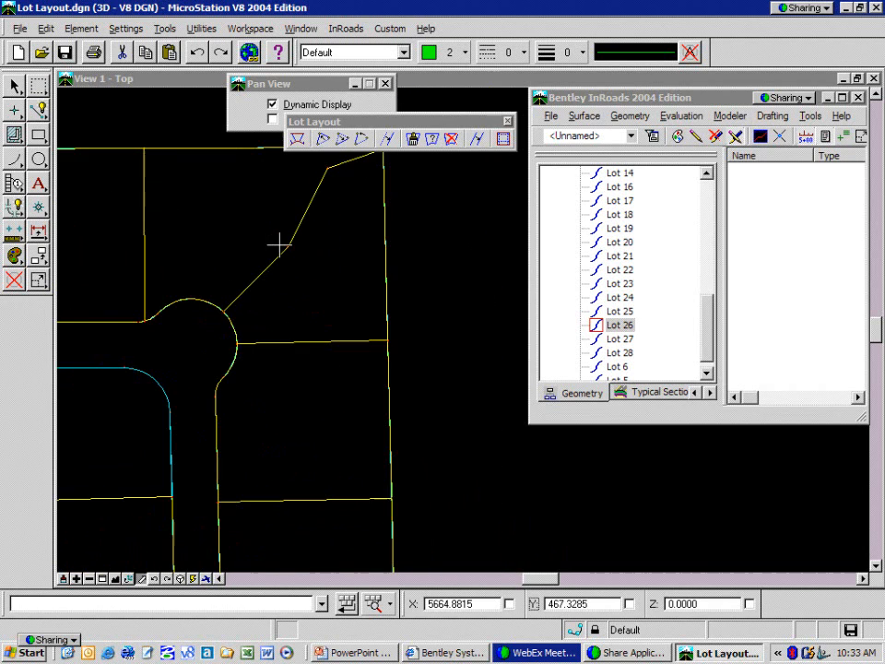
scroll(278, 245, down, 2)
scroll(278, 242, up, 4)
scroll(278, 240, down, 4)
scroll(280, 240, up, 4)
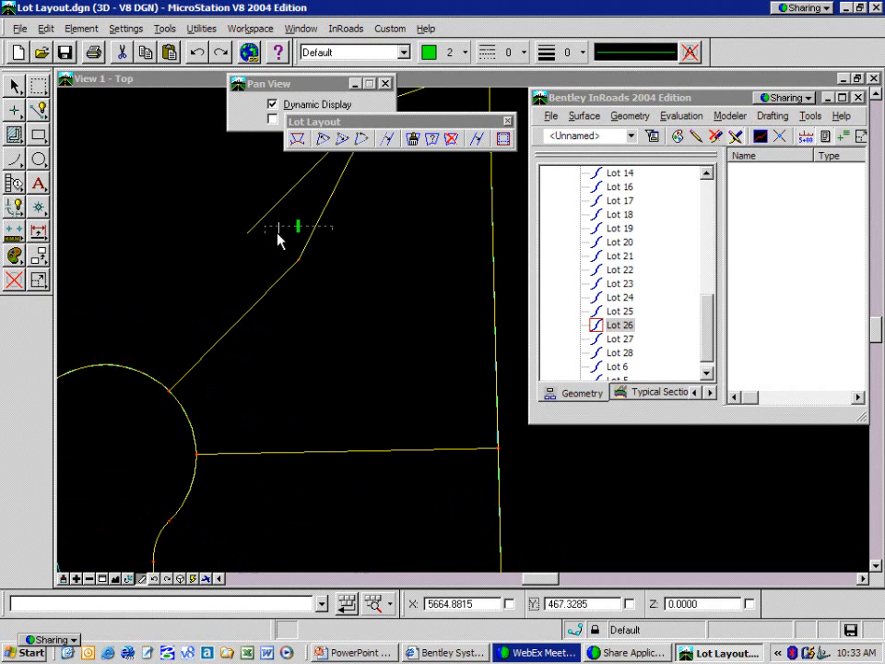
scroll(280, 240, down, 4)
scroll(279, 242, up, 4)
scroll(279, 243, down, 2)
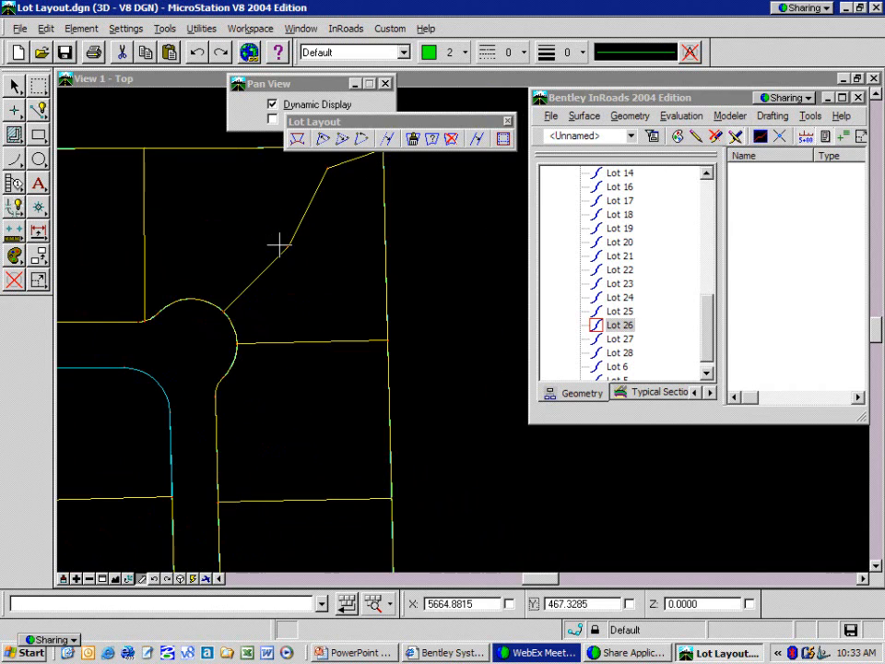
scroll(278, 244, down, 1)
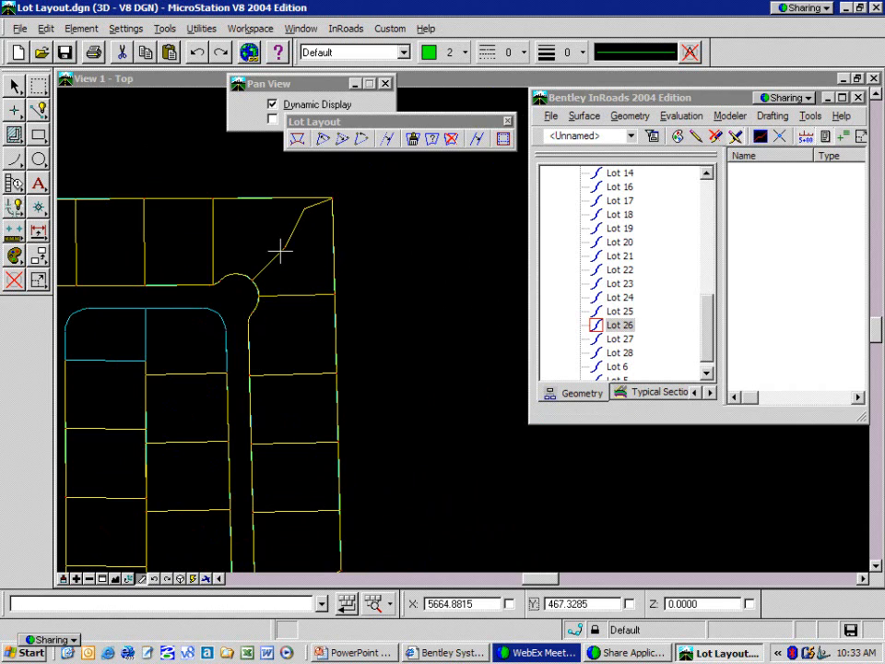
Step: Move the shared lot line just below the cul-de-sac corner lot so that it slopes down from the cul-de-sac curve toward the rear boundary
click(387, 139)
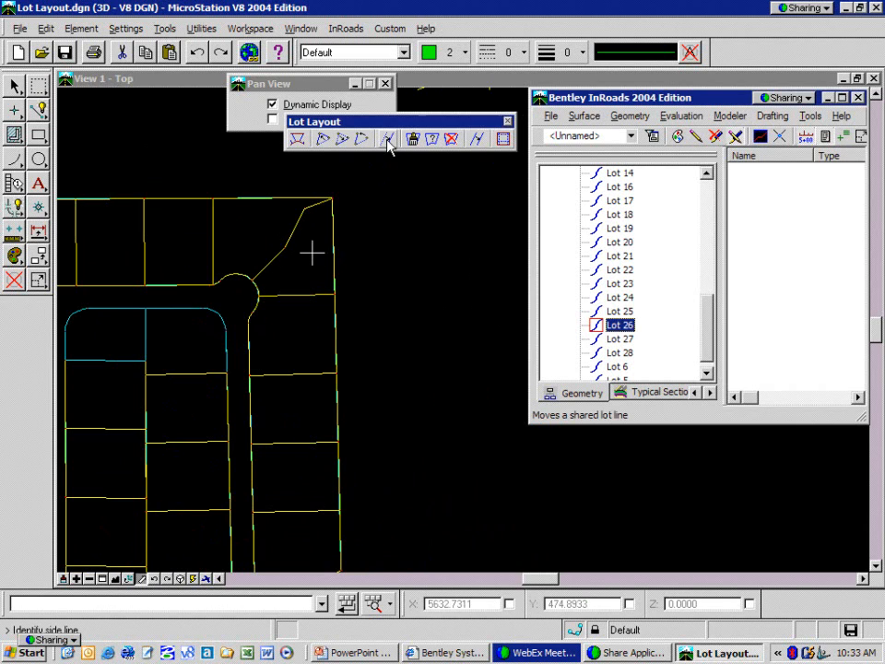
click(387, 144)
click(391, 140)
click(394, 141)
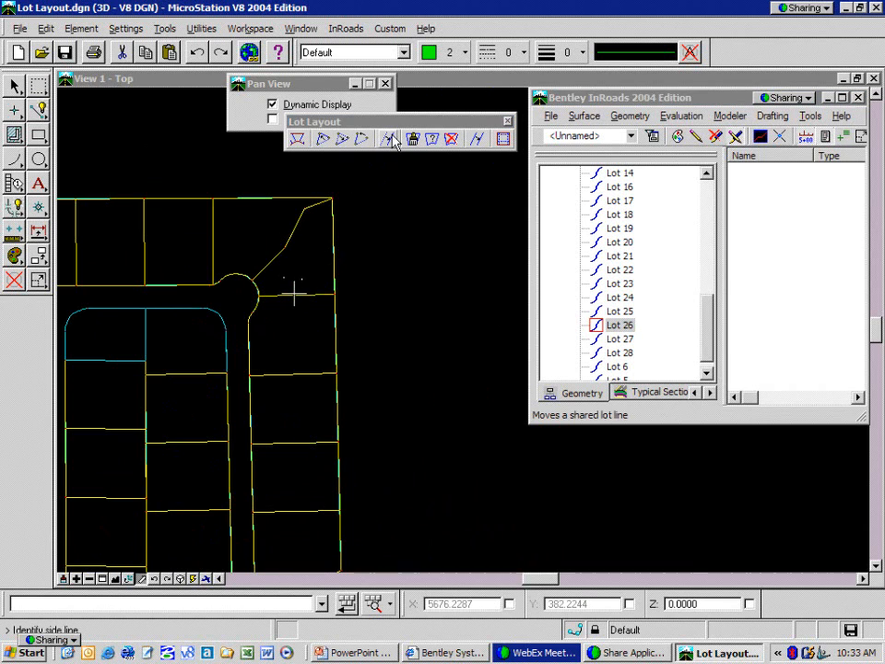
click(387, 140)
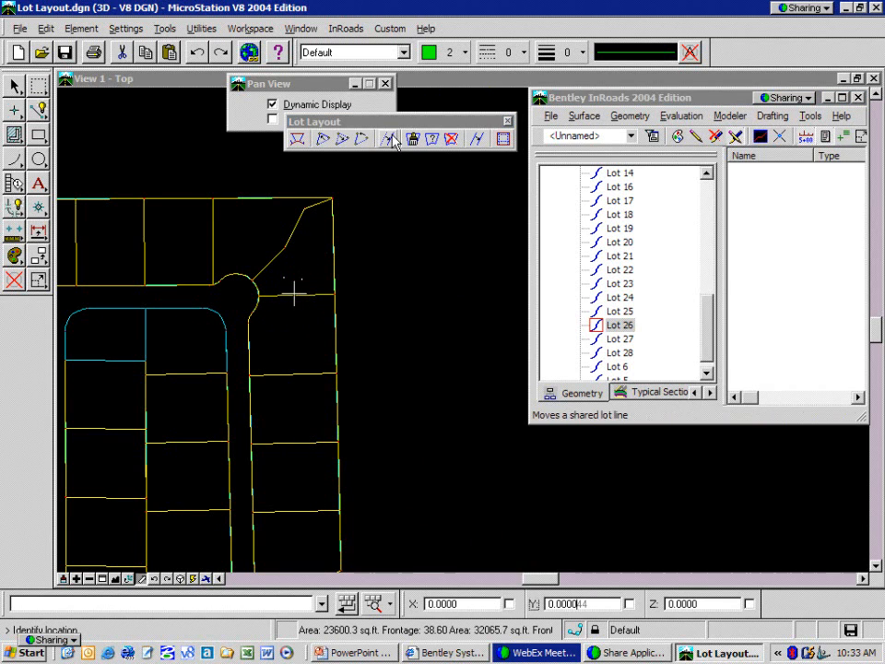
click(294, 294)
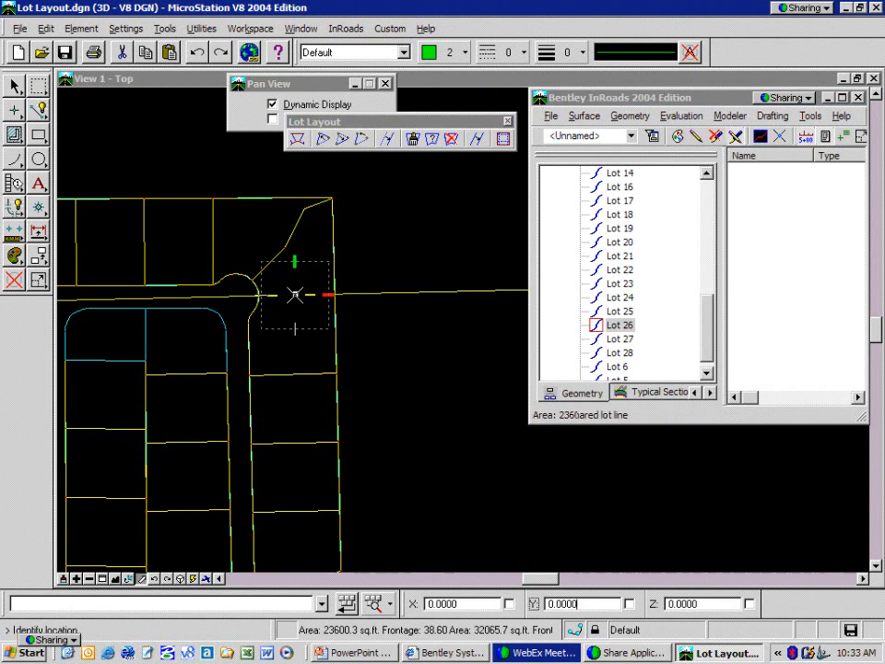
click(389, 141)
click(296, 296)
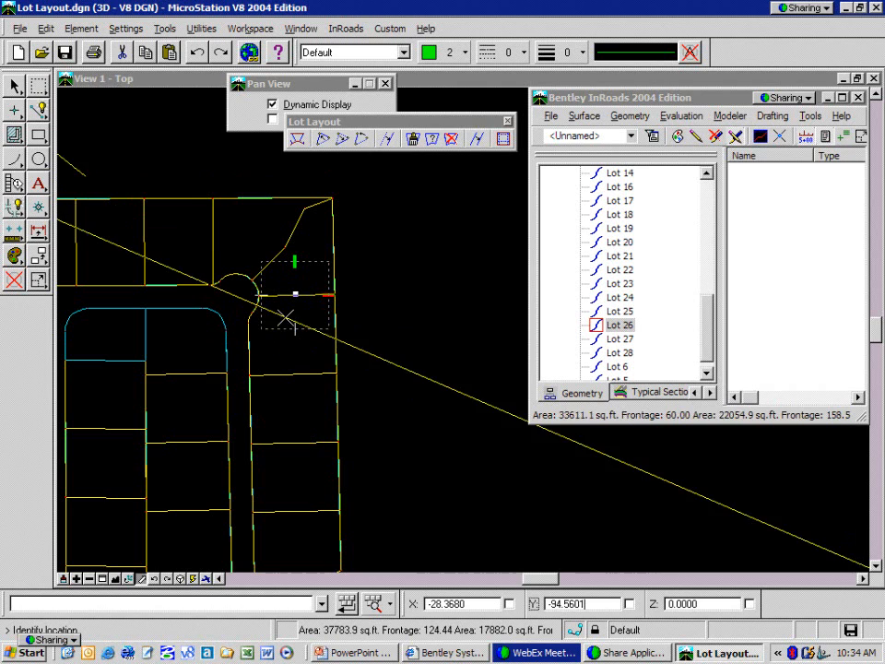
click(287, 338)
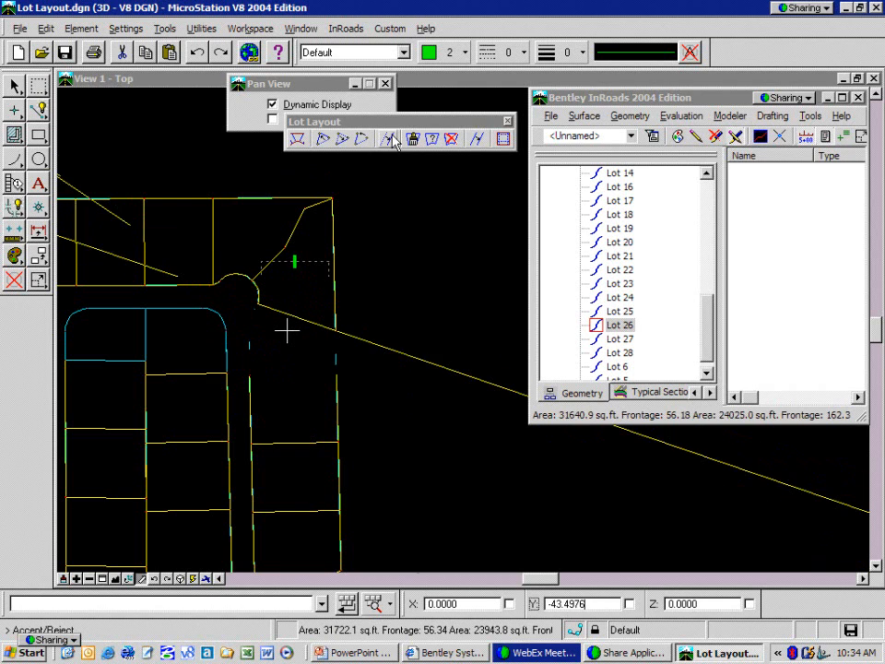
click(290, 328)
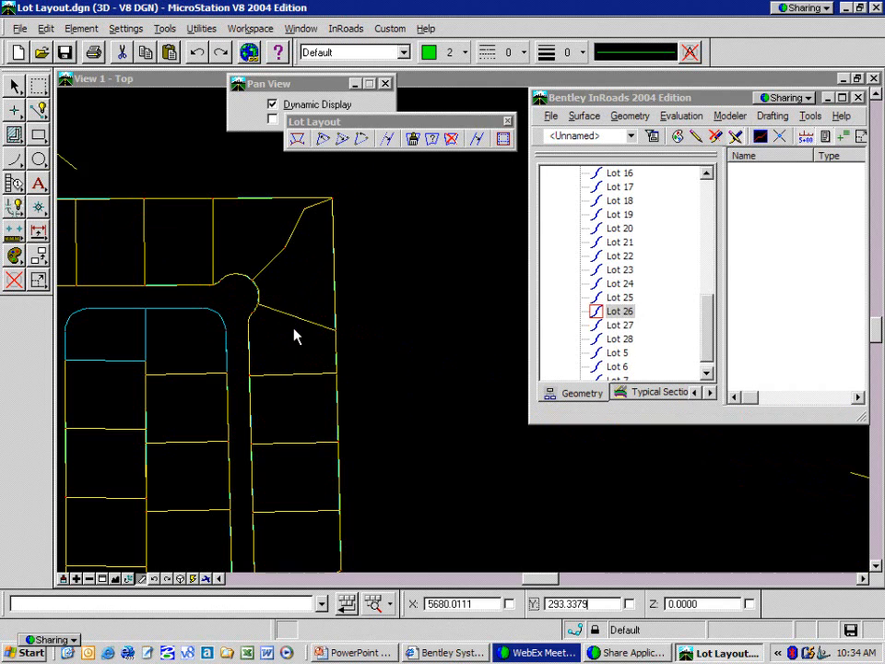
Step: Move both ends of that shared lot line down below the cul-de-sac, making it roughly parallel to the next side line
scroll(295, 333, up, 1)
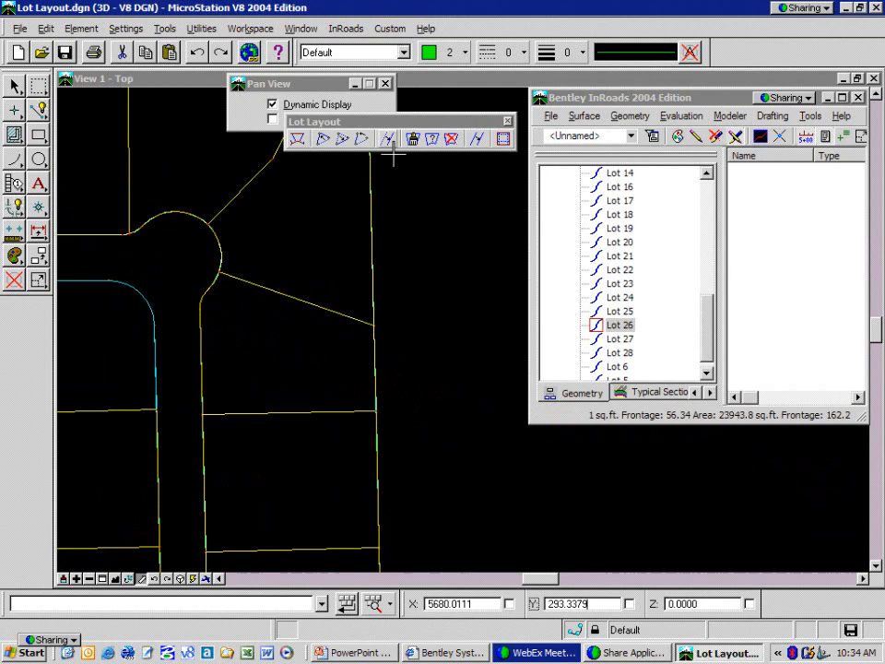
click(388, 138)
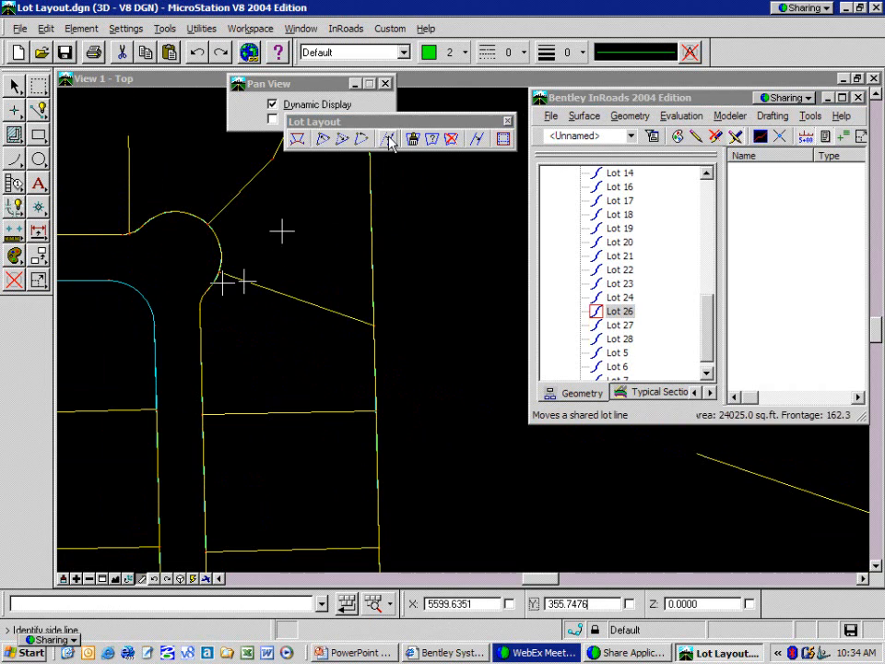
click(239, 281)
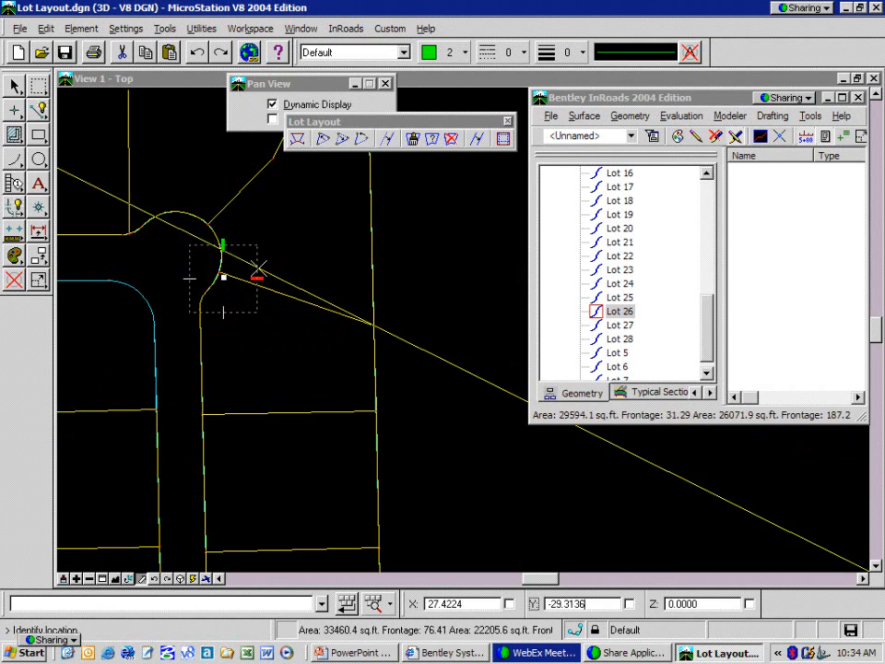
click(243, 355)
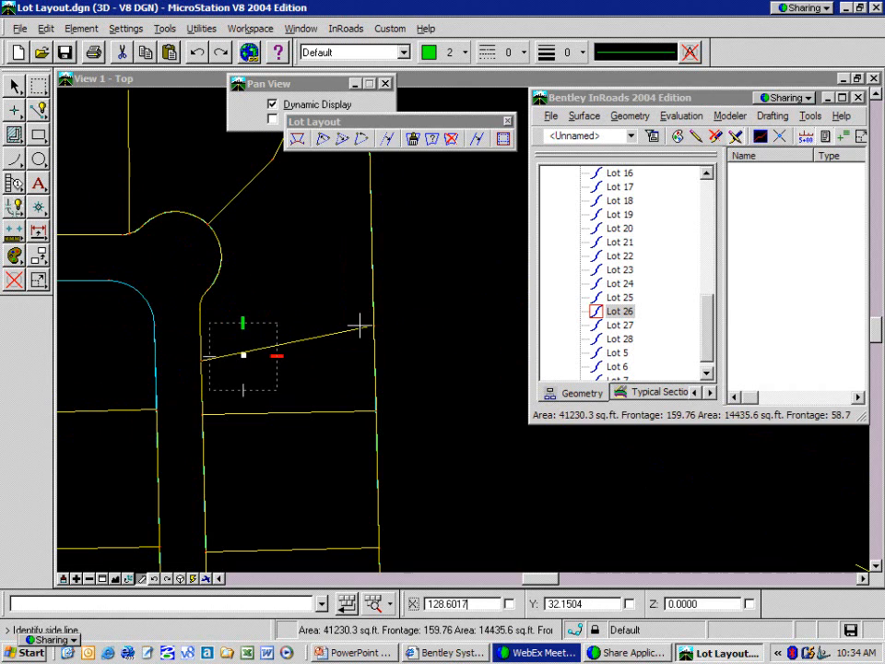
click(365, 320)
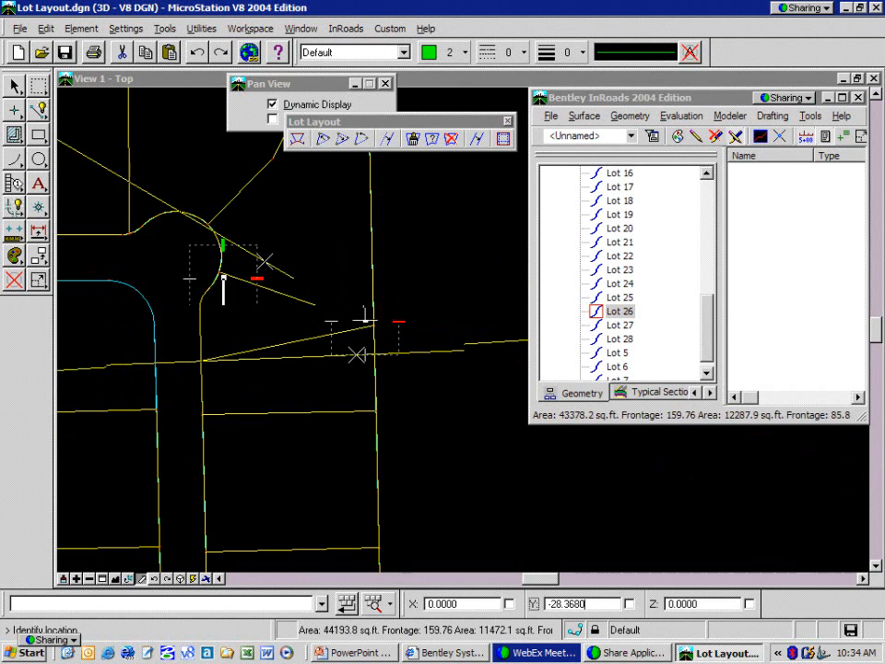
click(358, 355)
click(317, 372)
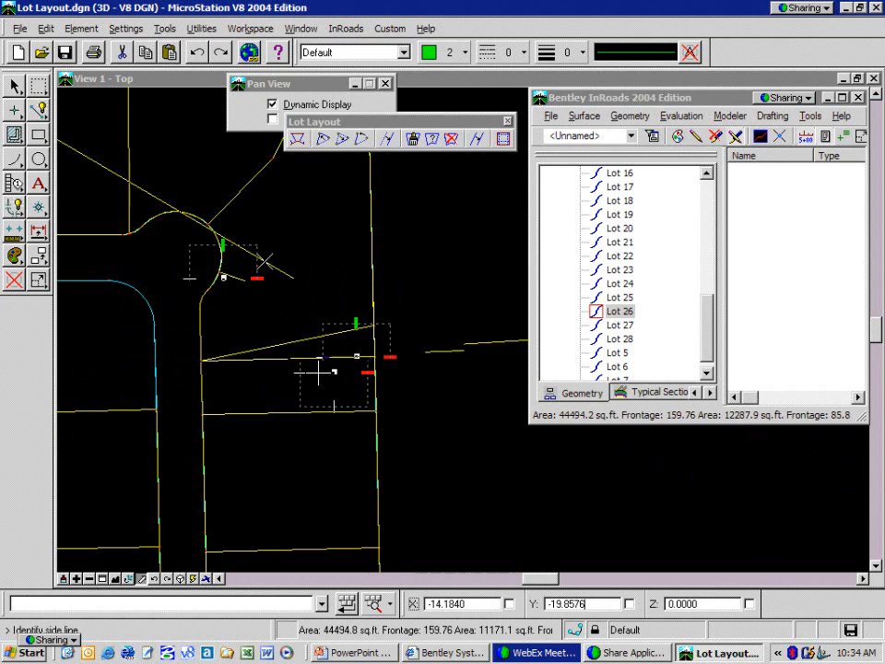
right_click(304, 298)
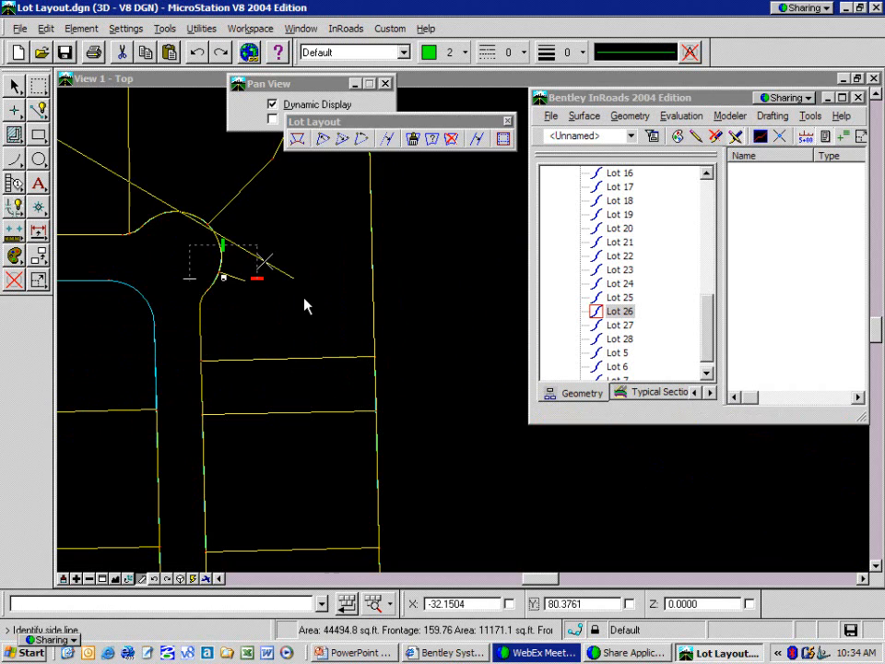
Step: Review the areas of the two corner lots around the cul-de-sac
scroll(287, 295, down, 1)
scroll(287, 295, up, 1)
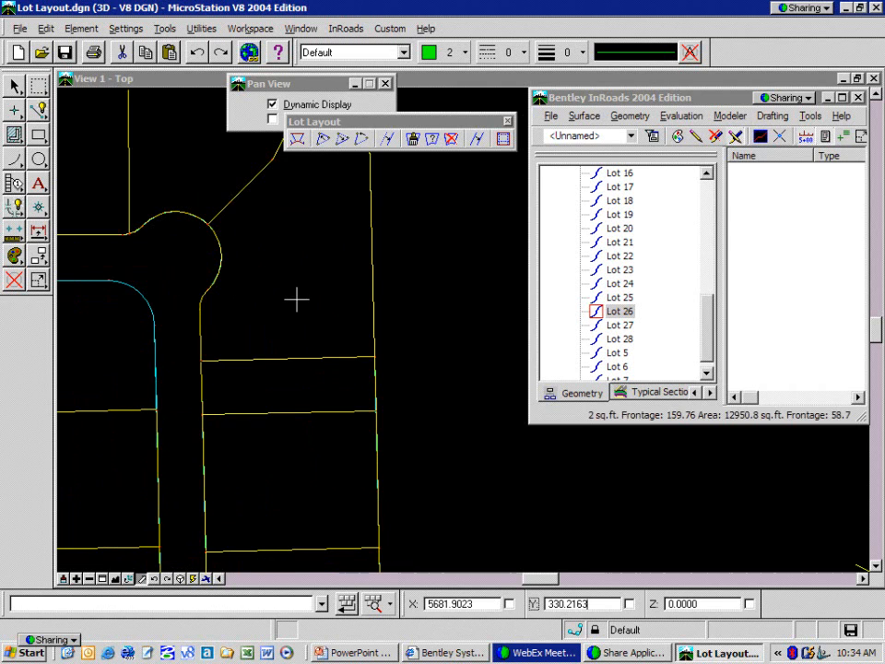
scroll(296, 299, down, 1)
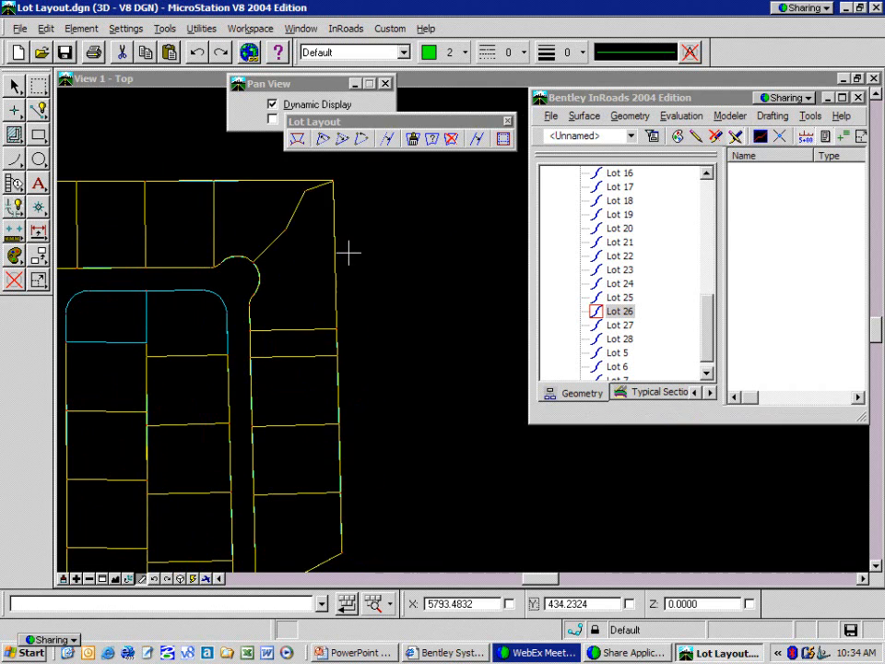
middle_drag(263, 332, 362, 319)
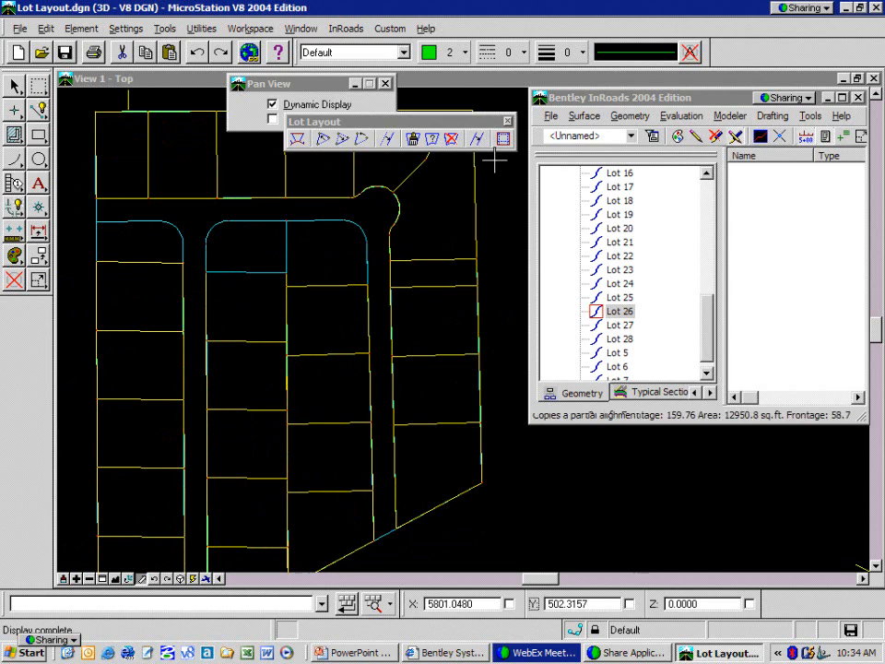
click(414, 140)
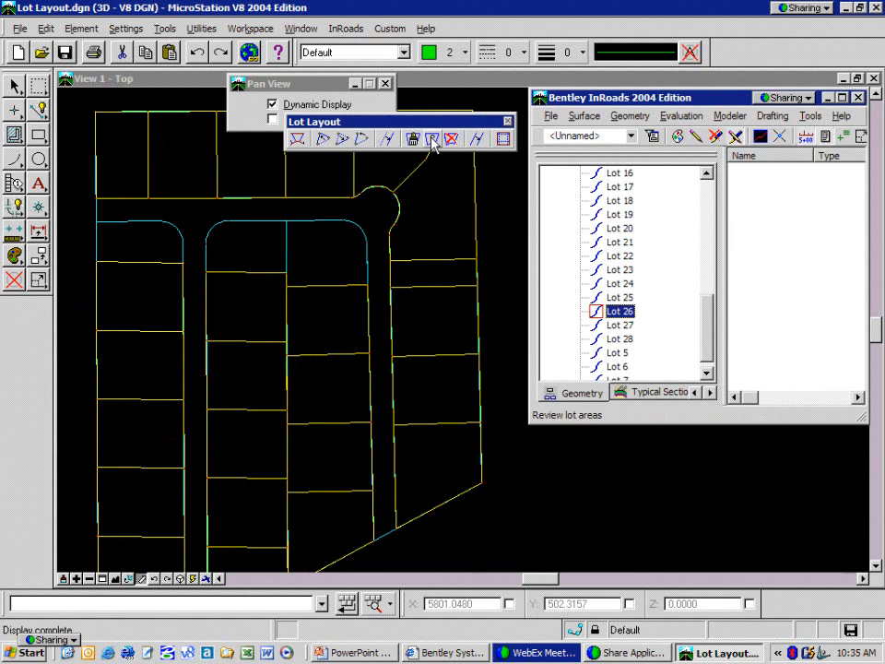
click(430, 141)
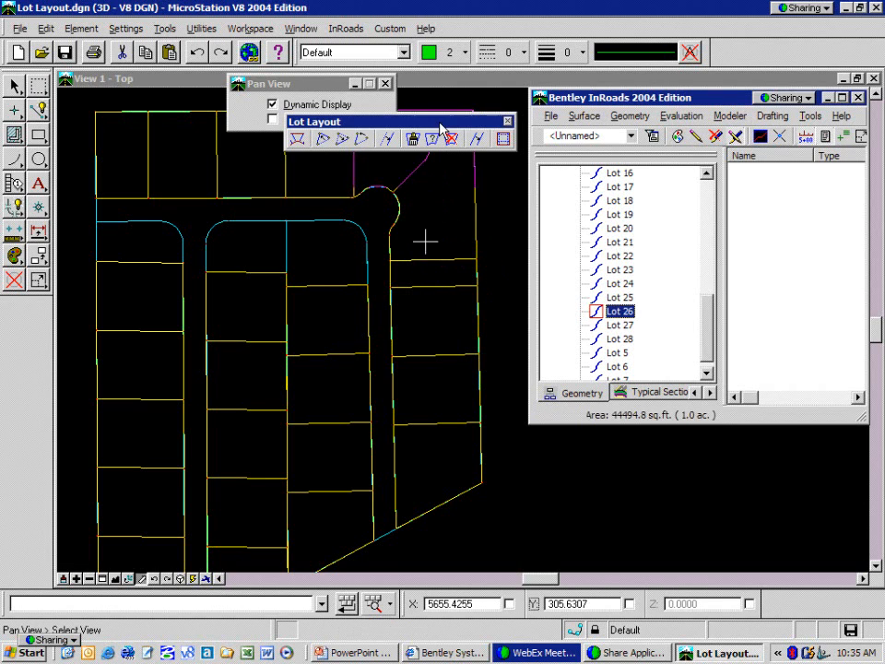
click(367, 287)
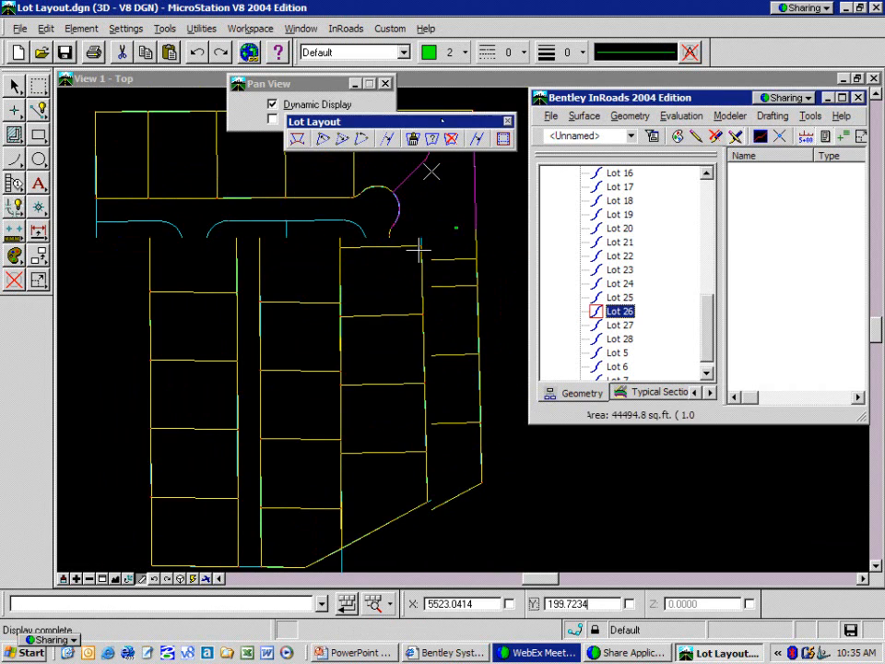
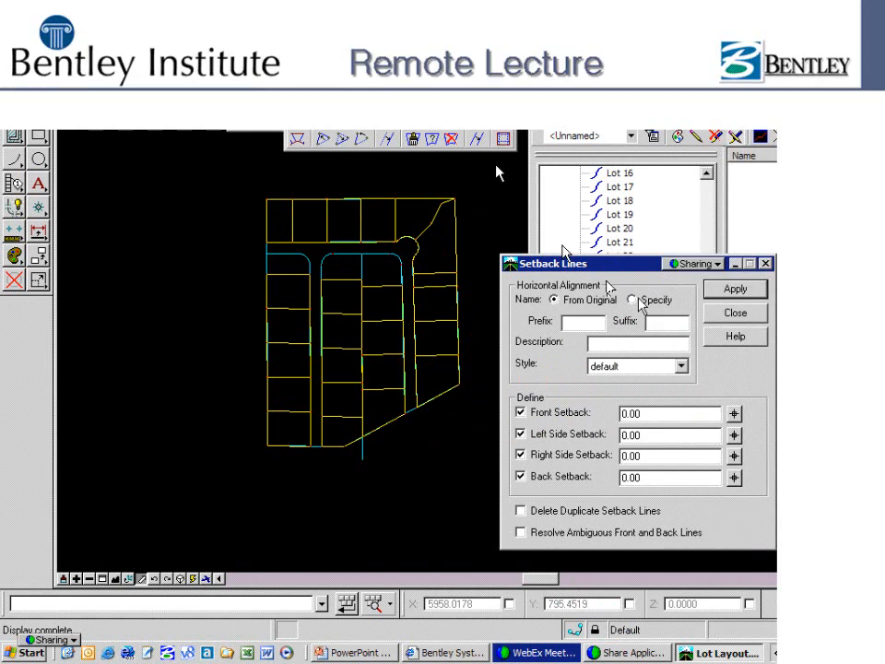
Step: Name the setback lines from the original lots with the prefix SB_ and assign them the deed_b style
click(632, 299)
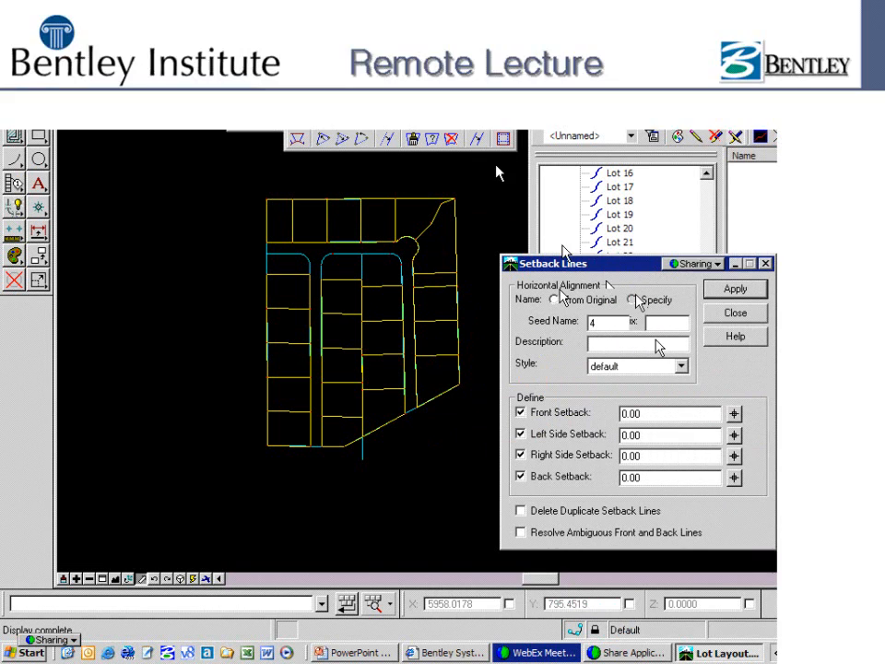
click(555, 300)
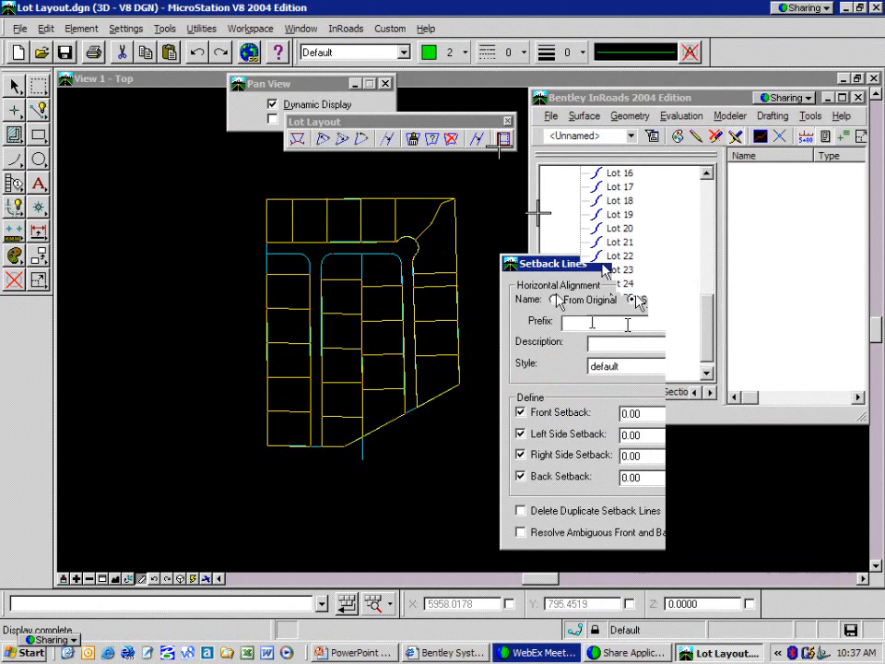
text(S)
text(B)
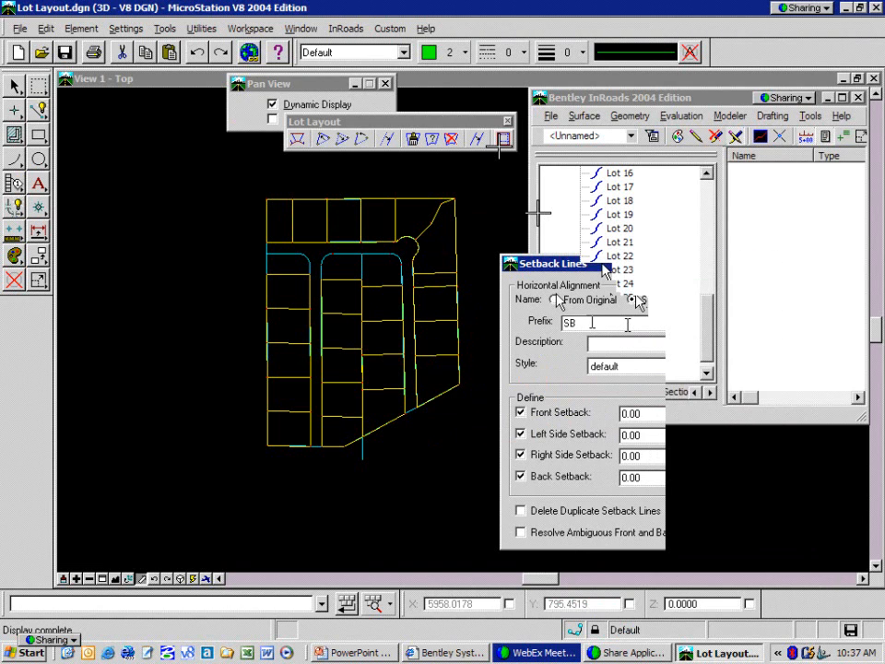
text(_)
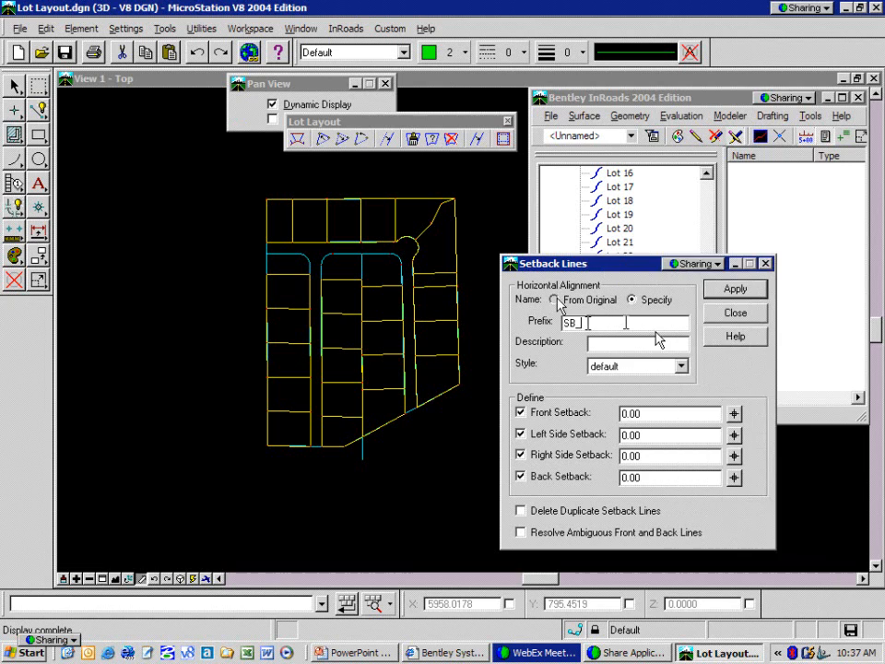
click(632, 300)
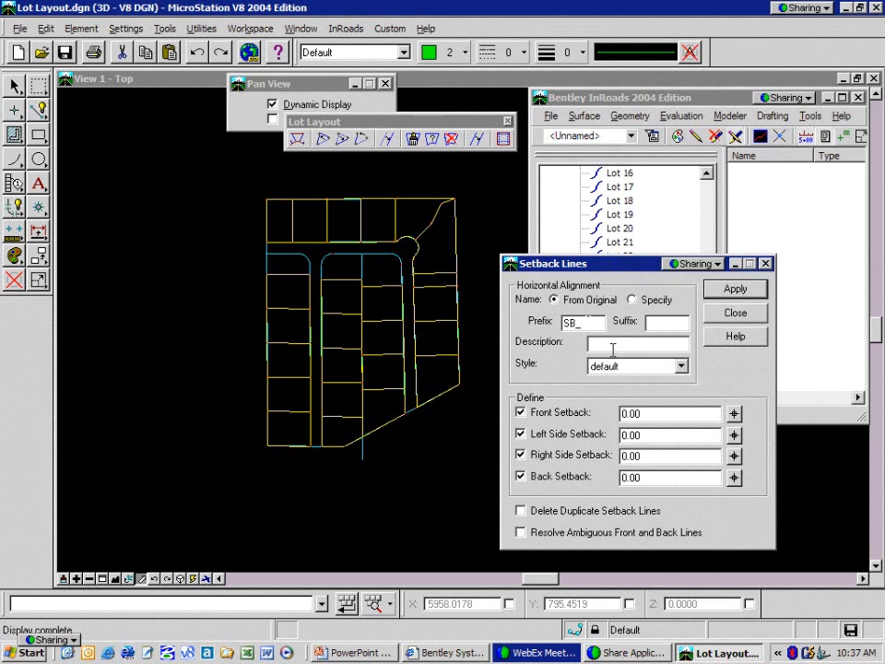
click(681, 366)
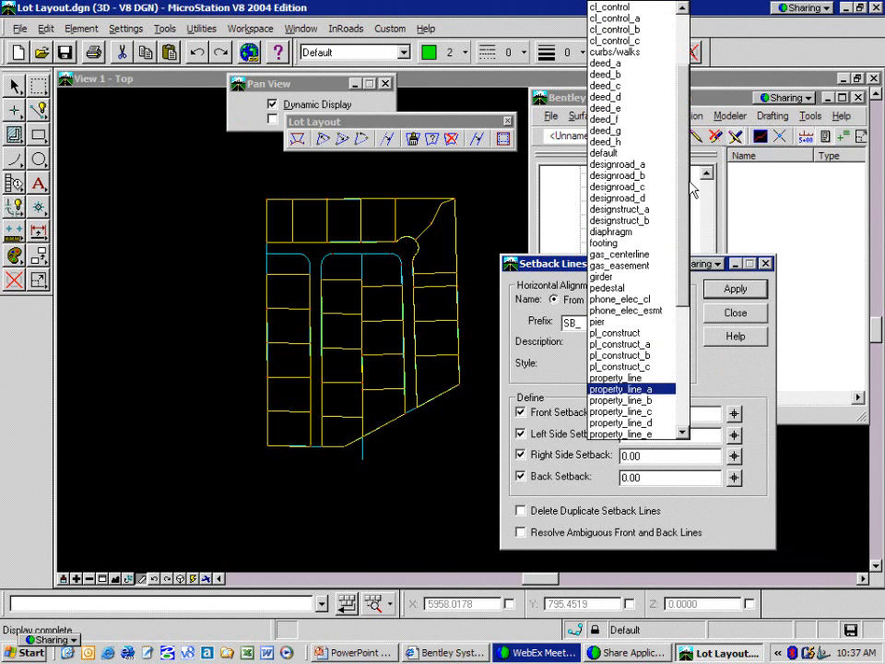
click(623, 75)
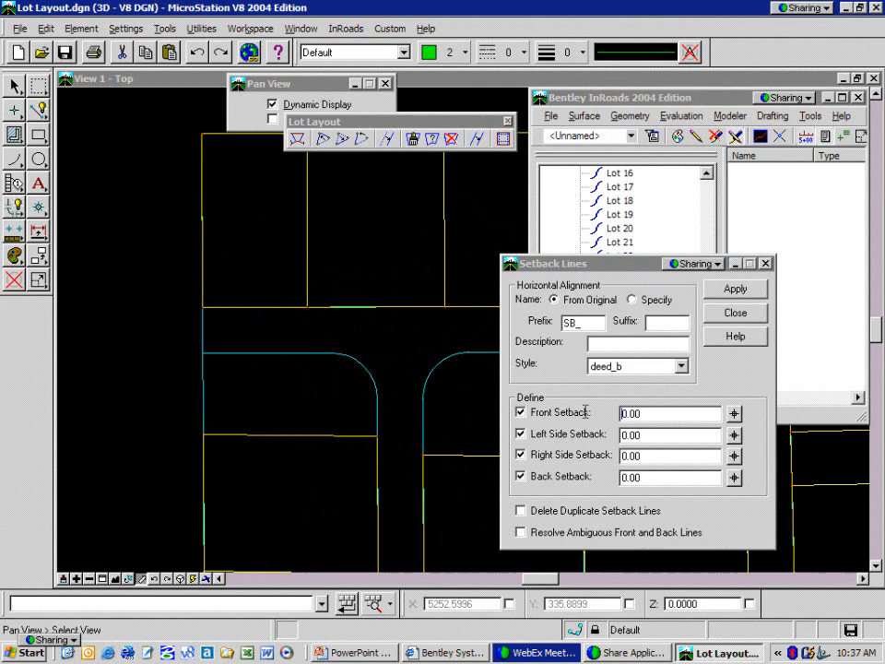
Step: Set the setbacks to 20 for the front, 10 for the left and right sides, and 30 for the back
text(20)
key(Tab)
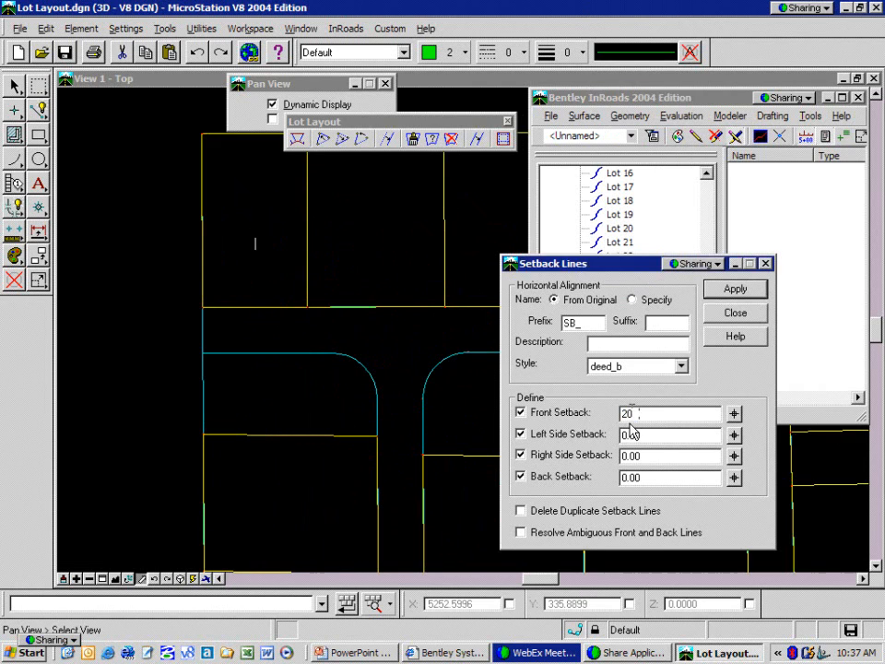
text(10)
double_click(678, 463)
text(10)
double_click(673, 478)
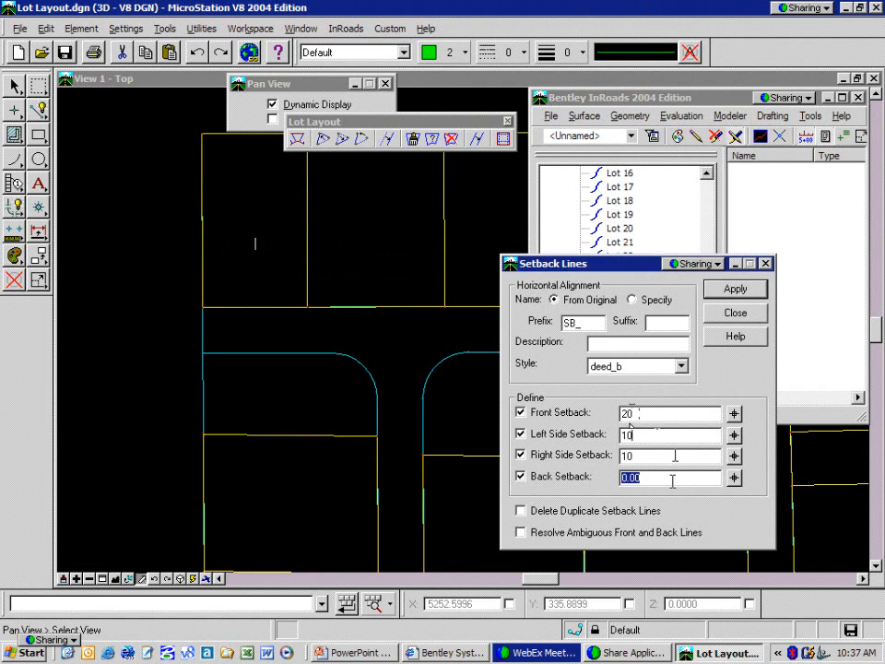
text(30)
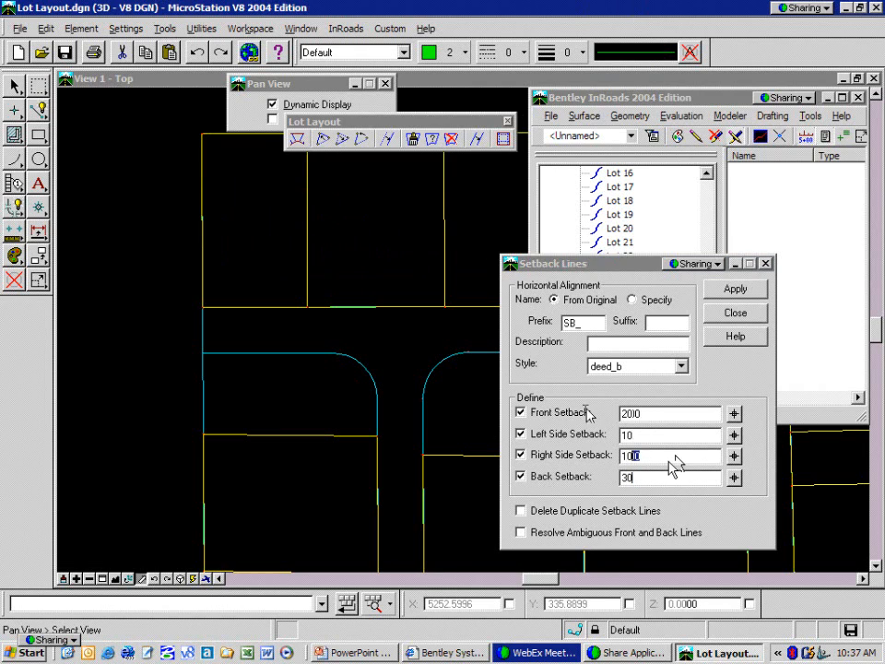
key(Tab)
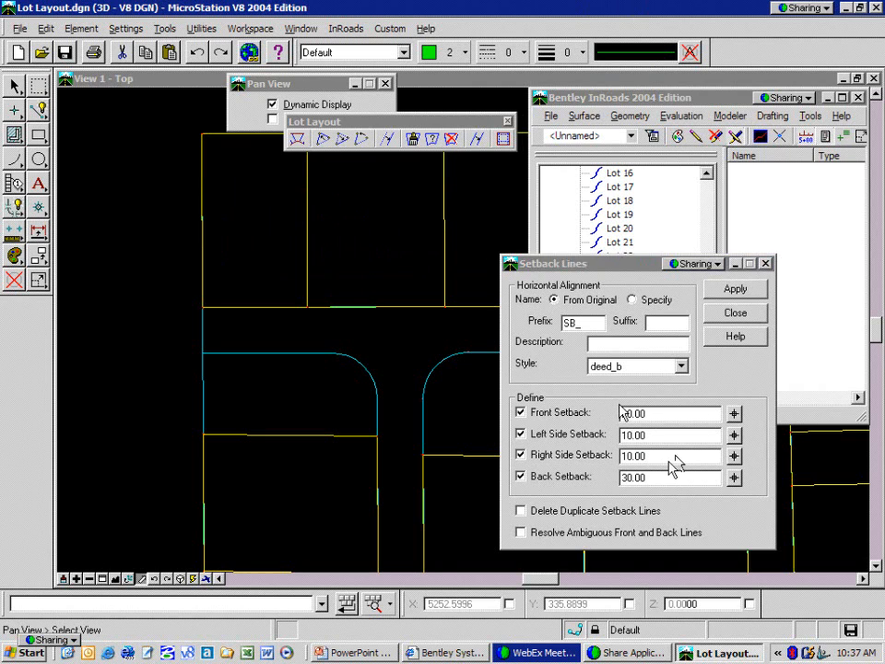
Step: Create the setback lines for the subdivision's upper-left corner lot, using its street-side line as the front line
click(735, 290)
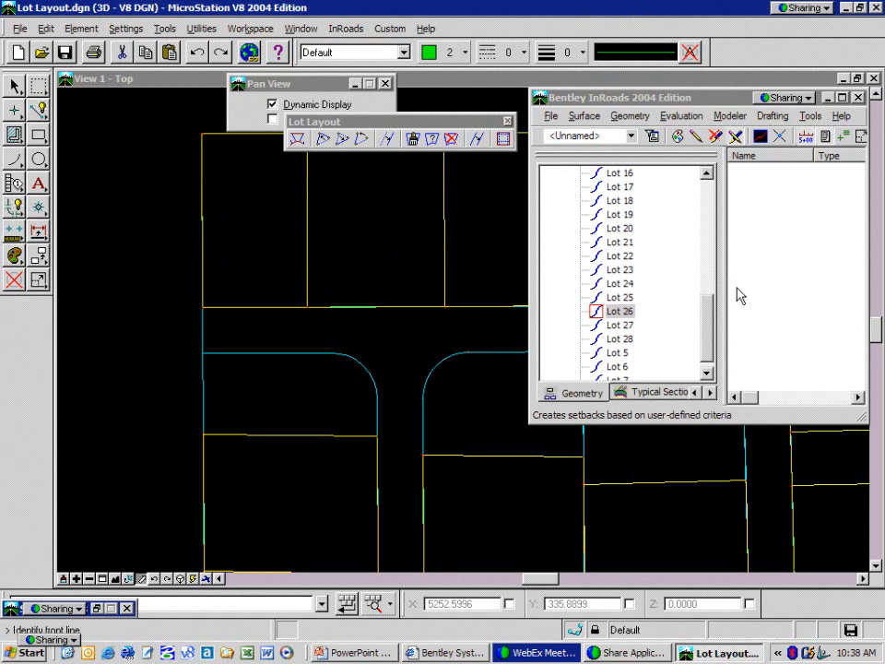
click(261, 292)
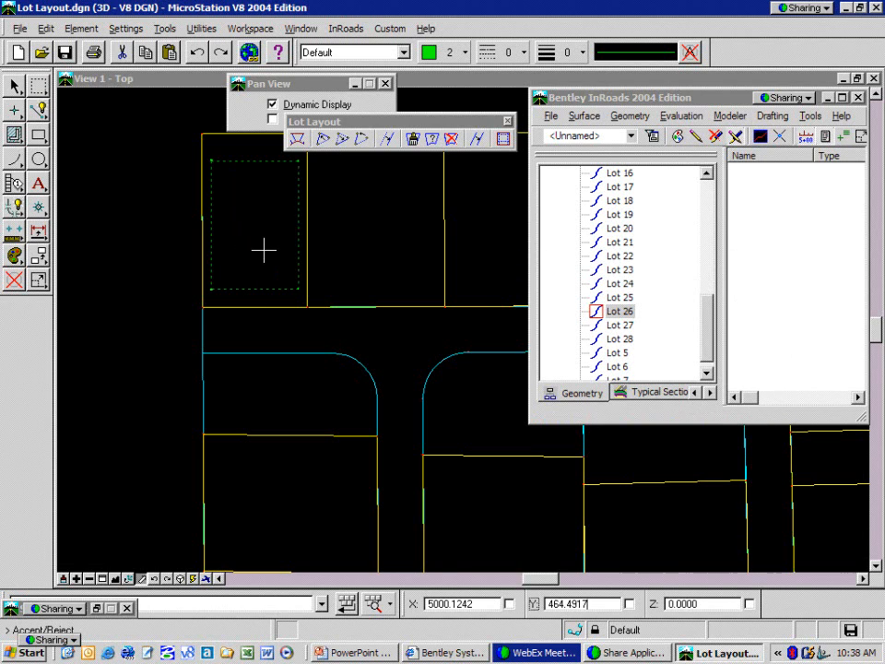
right_click(261, 254)
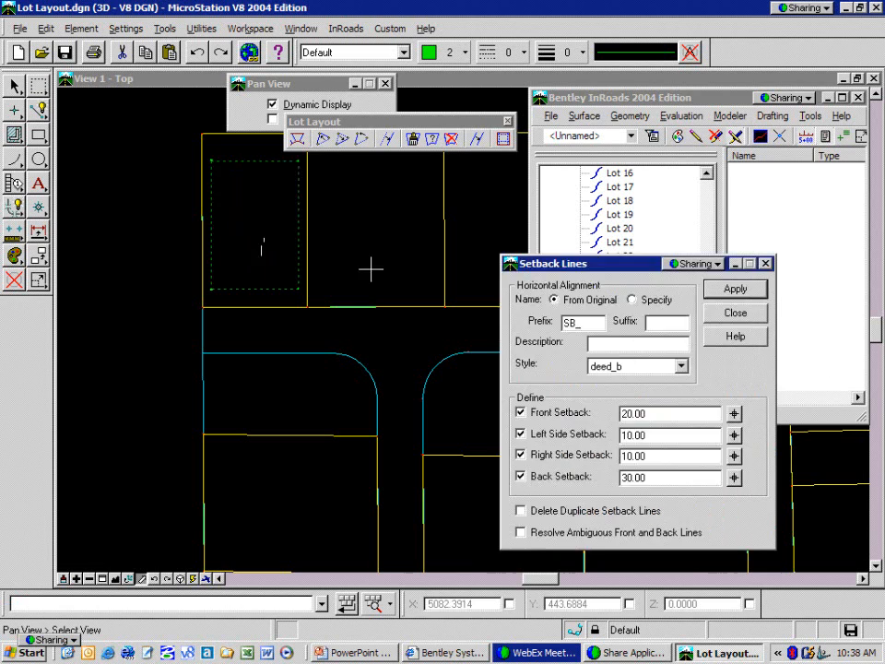
Step: Create setback lines for the other three rectangular lots in the top row, using each street-side line as the front line
scroll(305, 336, down, 5)
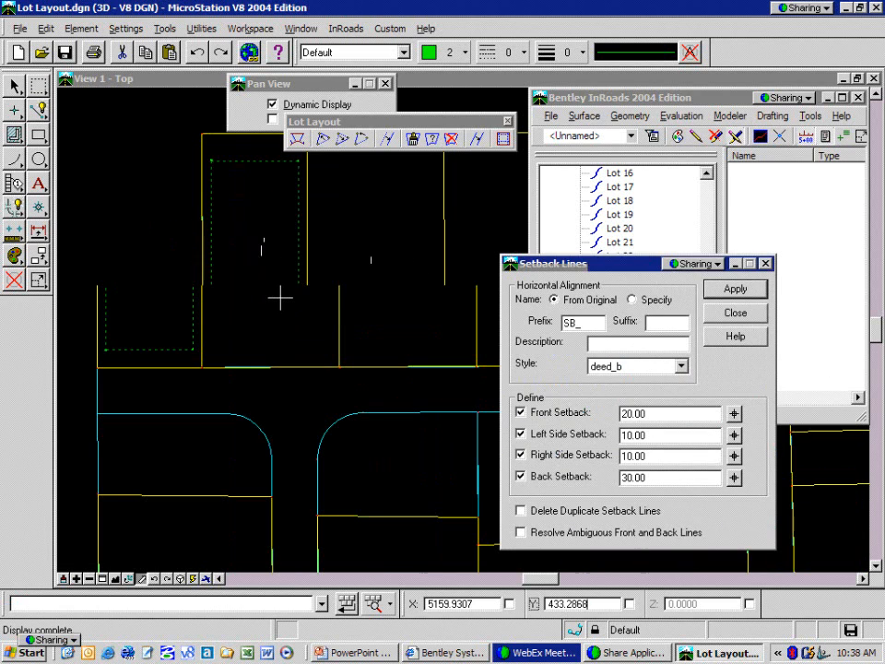
click(735, 291)
click(286, 314)
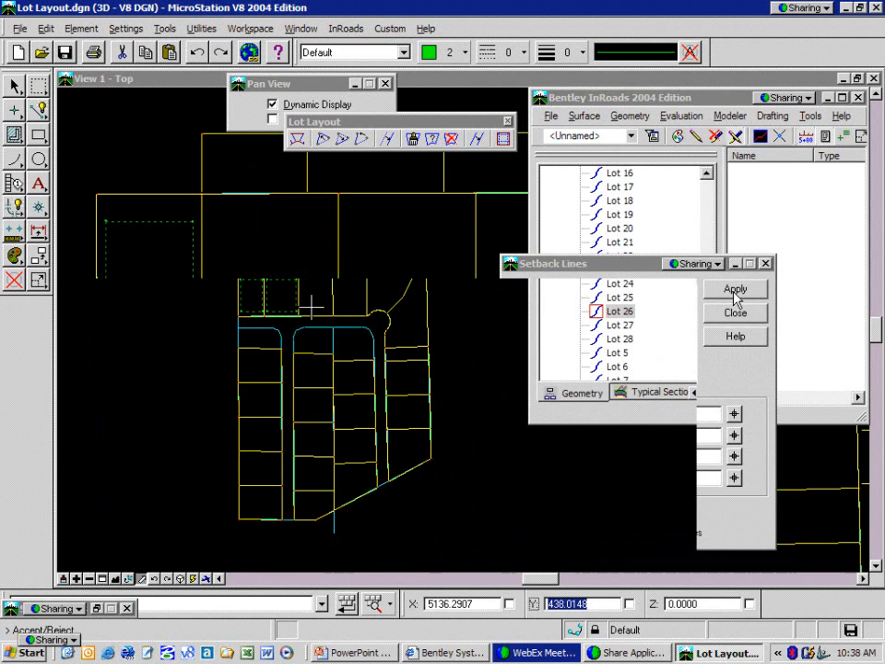
click(353, 306)
click(736, 291)
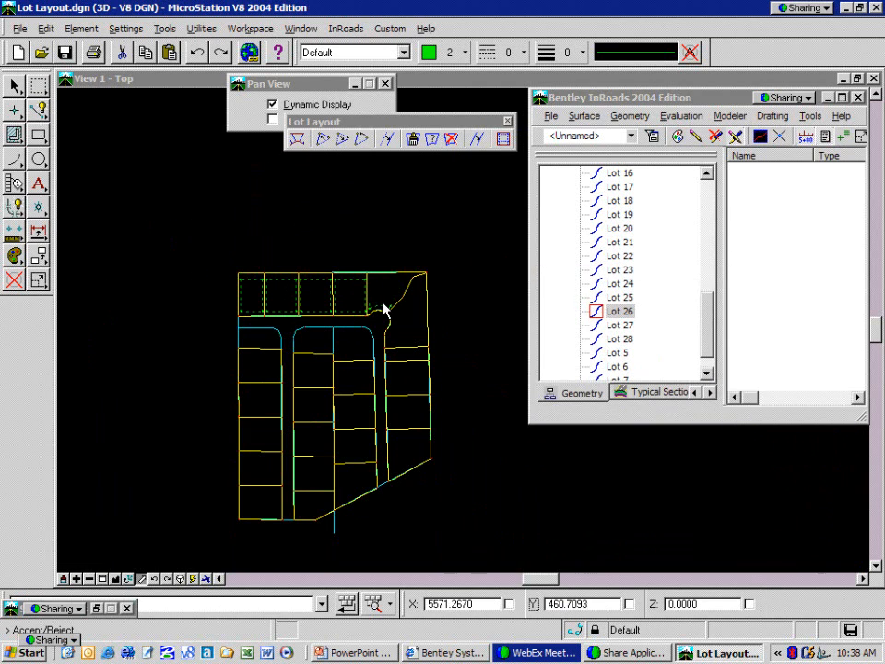
click(351, 317)
click(735, 292)
click(354, 316)
click(734, 292)
click(350, 314)
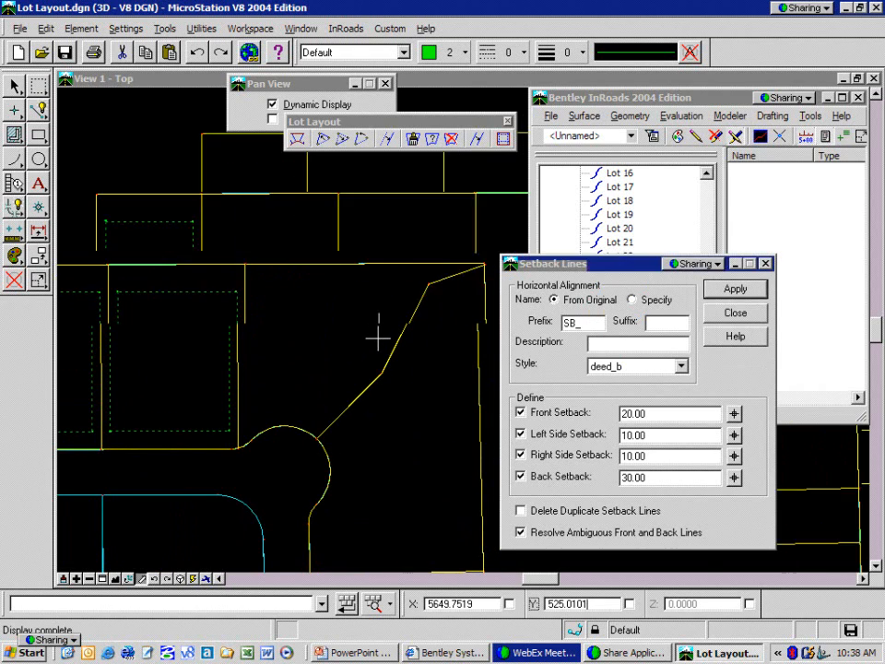
Step: Create the upper cul-de-sac lot's setback lines with ambiguous lines resolved, identifying the cul-de-sac arcs as front and the northern boundary as back
click(735, 291)
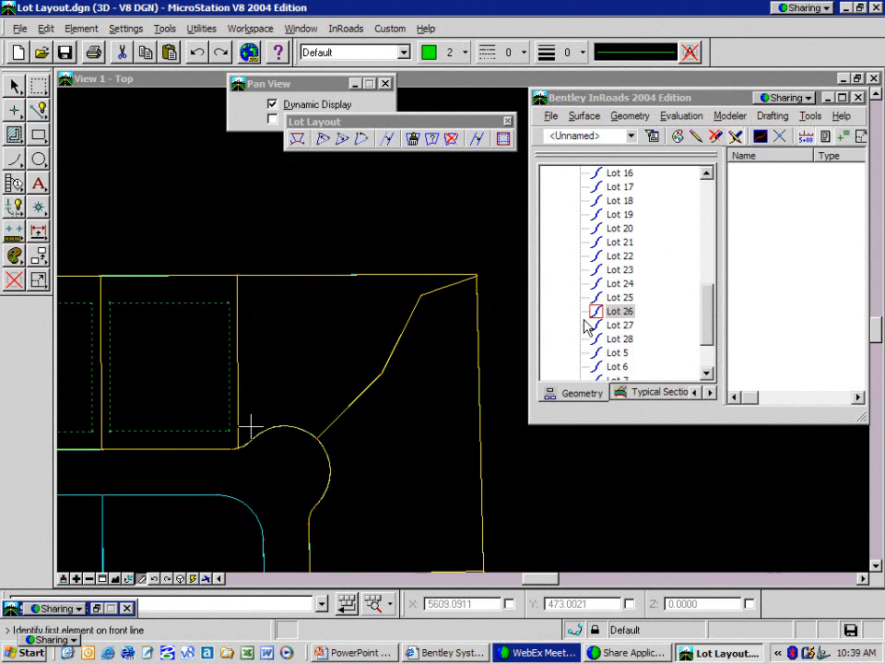
click(242, 447)
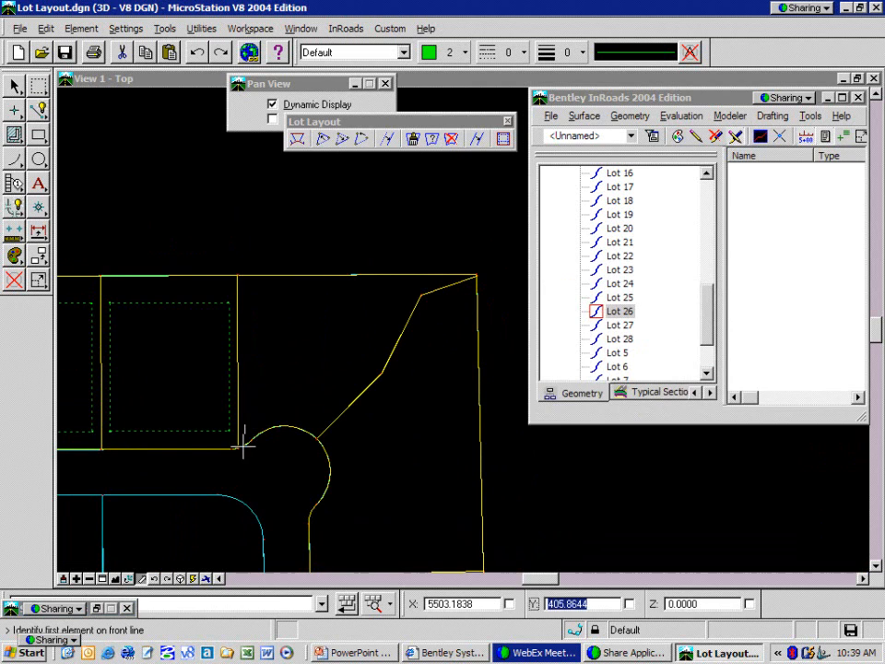
click(304, 421)
click(458, 268)
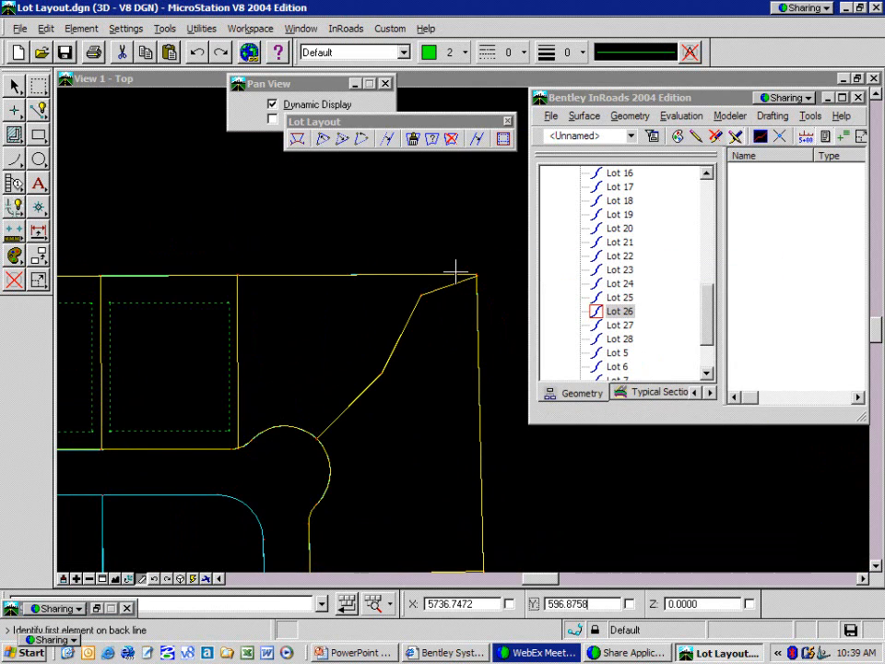
click(275, 273)
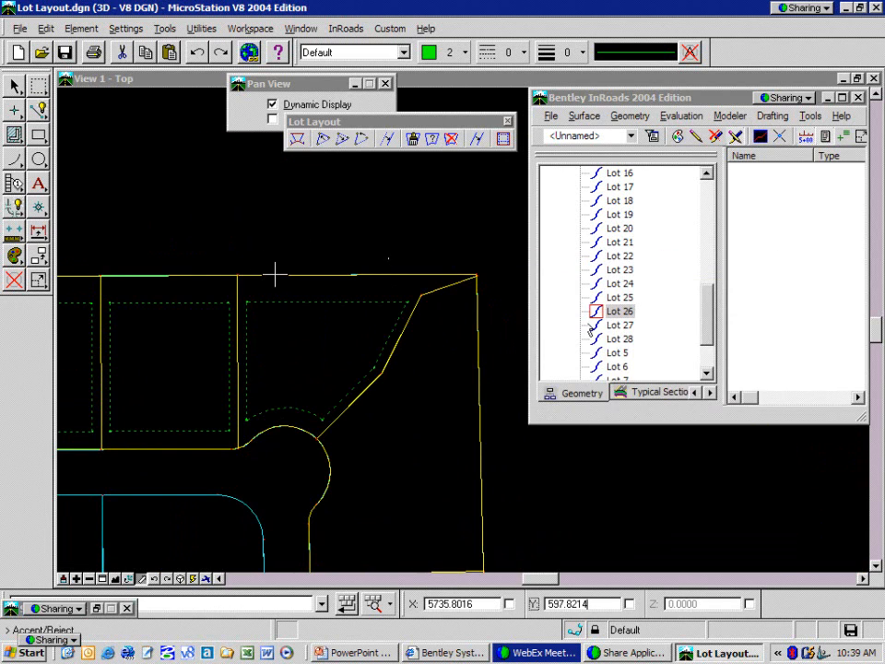
click(327, 330)
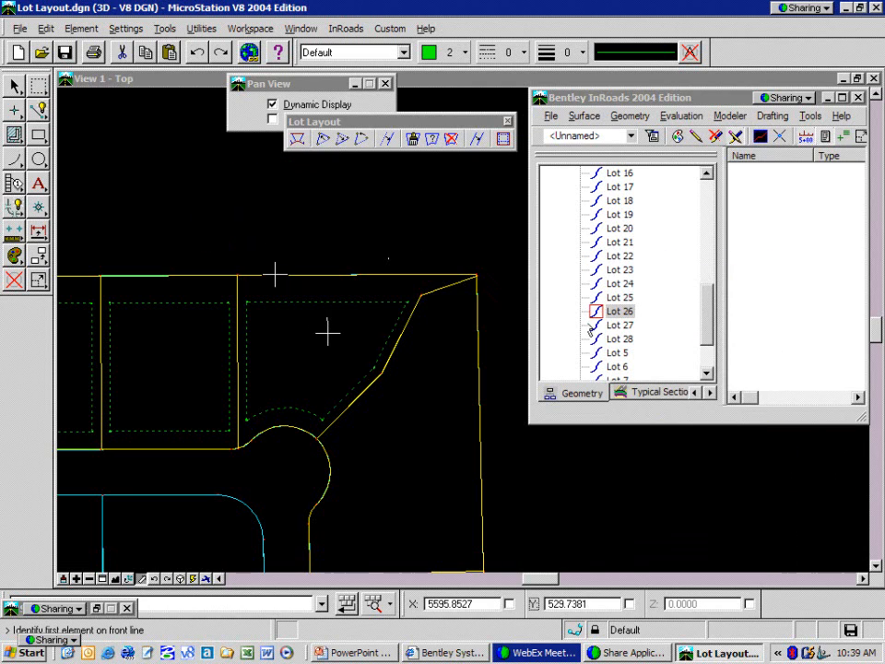
Step: Create the eastern cul-de-sac lot's setback lines, identifying the cul-de-sac arc through the straight street line as front and the eastern boundary as back
click(332, 465)
click(314, 557)
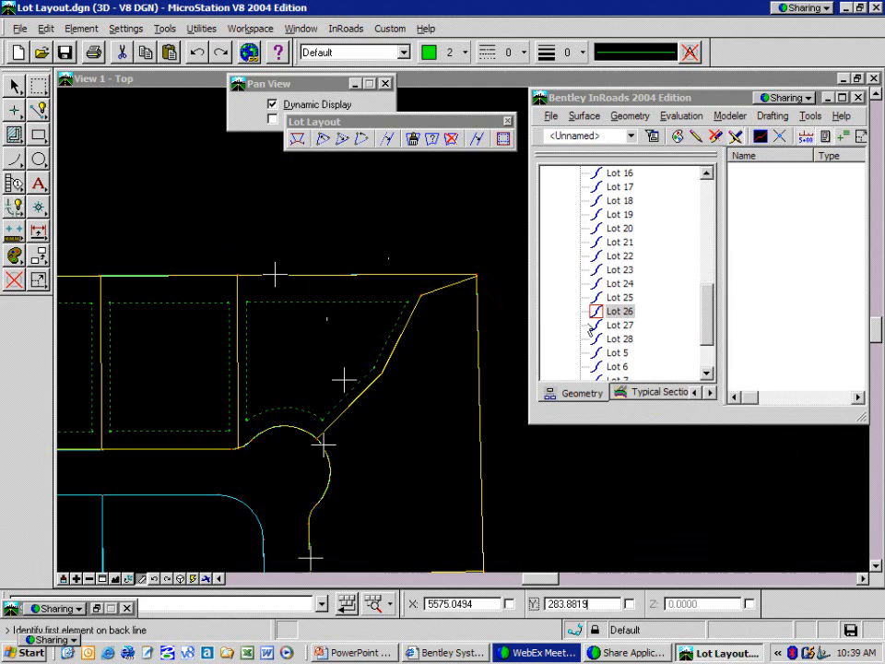
click(476, 326)
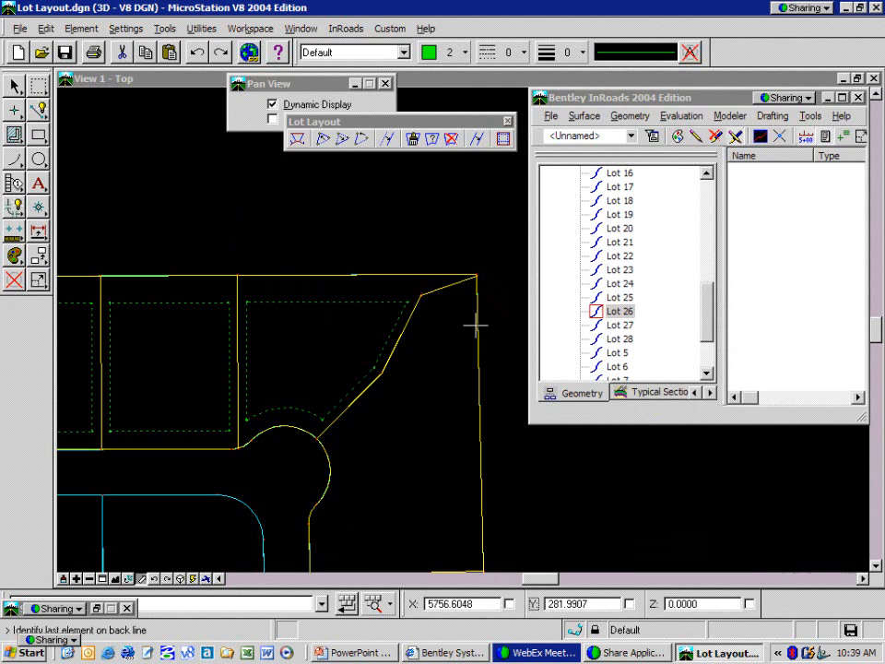
right_click(445, 367)
scroll(391, 382, down, 2)
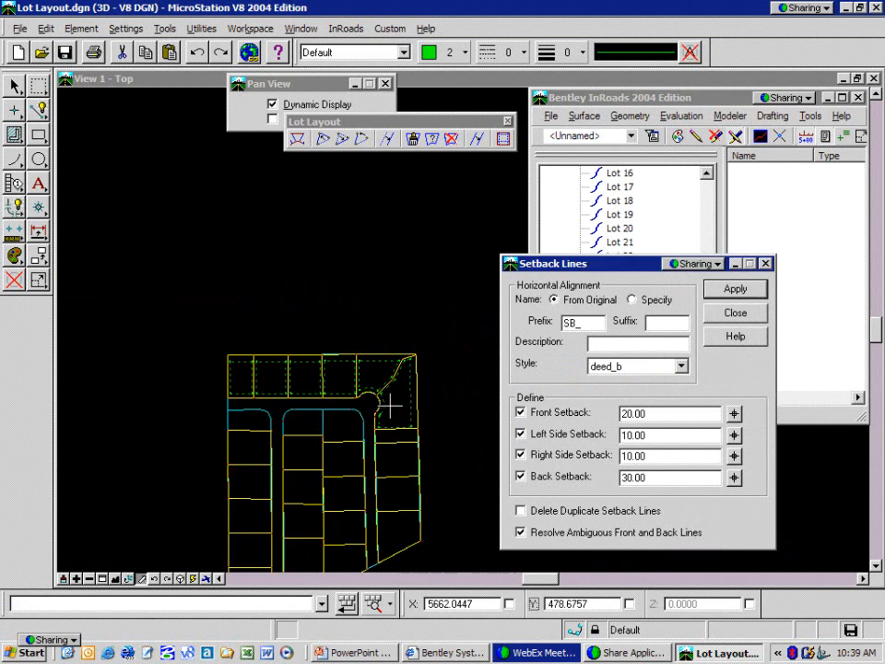
scroll(389, 408, up, 1)
scroll(389, 406, down, 1)
scroll(366, 402, up, 1)
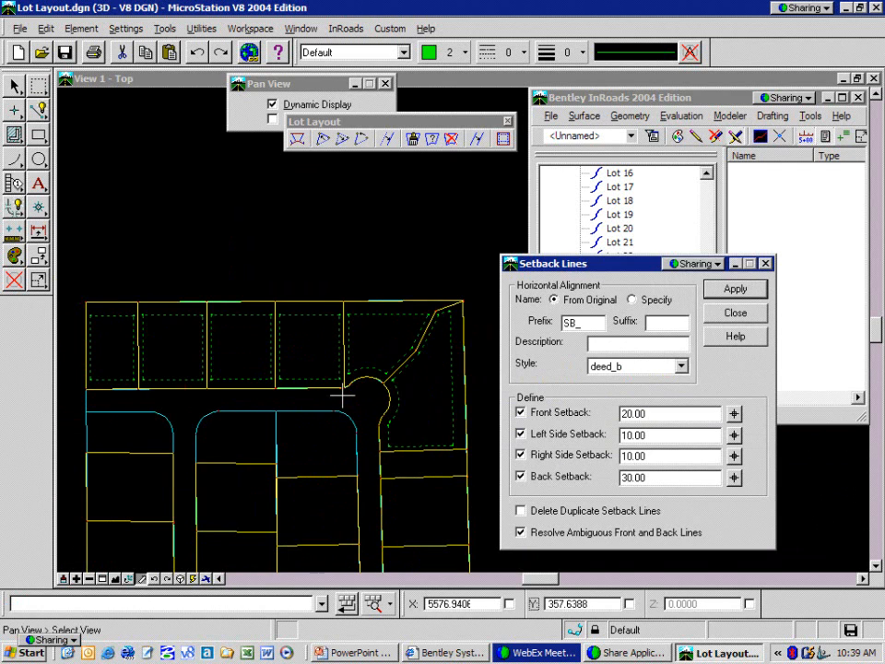
middle_drag(342, 395, 363, 393)
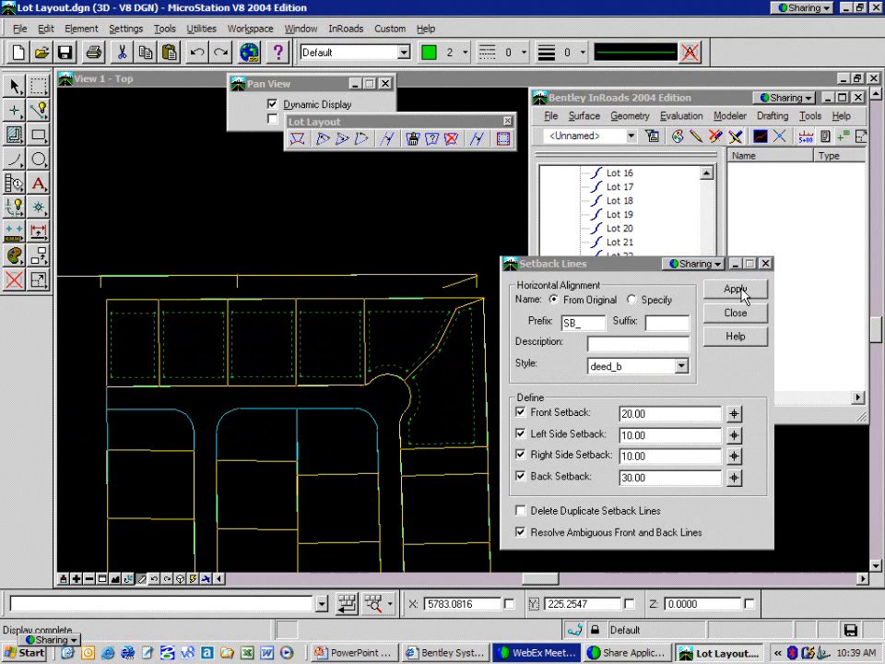
Step: Create the setback lines of the narrow lot below the eastern cul-de-sac lot, redoing them with front and back setbacks of 1 and duplicates deleted
click(735, 290)
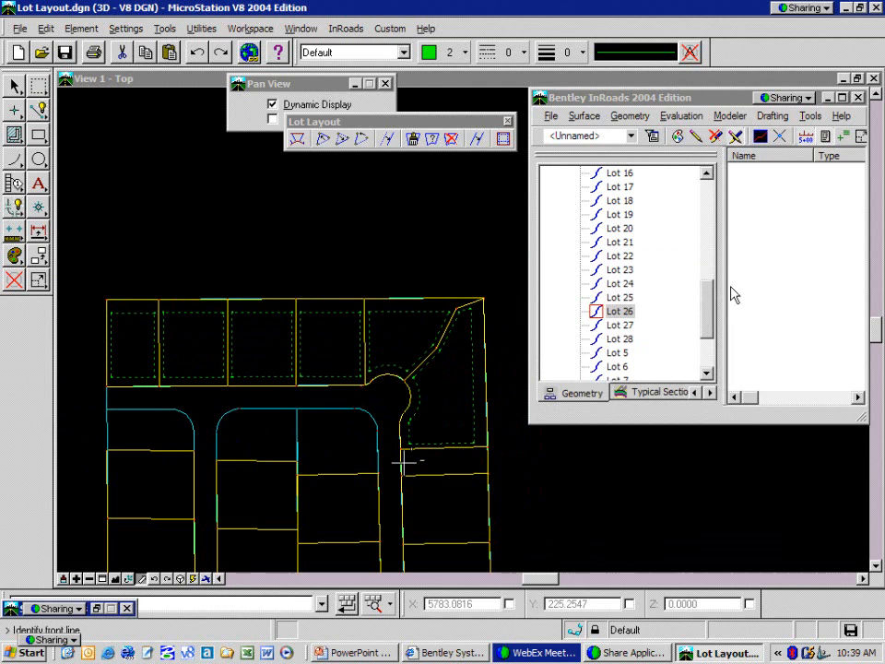
click(403, 462)
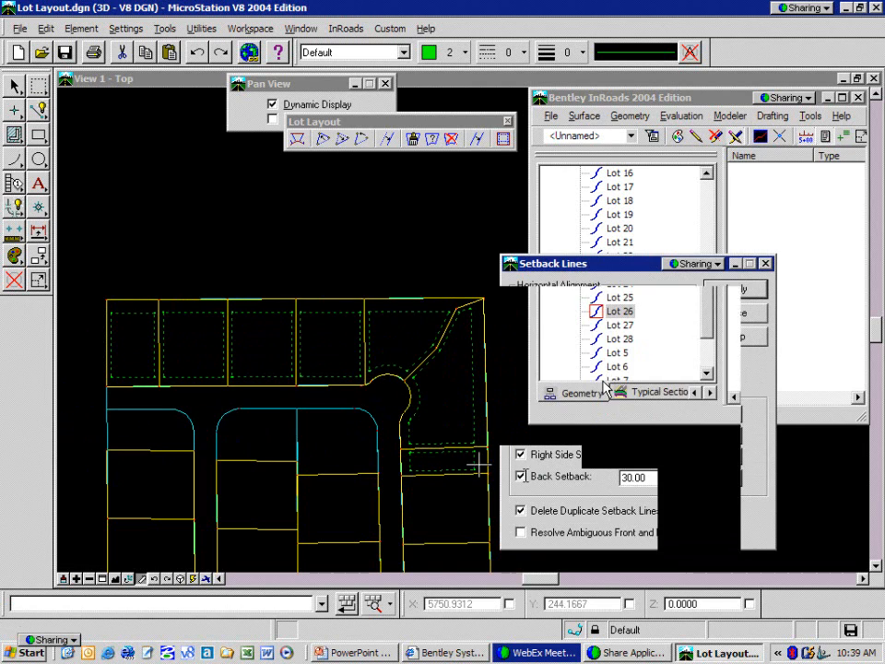
drag(649, 417, 597, 418)
click(735, 290)
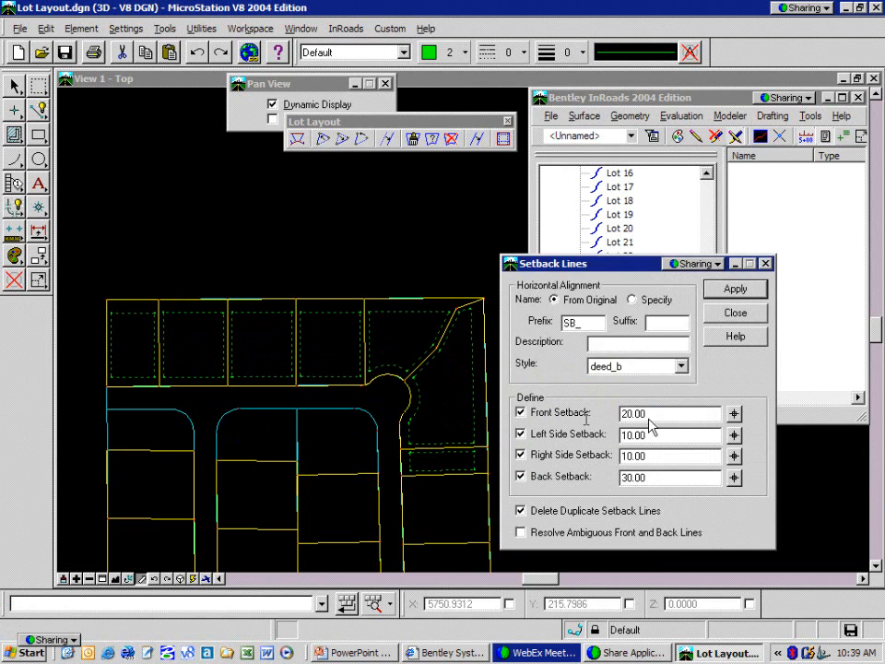
text(1)
click(656, 434)
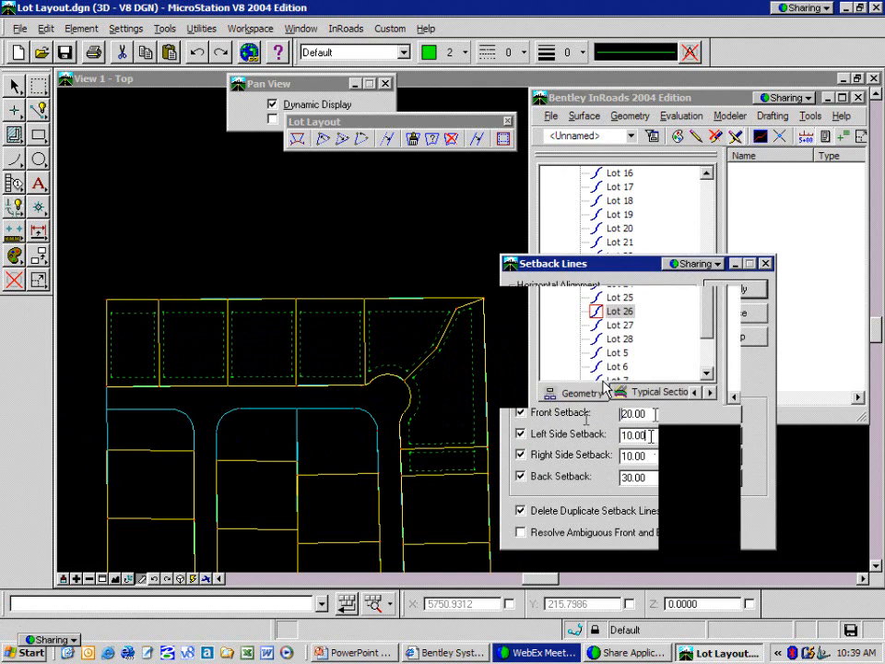
drag(650, 478, 597, 475)
text(1)
click(667, 415)
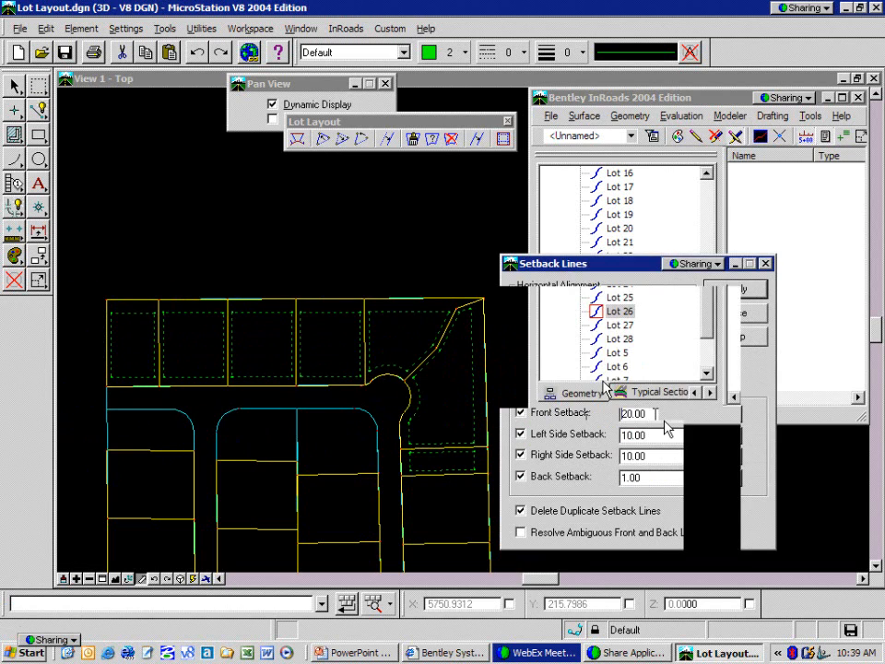
click(736, 290)
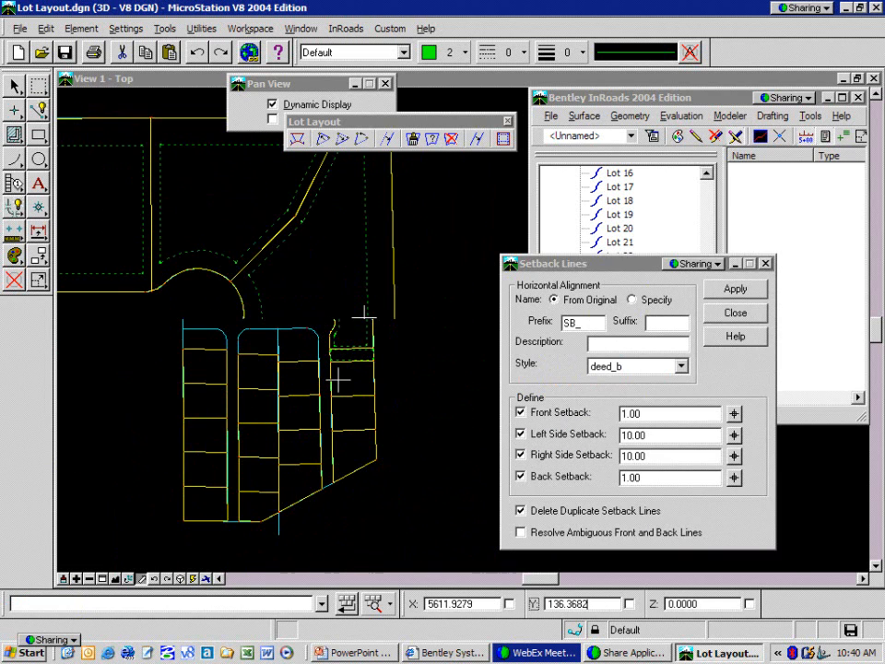
Step: With the front setback at 20 and the back at 30, create setback lines for the remaining lots along both sides of the easternmost street
text(20.00)
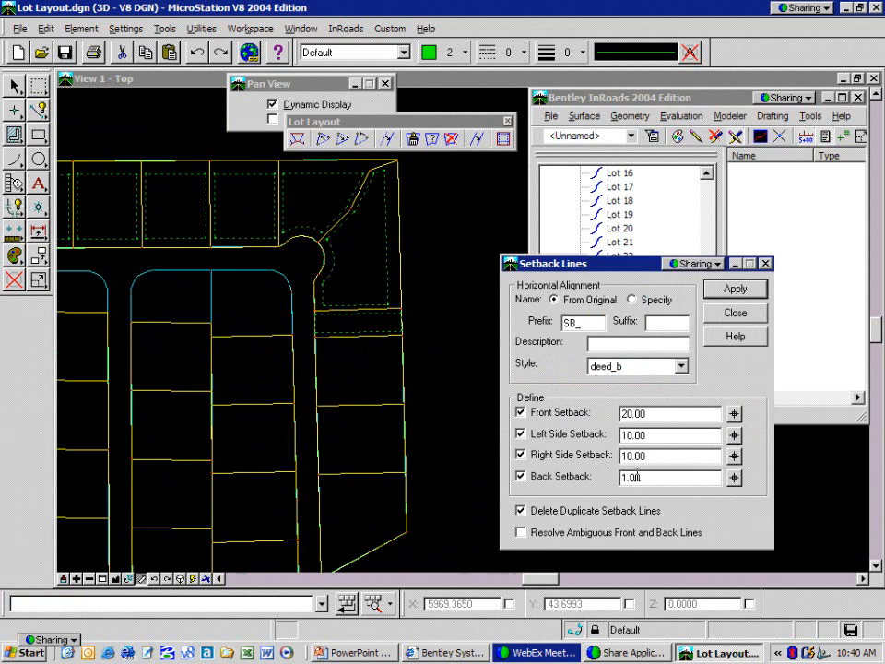
text(30.00)
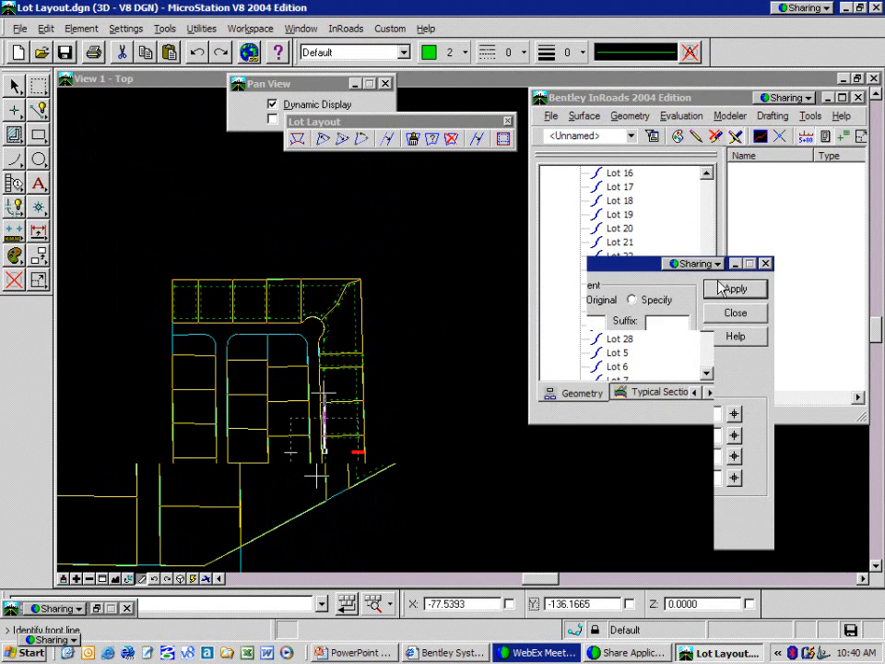
click(313, 343)
click(311, 286)
click(313, 223)
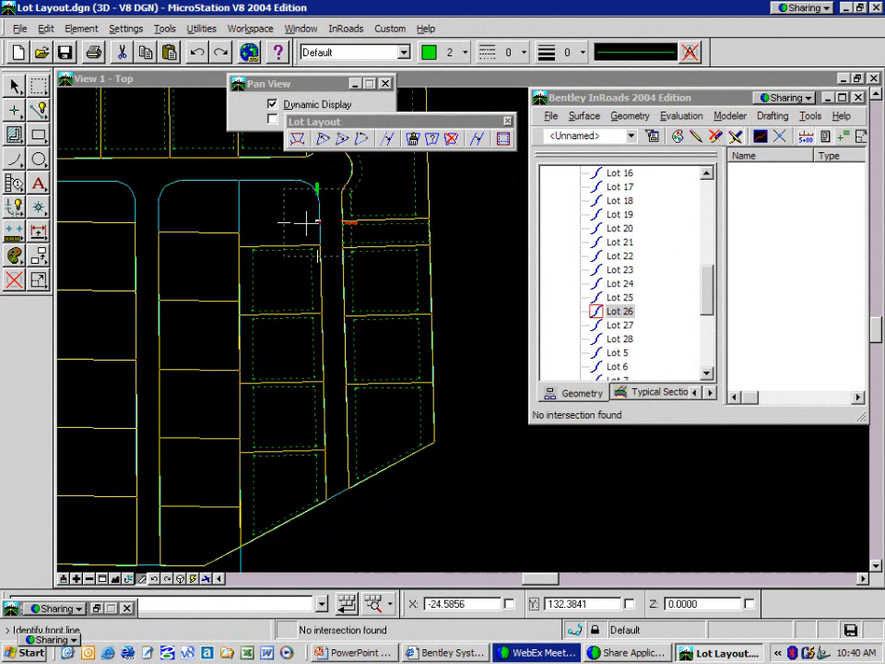
click(311, 205)
mouse_move(291, 316)
middle_down()
mouse_move(308, 280)
mouse_move(384, 289)
middle_up()
scroll(345, 280, down, 2)
Step: Switch to the PowerPoint slide show to view the Creating Setbacks slide
key(alt+Tab)
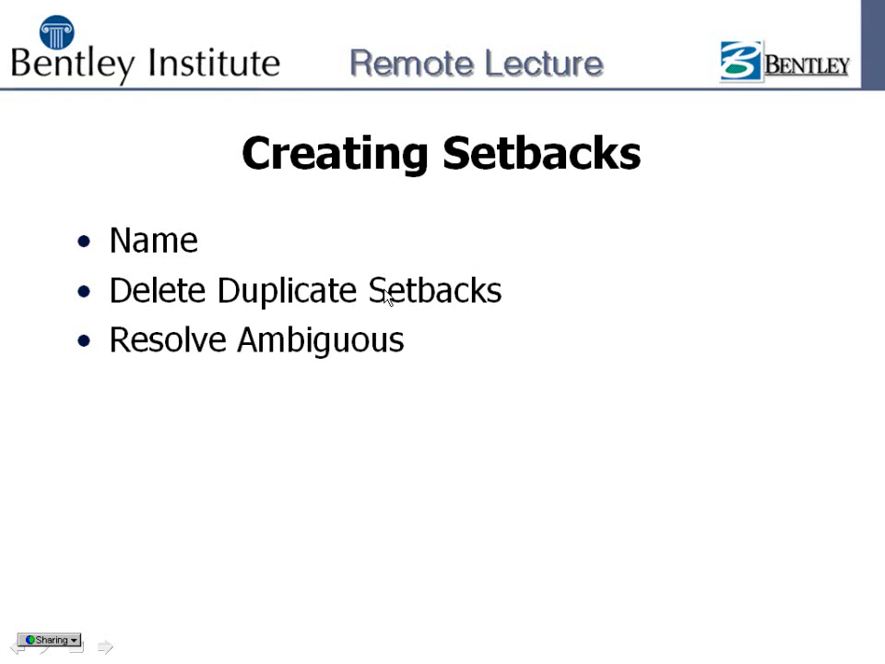
key(alt+Tab)
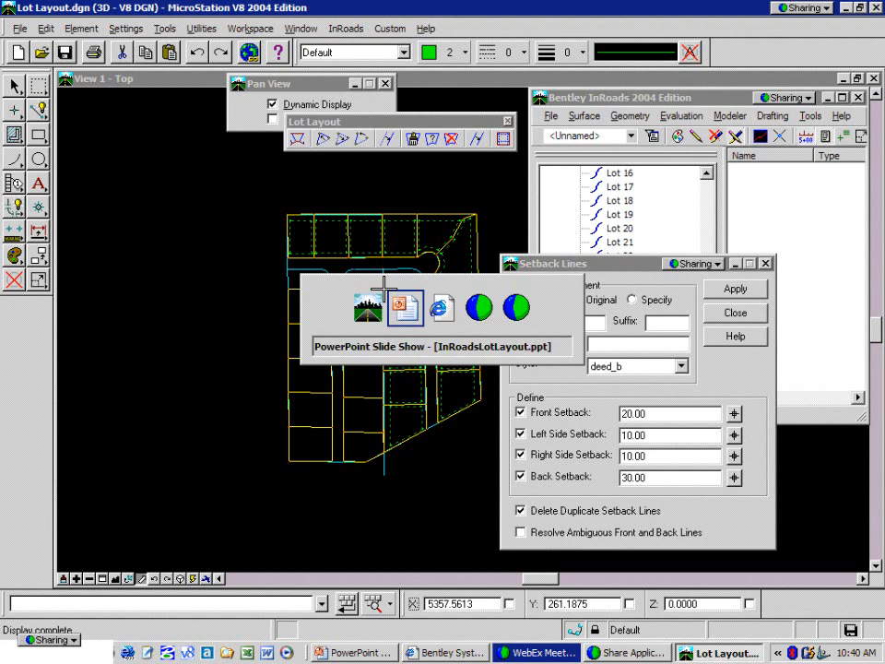
key(alt+Tab)
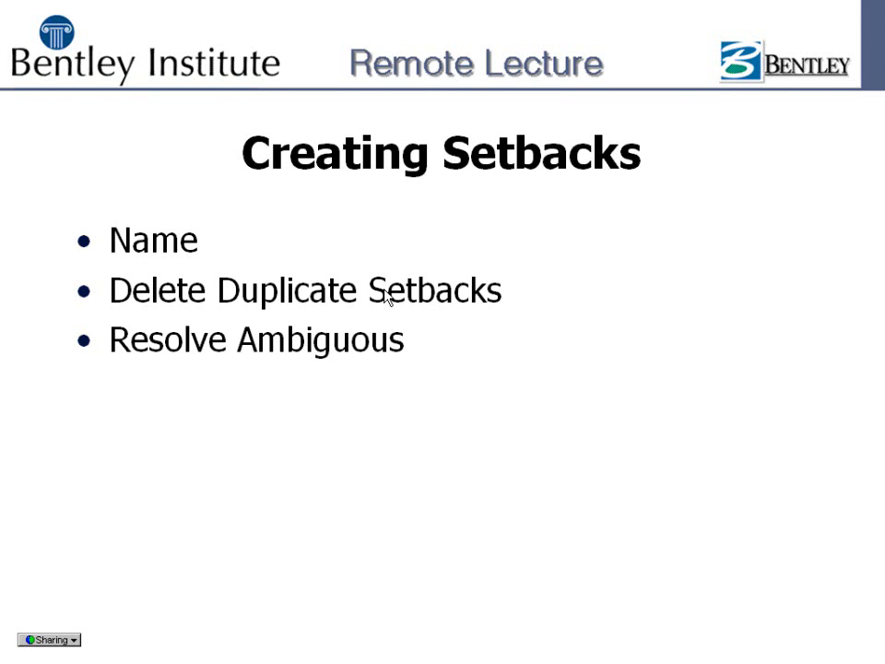
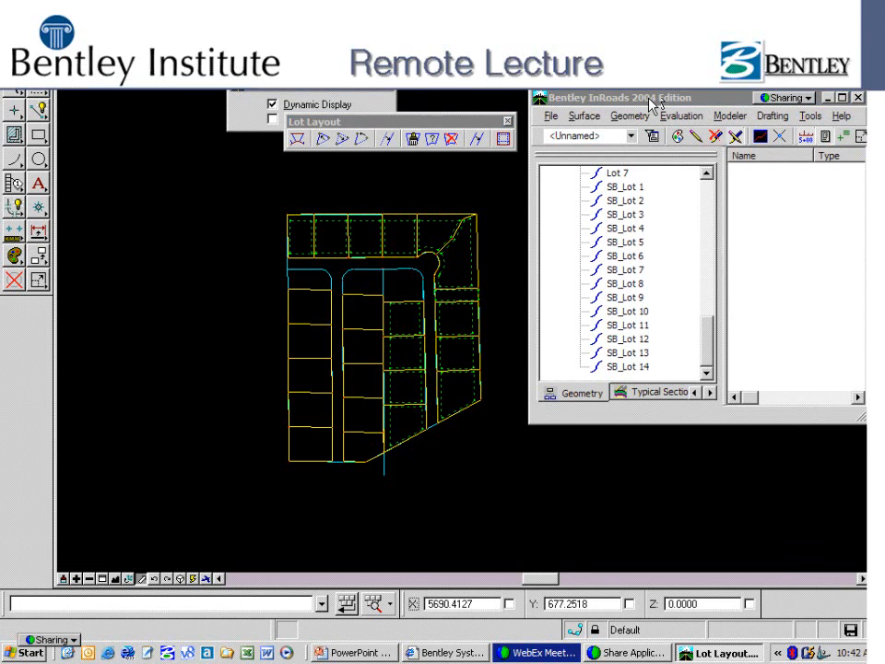
Step: Back in MicroStation, clear all graphics from the view and open the InRoads horizontal annotation settings
click(690, 52)
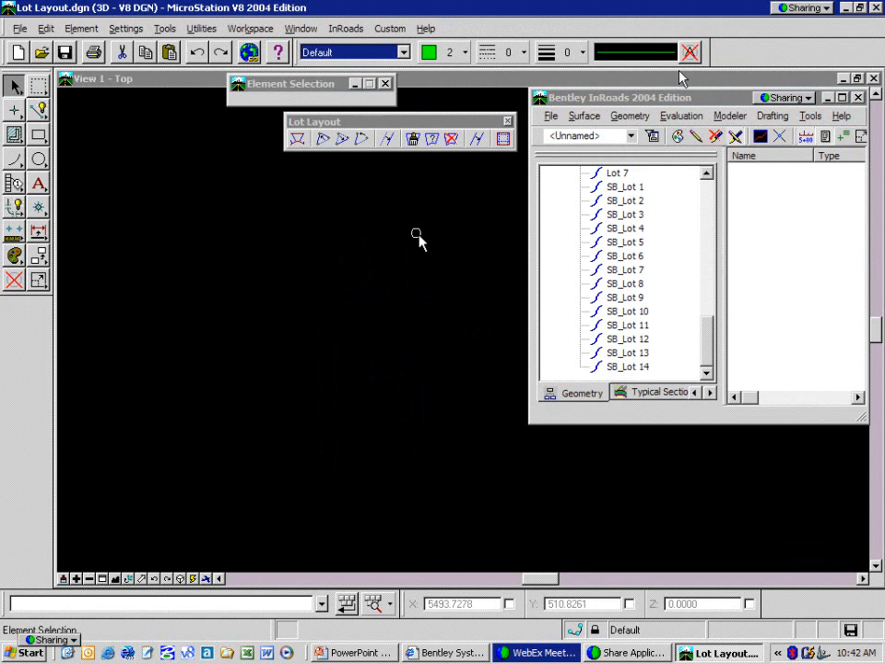
click(632, 117)
mouse_move(639, 136)
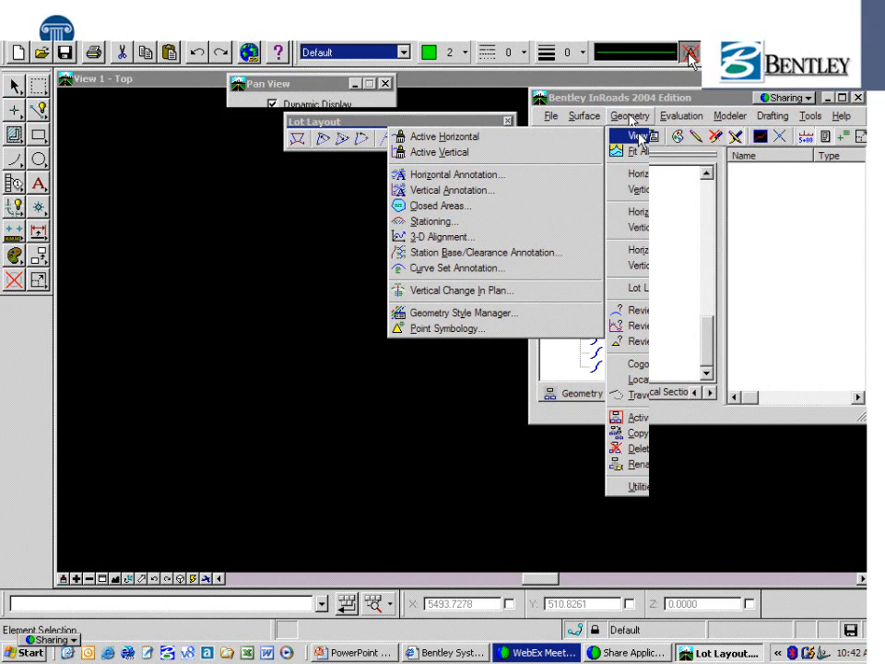
click(498, 174)
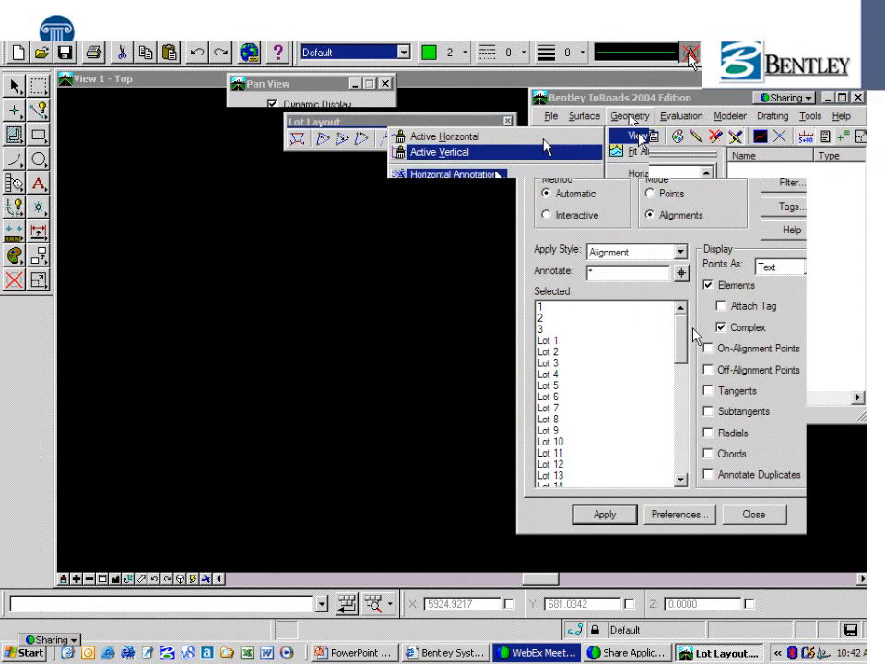
Step: Filter the alignments for annotation by clearing the current selection and adding alignments 1, 2 and 3
drag(680, 327, 681, 328)
click(615, 272)
click(785, 183)
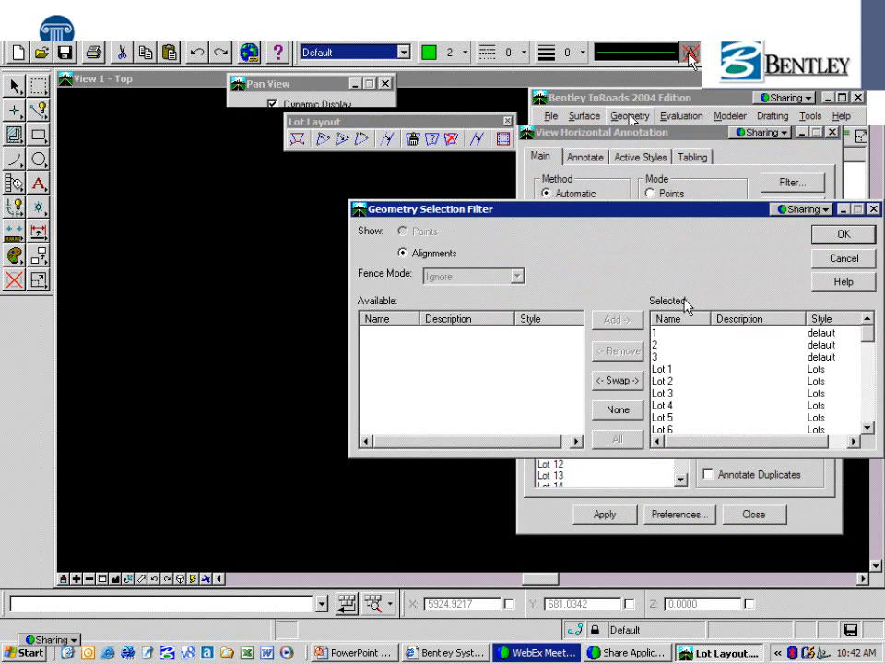
click(617, 411)
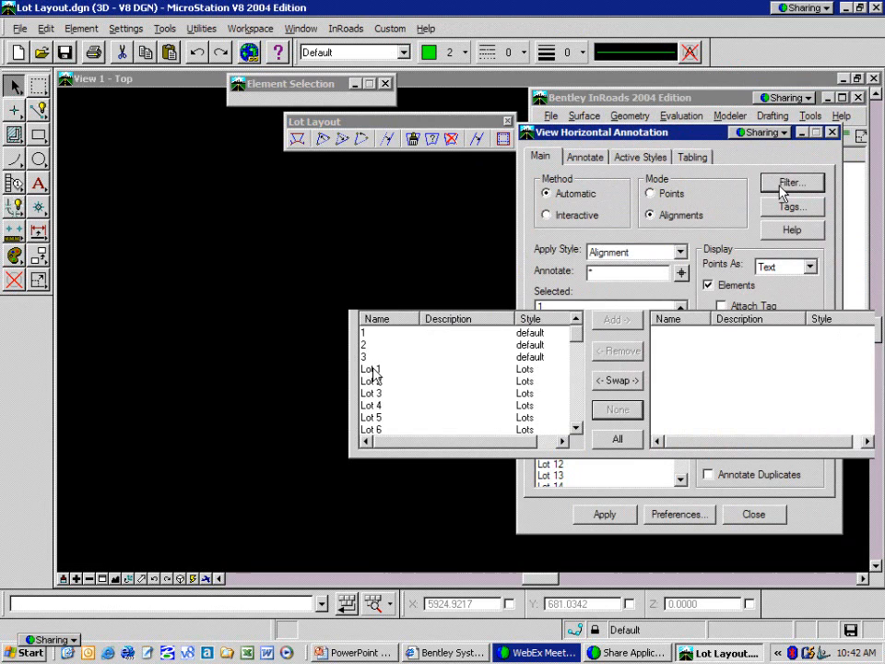
double_click(373, 335)
double_click(370, 336)
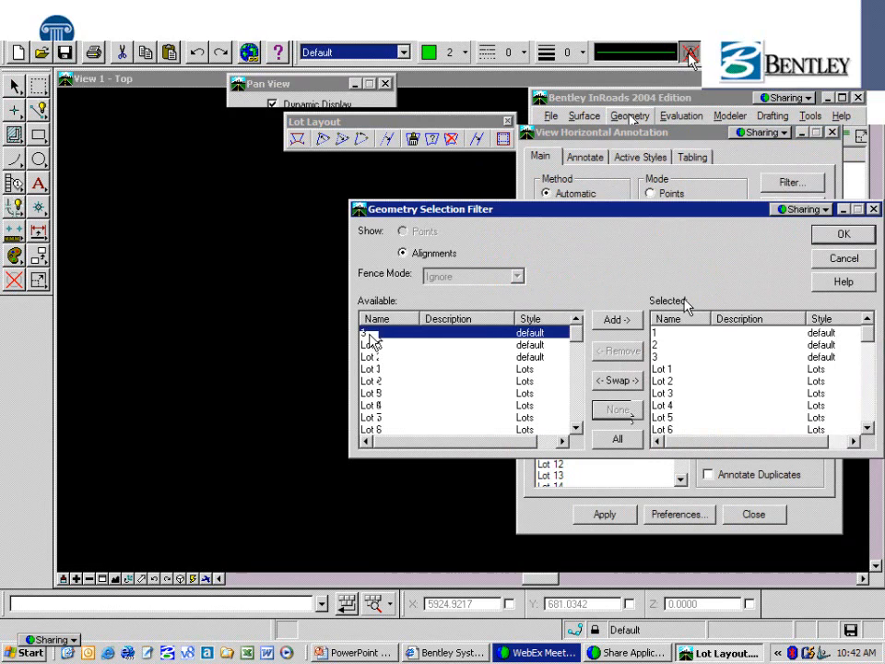
double_click(371, 336)
Step: Add all the lots from Lot 1 through Lot 28 to the alignments selected for annotation
click(371, 337)
drag(573, 334, 578, 383)
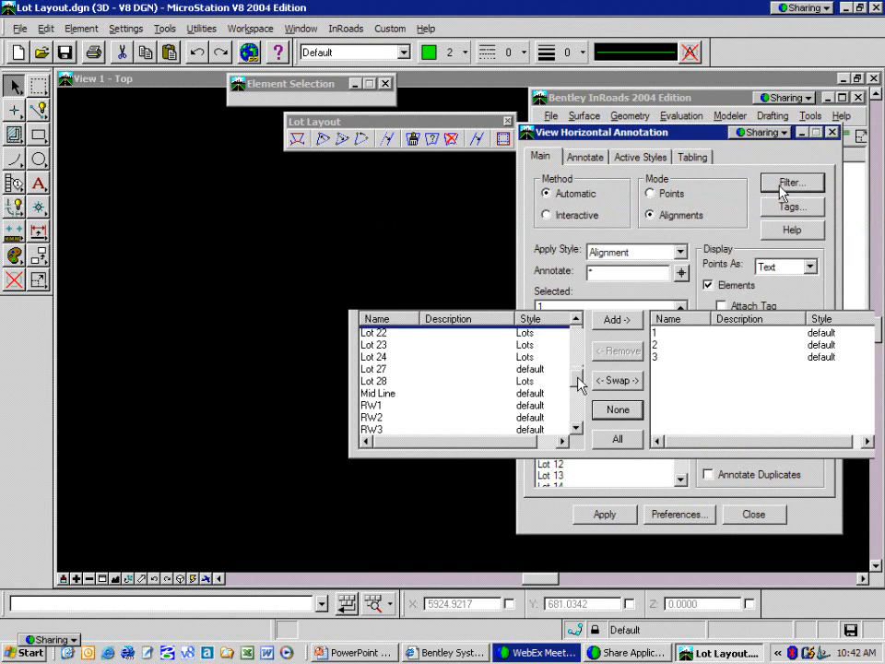
shift+click(372, 380)
click(619, 326)
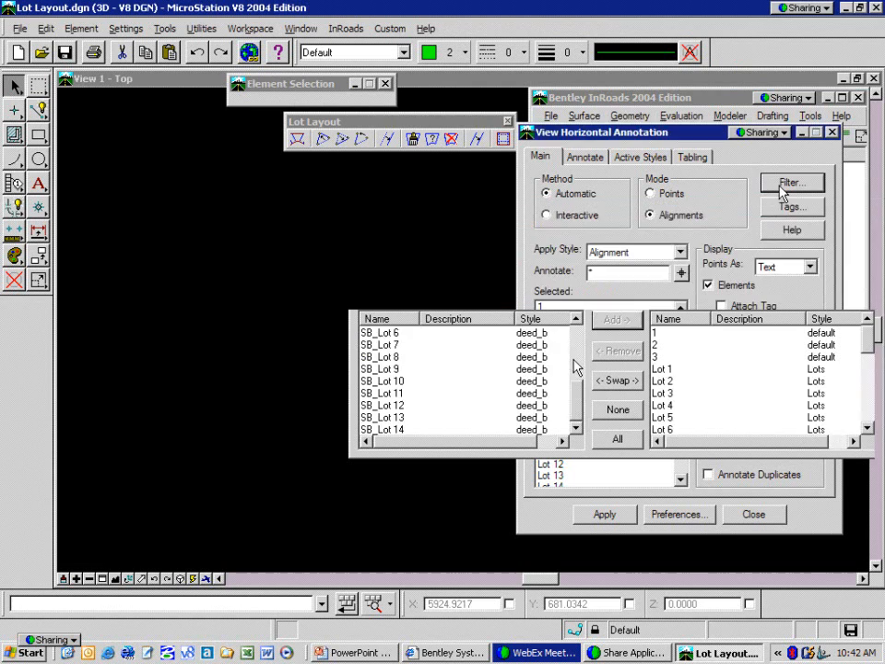
Step: Add RW1 through RW4, Road A and Road B to the selected alignments and accept the filter
drag(575, 386, 578, 337)
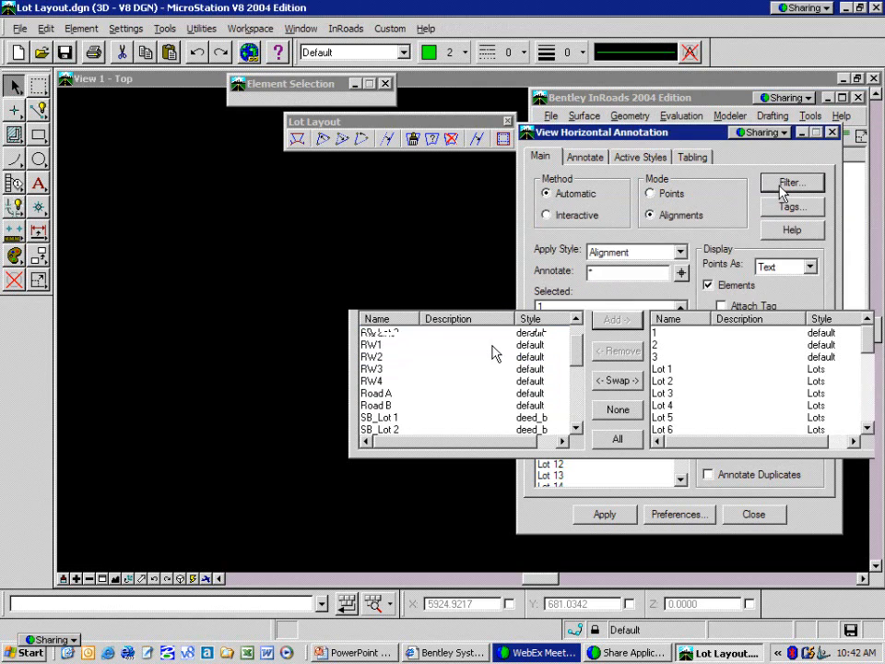
click(492, 346)
shift+click(379, 406)
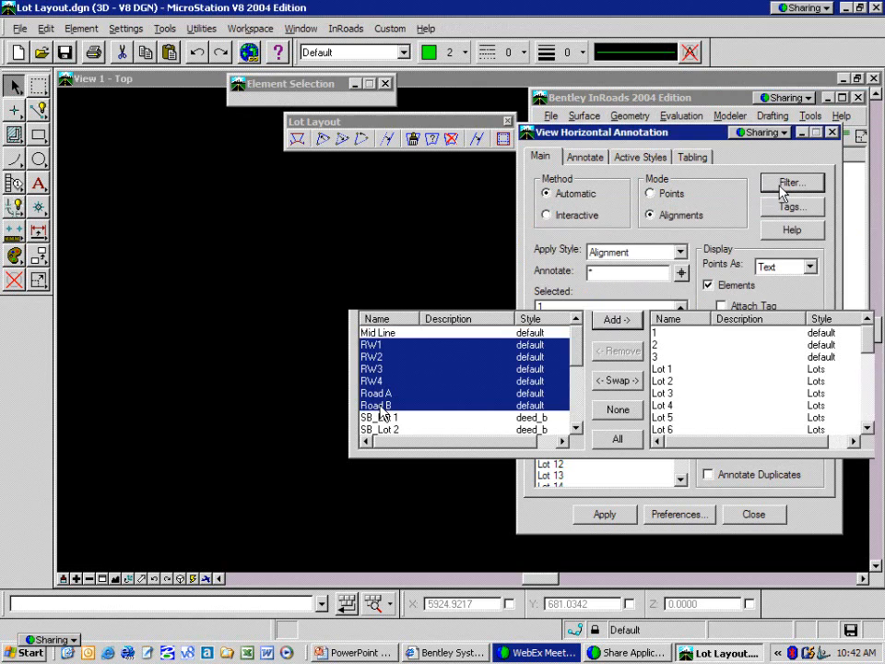
click(618, 323)
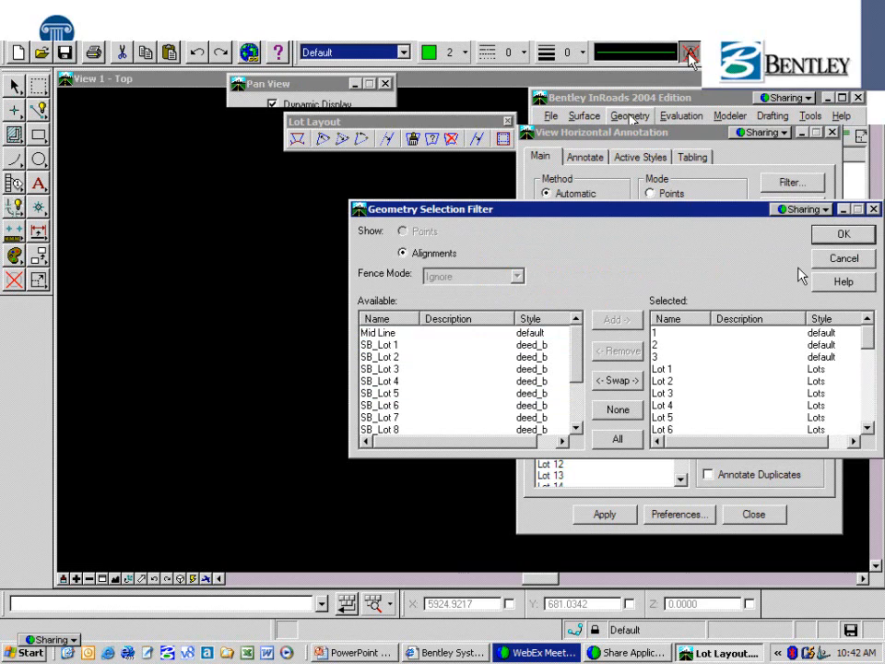
click(843, 236)
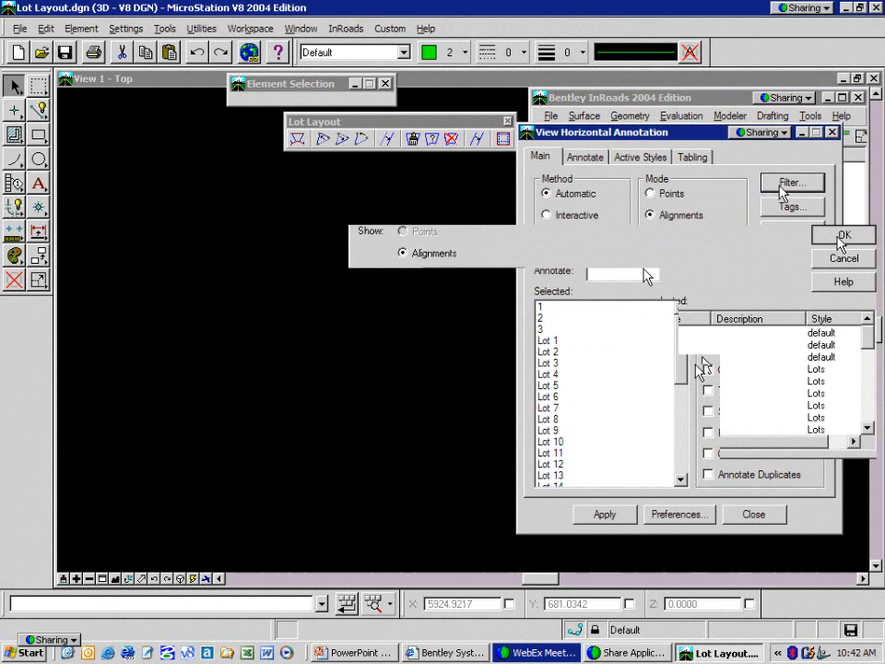
Step: Check the annotation and active style settings, and display the filtered lot and road alignments in the view
click(585, 157)
click(640, 157)
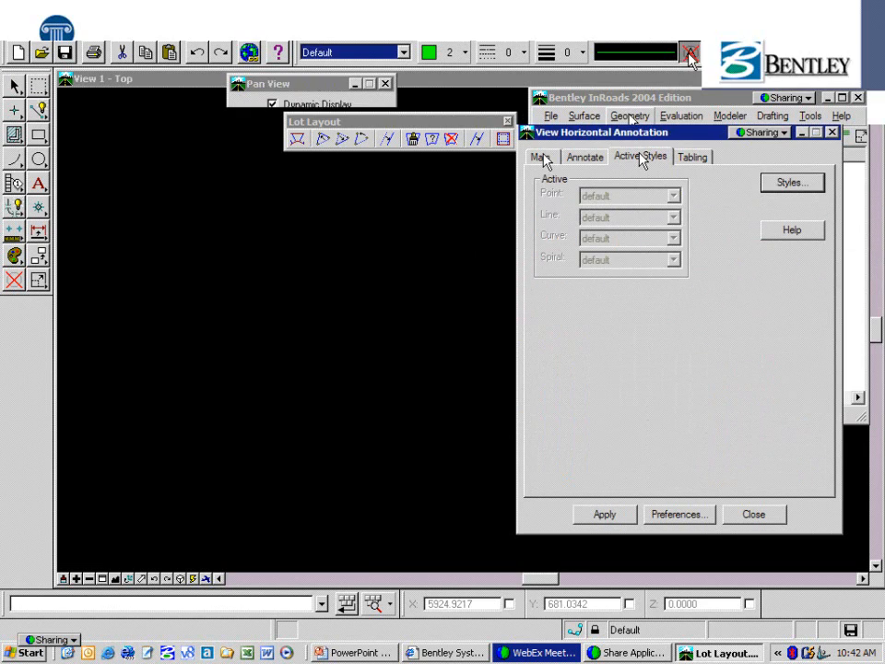
click(604, 514)
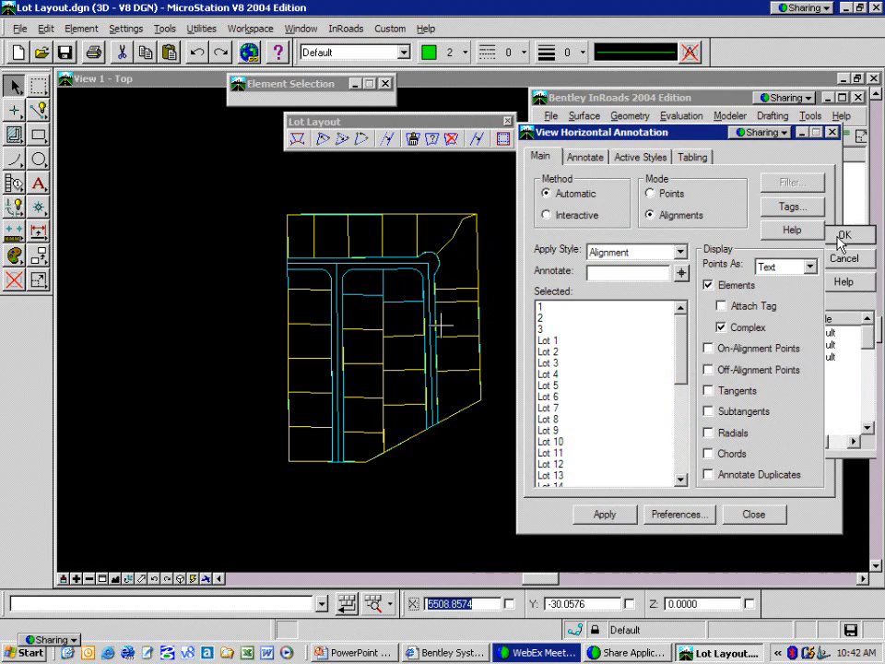
scroll(418, 277, up, 1)
scroll(414, 280, up, 1)
scroll(414, 295, down, 1)
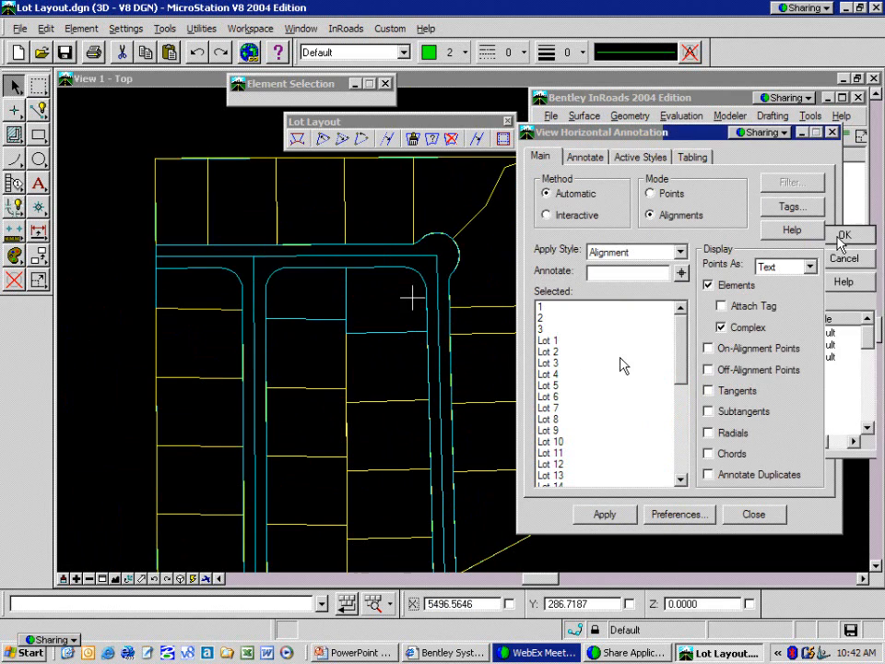
mouse_move(393, 320)
middle_down()
mouse_move(400, 328)
mouse_move(389, 305)
middle_up()
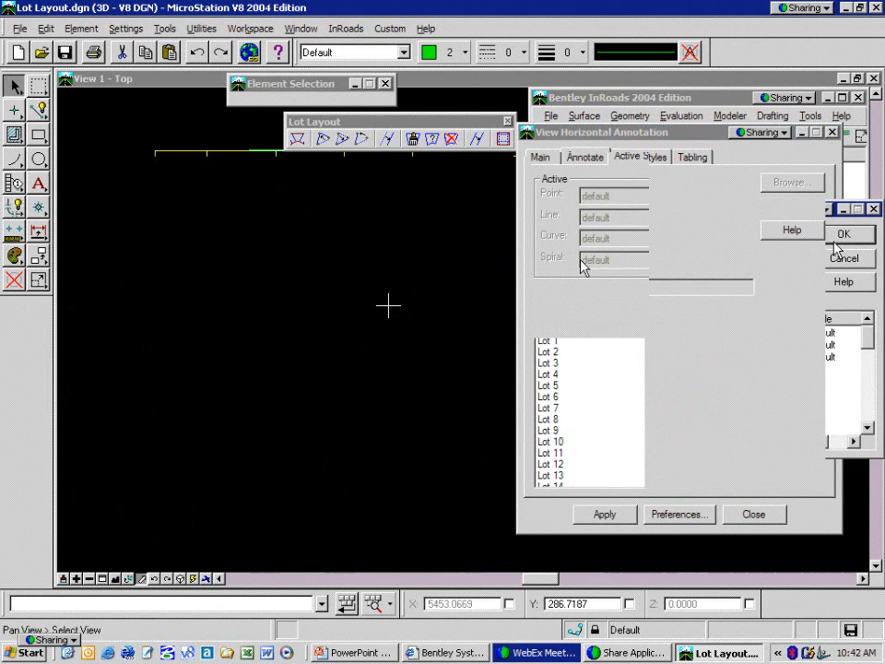
Step: Turn on element annotation and limit the alignments for annotation to those matching Lot*
click(587, 158)
click(540, 201)
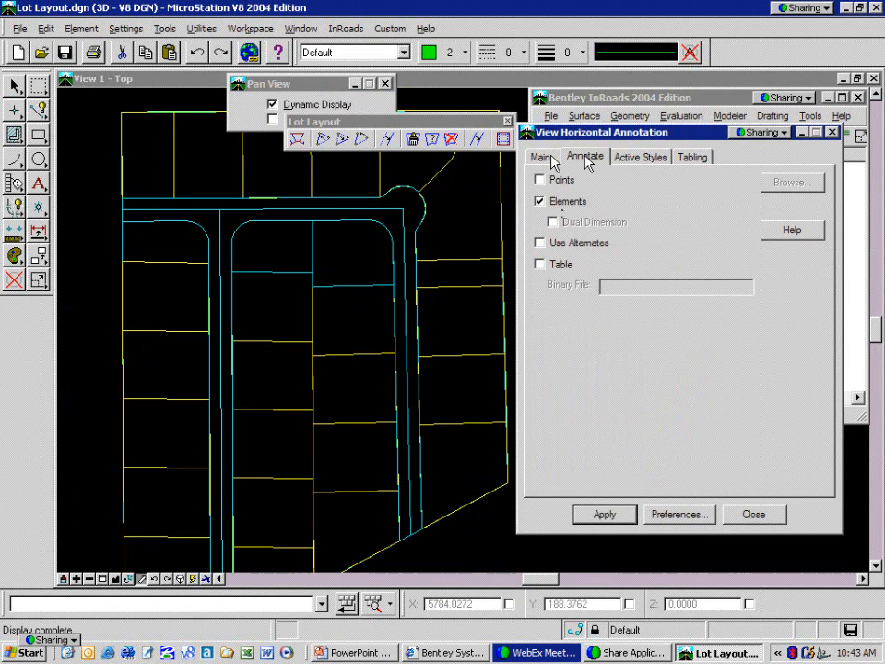
click(553, 163)
click(613, 275)
text(L)
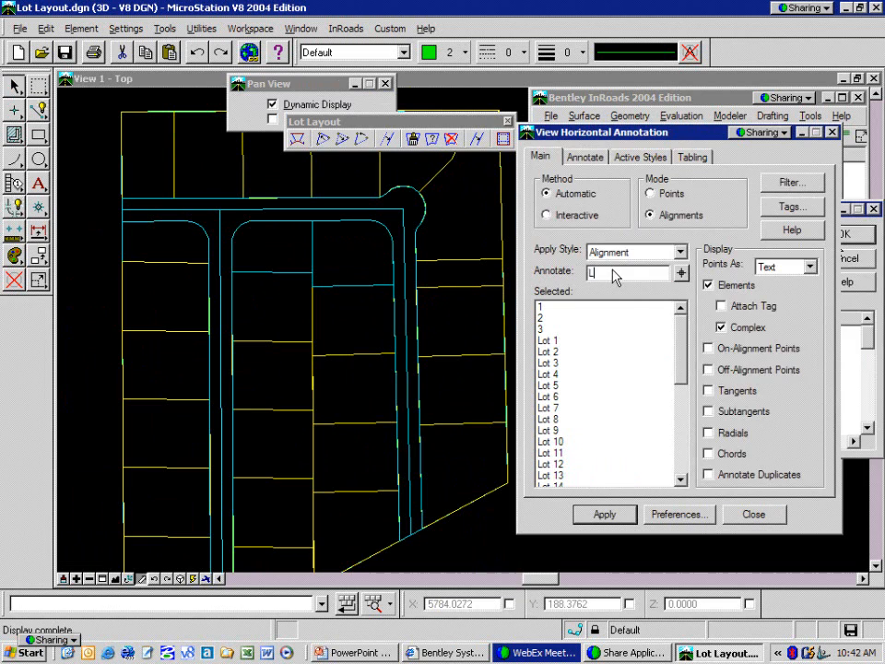
text(ot)
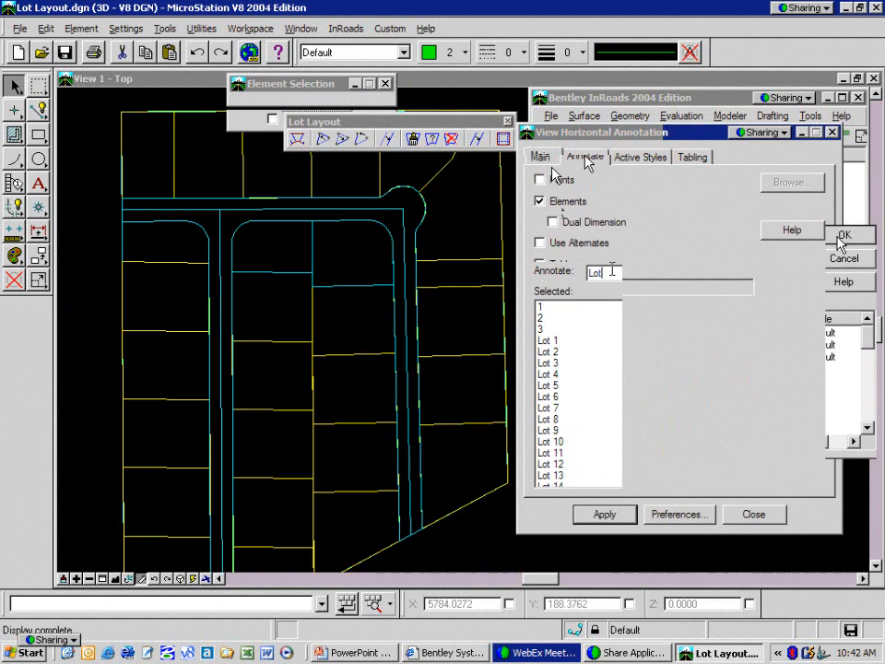
text(*)
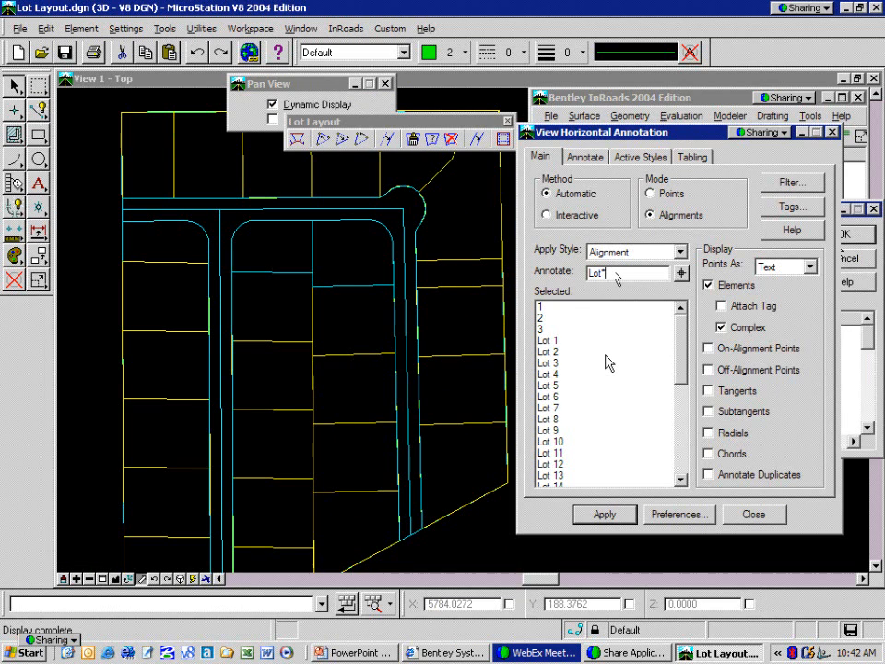
click(607, 351)
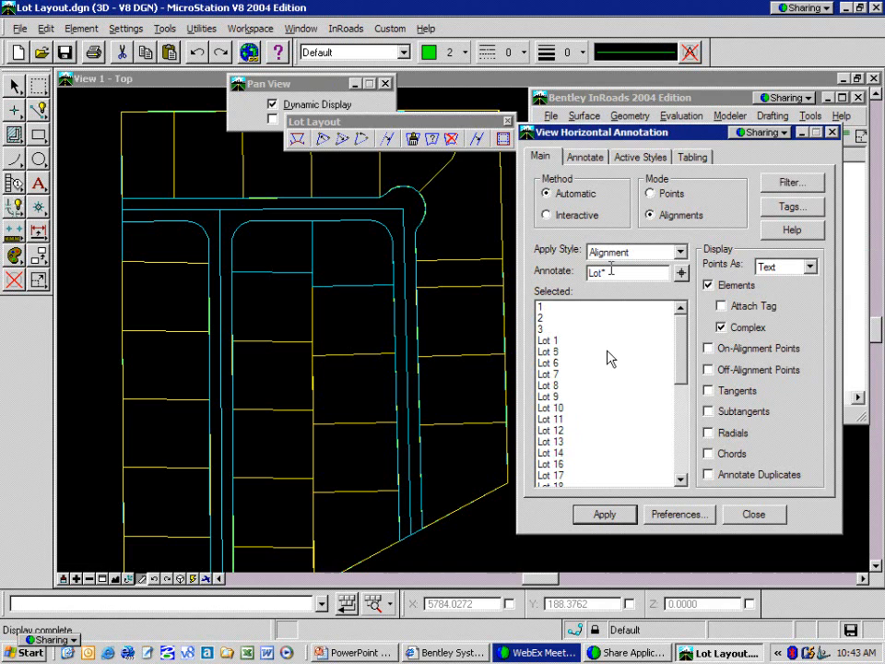
mouse_move(678, 357)
mouse_down()
mouse_move(683, 446)
mouse_move(683, 340)
mouse_up()
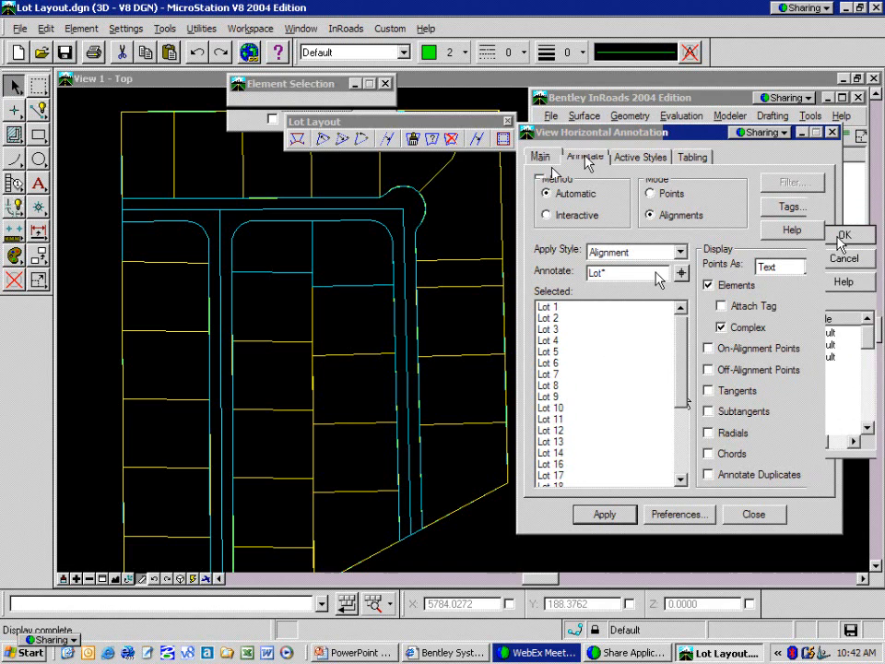
Step: Set the annotation to apply the Active style, with Lots as the active style for lines and curves
click(680, 252)
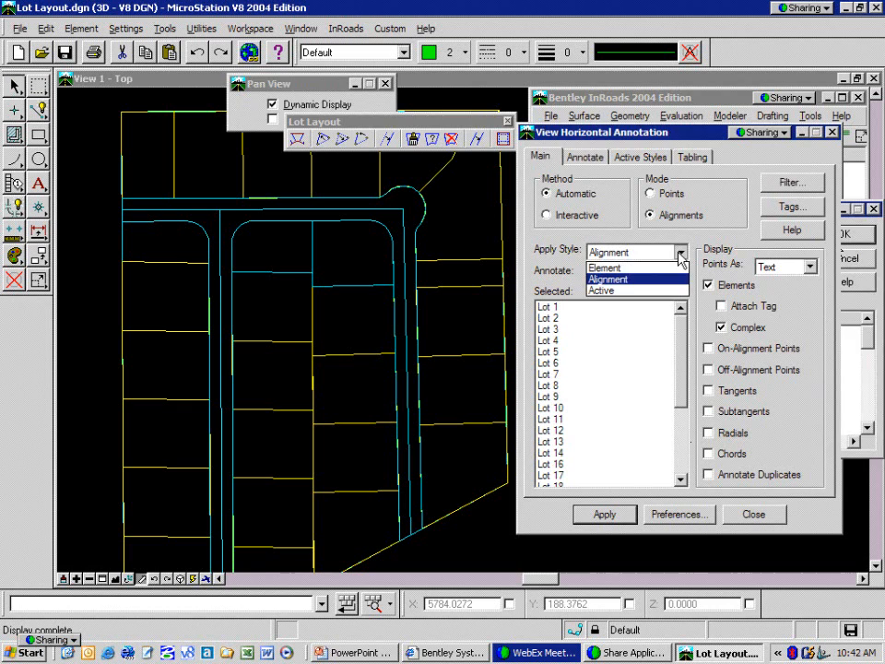
click(636, 290)
click(585, 157)
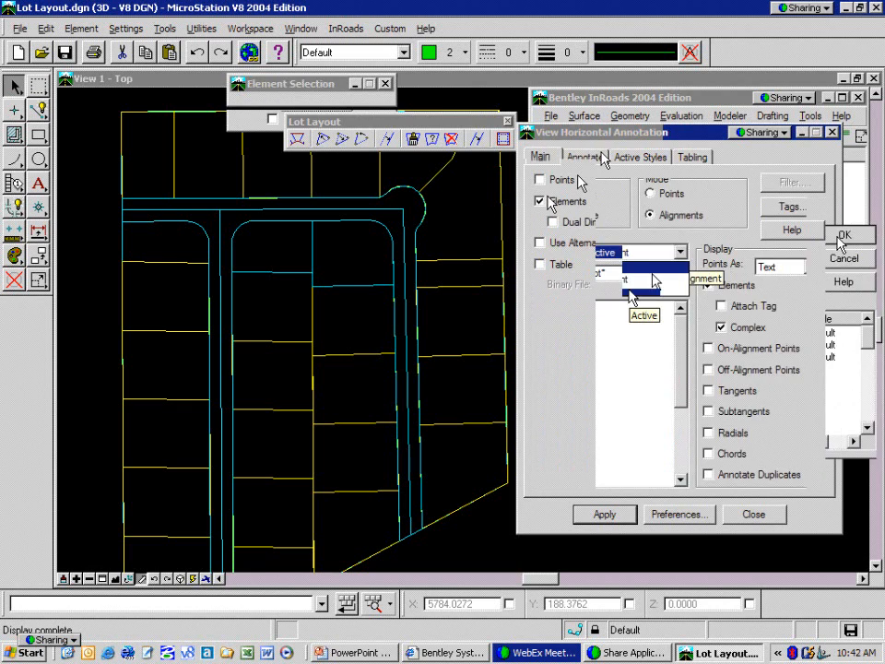
click(640, 157)
click(673, 218)
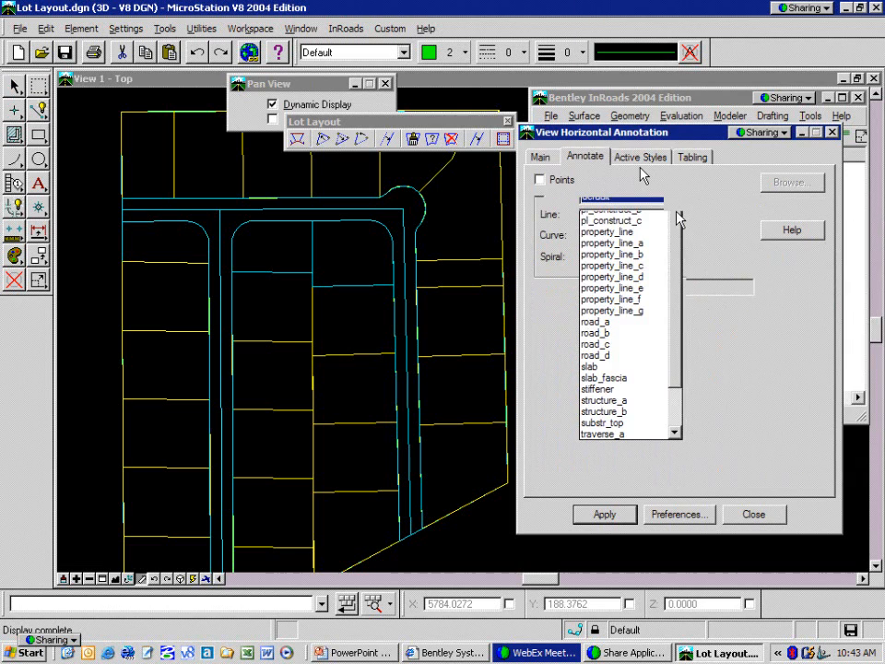
click(635, 39)
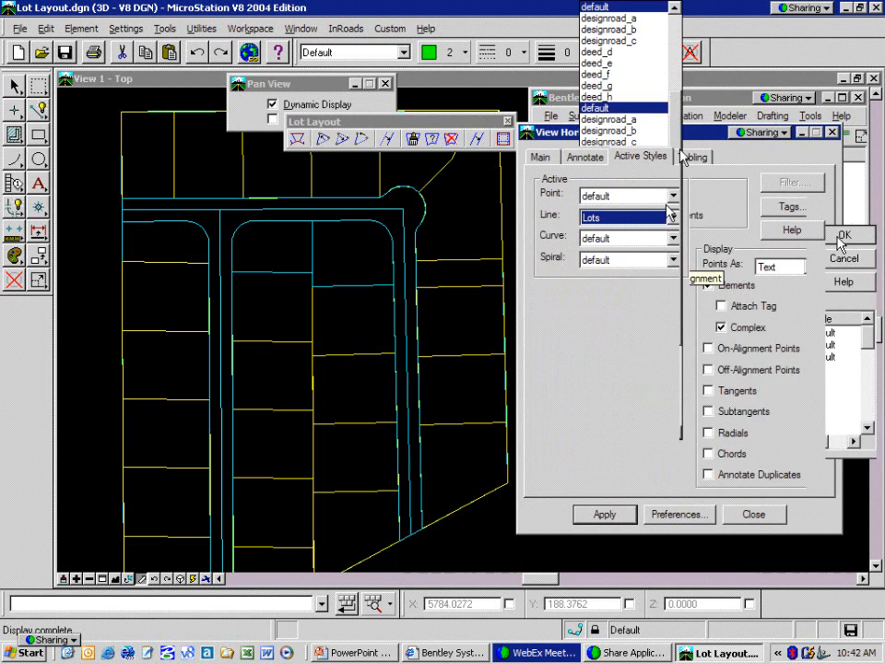
click(673, 239)
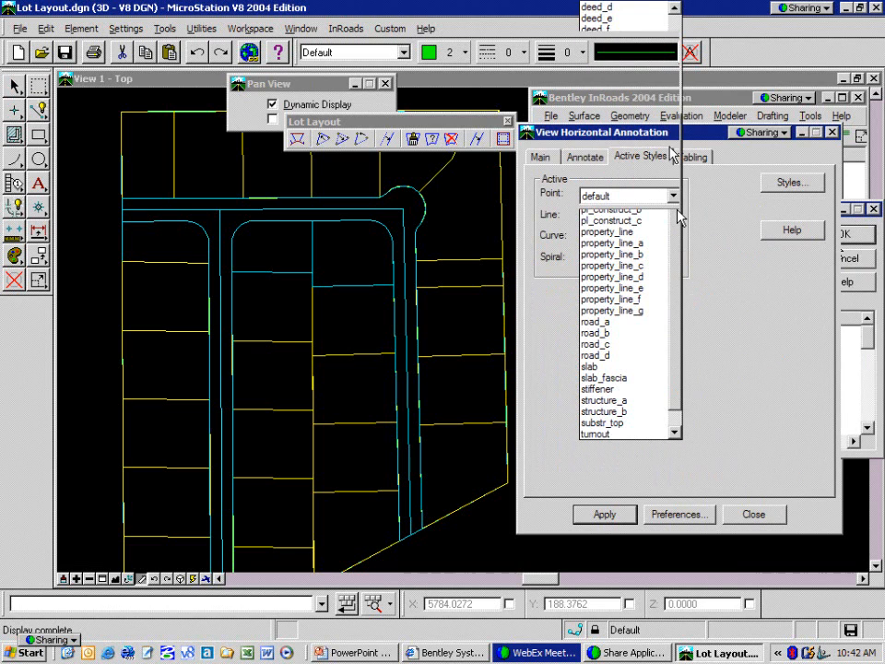
drag(670, 149, 670, 33)
click(629, 11)
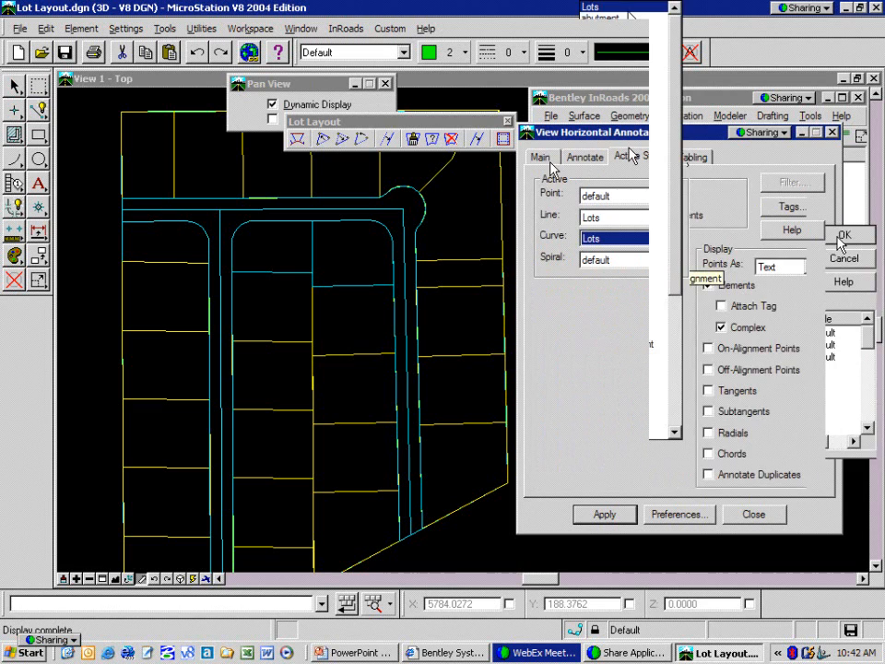
Step: Annotate the lots, overwriting their current style with the active style
click(550, 166)
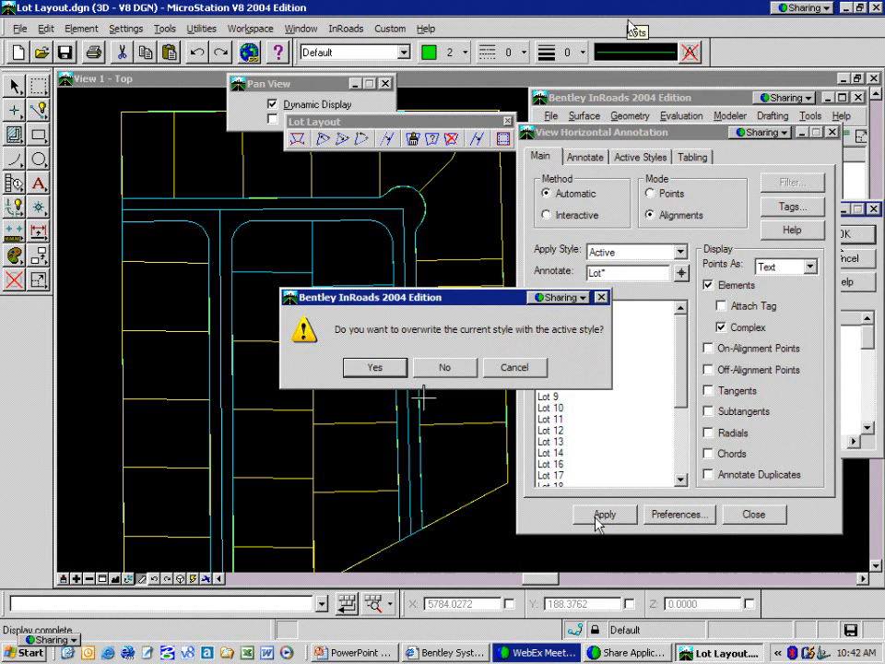
click(374, 369)
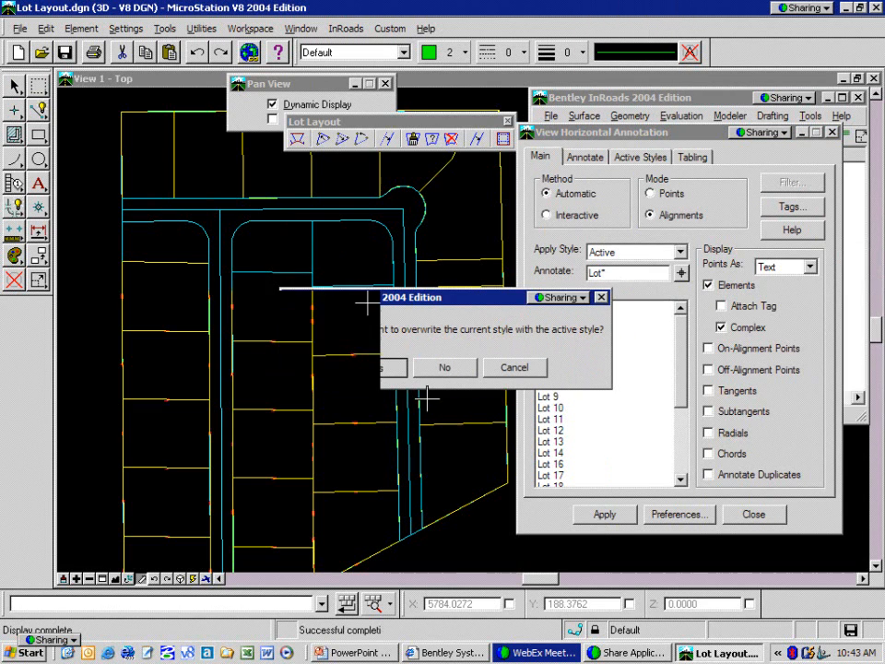
scroll(424, 189, up, 2)
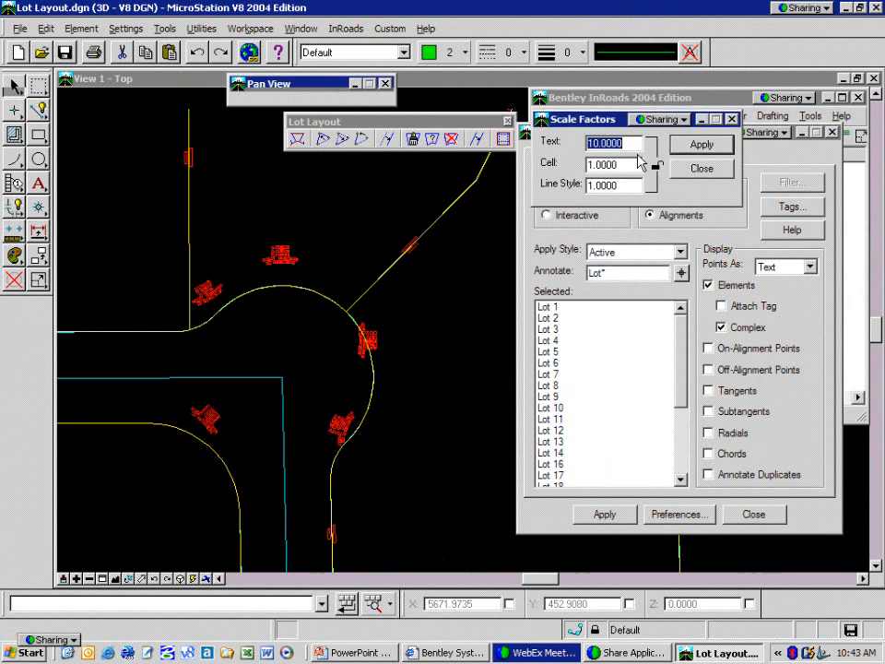
Step: Set the text scale factor to 50 and reapply the lot annotation with the active style
text(50)
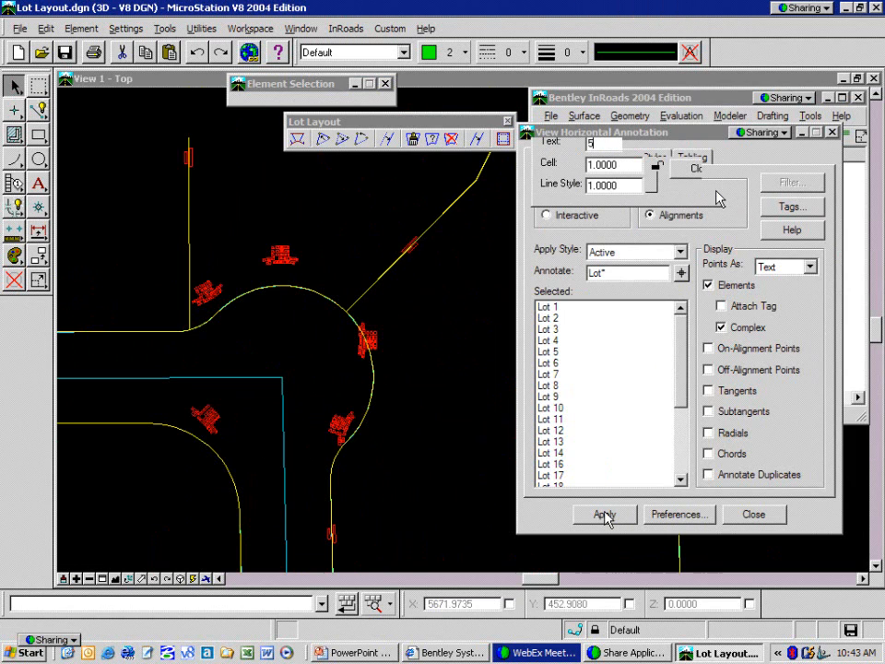
click(605, 516)
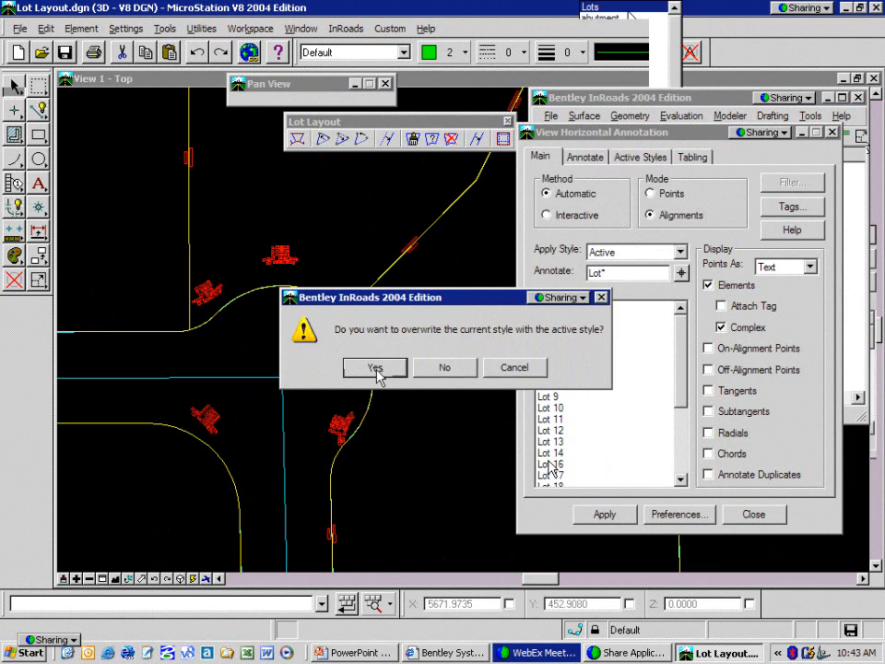
click(375, 367)
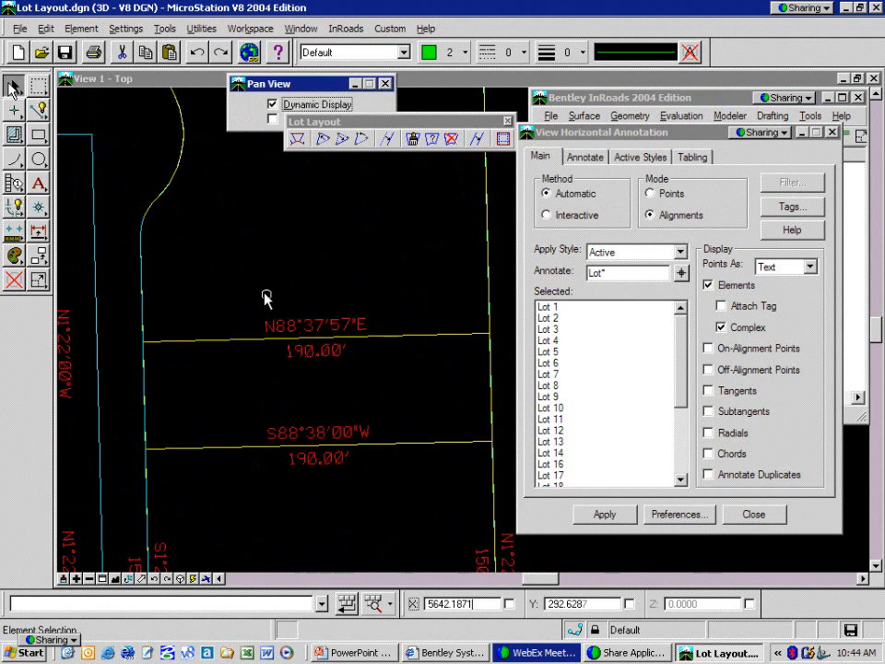
Step: Move the N88°37'57"E bearing label upward, away from its lot line near the cul-de-sac
drag(310, 319, 305, 278)
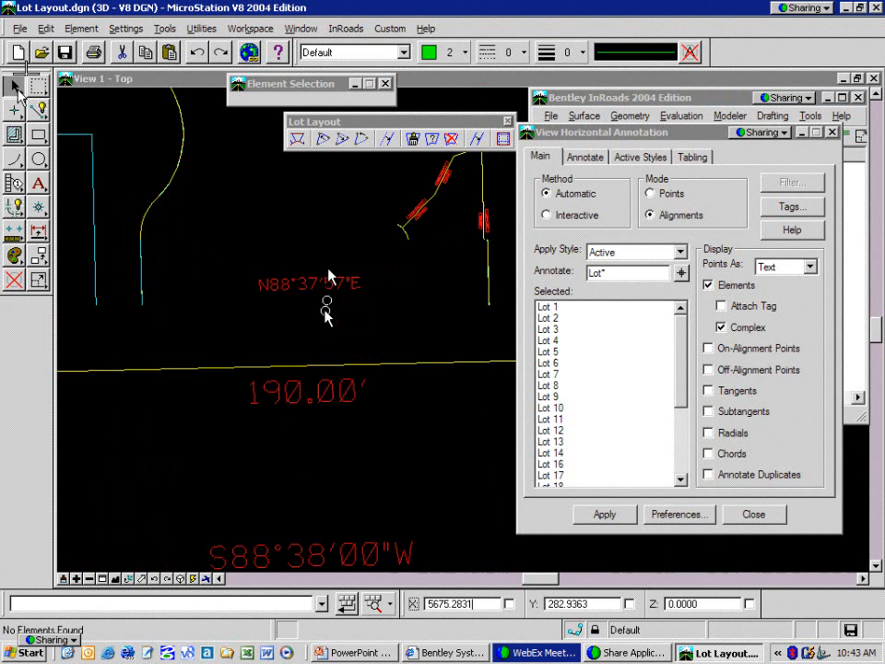
scroll(327, 277, up, 2)
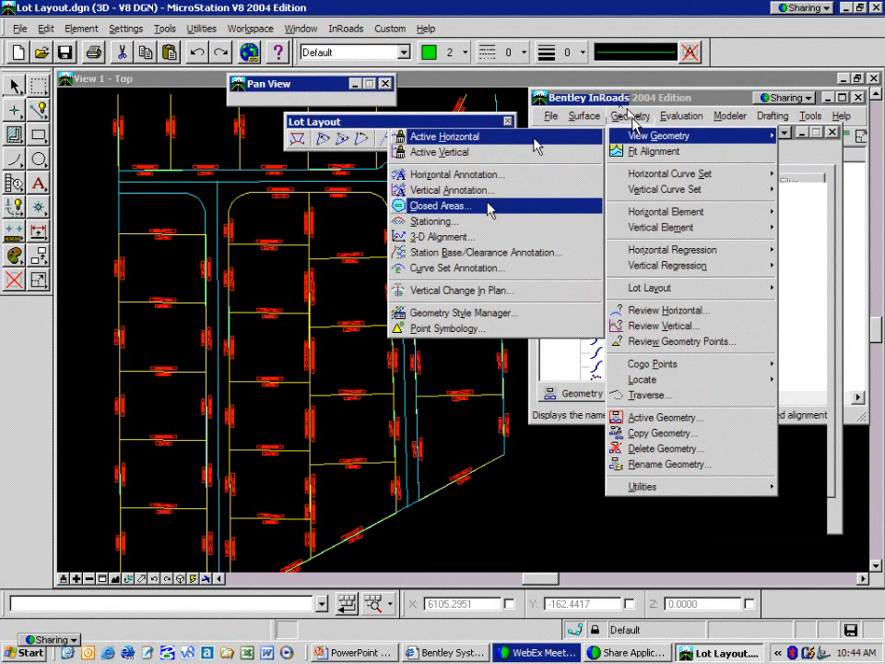
Step: Label the closed areas of all alignments matching Lot* with their name and acreage
click(488, 210)
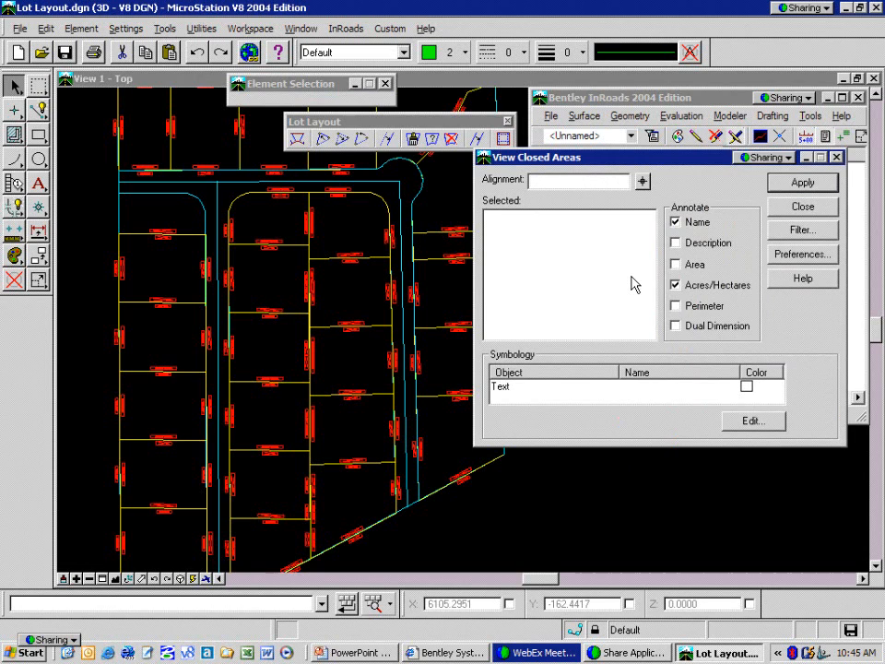
text(Lot*)
click(553, 287)
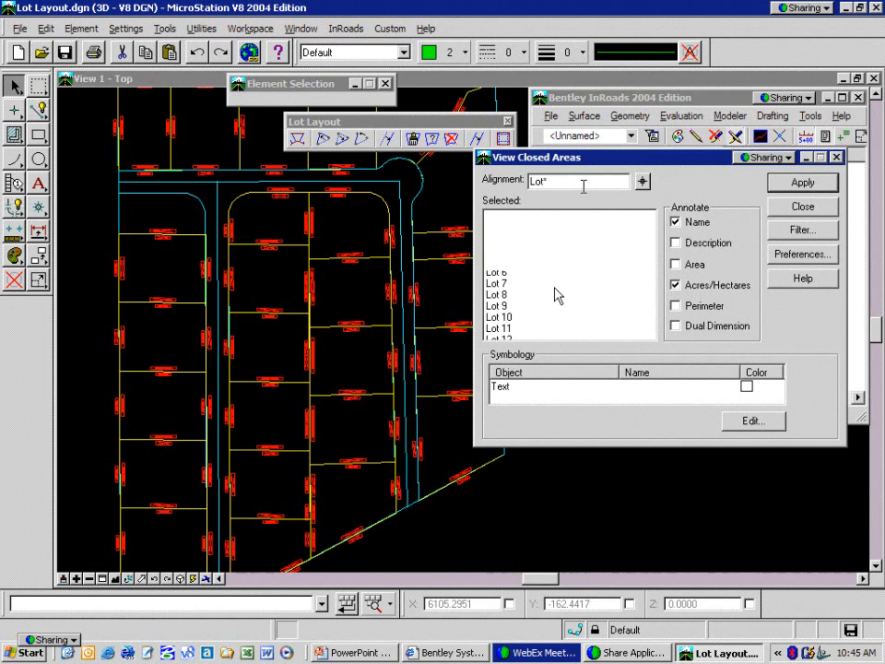
click(804, 186)
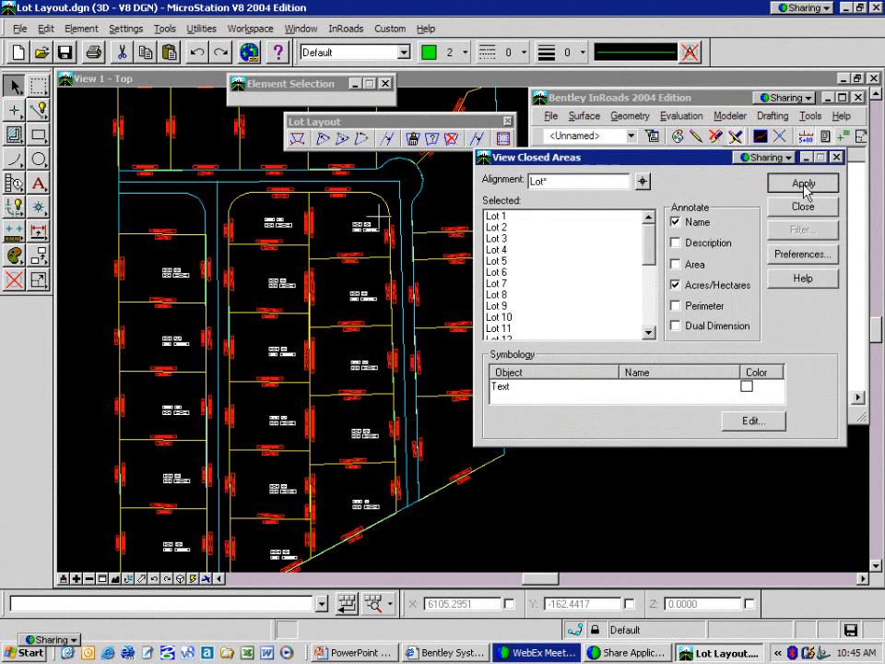
scroll(380, 216, up, 2)
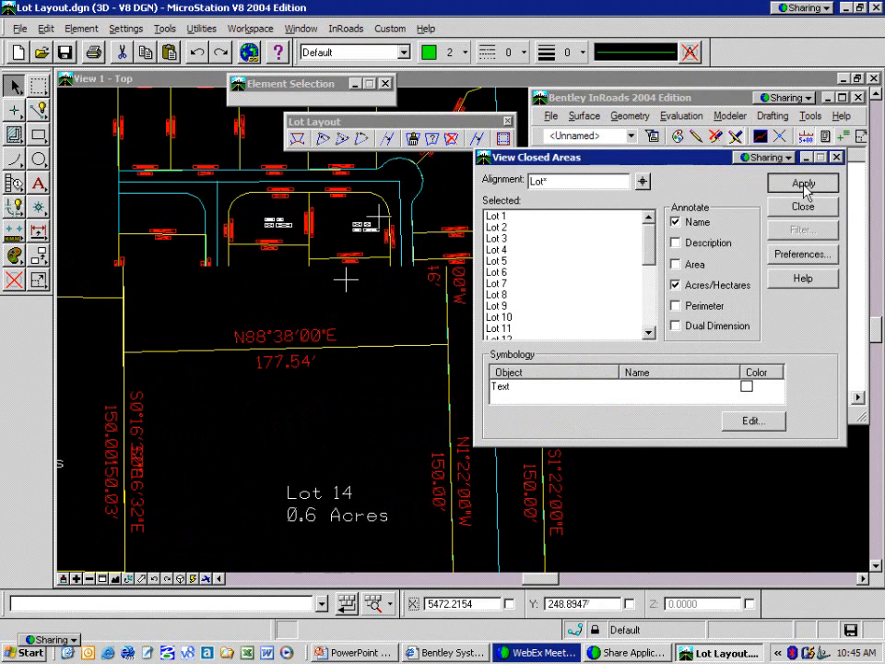
click(803, 185)
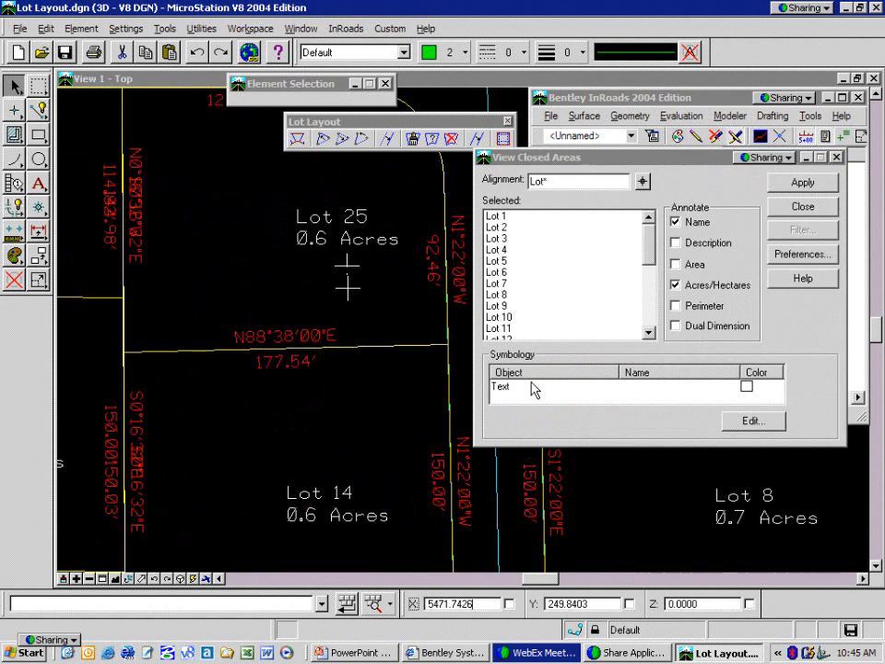
Step: Set the closed-area label text to Center Center justification and the 3 - ENGINEERING font, and reapply the lot name and acreage labels
double_click(530, 388)
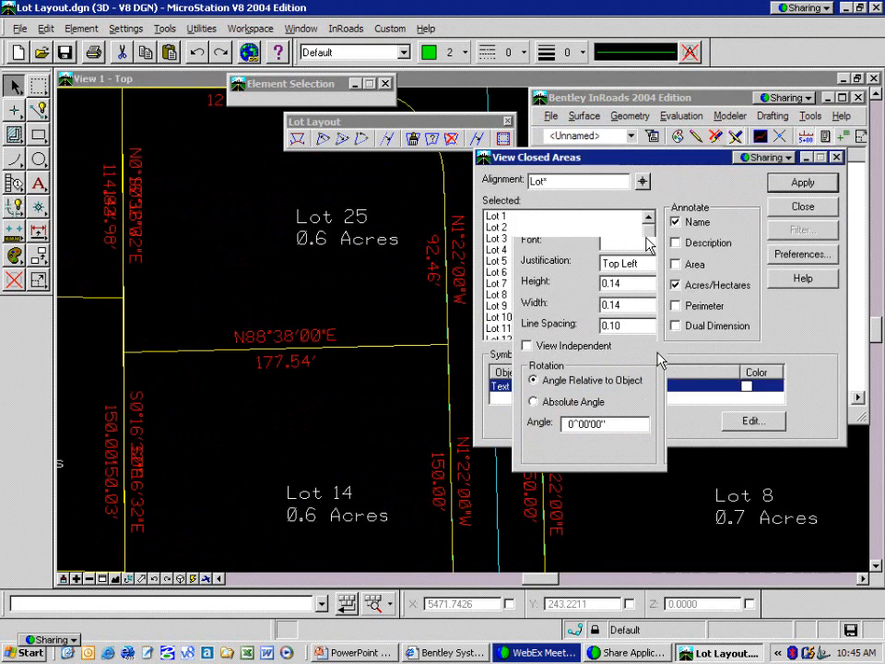
click(694, 264)
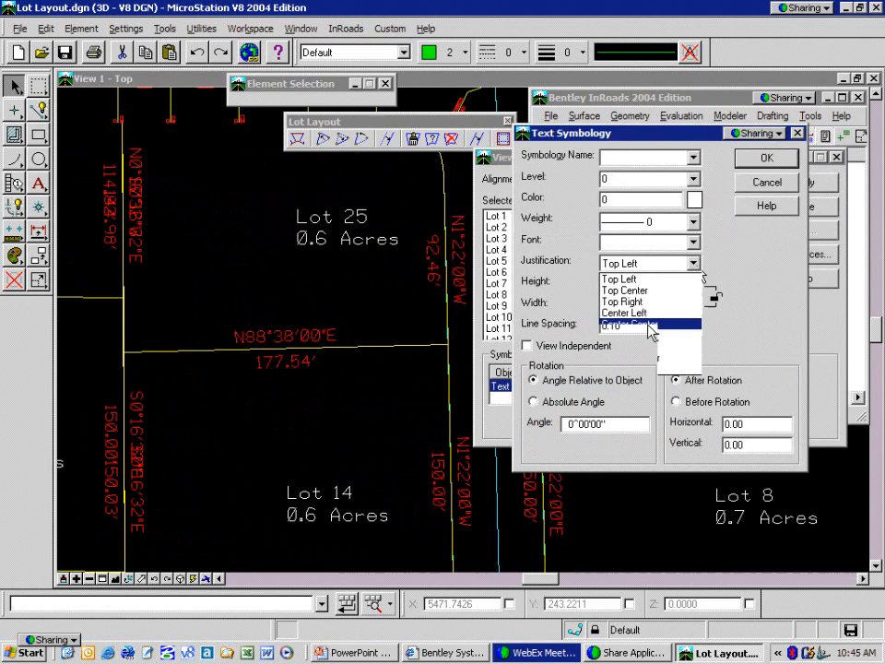
click(648, 326)
click(694, 240)
scroll(693, 109, up, 5)
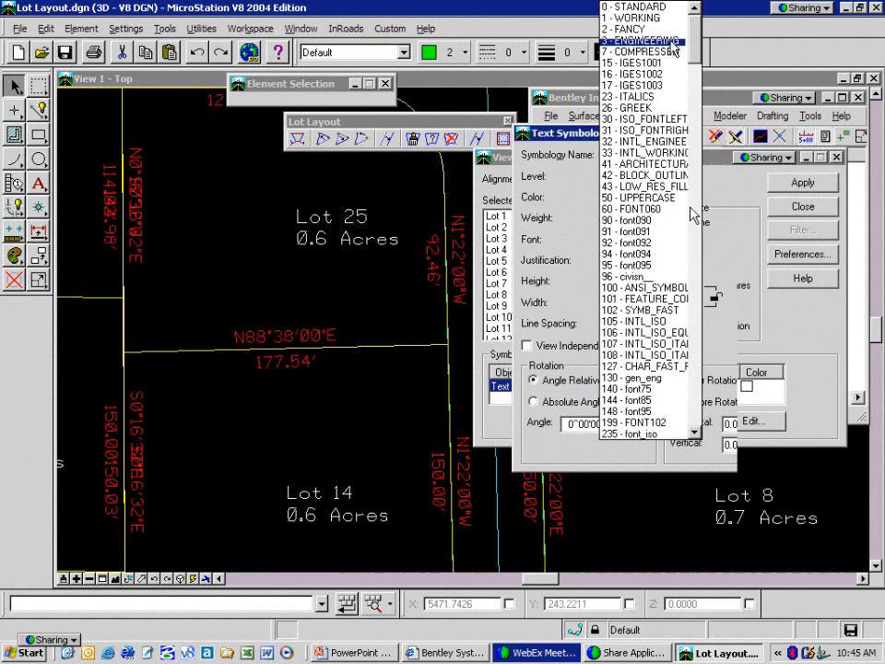
click(662, 36)
click(765, 158)
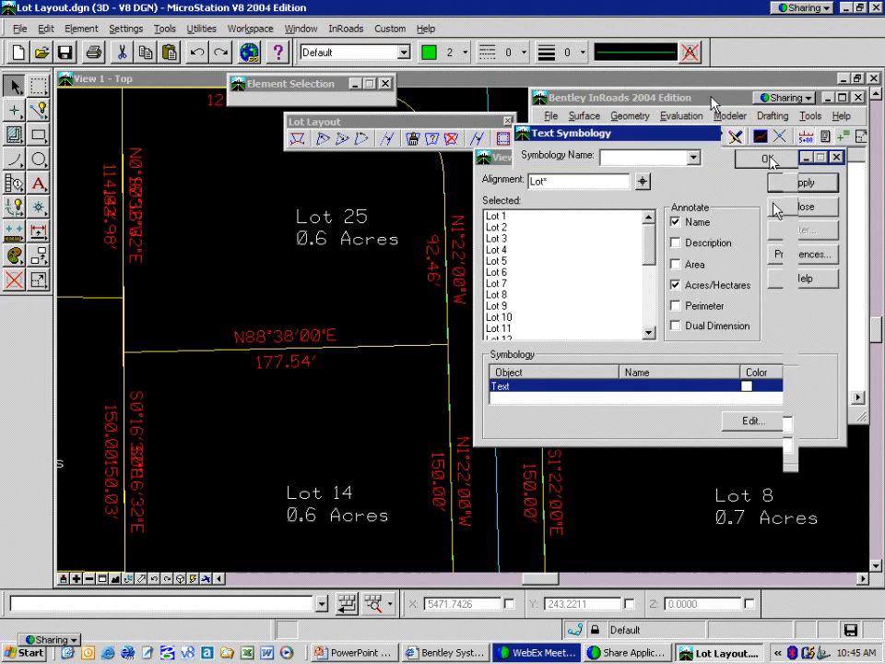
click(799, 185)
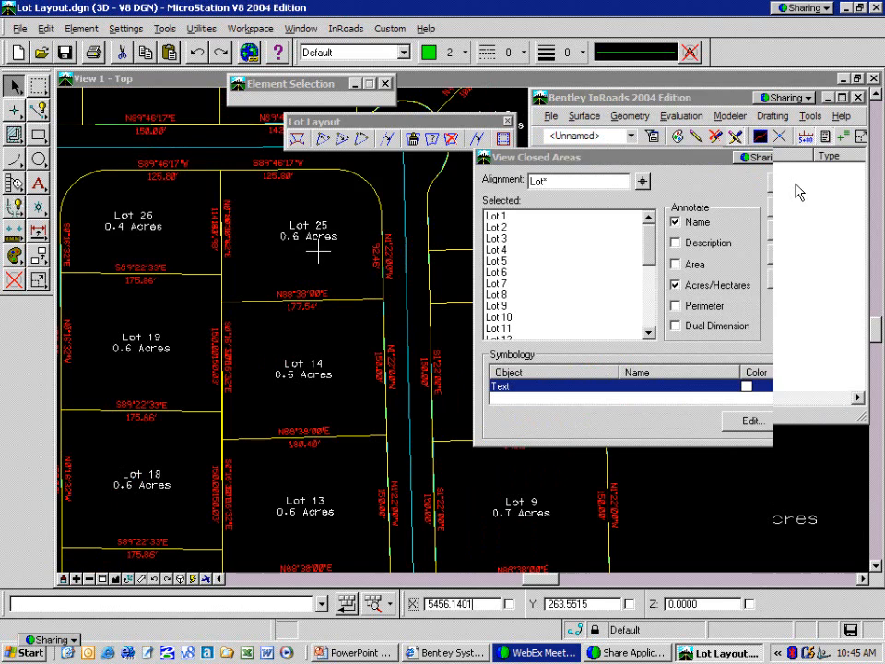
click(800, 212)
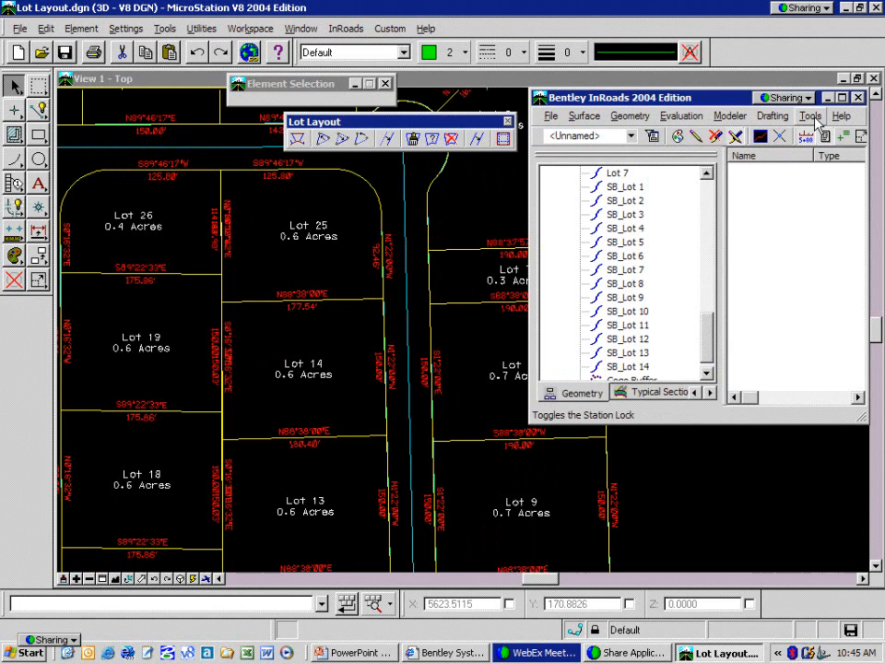
Step: Set the Acres/Hectares precision to 0.12 and reapply the name and acreage labels to all Lot* closed areas
click(811, 116)
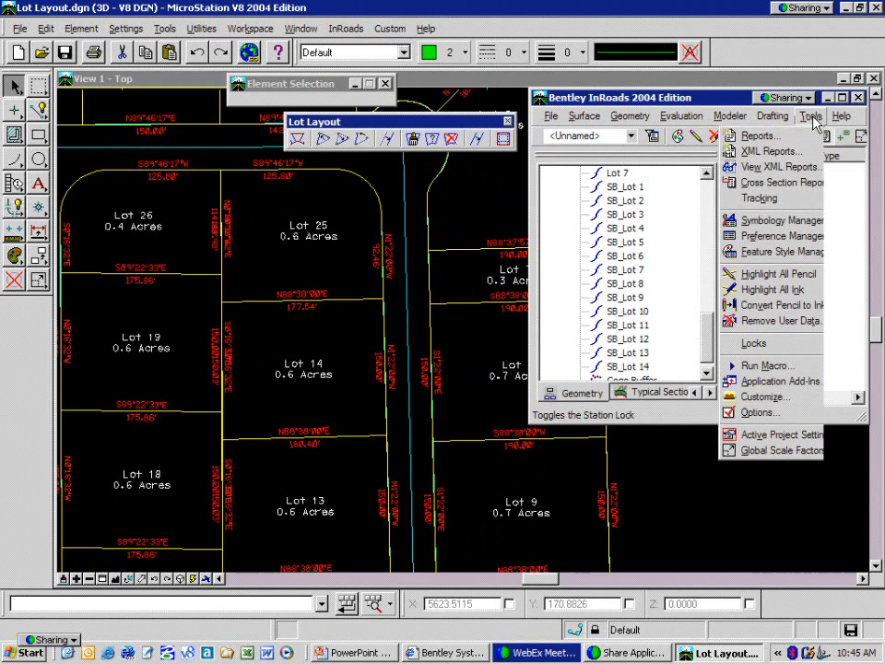
click(760, 412)
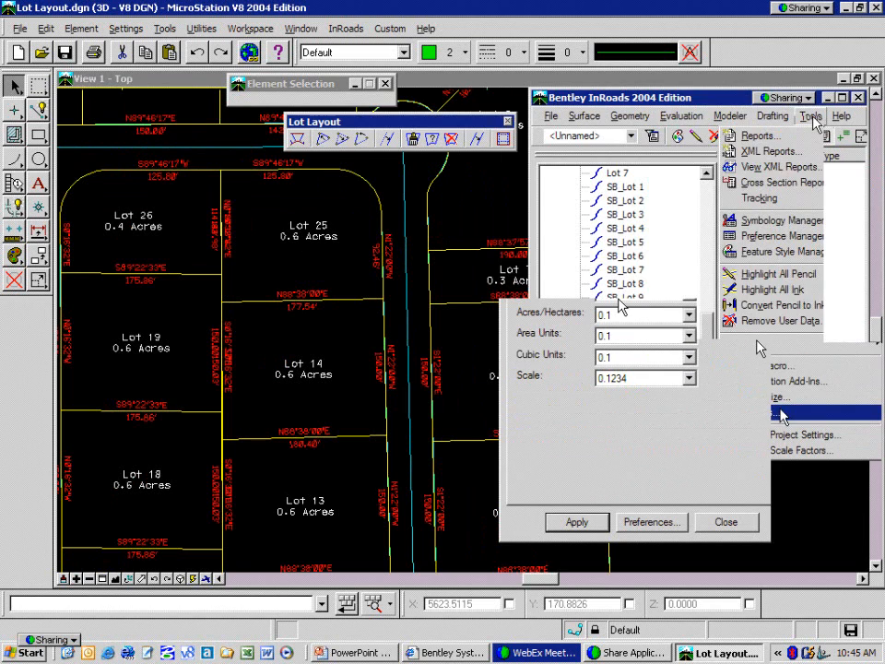
click(688, 315)
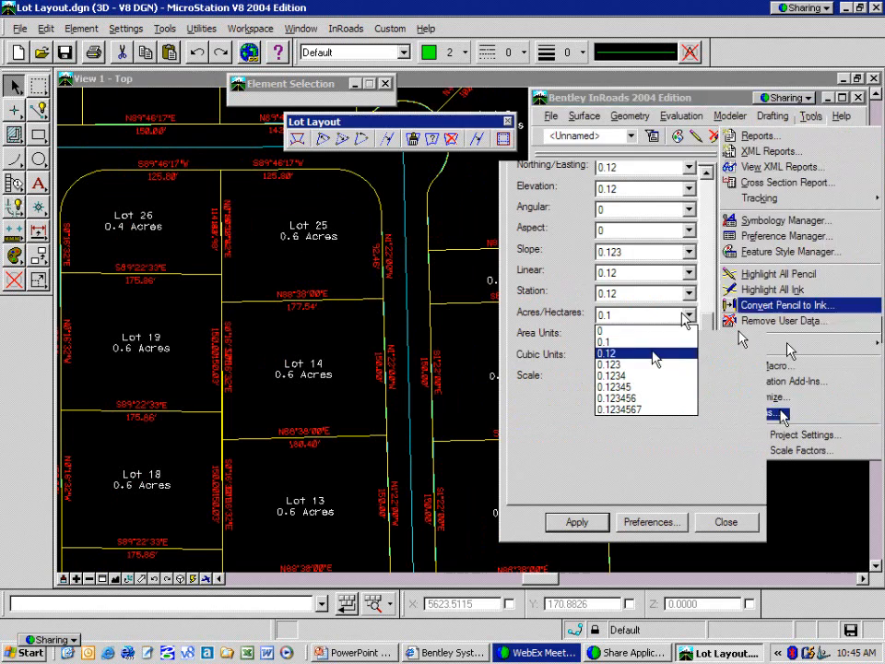
click(652, 357)
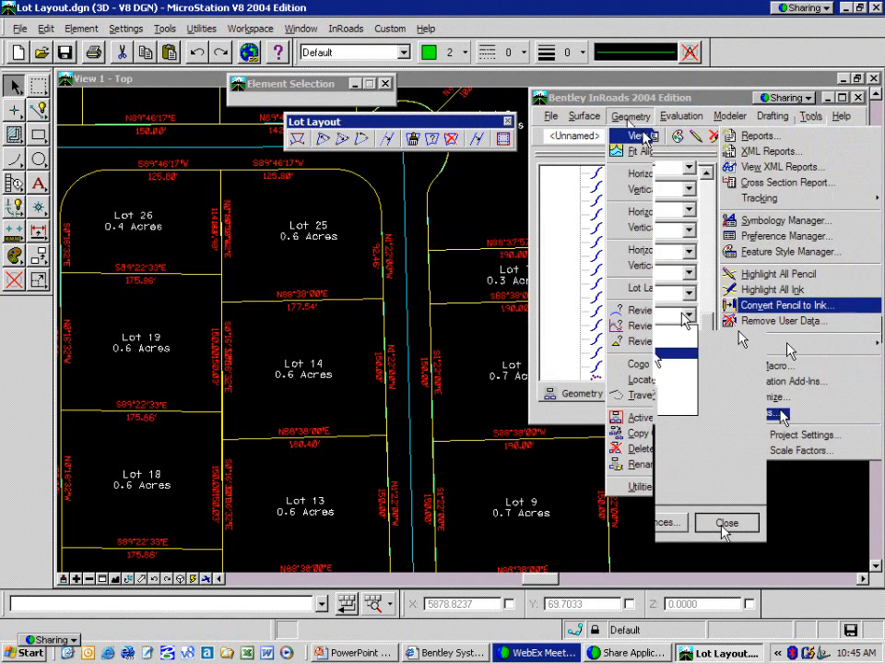
mouse_move(643, 133)
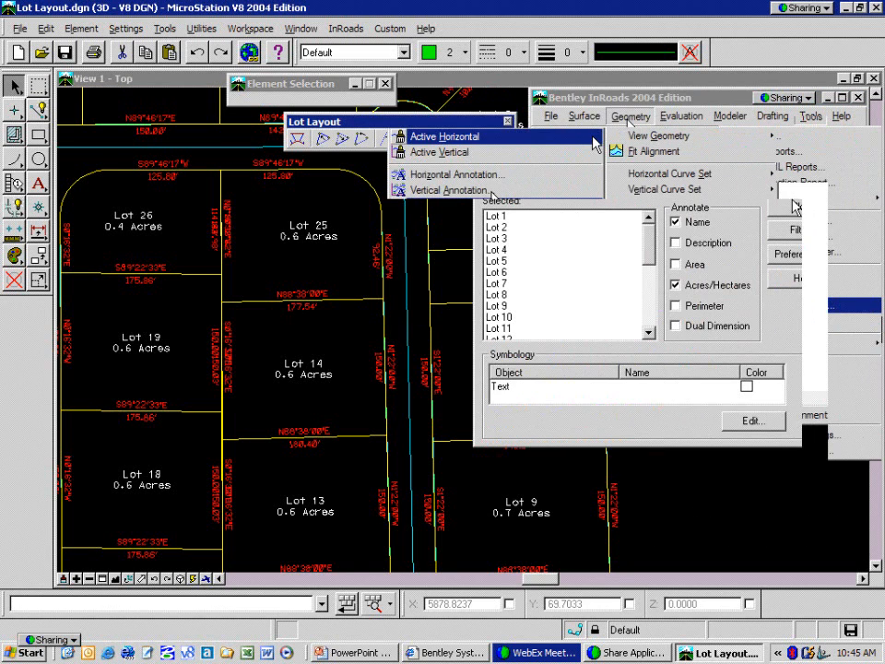
click(795, 181)
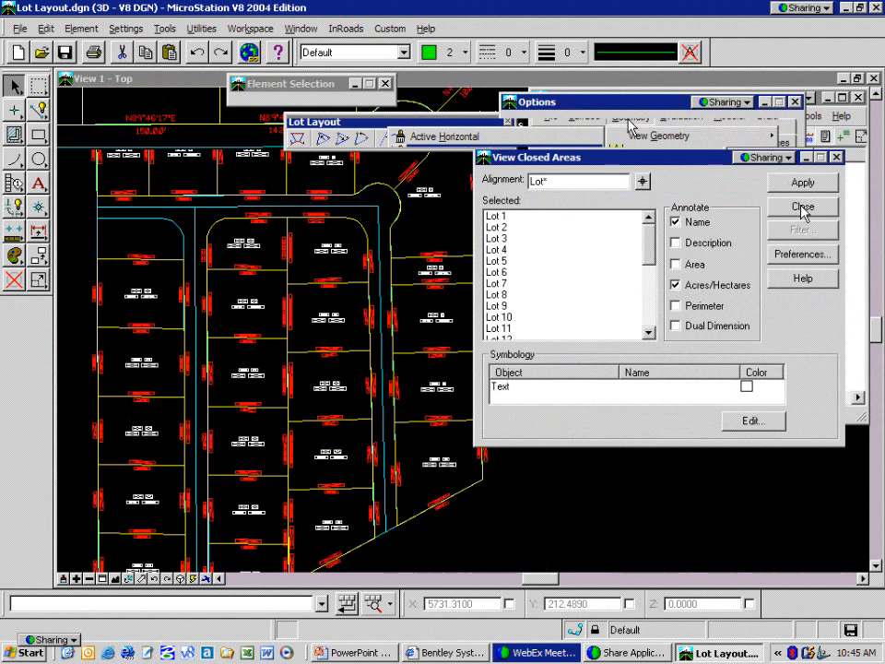
click(803, 207)
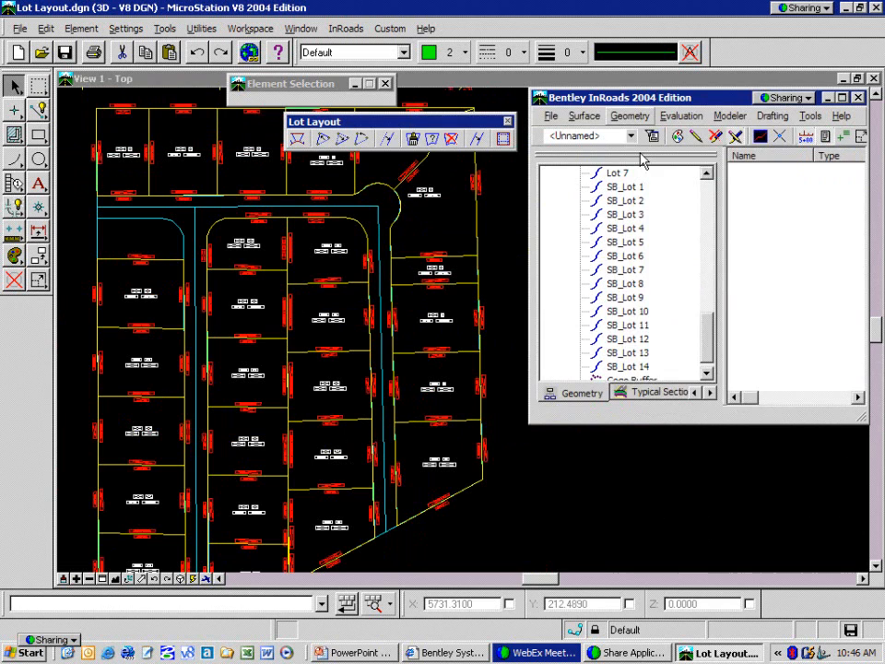
Step: Display stationing along the road centerlines, including Road B, at a 100.00 interval with major ticks, major stations and minor ticks
click(631, 116)
mouse_move(649, 288)
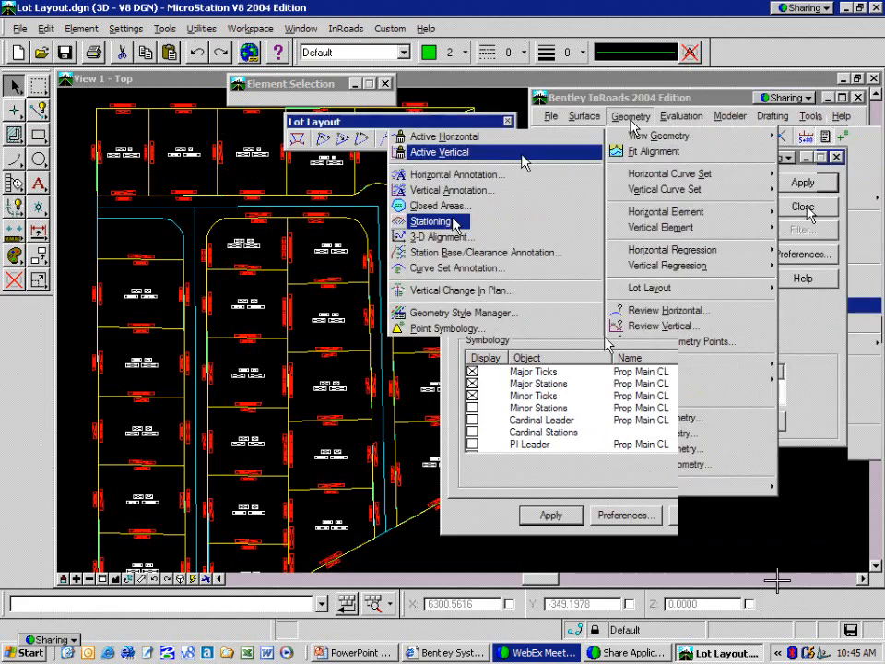
click(454, 222)
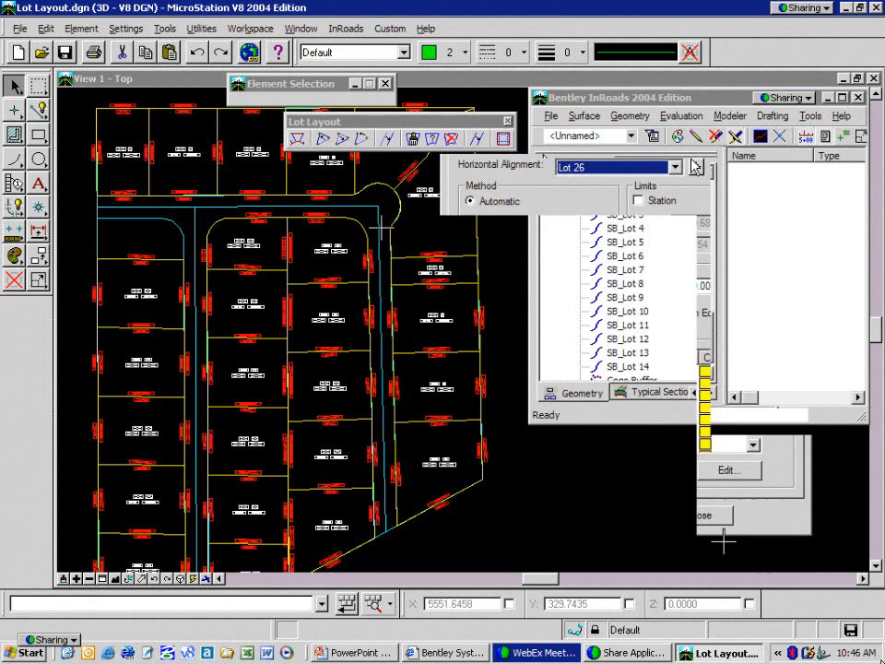
click(551, 514)
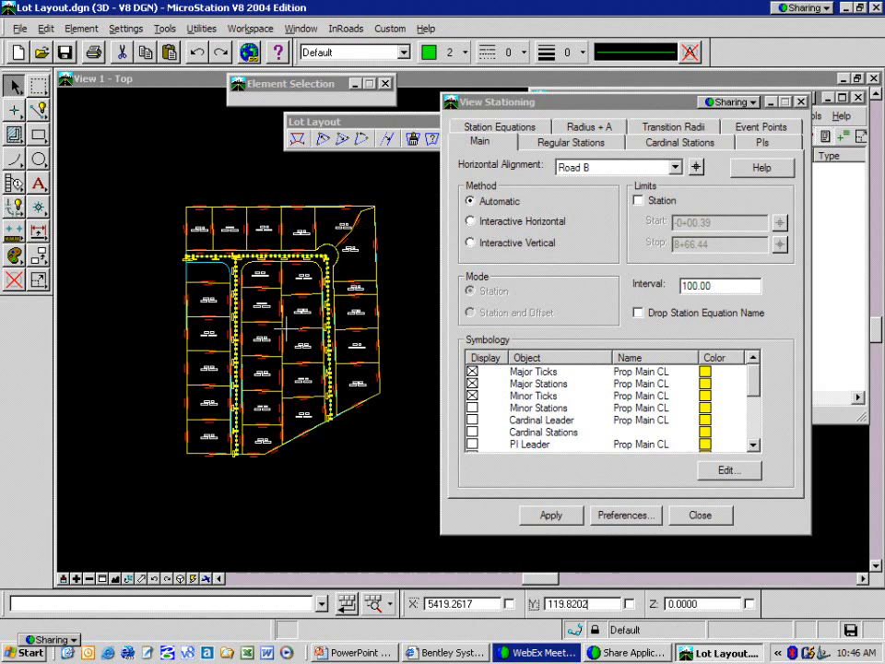
key(alt+Tab)
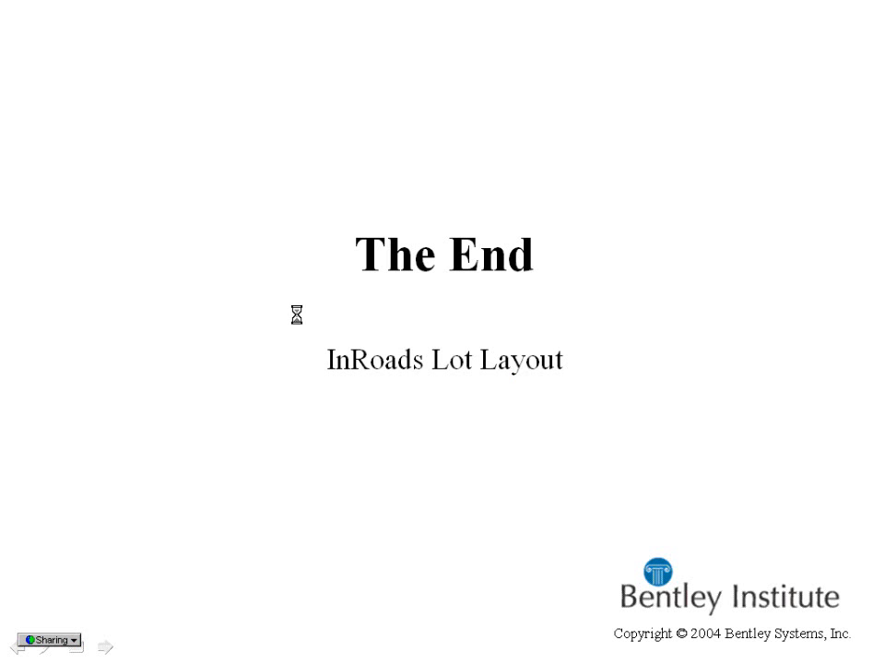
key(alt+Tab)
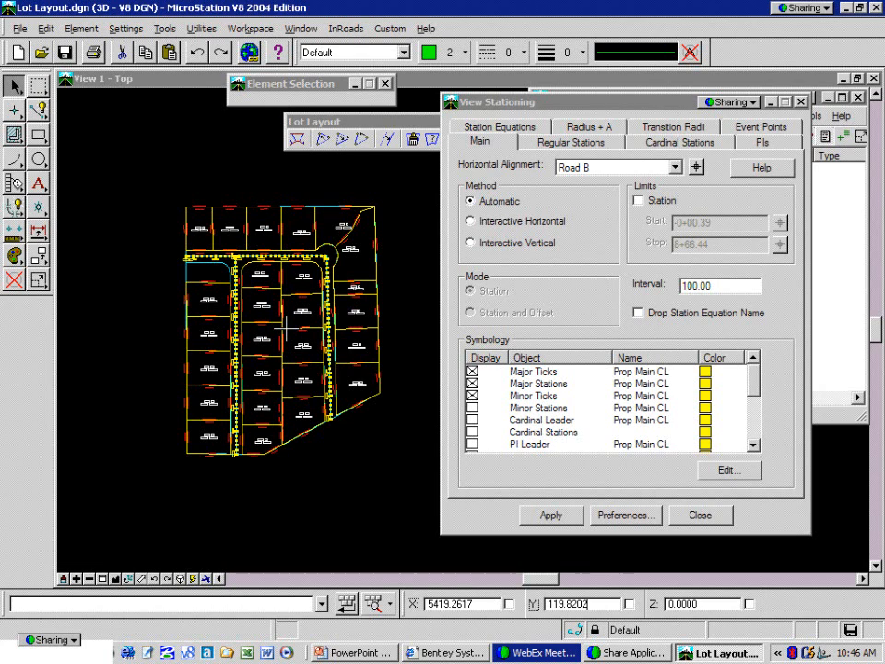
key(alt+Tab)
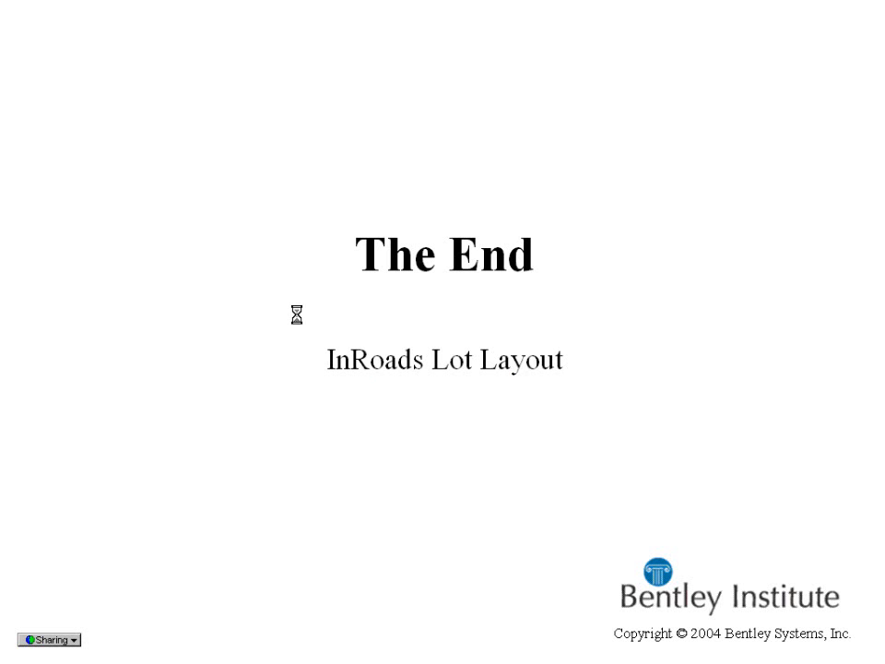